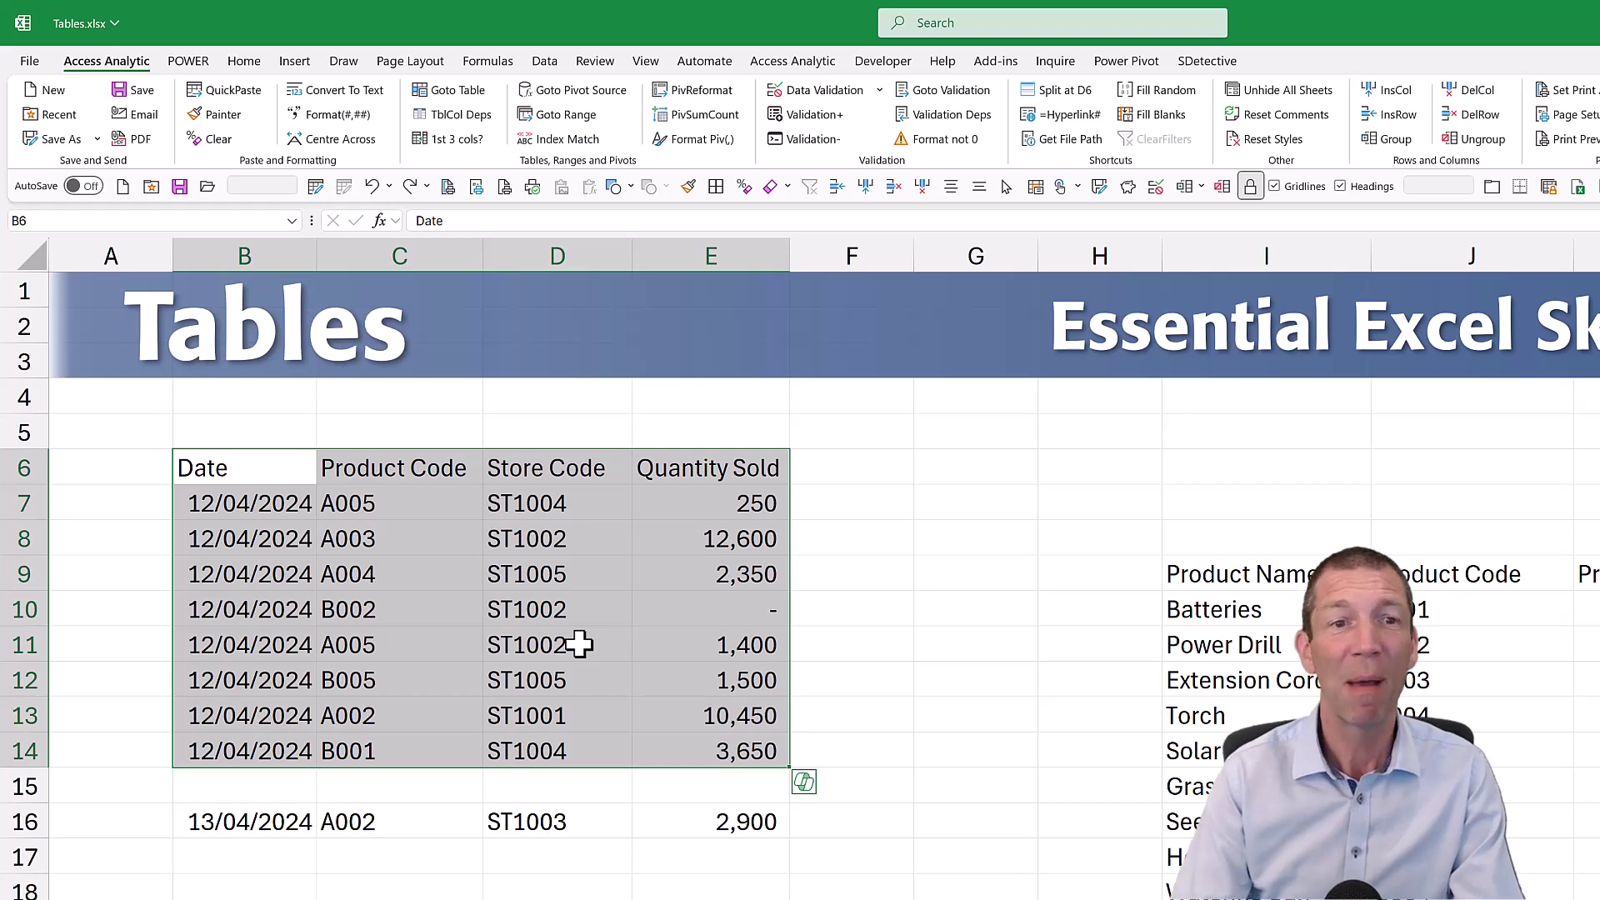
Step: Format the sales range B6:E14 as a table with headers in a Medium blue style
left_click(561, 583)
key("ctrl+t")
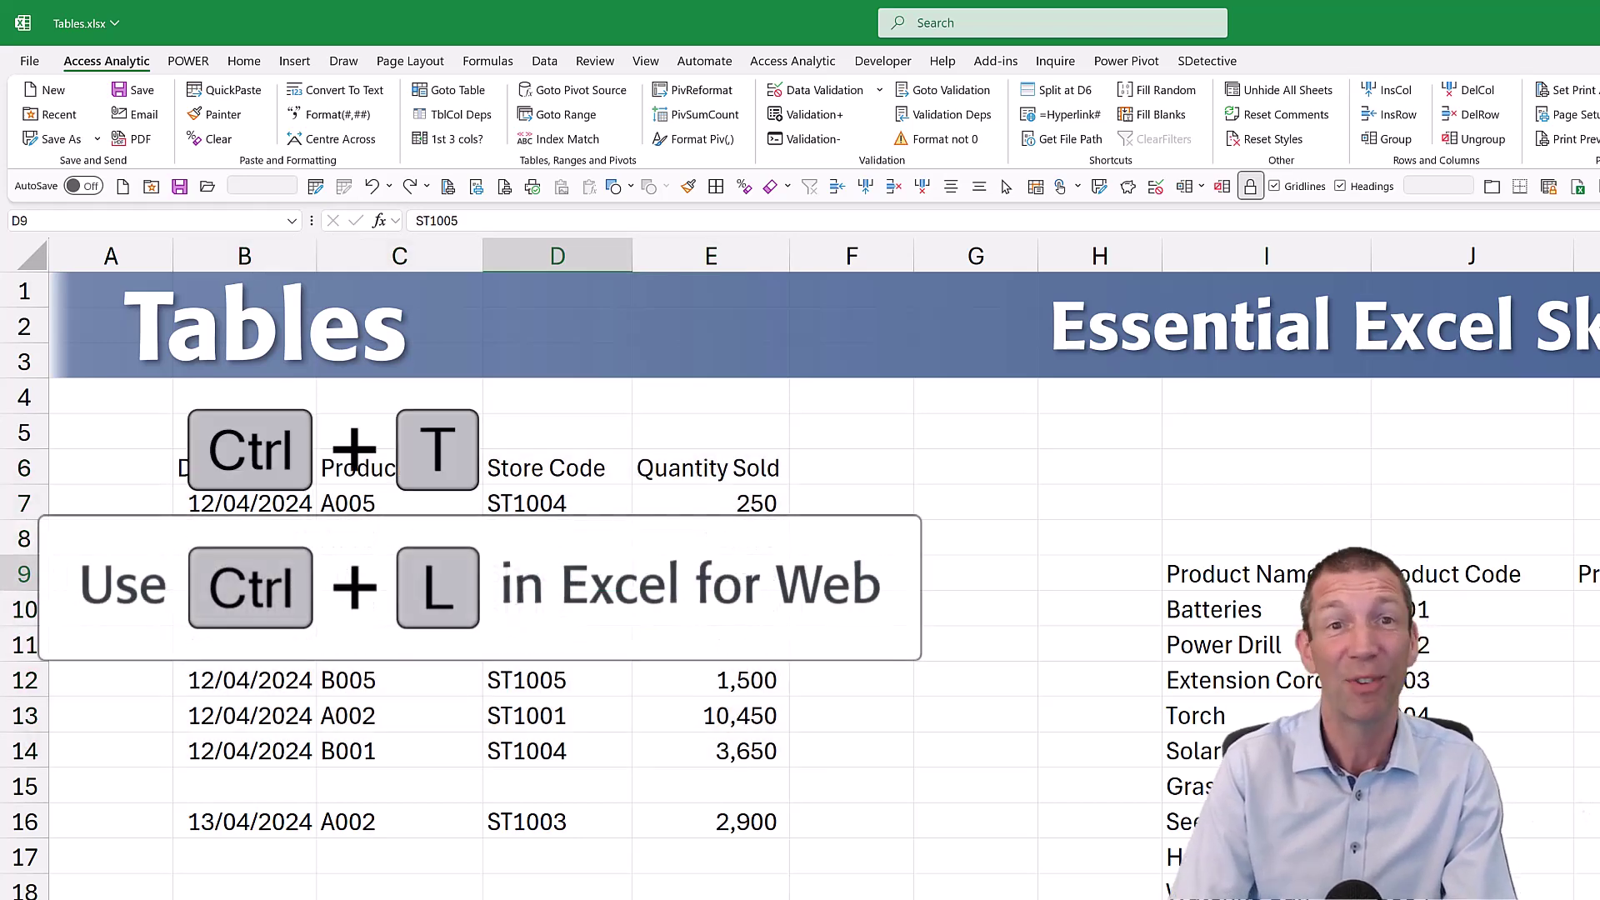
left_click(257, 65)
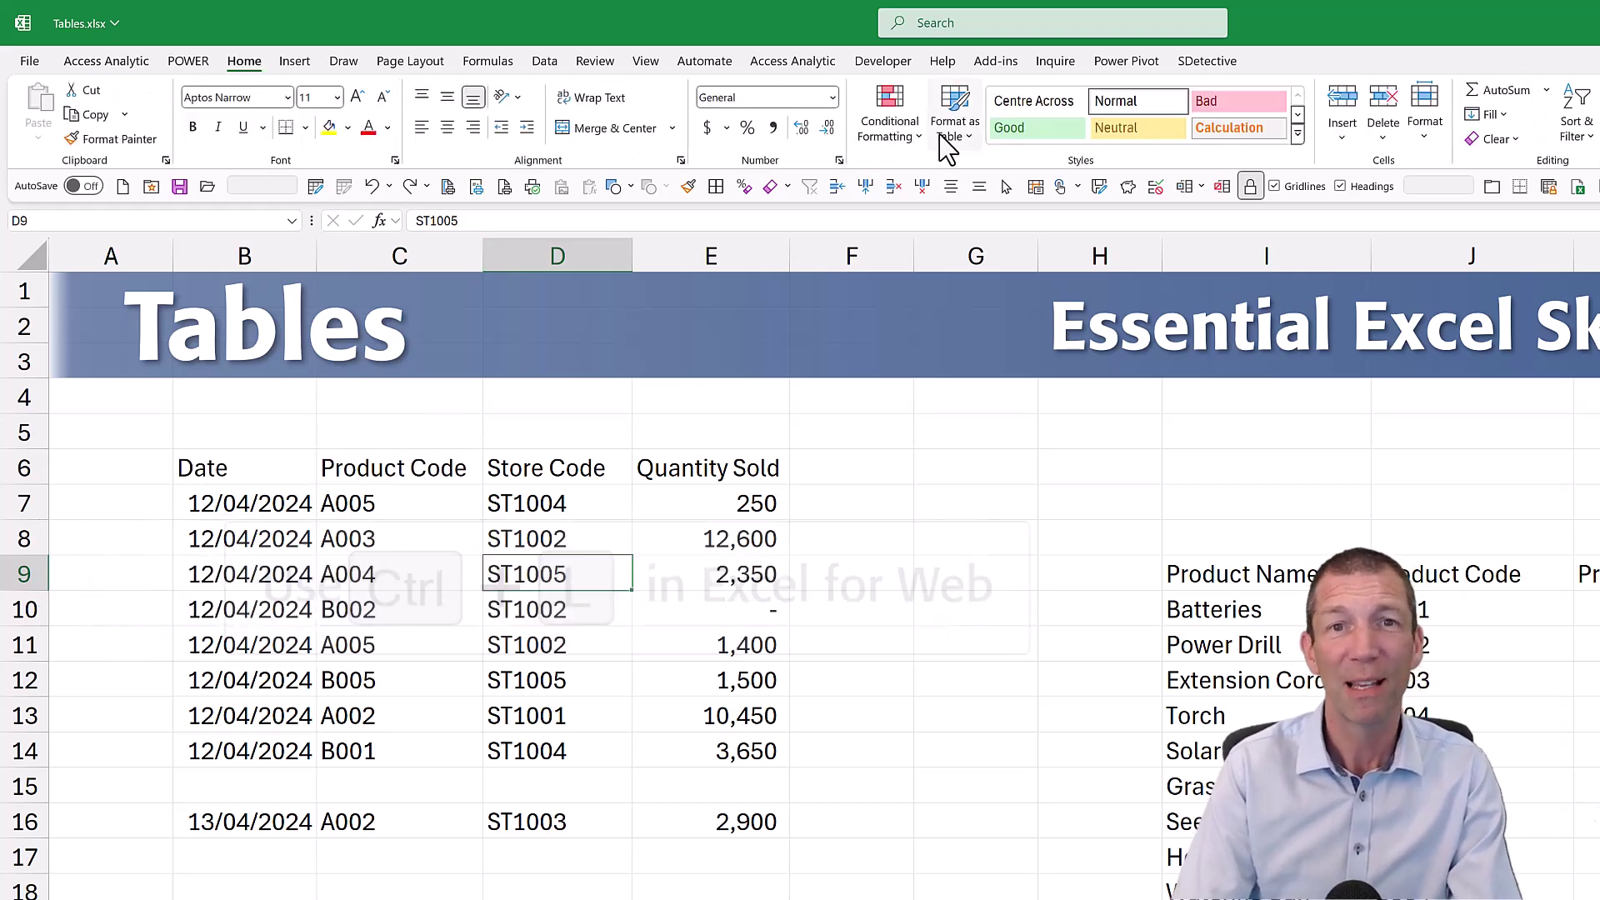
left_click(950, 133)
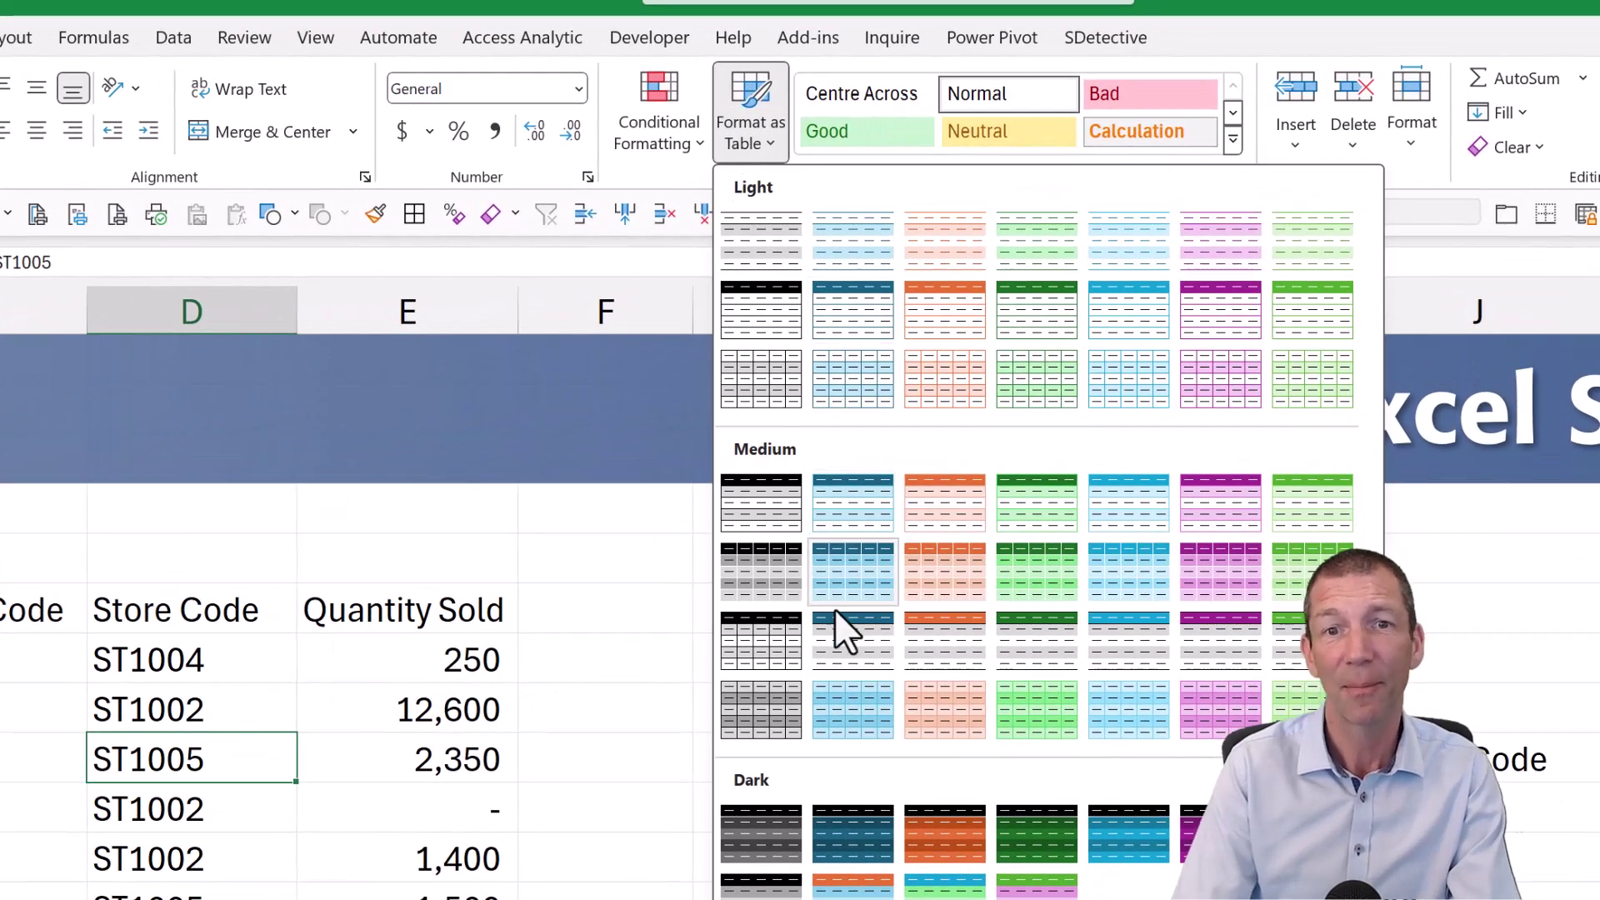
left_click(868, 655)
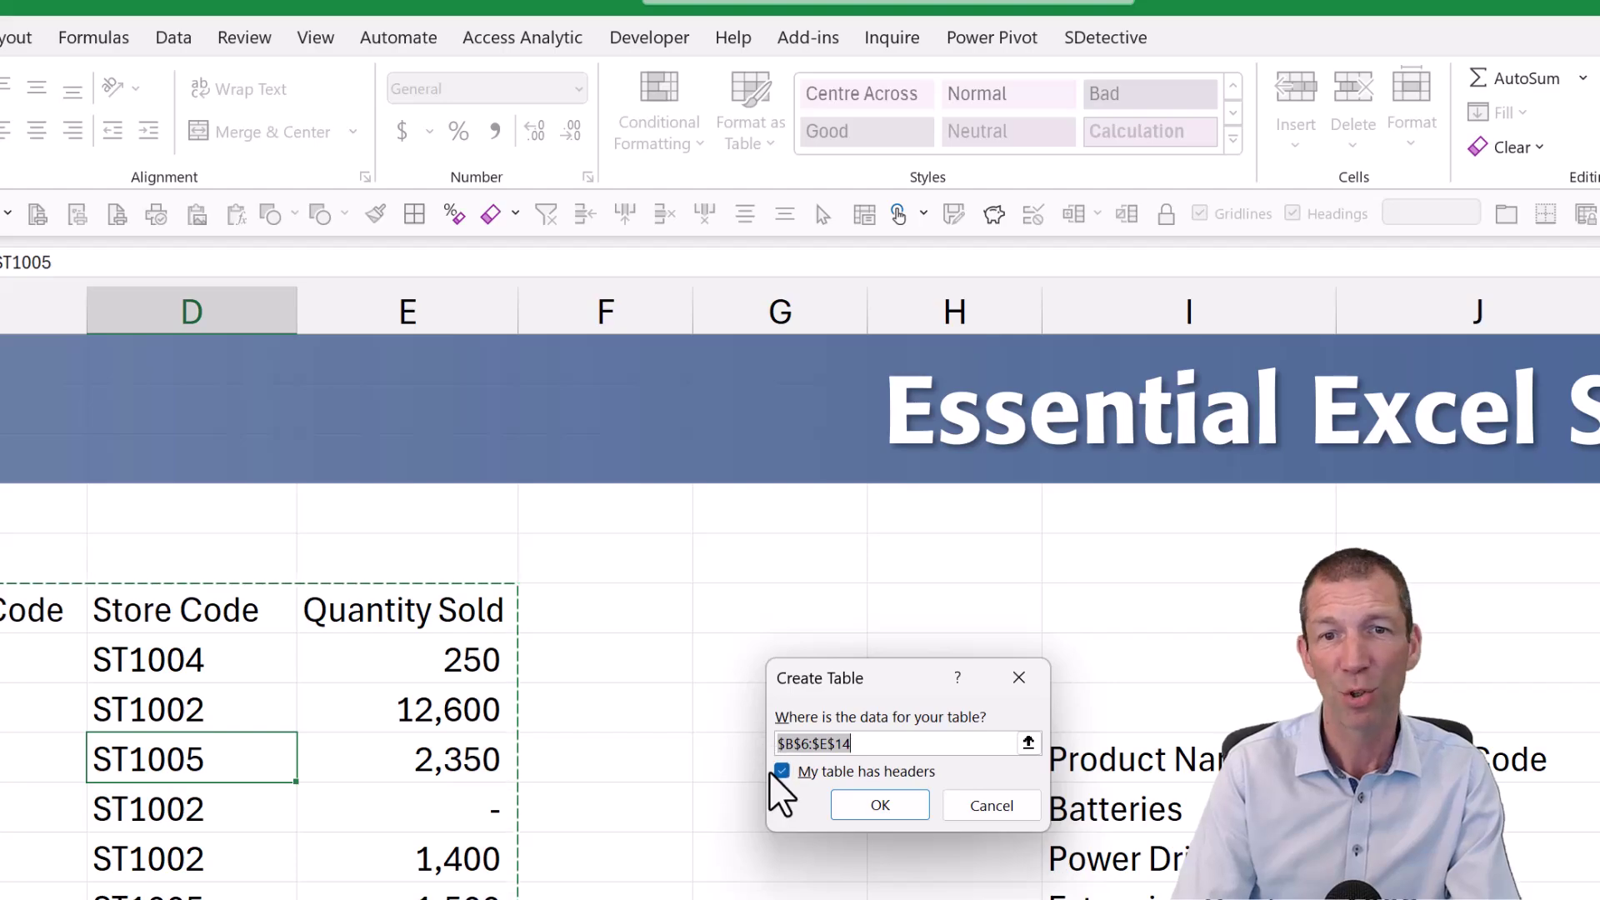
left_click(871, 807)
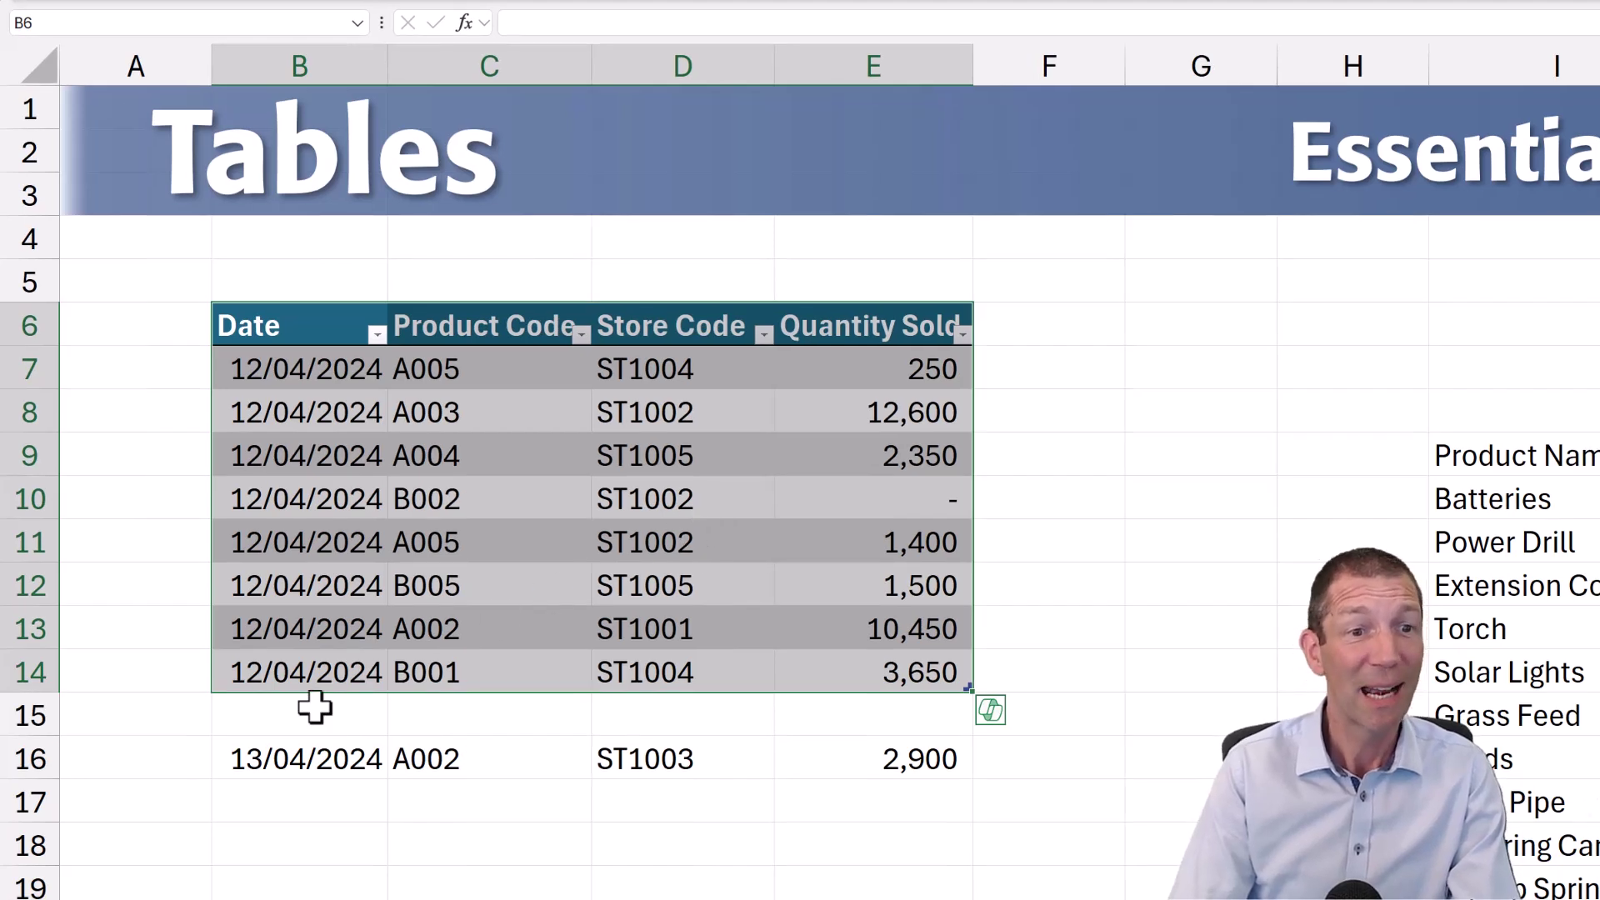
Step: Drag the sales table's resize handle from row 14 down toward row 16, and back
left_click_drag(300, 711, 850, 714)
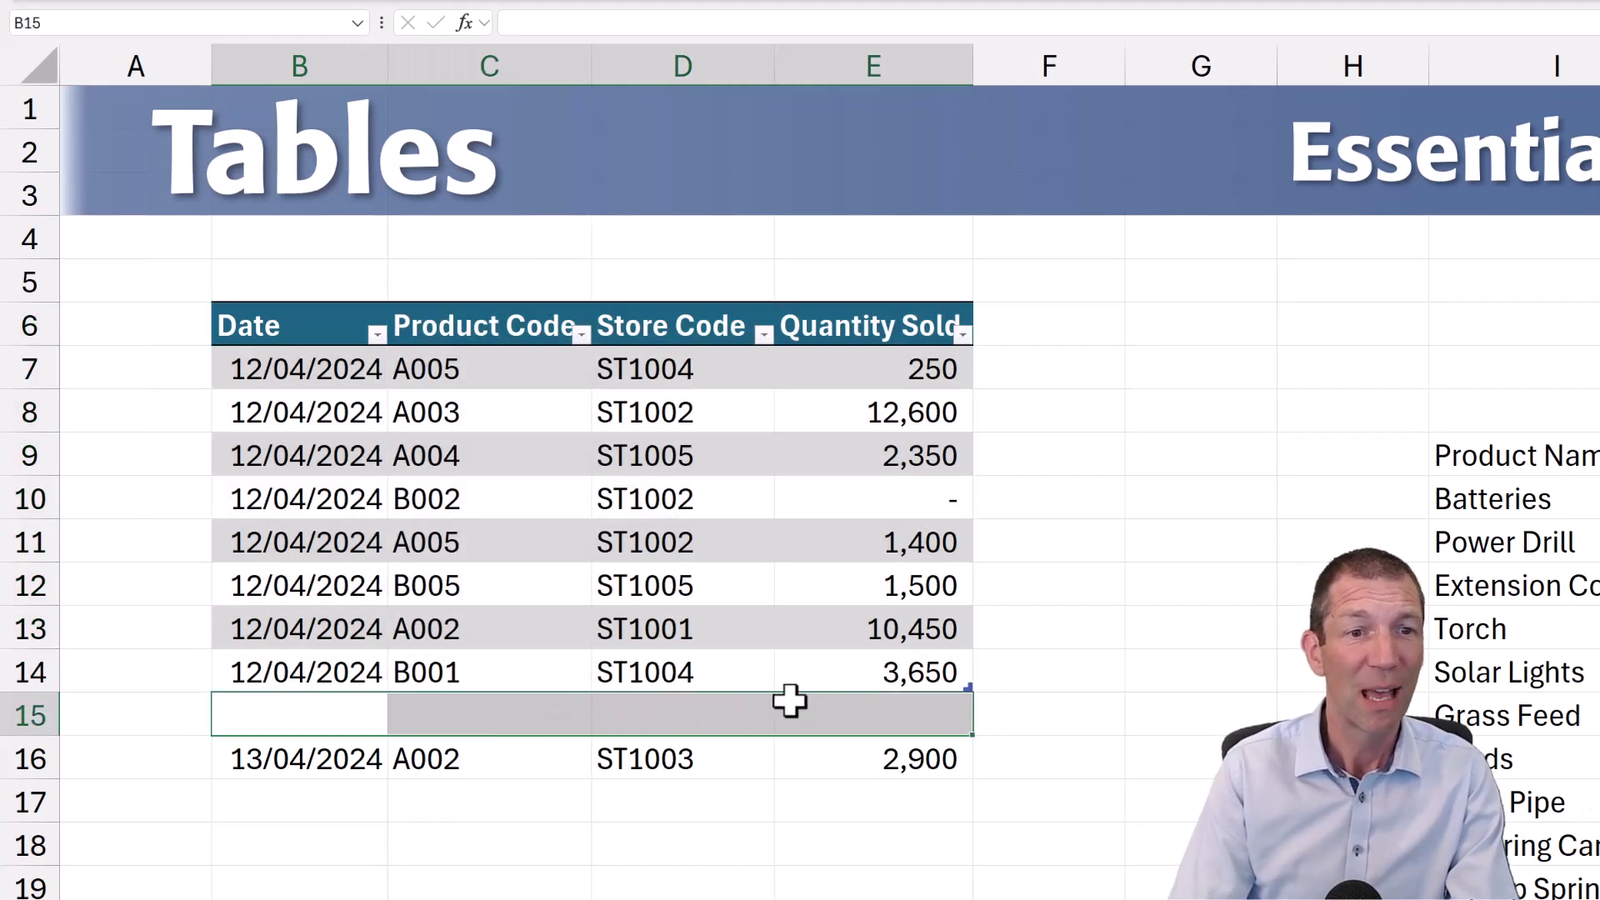
left_click(414, 625)
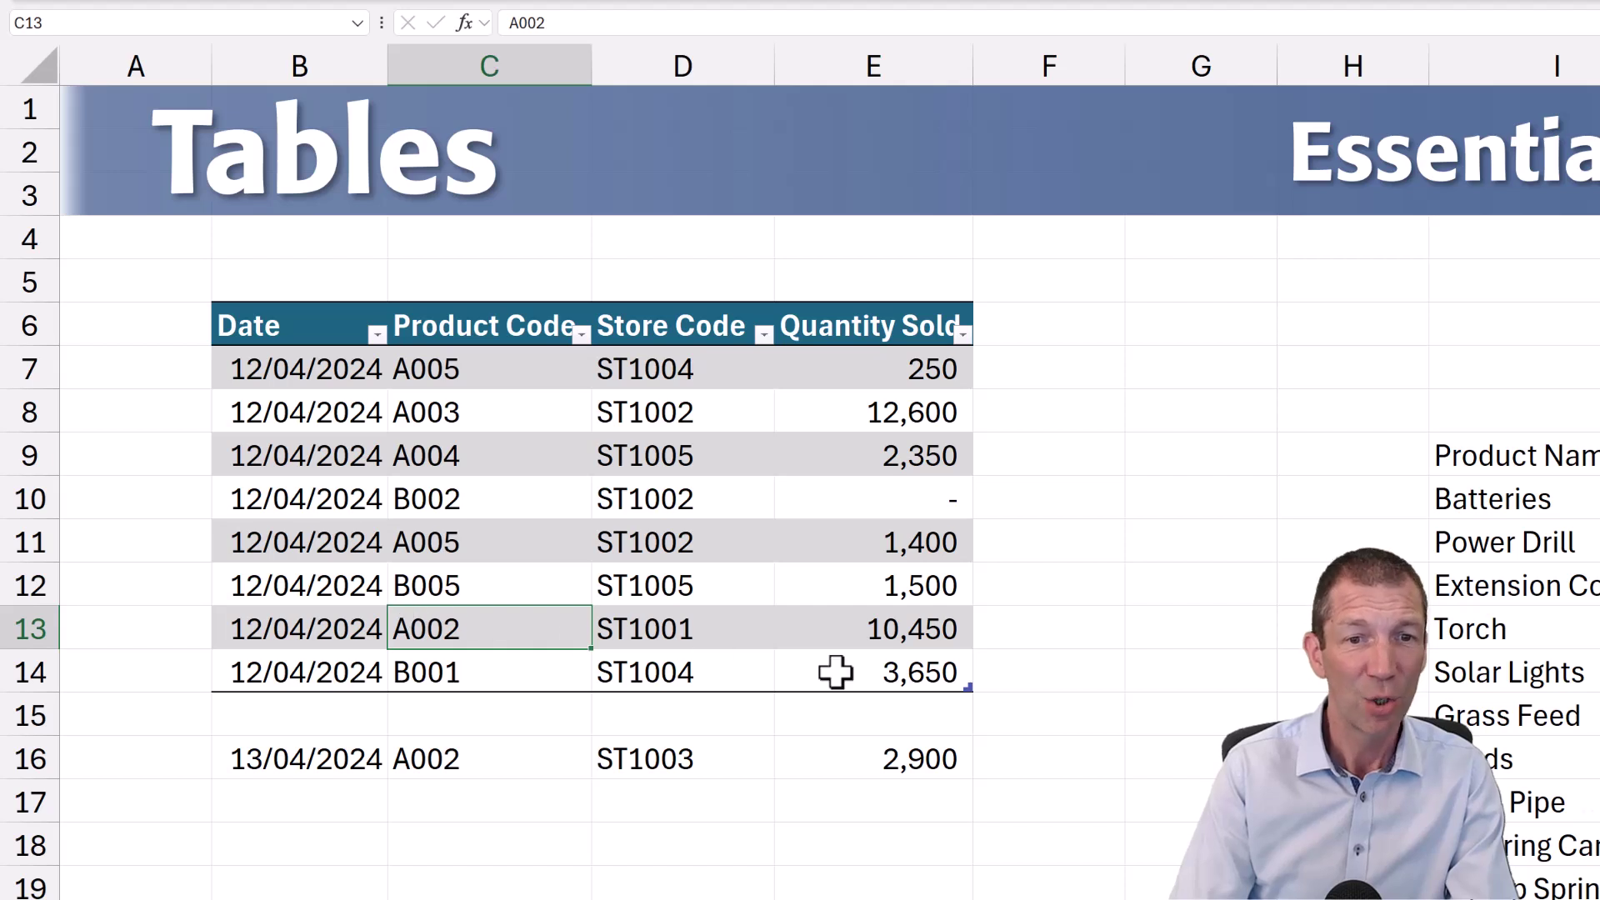
left_click_drag(971, 690, 971, 771)
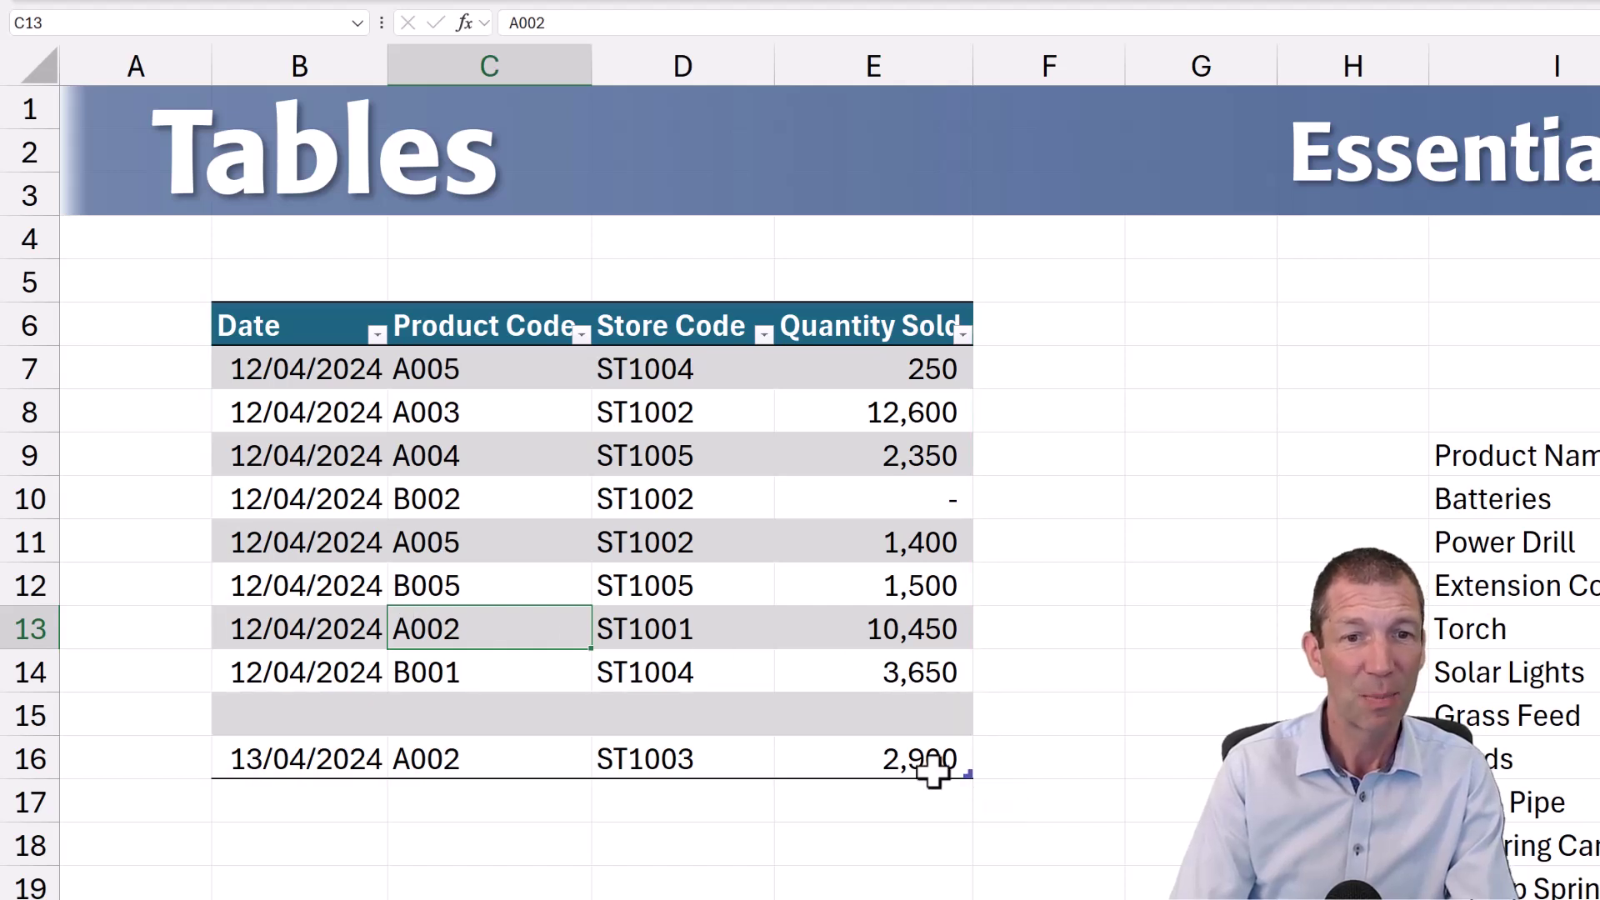
left_click_drag(967, 771, 955, 699)
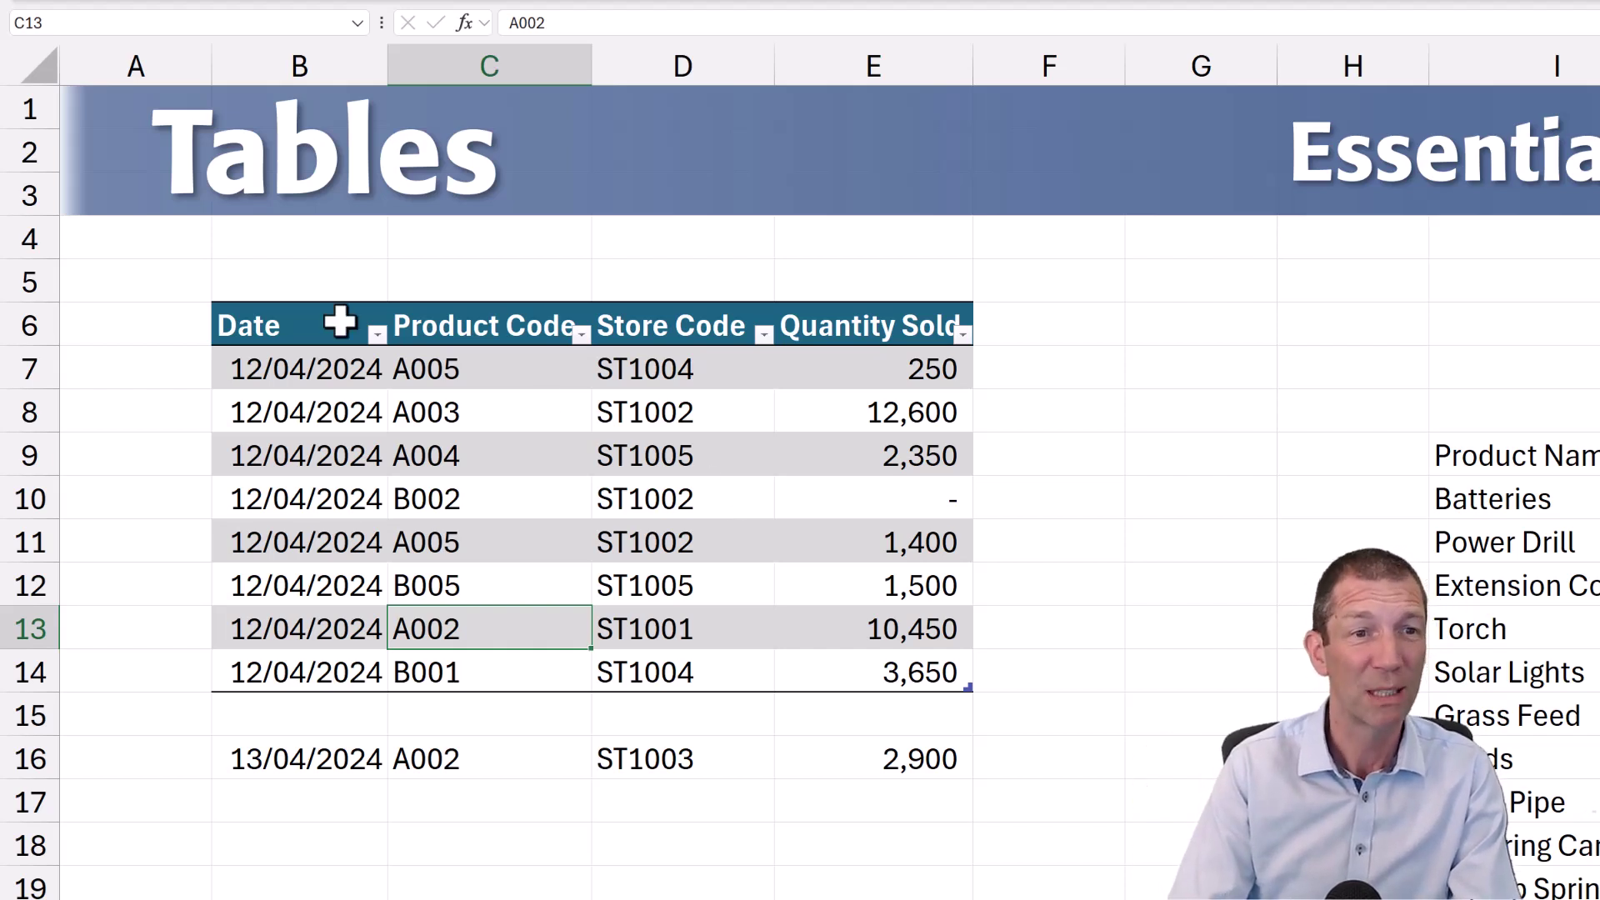
left_click_drag(340, 322, 832, 763)
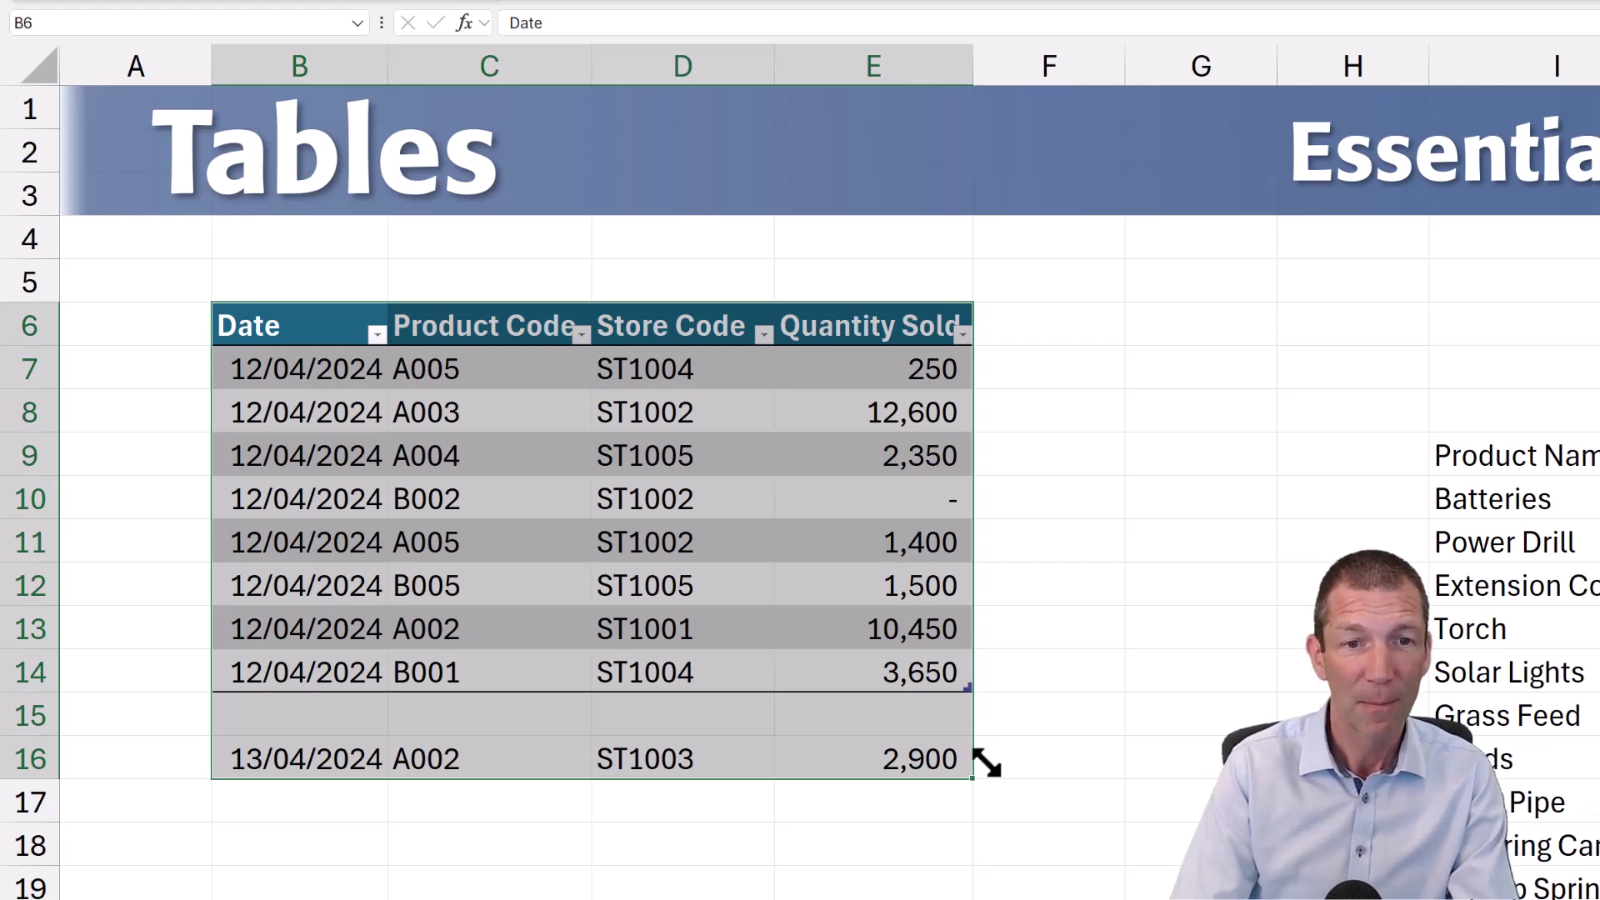
Step: Insert a blank table row above row 8, then delete it again
left_click(849, 594)
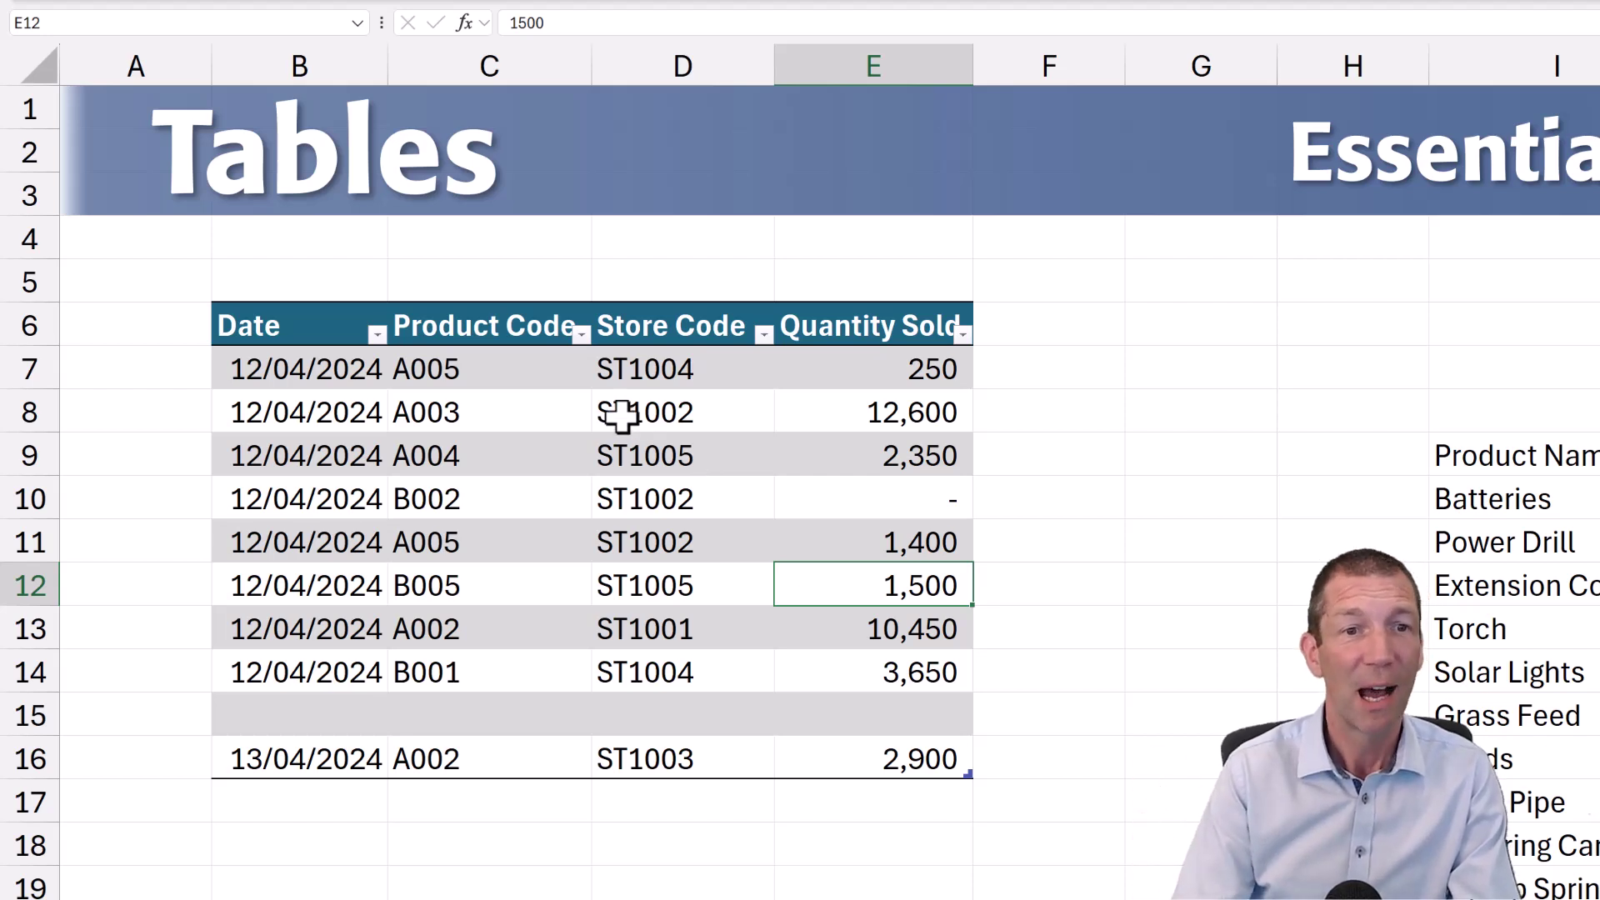
left_click(649, 408)
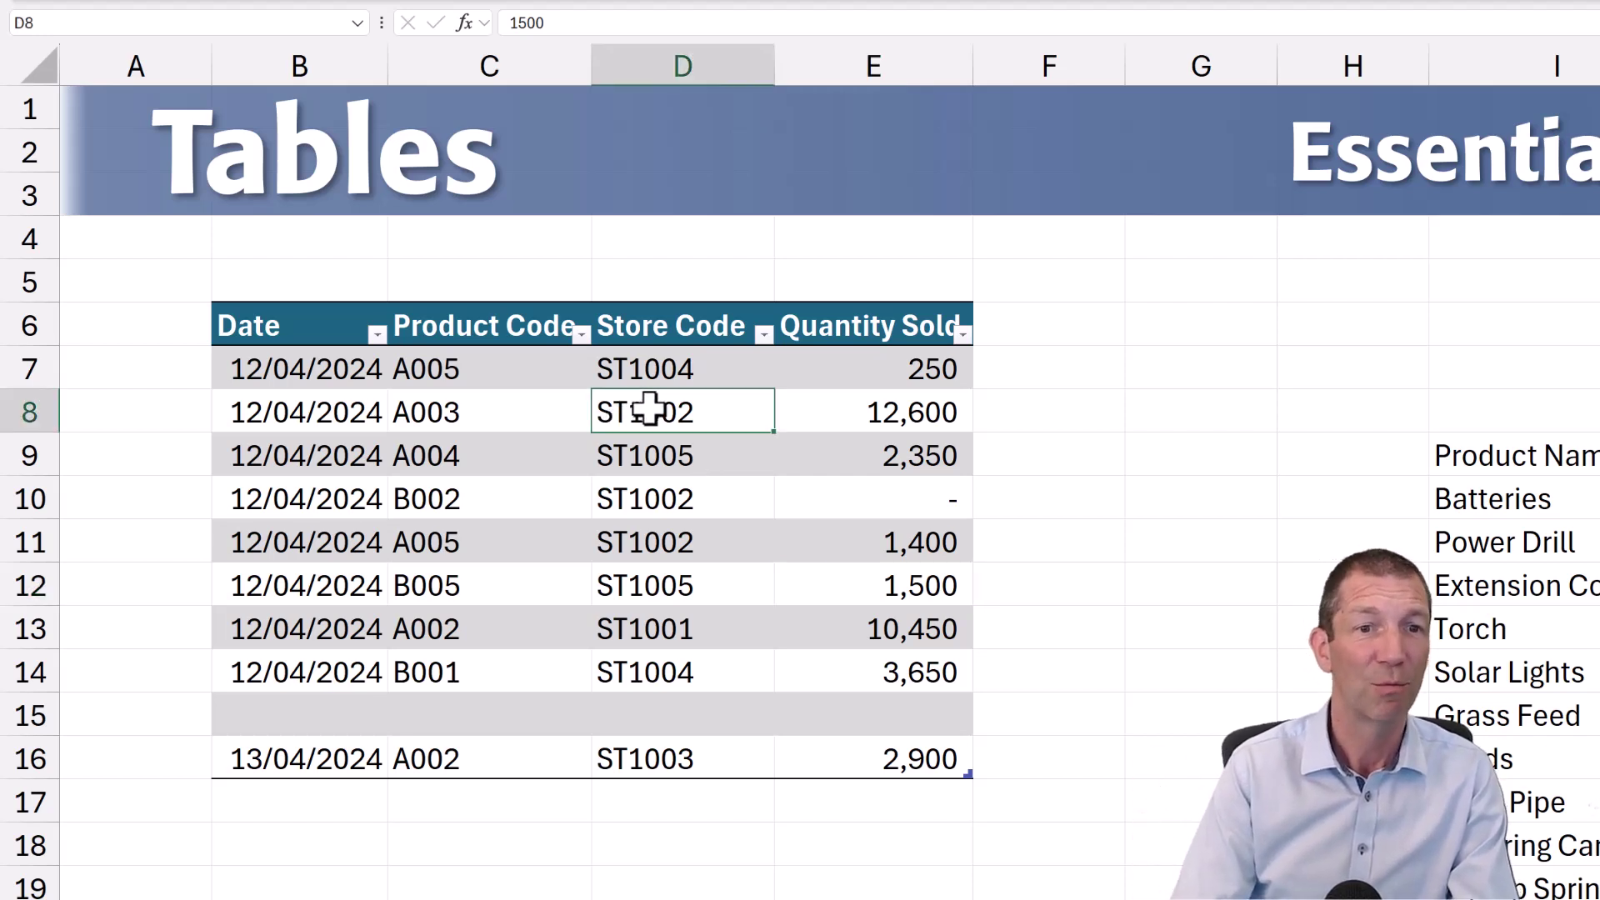
right_click(649, 408)
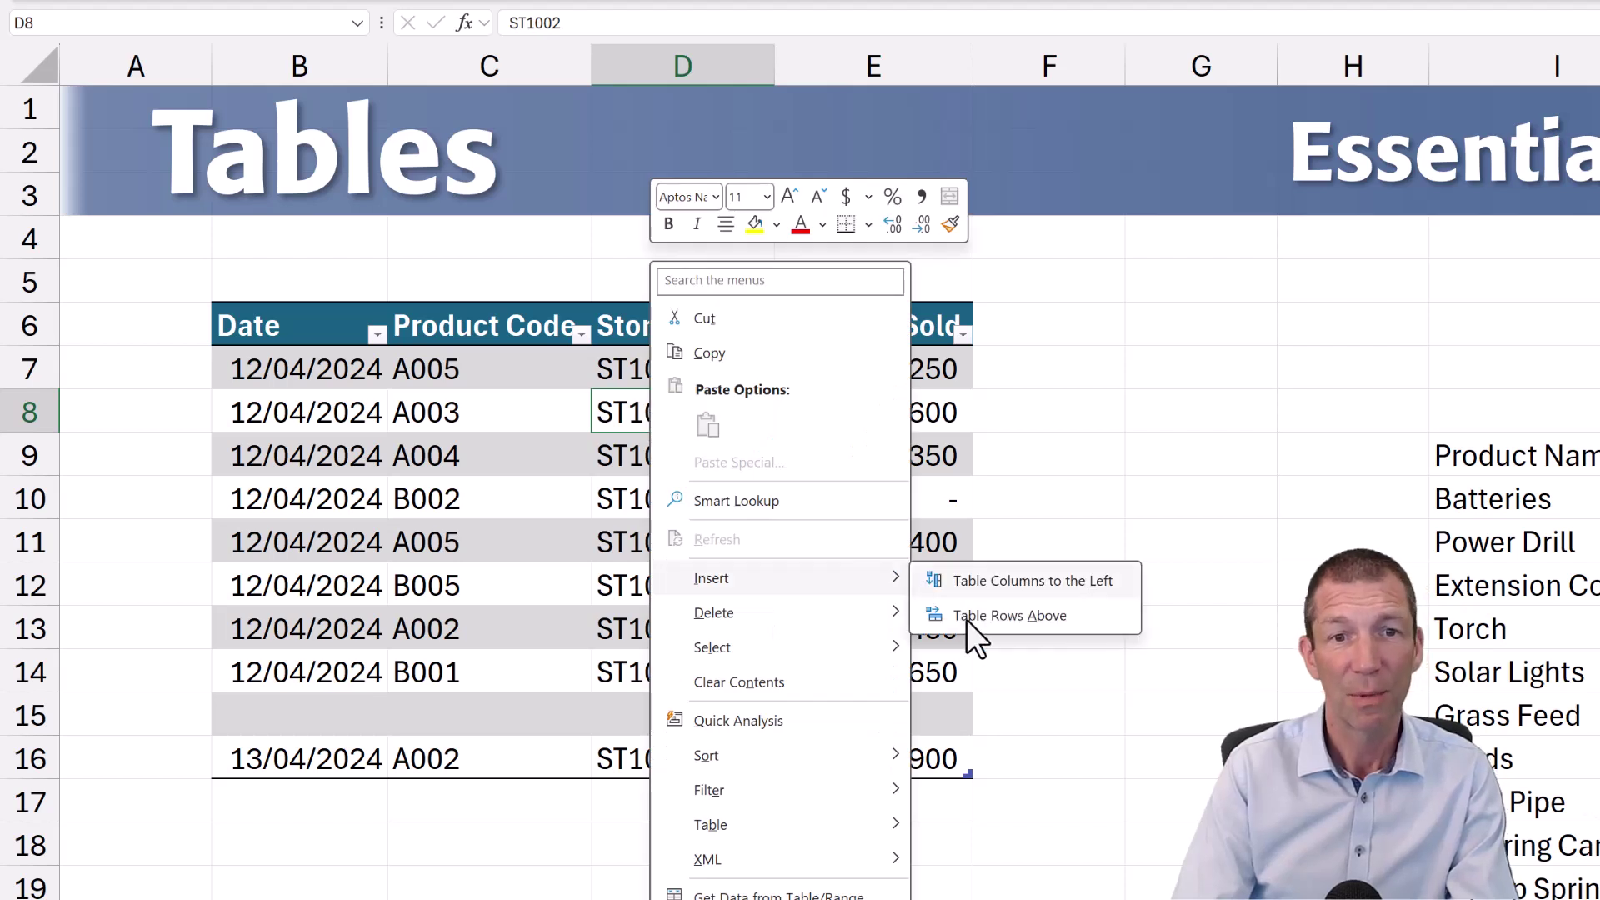
left_click(967, 618)
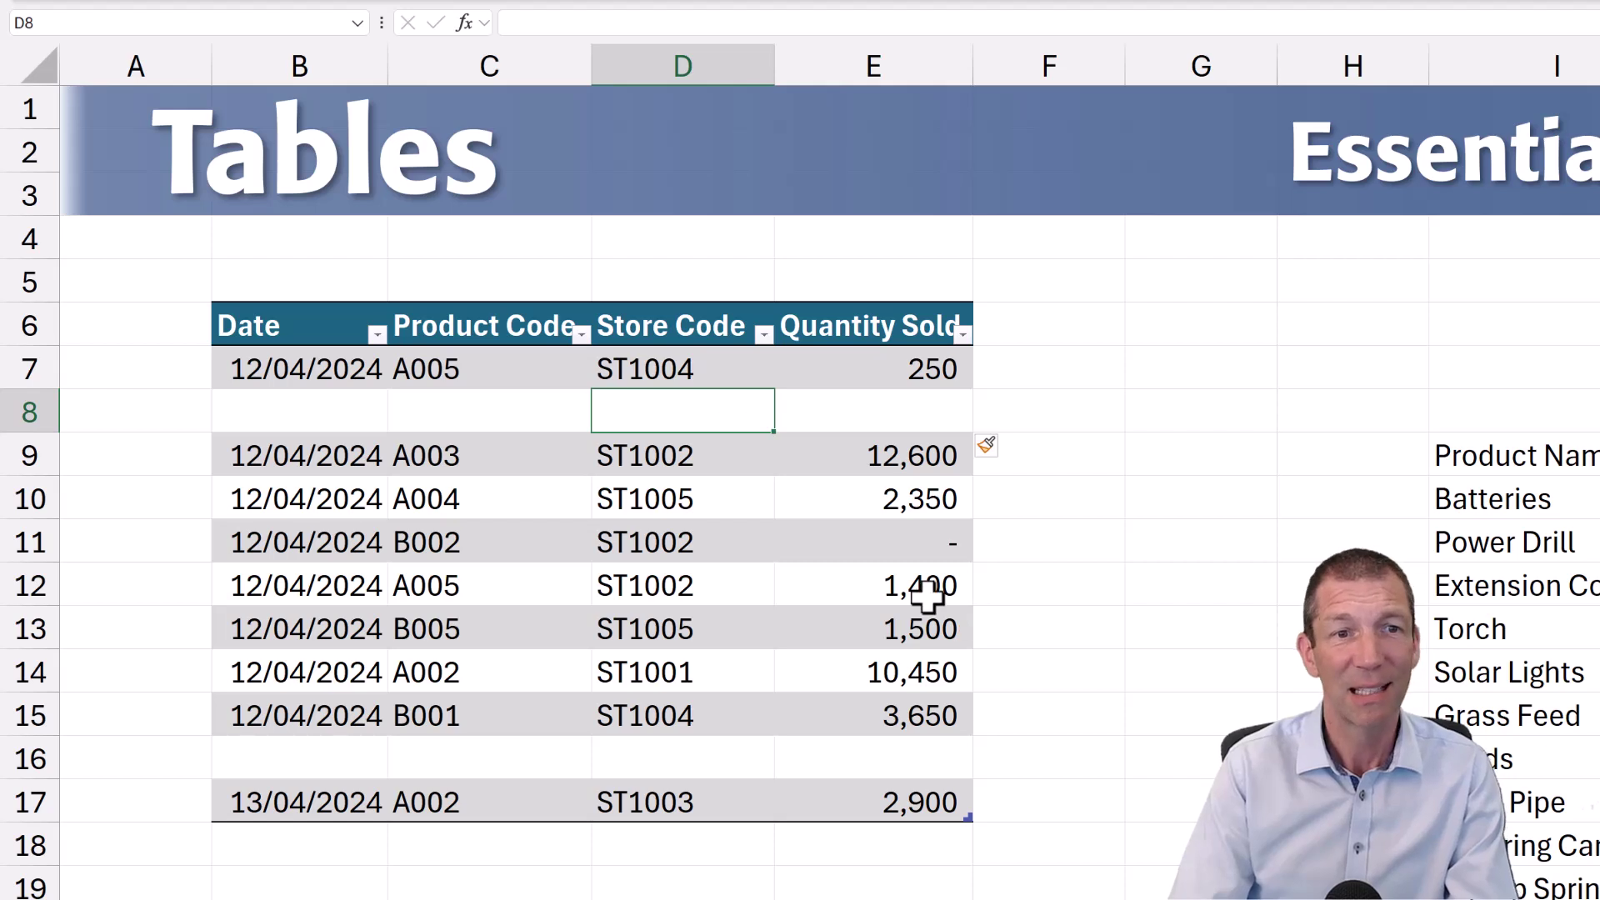
right_click(639, 426)
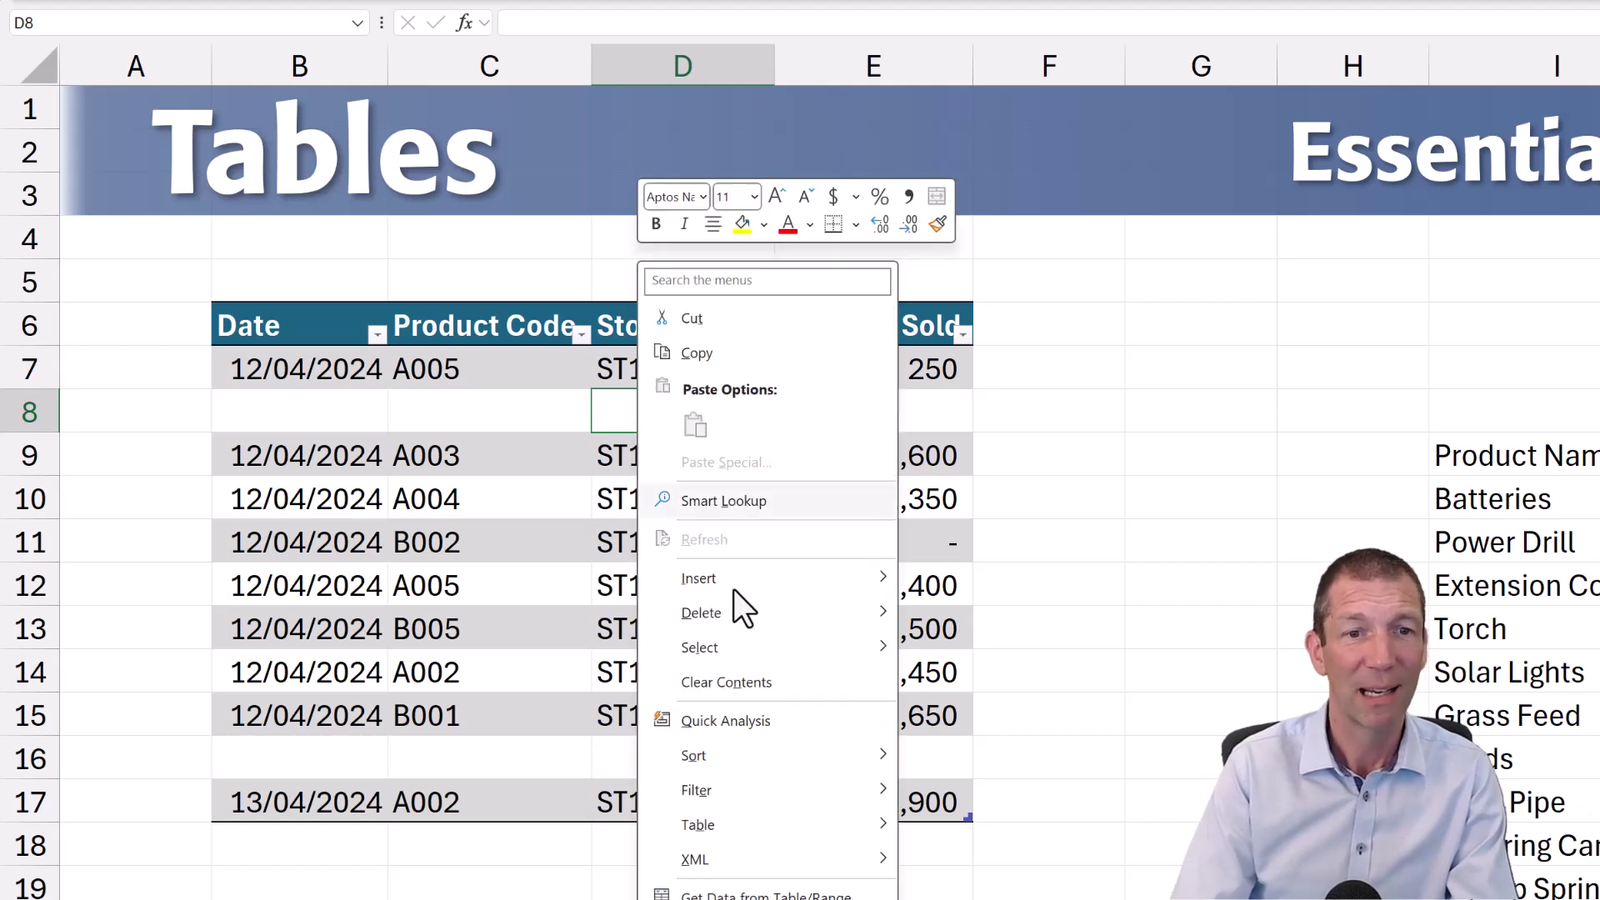
mouse_move(813, 621)
left_click(938, 643)
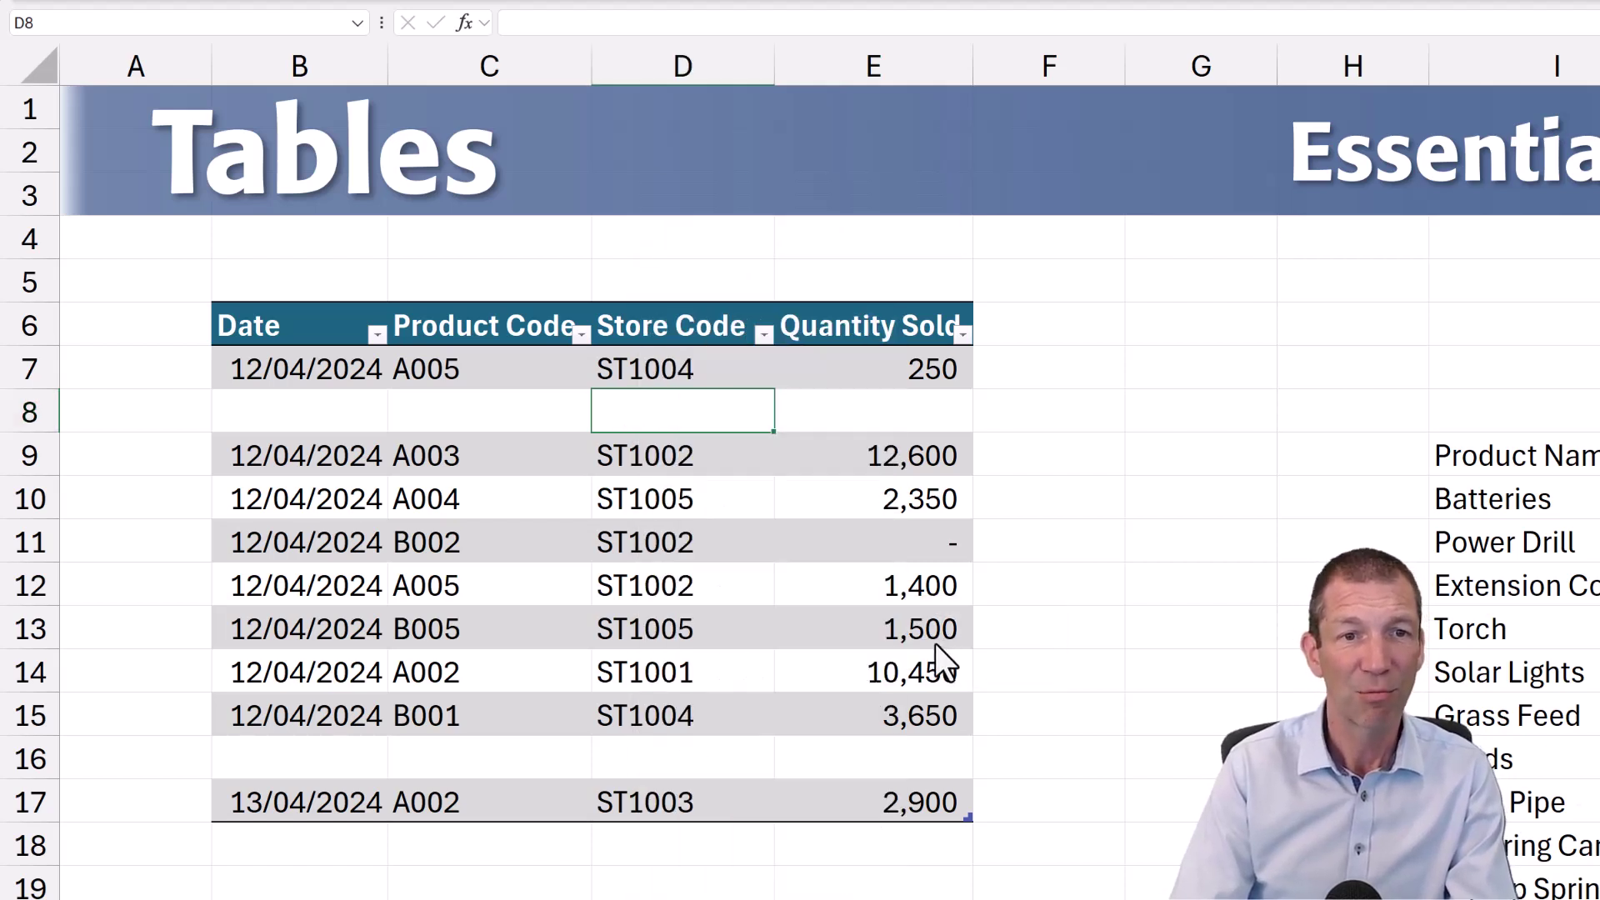
Step: Delete the empty table row 15 so the 13/04/2024 sale follows on
right_click(627, 707)
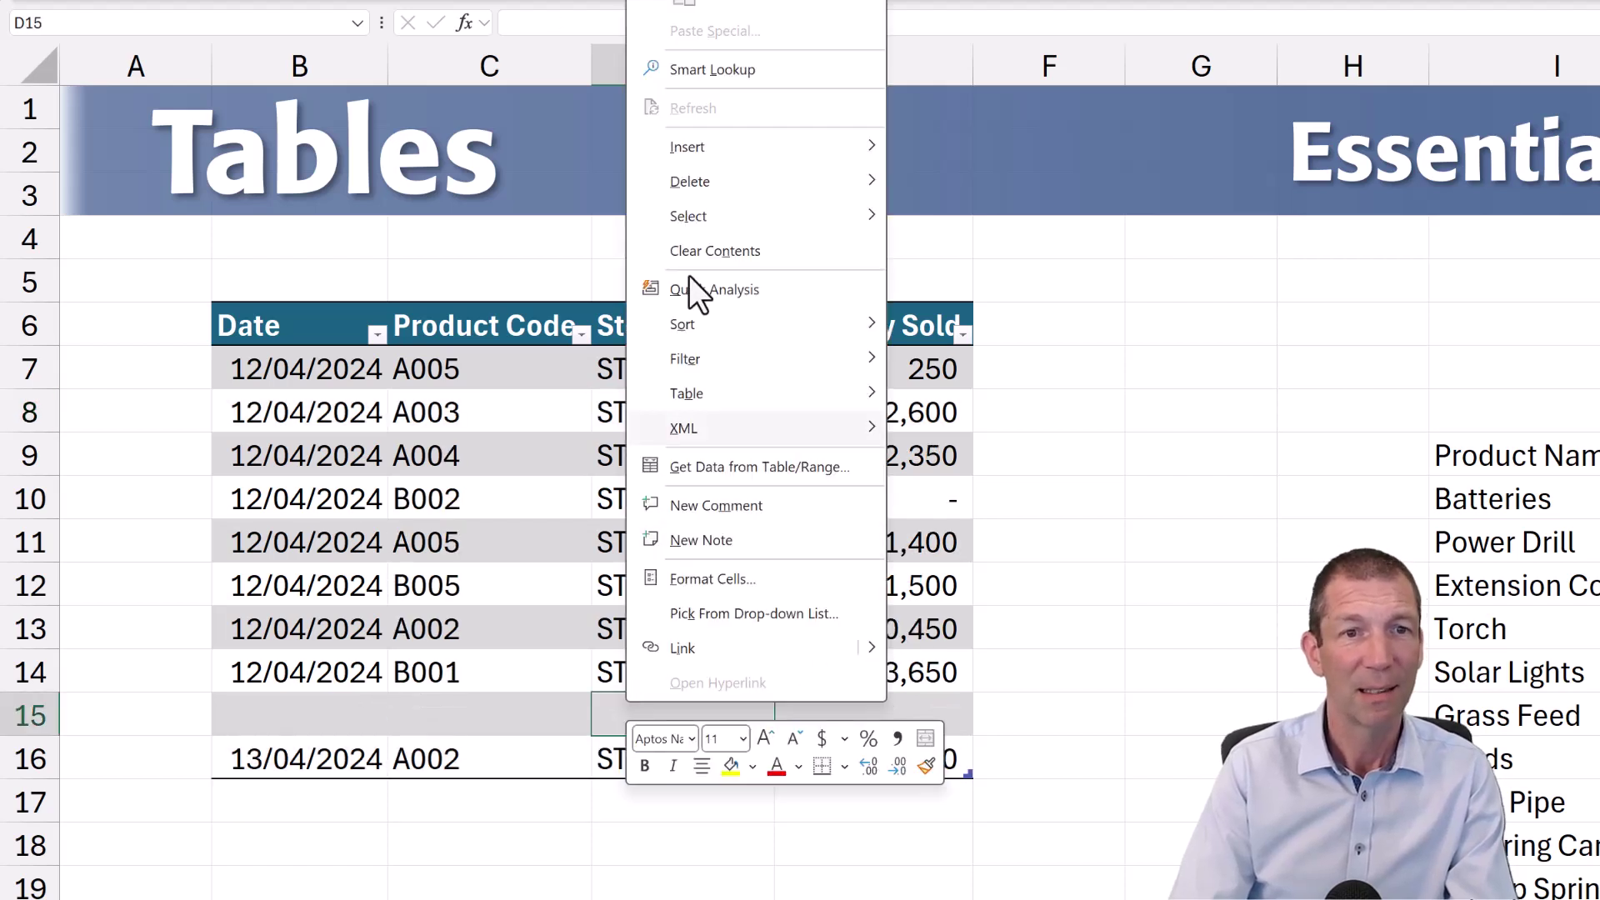
mouse_move(747, 185)
left_click(926, 217)
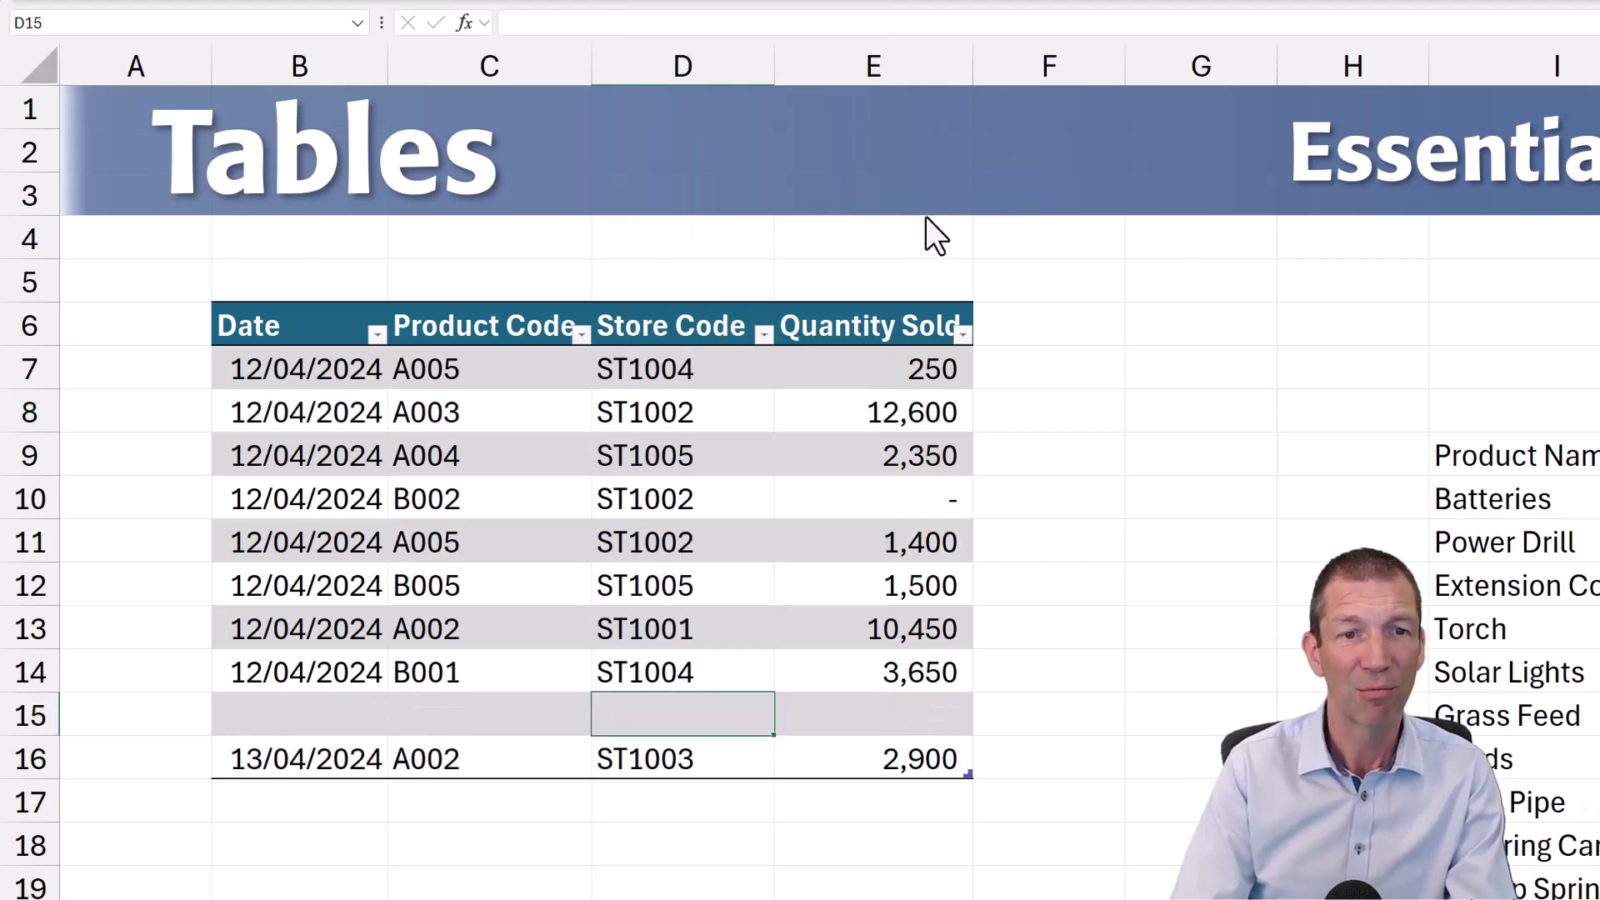
left_click(755, 576)
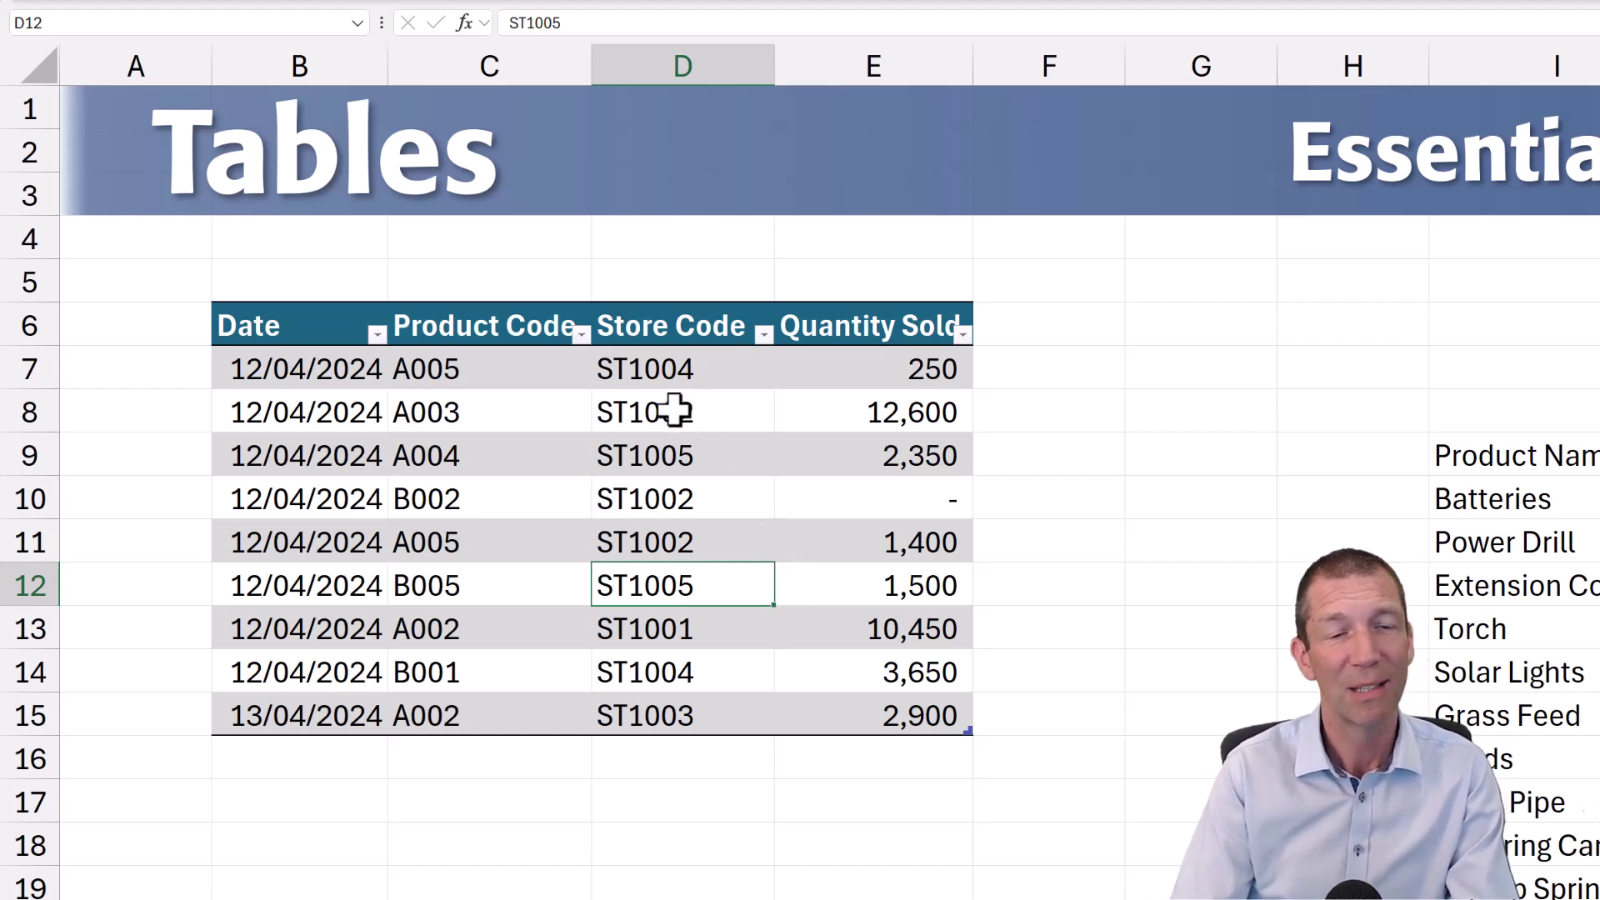
scroll(674, 410, "down", 2)
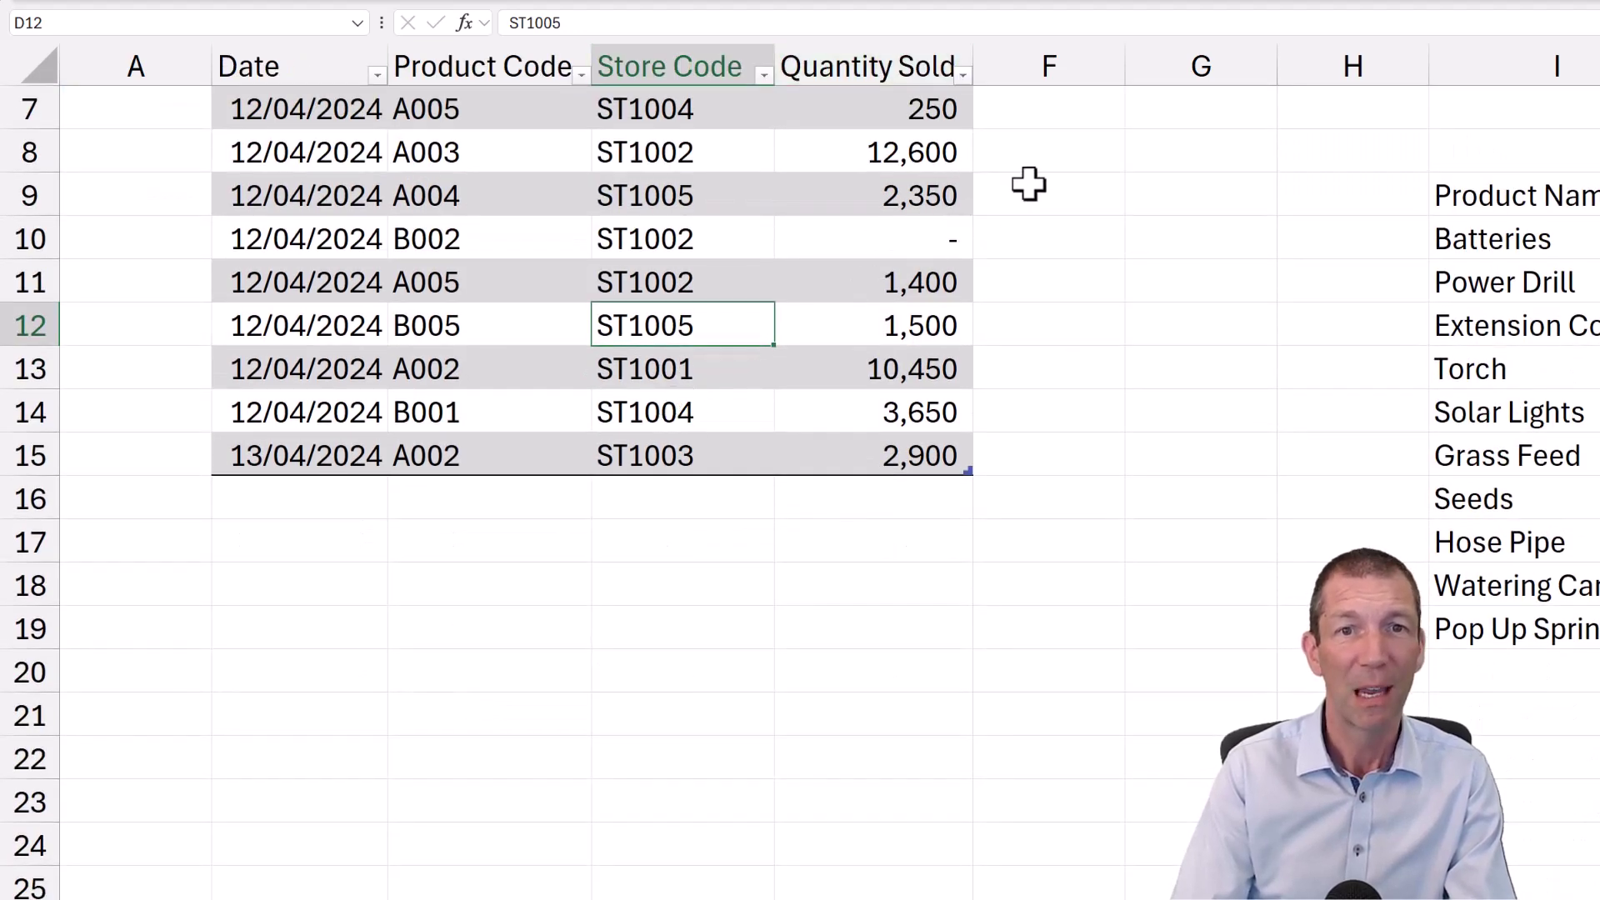
left_click(1075, 153)
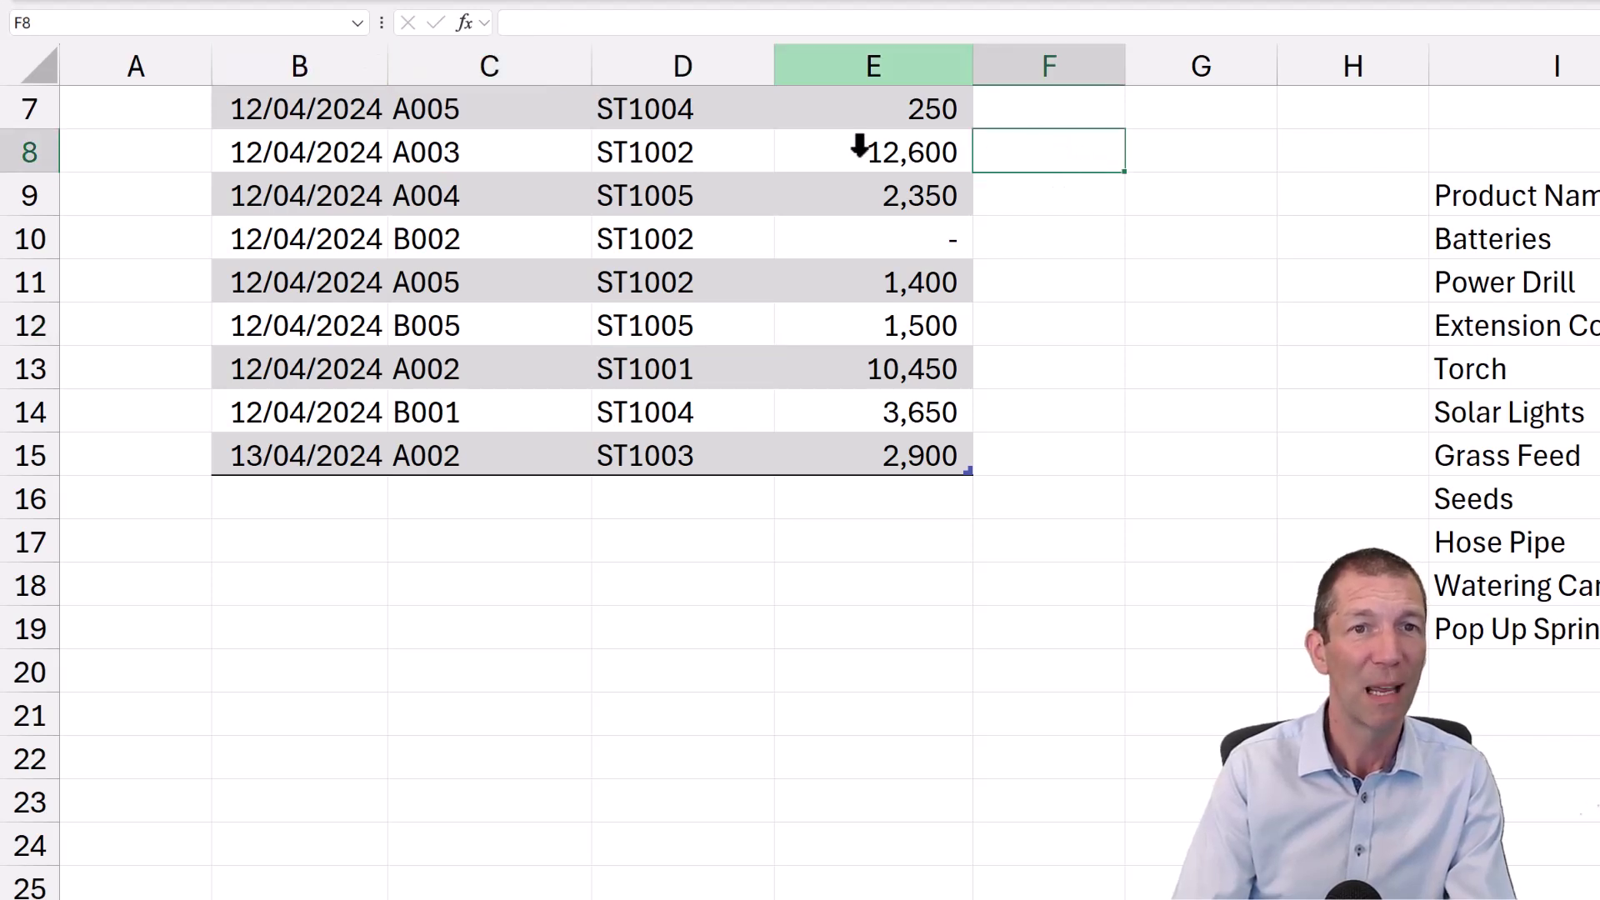
left_click(362, 156)
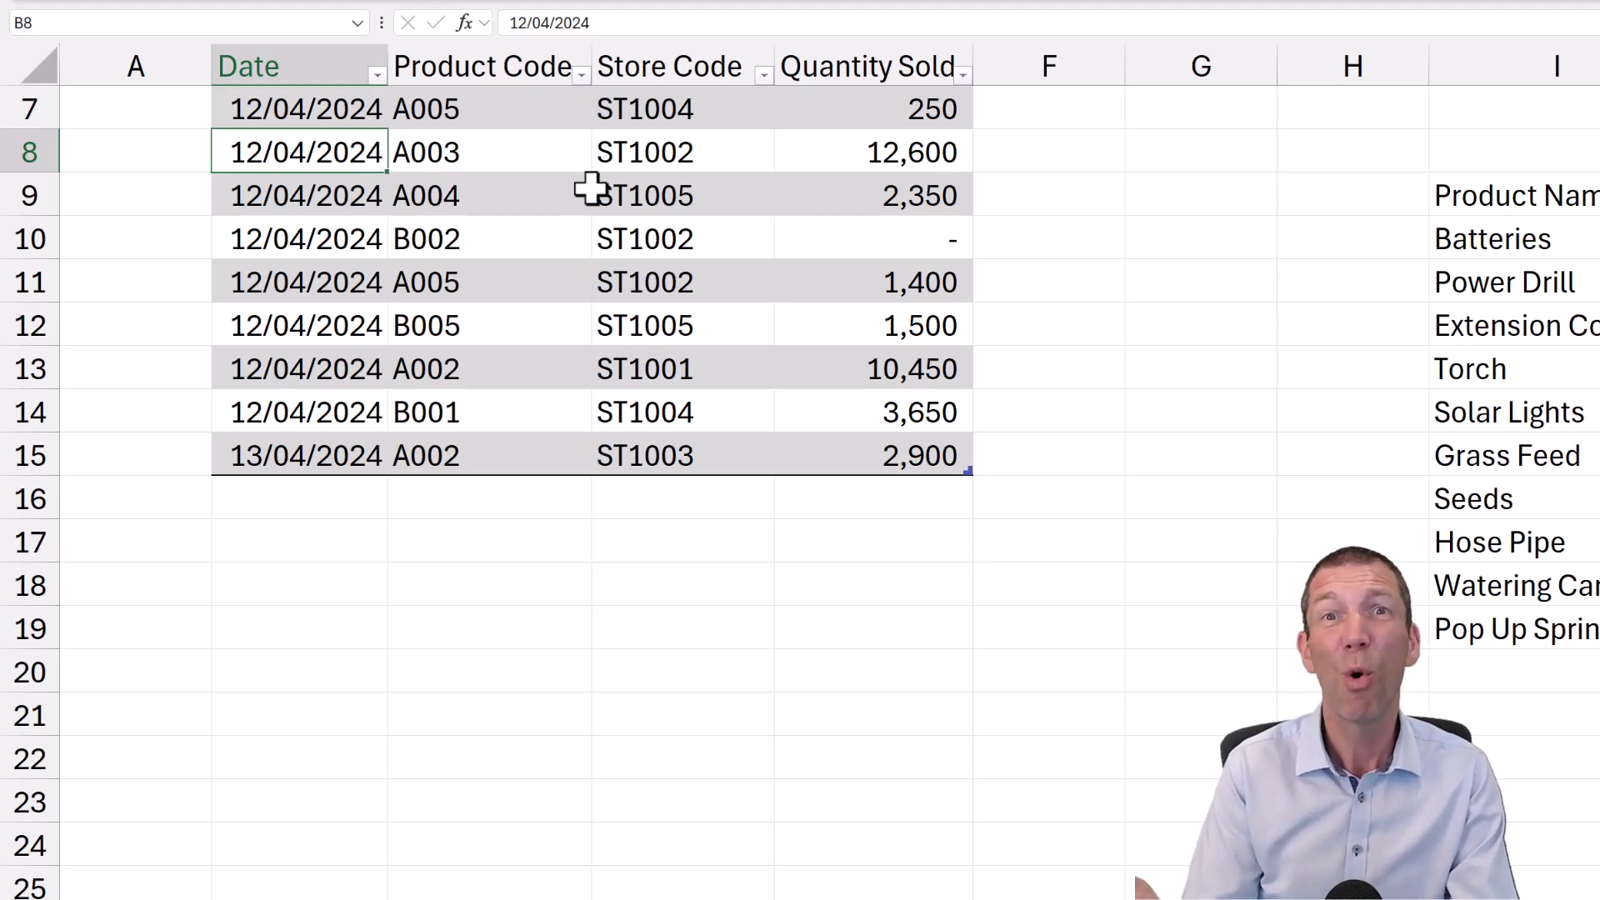
scroll(592, 188, "up", 1)
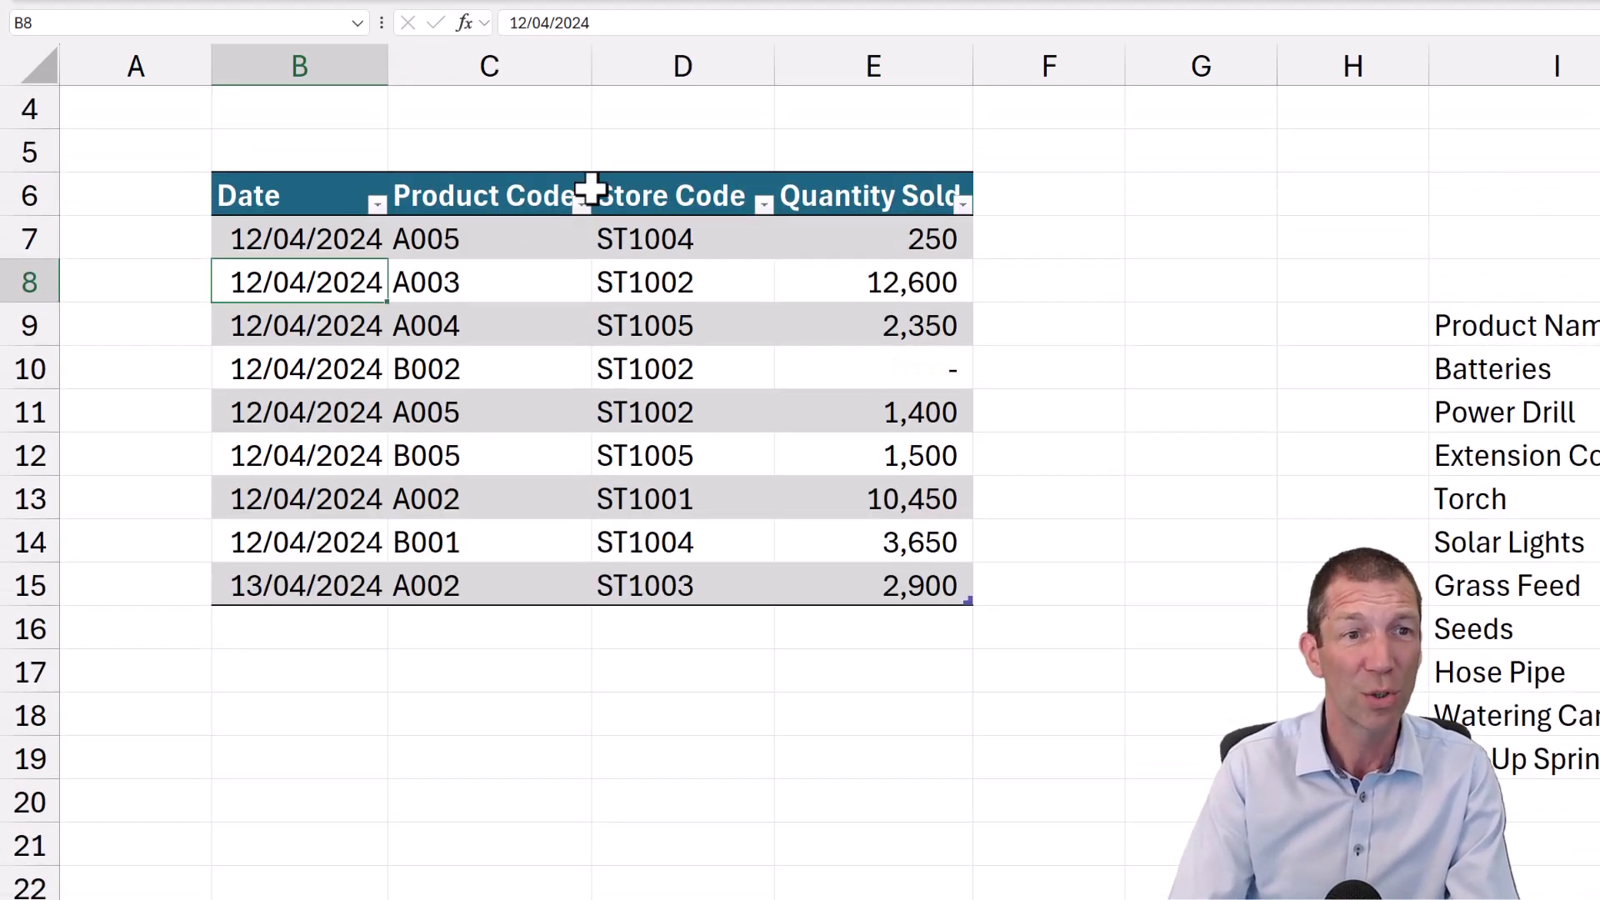
scroll(590, 196, "up", 1)
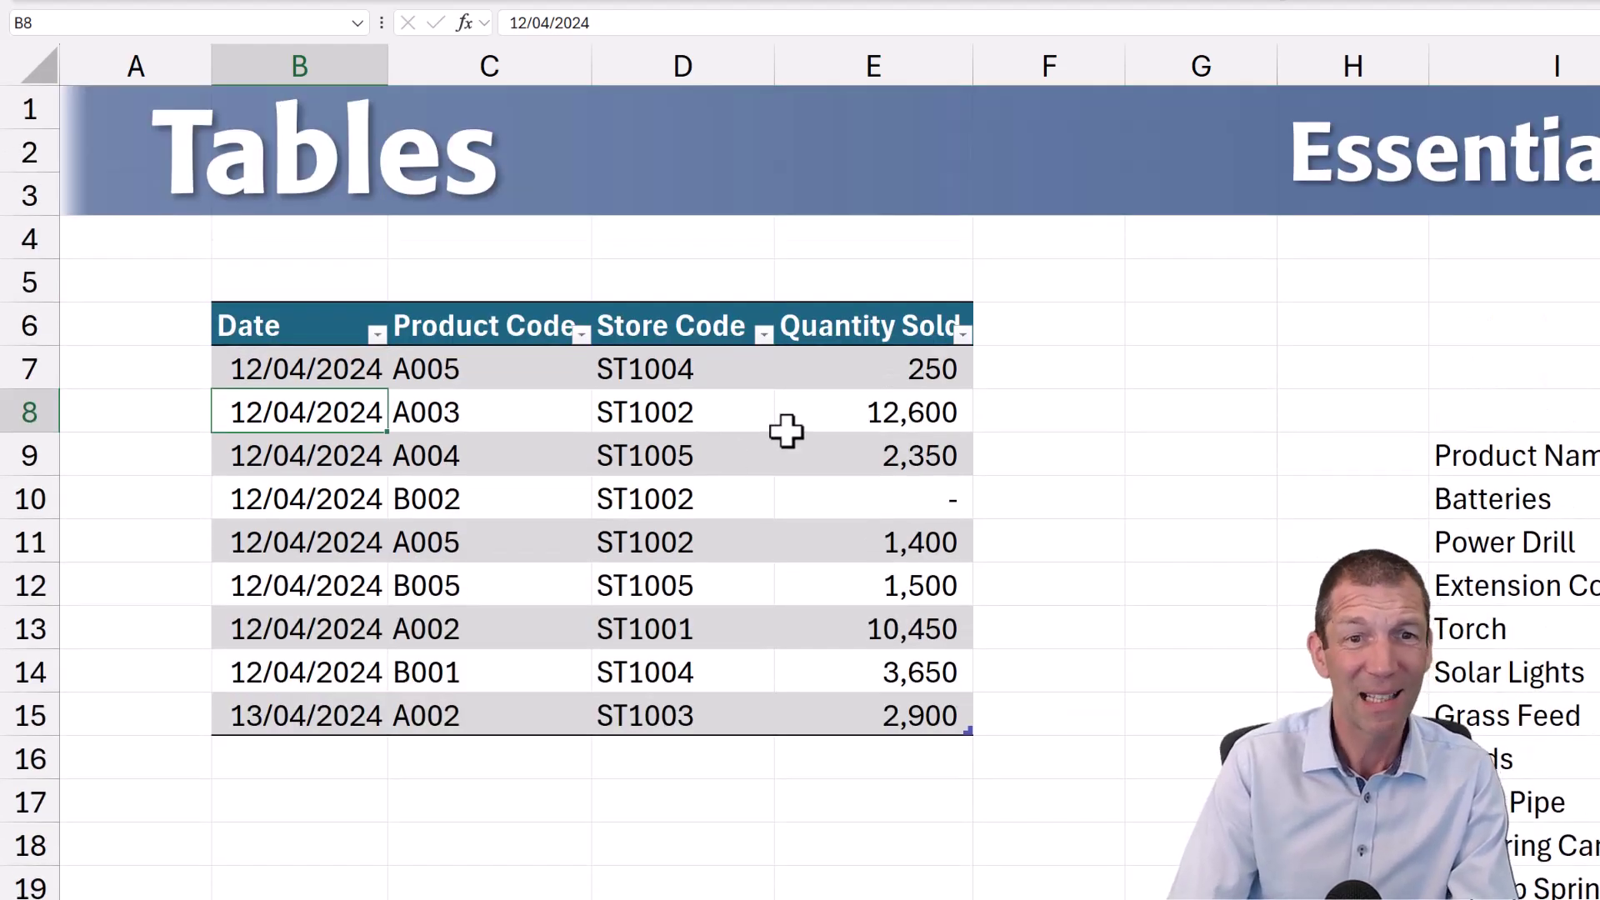
Step: Clear the Quantity Sold values in E10 and E13
left_click(841, 498)
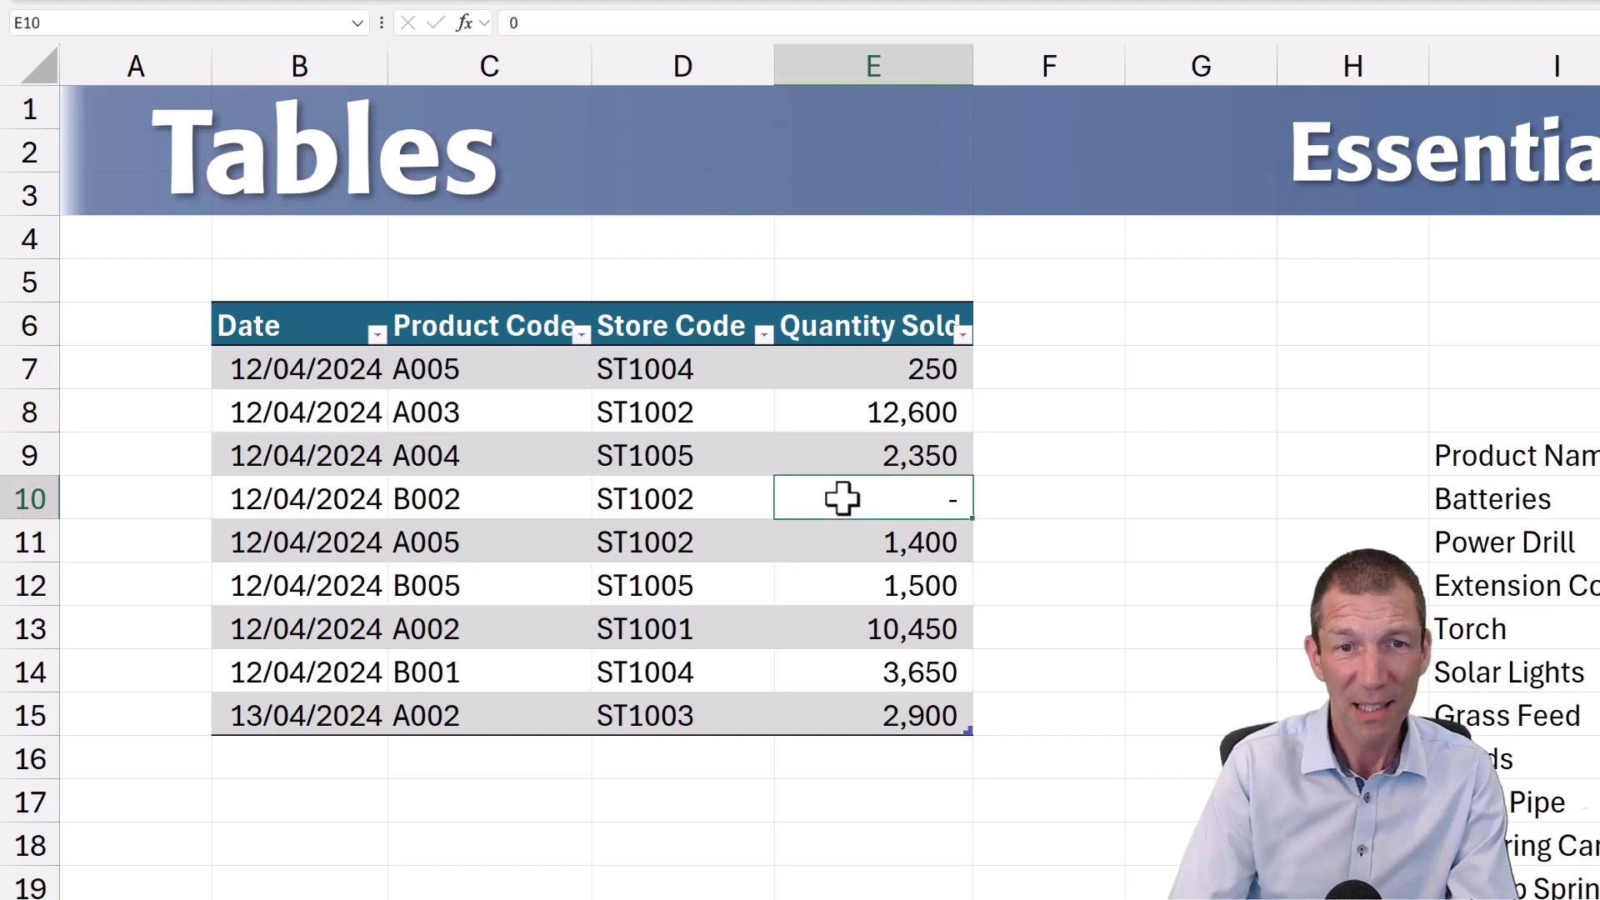
key("Down")
key("Down")
key("Down")
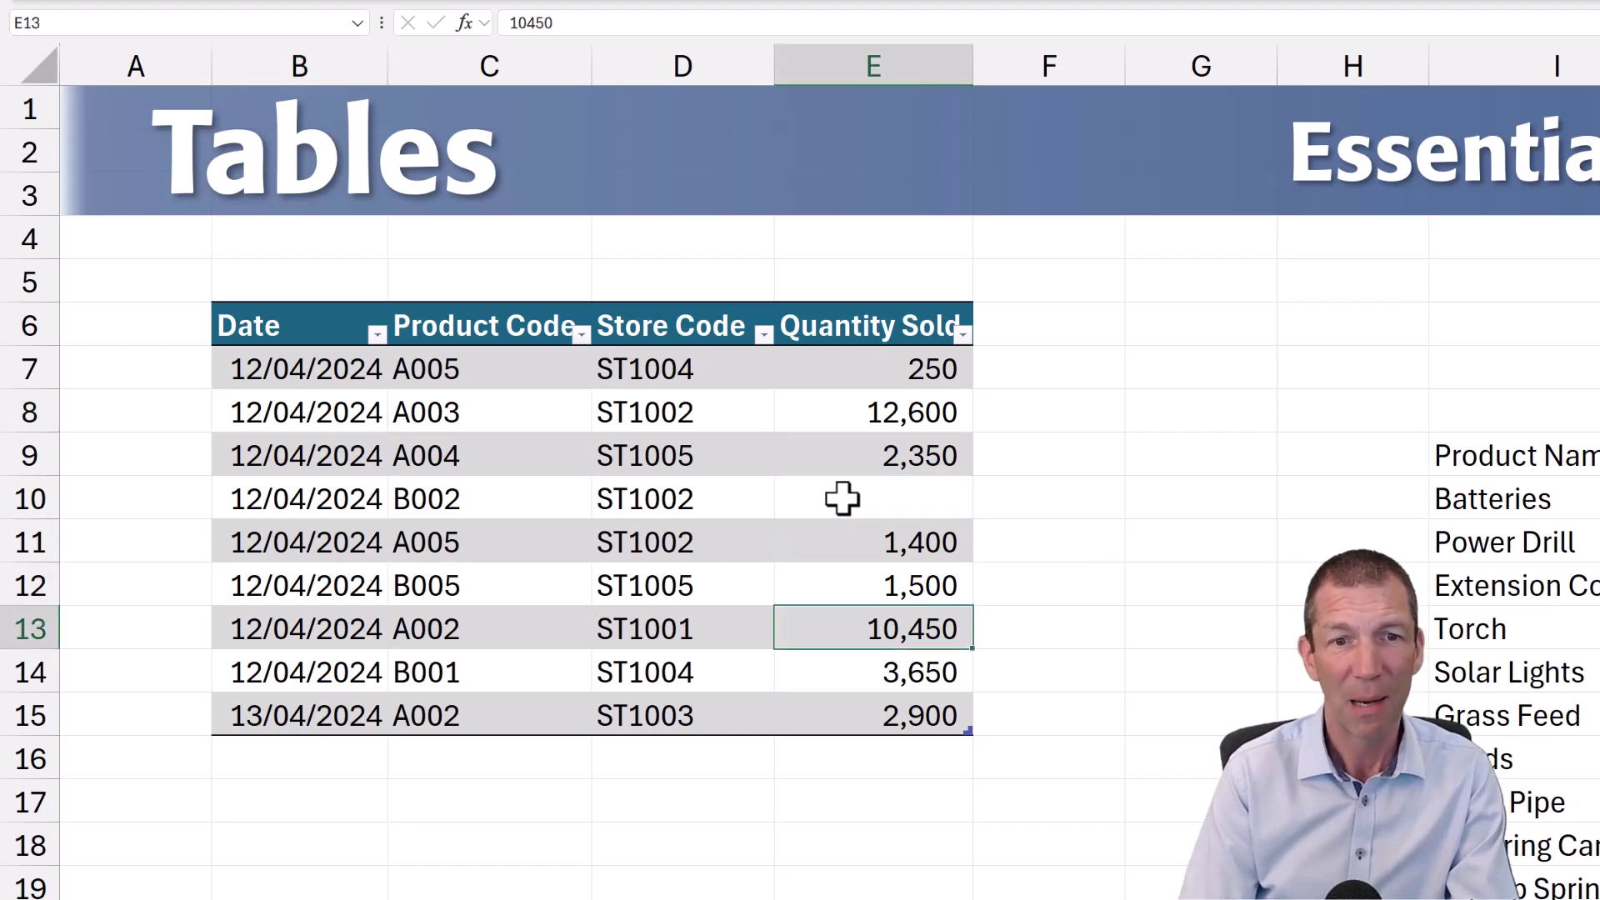
key("Delete")
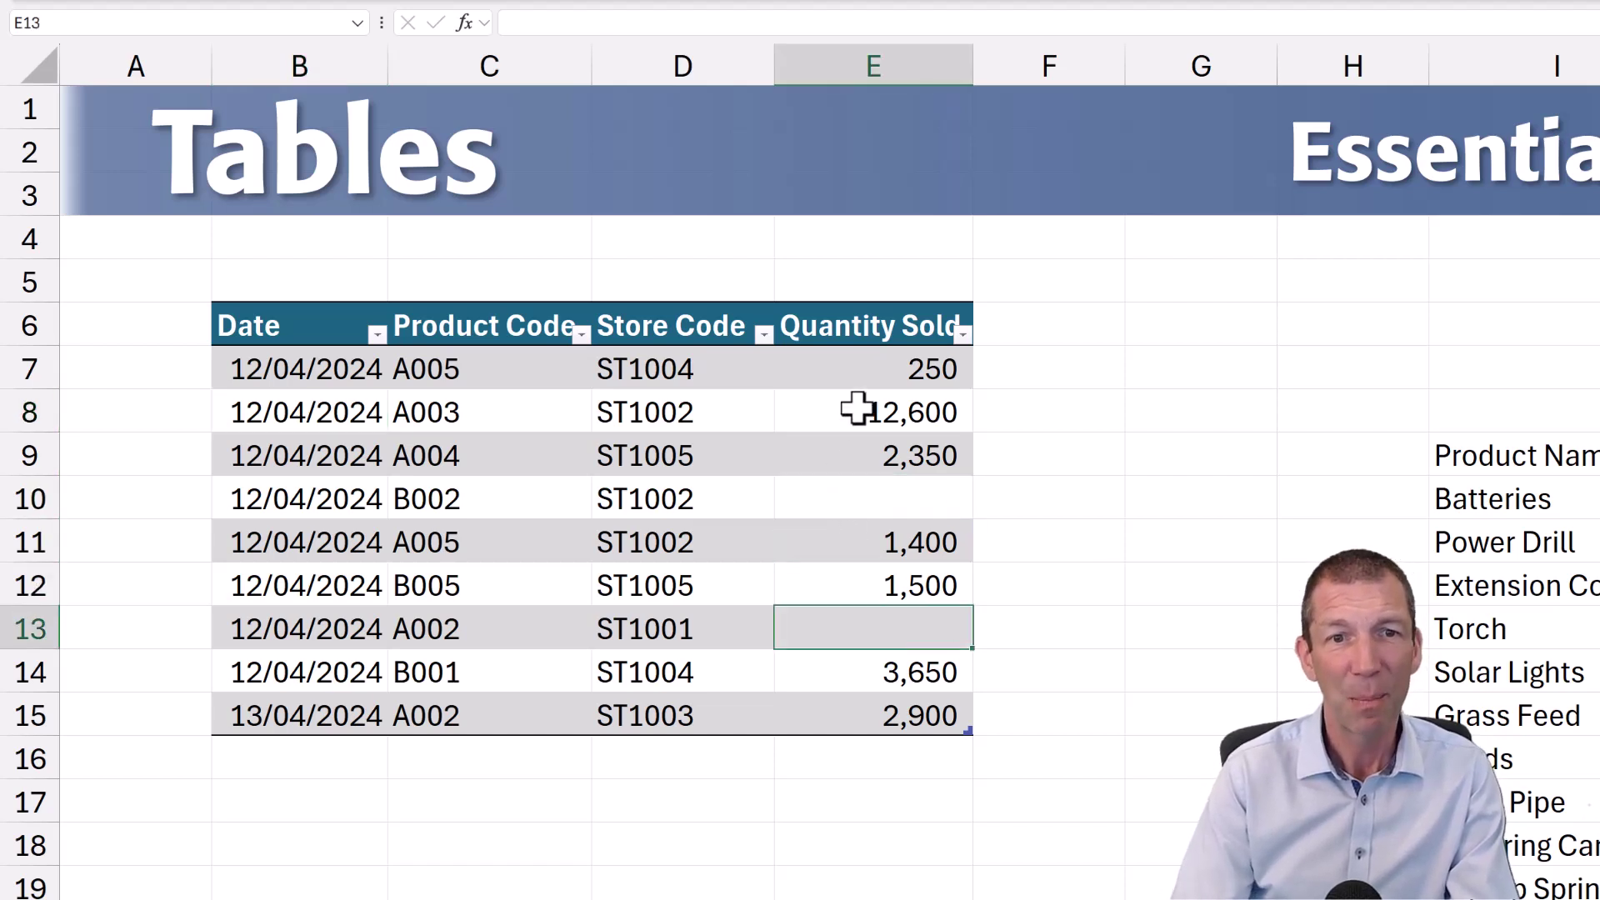
Step: Select the Quantity Sold entries from E7 down to the table's last row
left_click(867, 340)
left_click(868, 372)
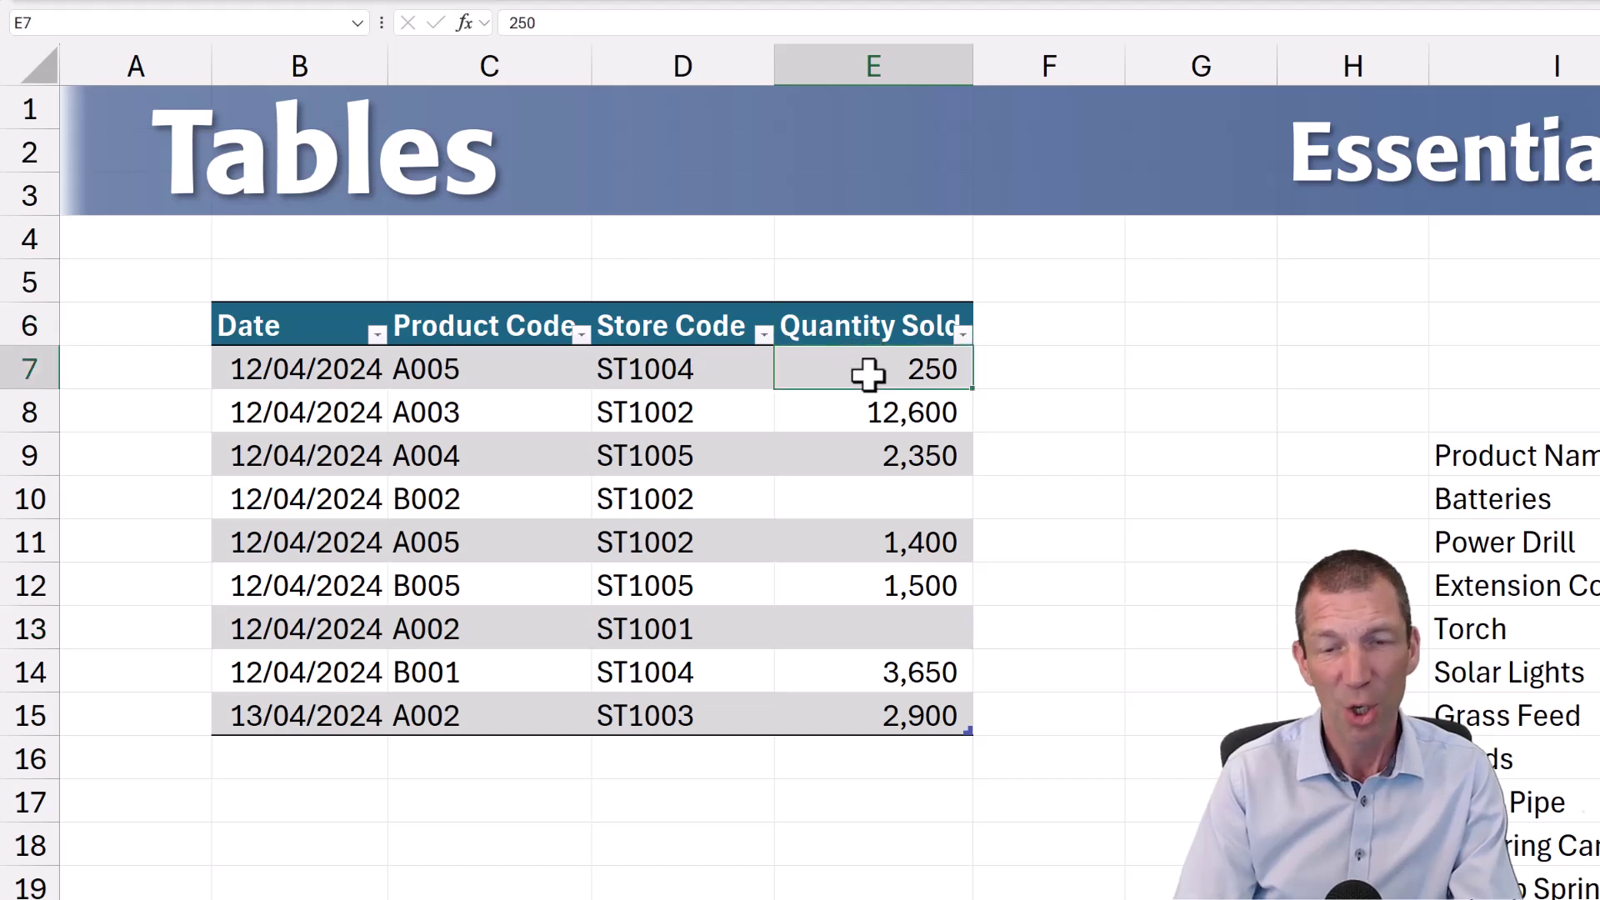
key("shift+Down")
key("shift+Down")
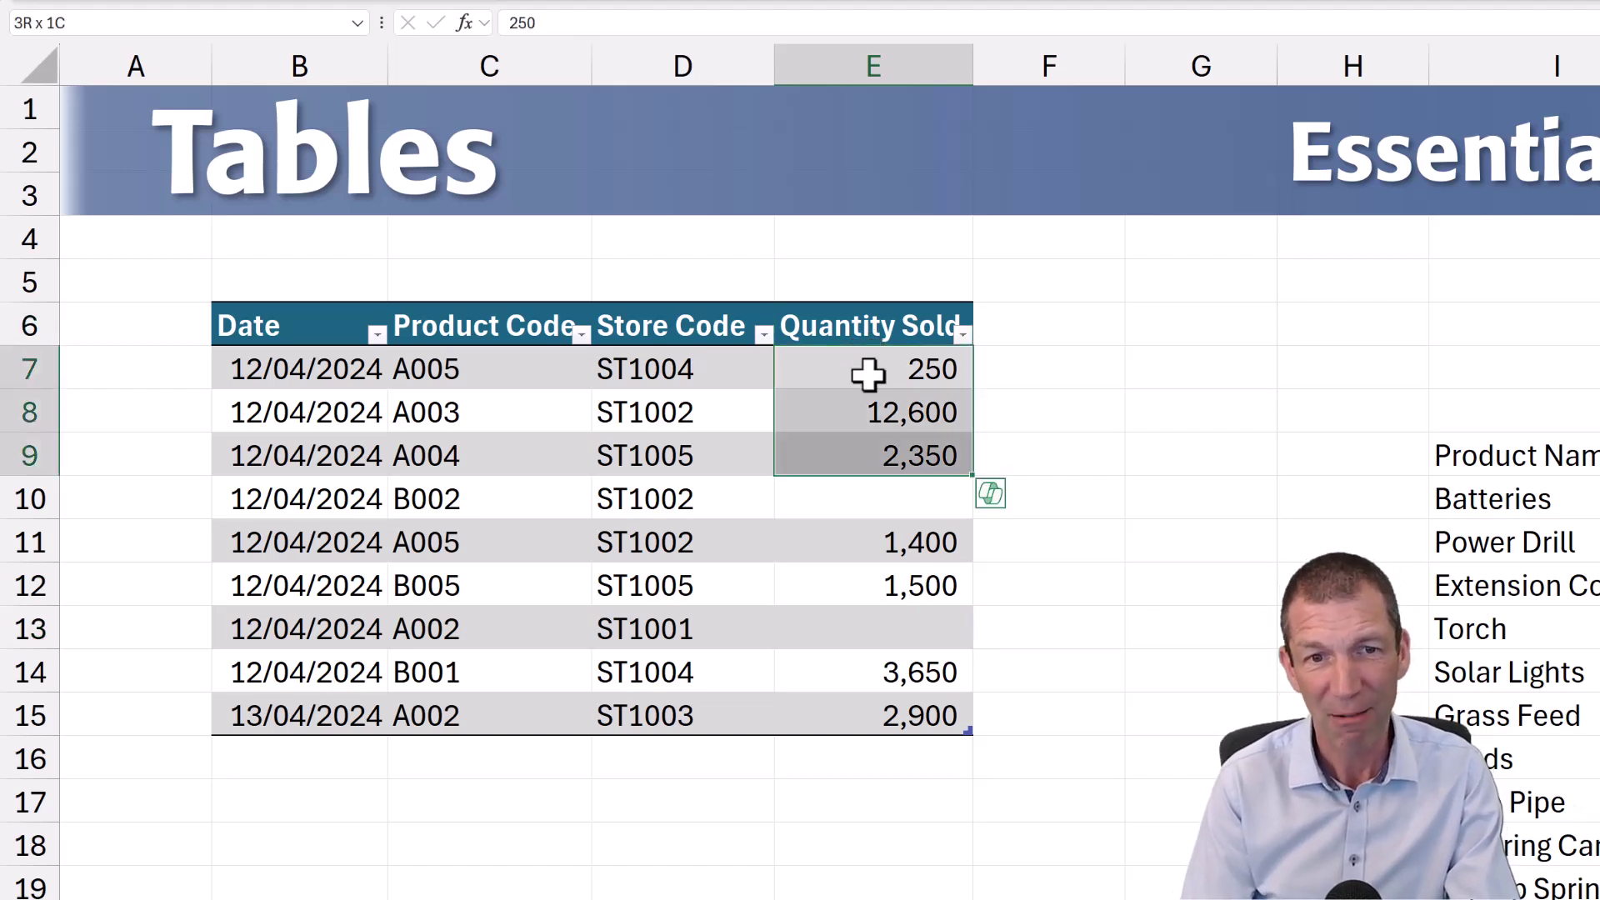
key("shift+Down")
key("shift+Down")
key("shift+Down")
key("shift+Down")
key("shift+Down")
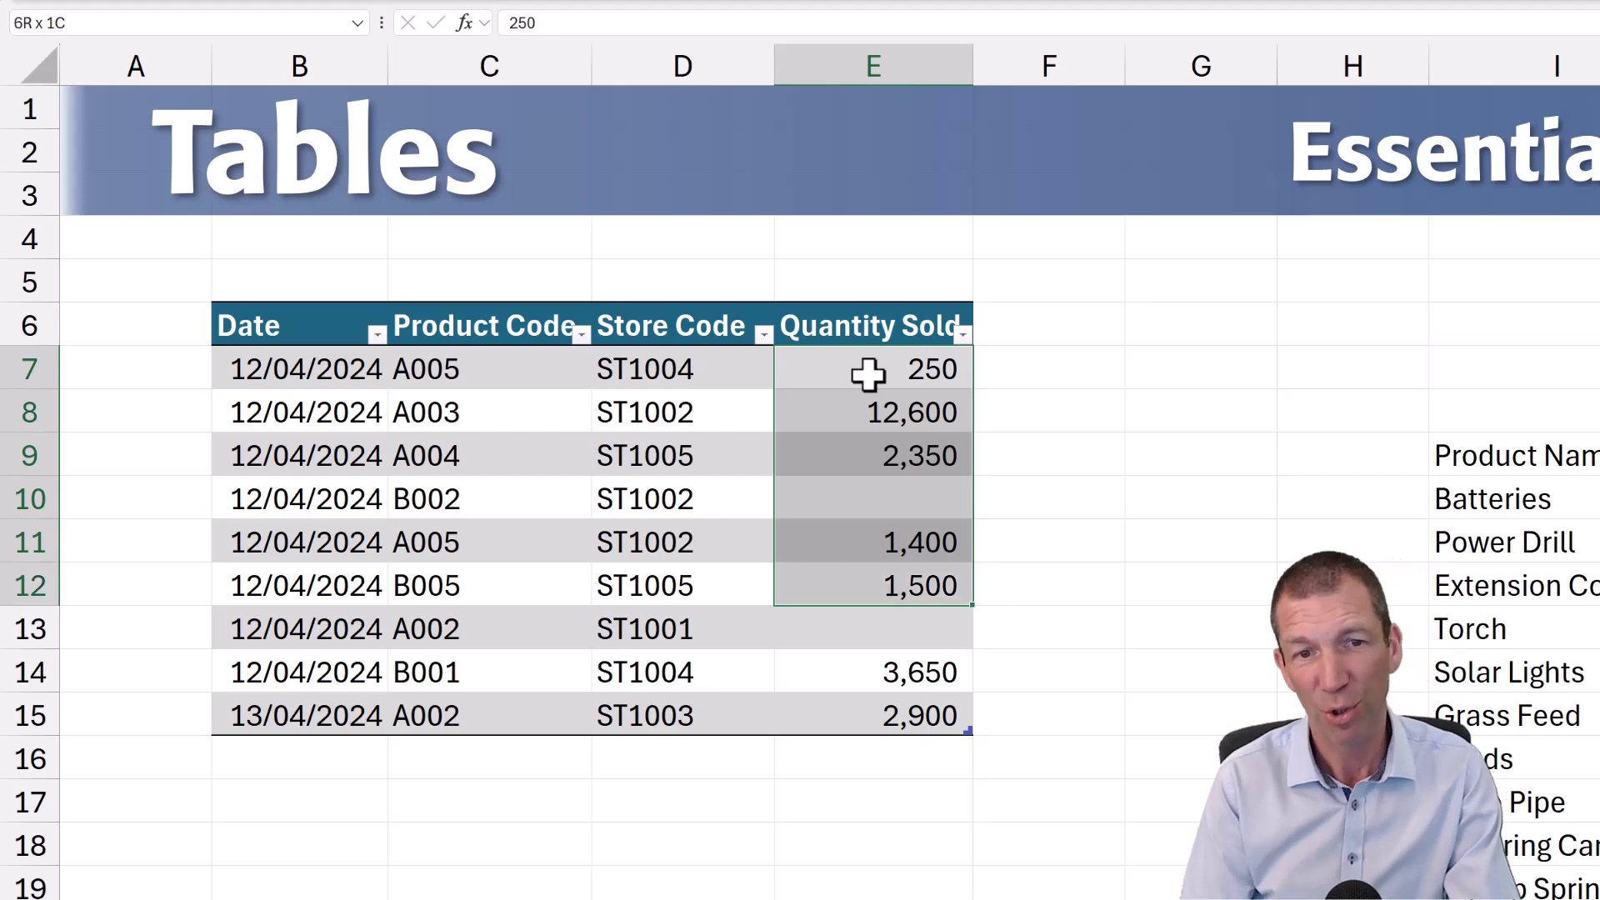
key("shift+Down")
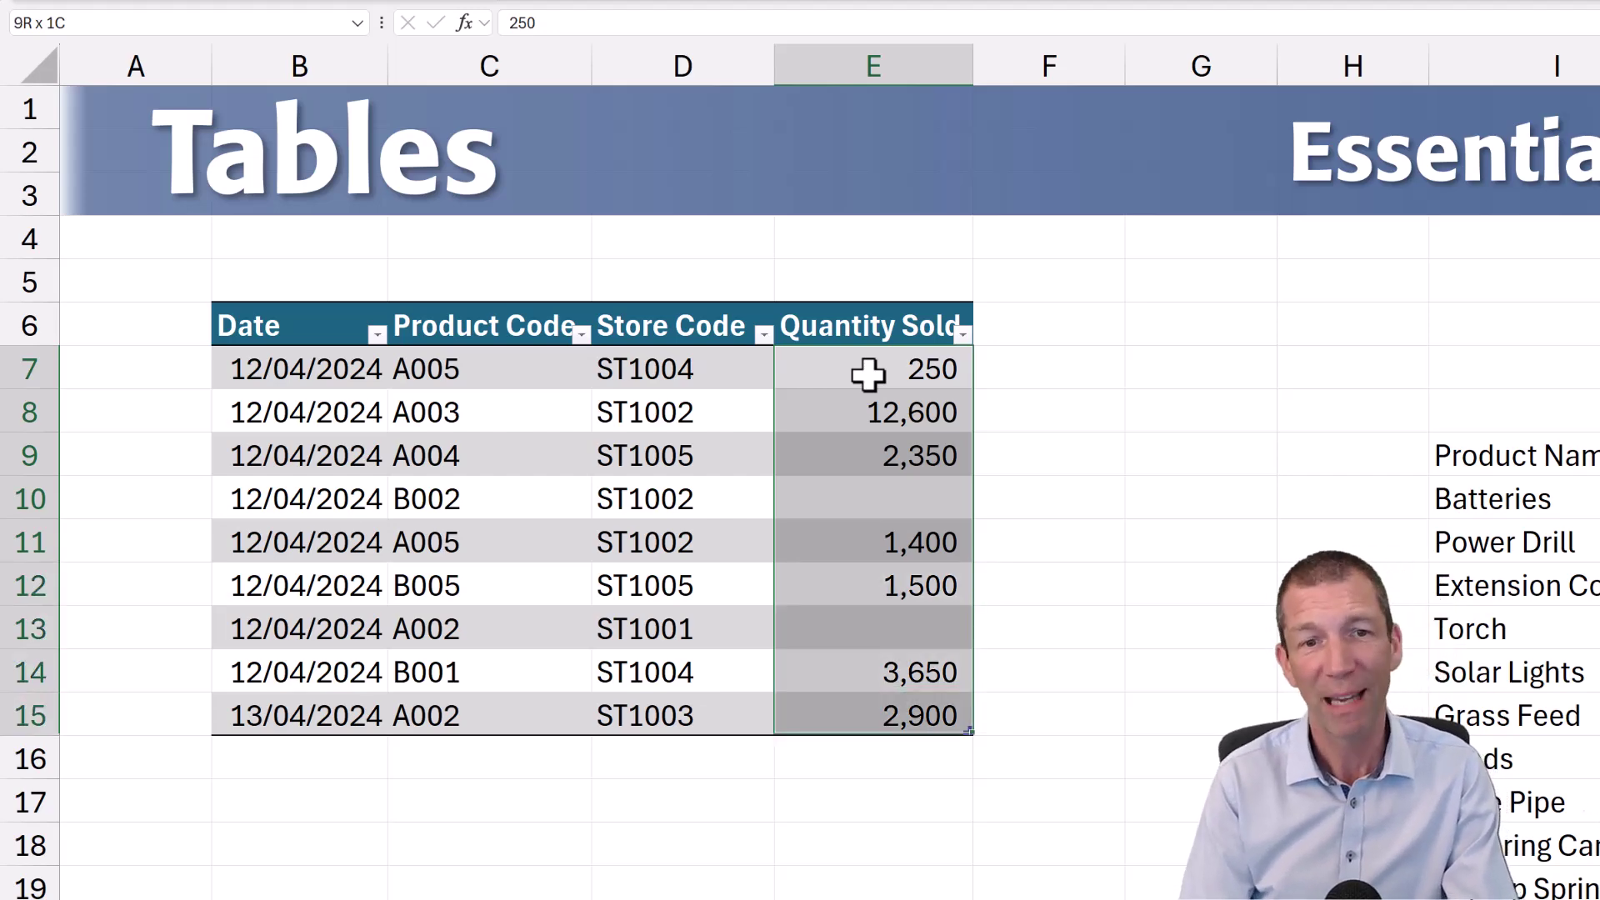
key("shift+Down")
key("shift+Down")
key("shift+Down")
key("shift+Down")
key("shift+Down")
key("shift+Down")
key("shift+Down")
key("shift+Down")
key("shift+Down")
key("shift+Down")
key("shift+Down")
key("shift+Down")
key("shift+Up")
key("shift+Up")
key("shift+Up")
key("shift+Up")
key("shift+Up")
key("shift+Up")
key("shift+Up")
key("shift+Up")
key("shift+Up")
key("shift+Up")
key("shift+Up")
key("shift+Up")
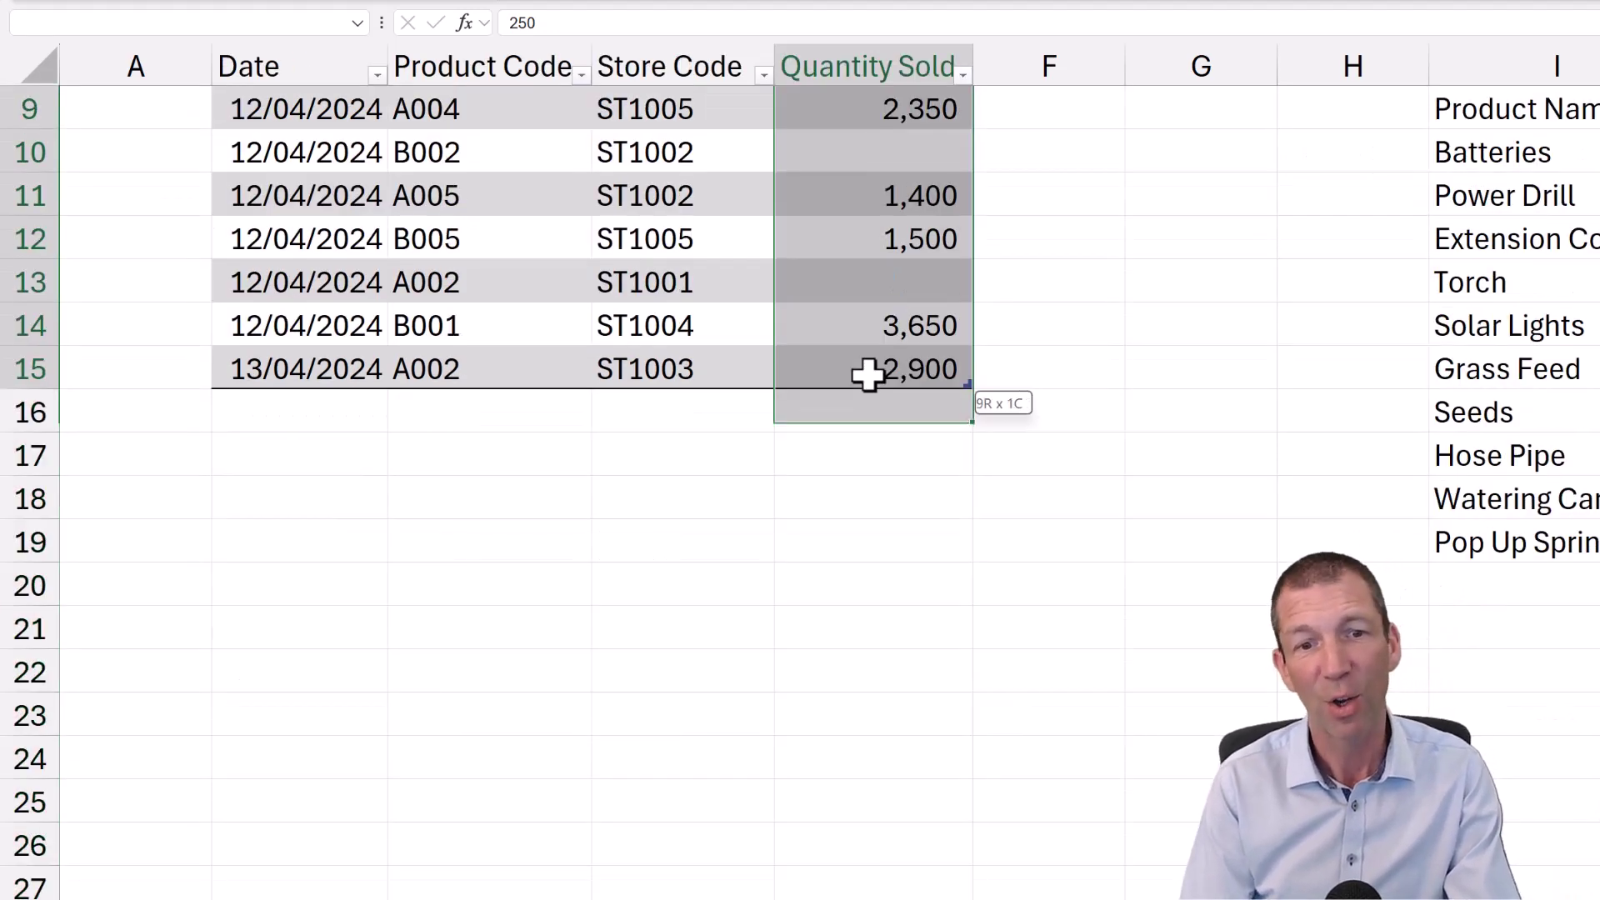
scroll(868, 375, "up", 3)
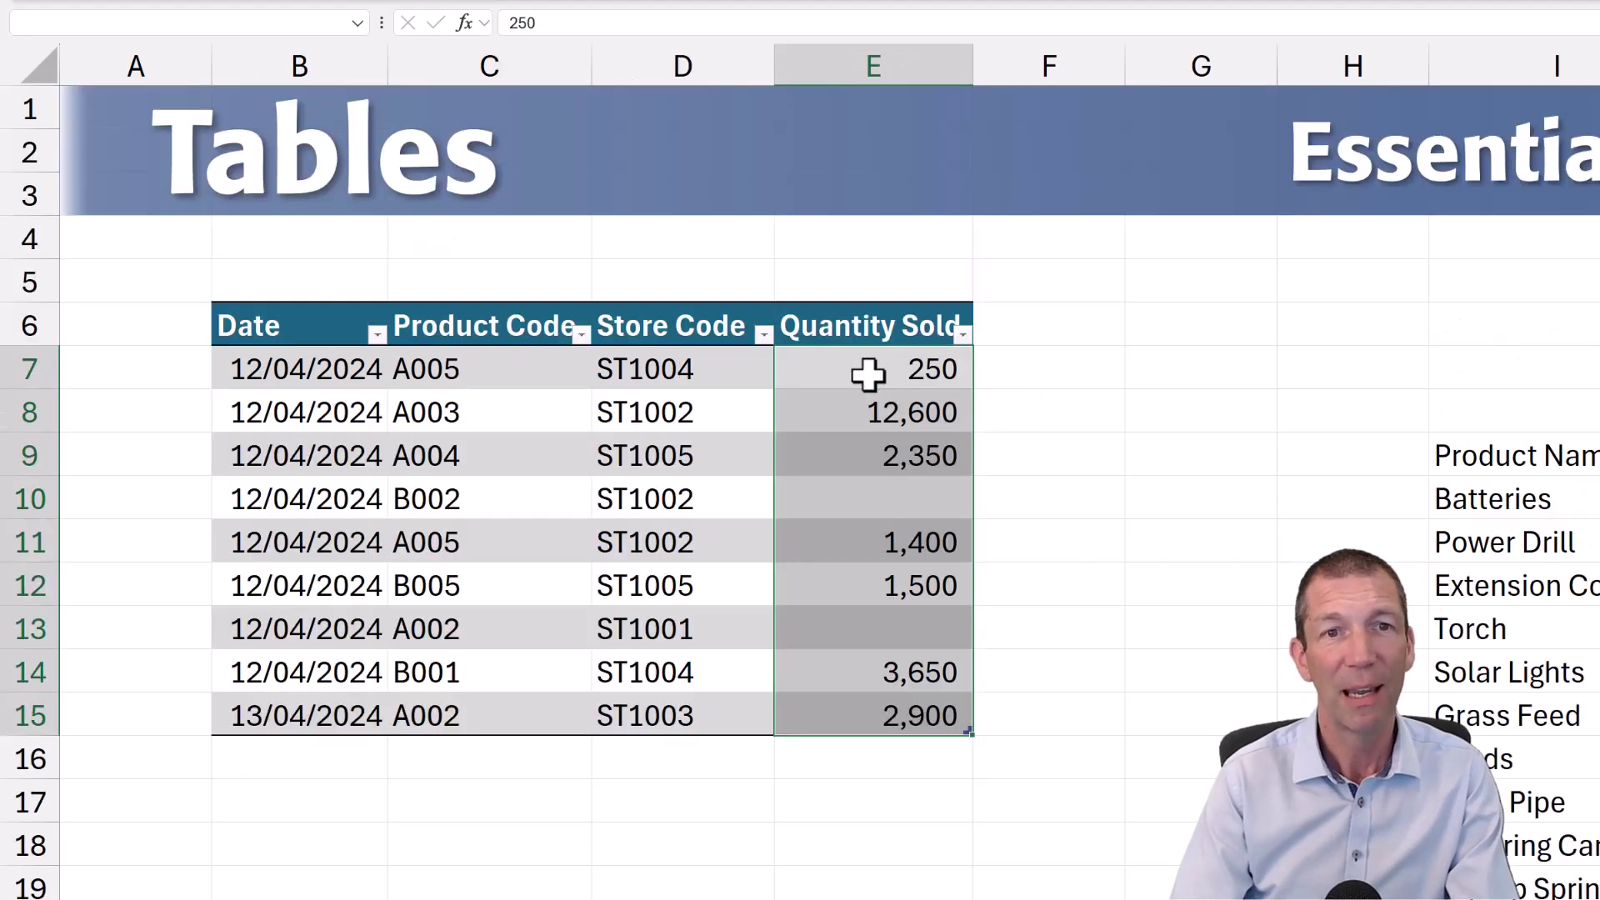
Step: Select the whole Quantity Sold data column from E8 with Ctrl+Space
key("Return")
left_click(951, 435)
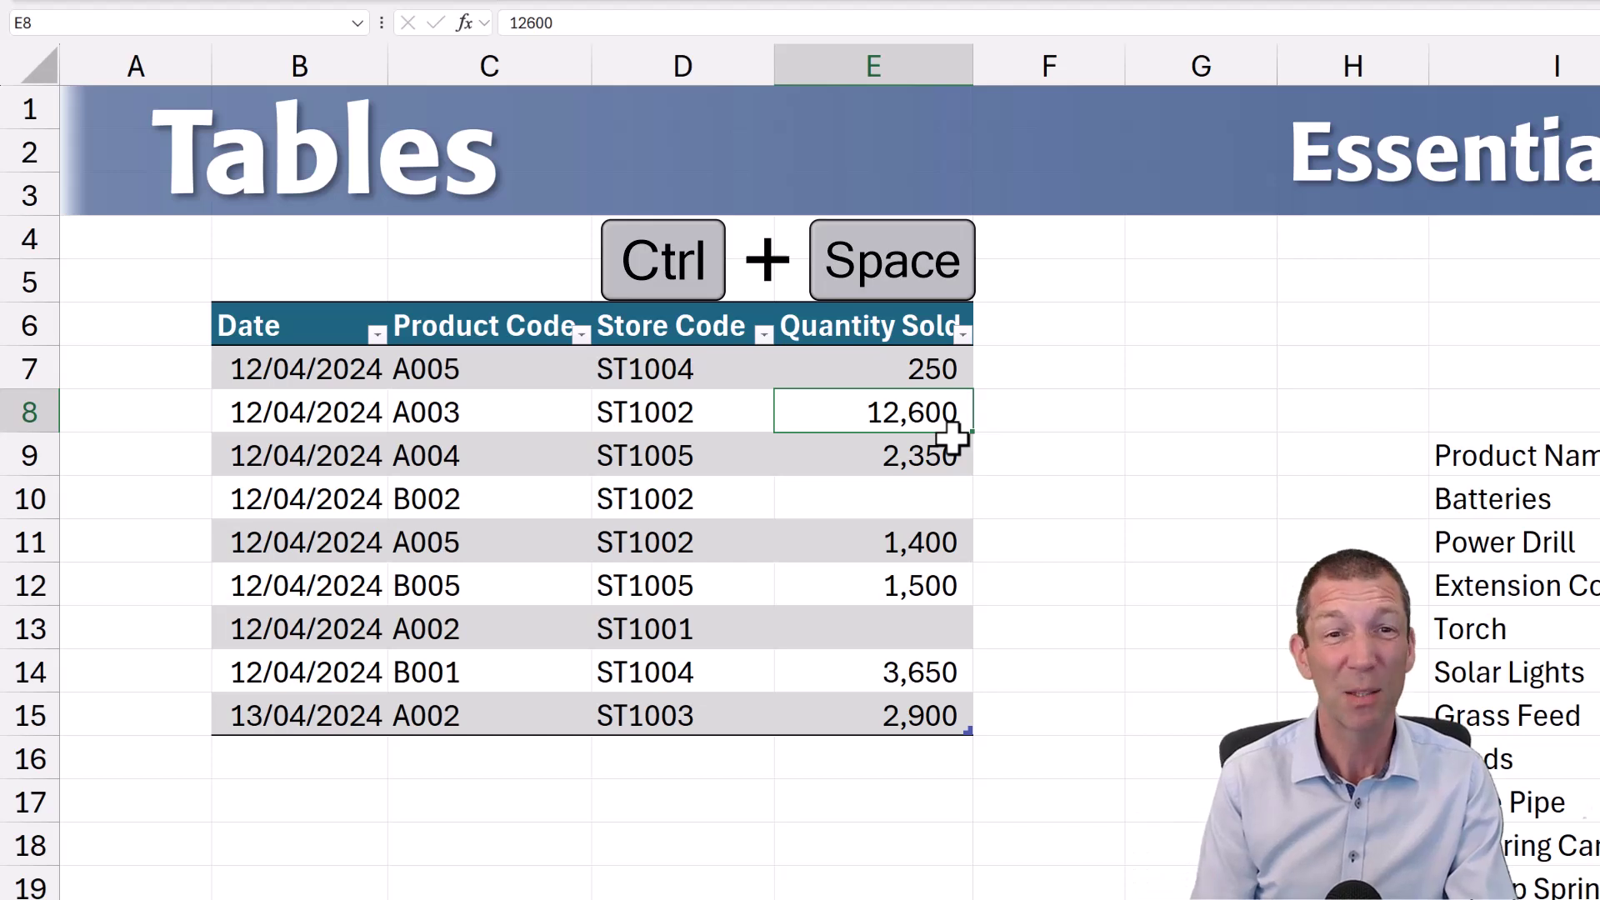
key("ctrl+space")
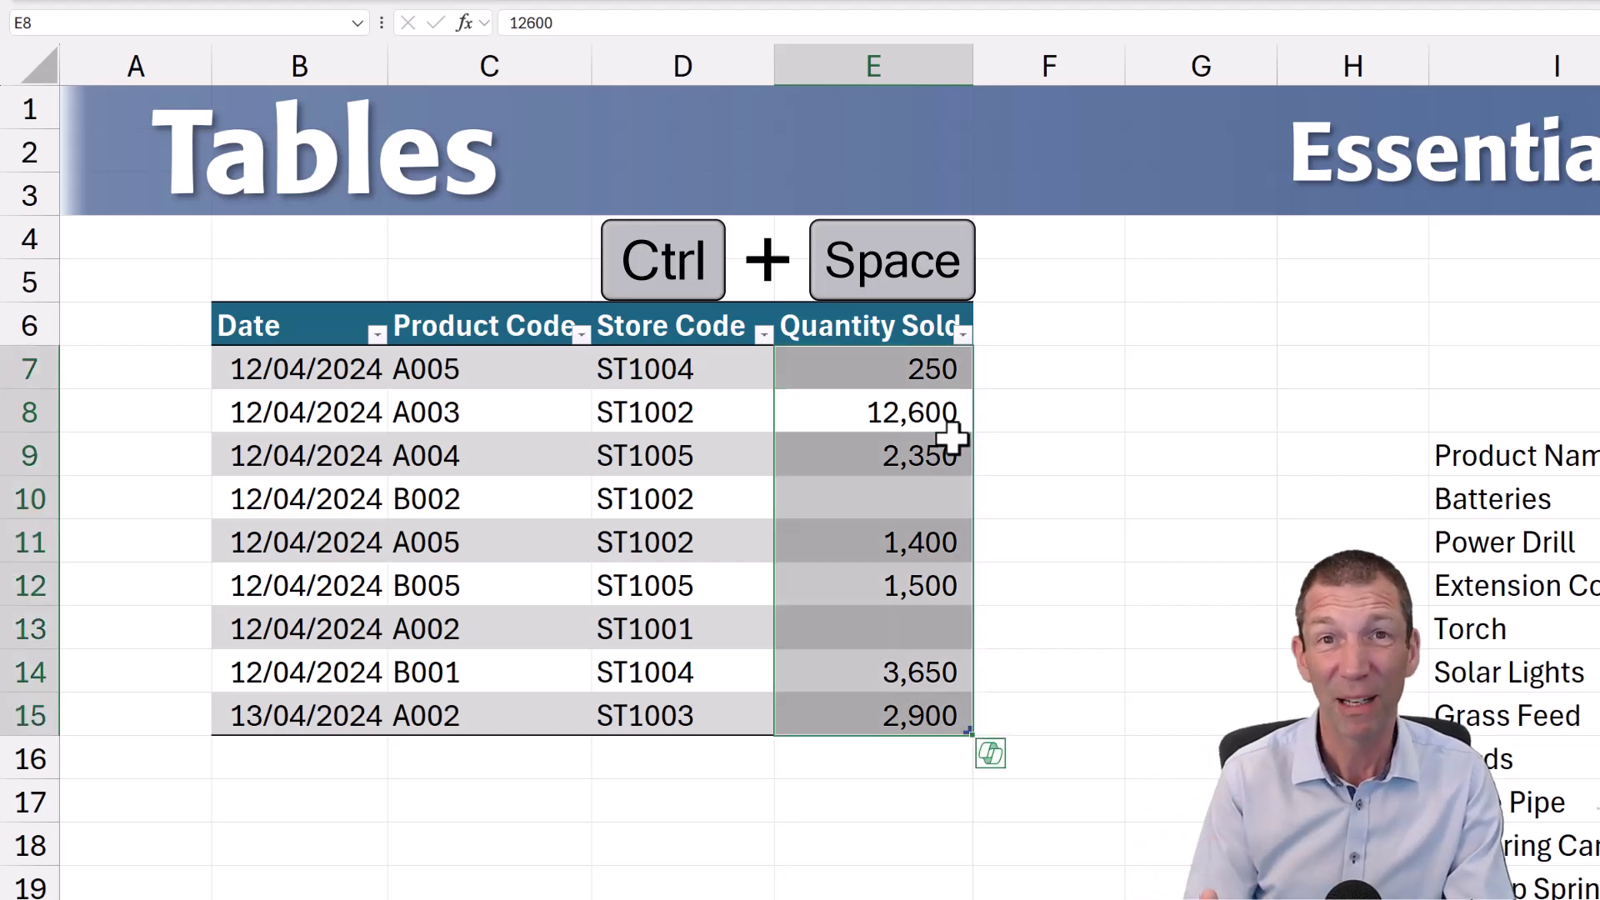
Step: Enter =SUM(Table5[Quantity Sold]) in G5, showing 24,650
left_click(1164, 279)
type("=sum")
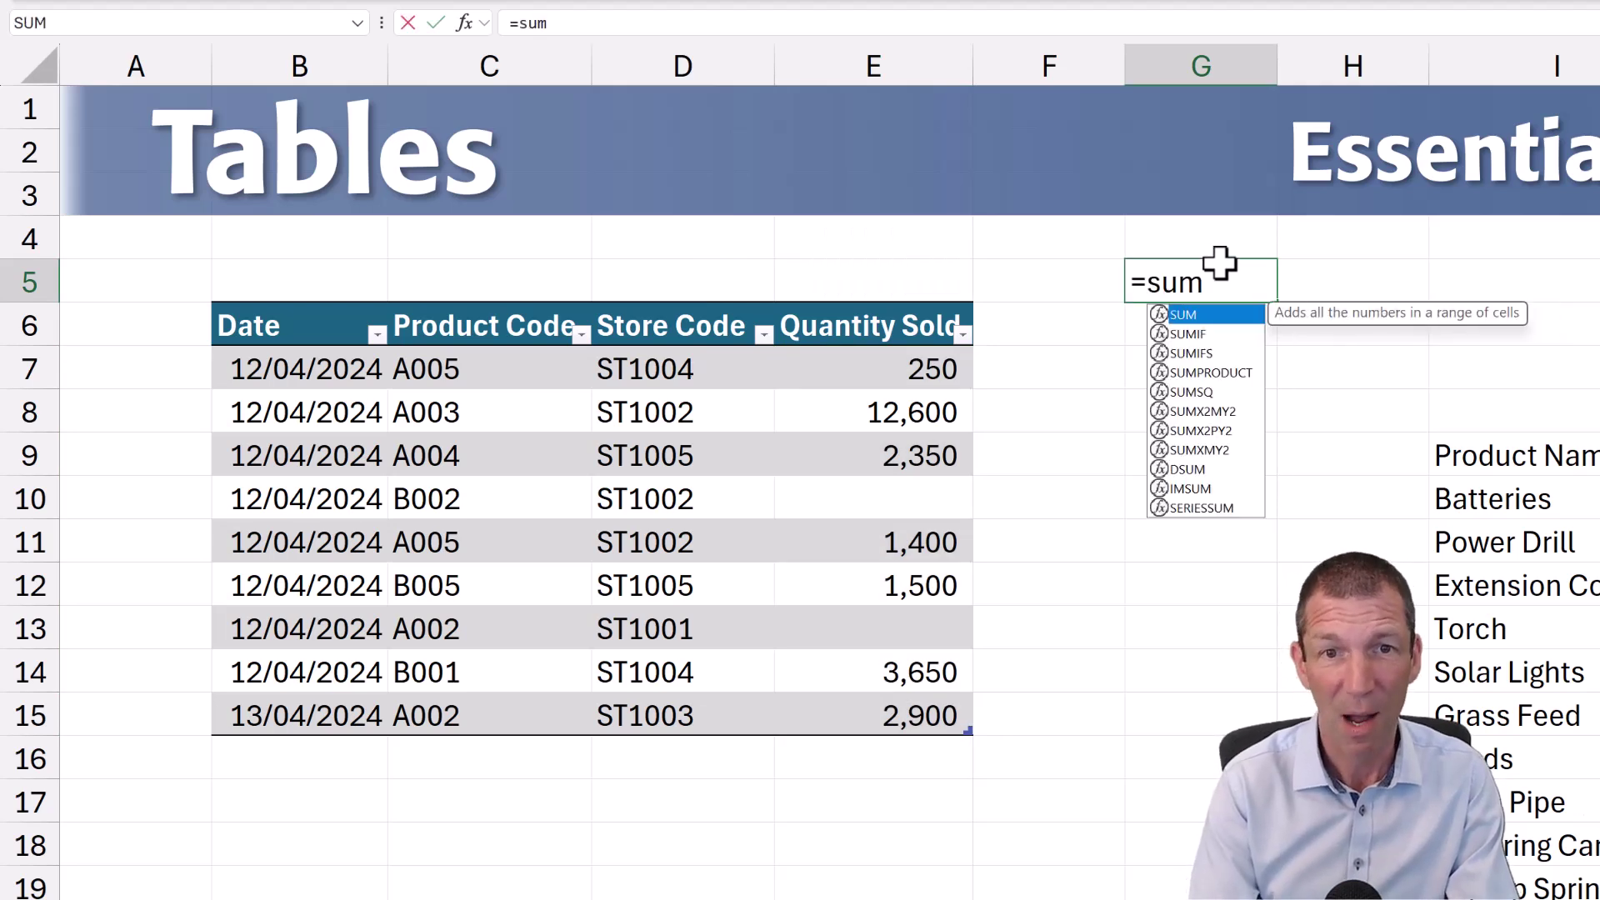
type("(")
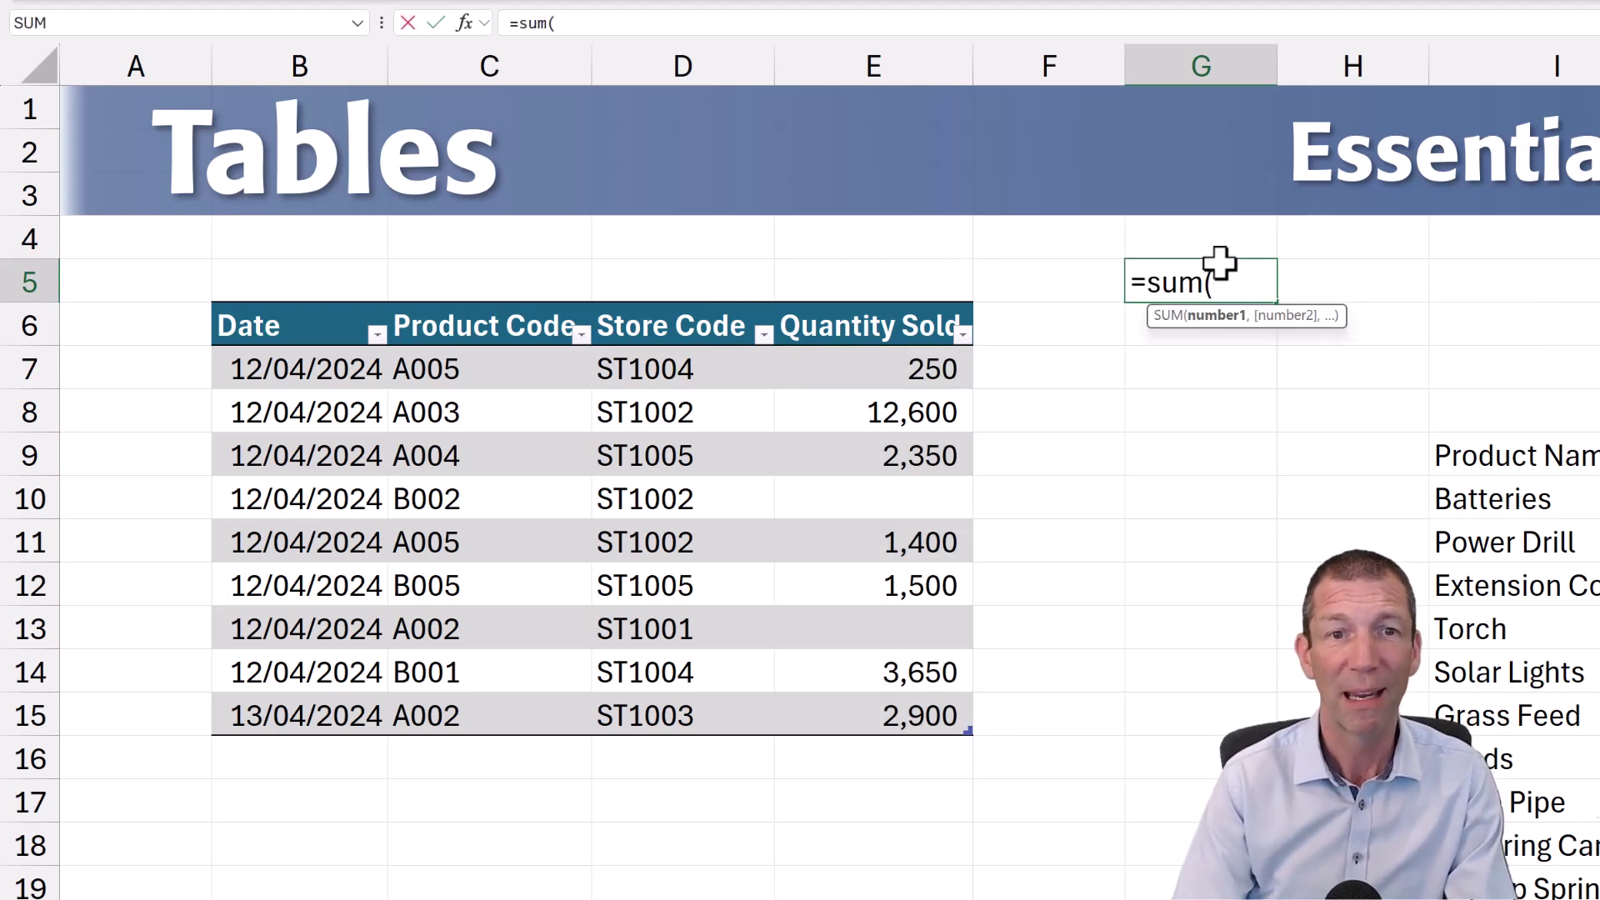
left_click(927, 454)
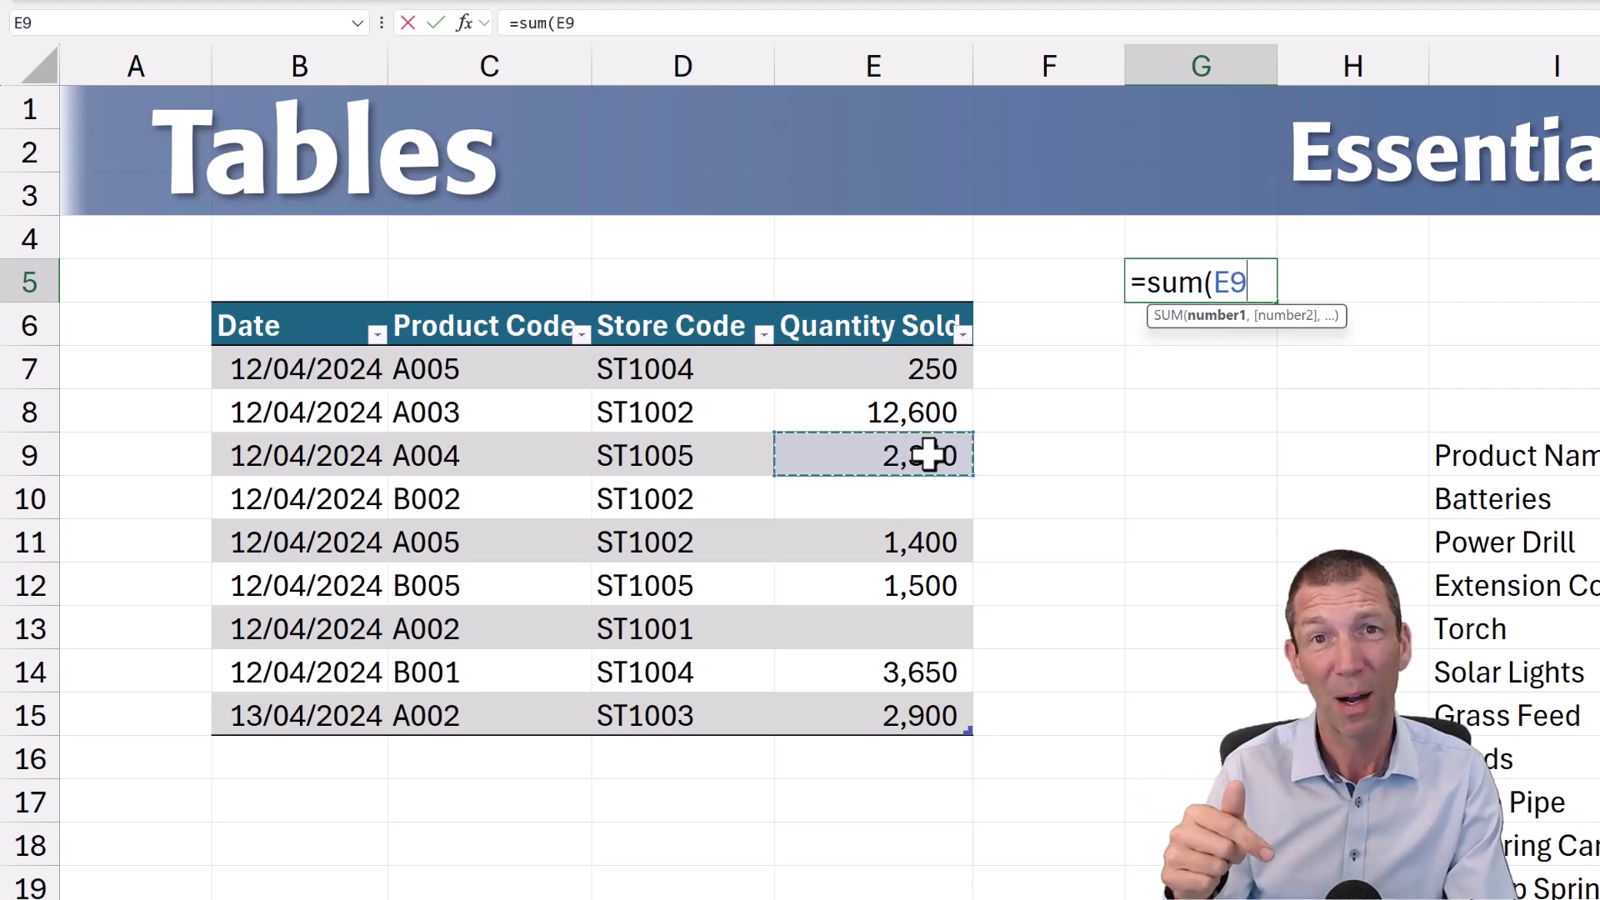
key("ctrl+space")
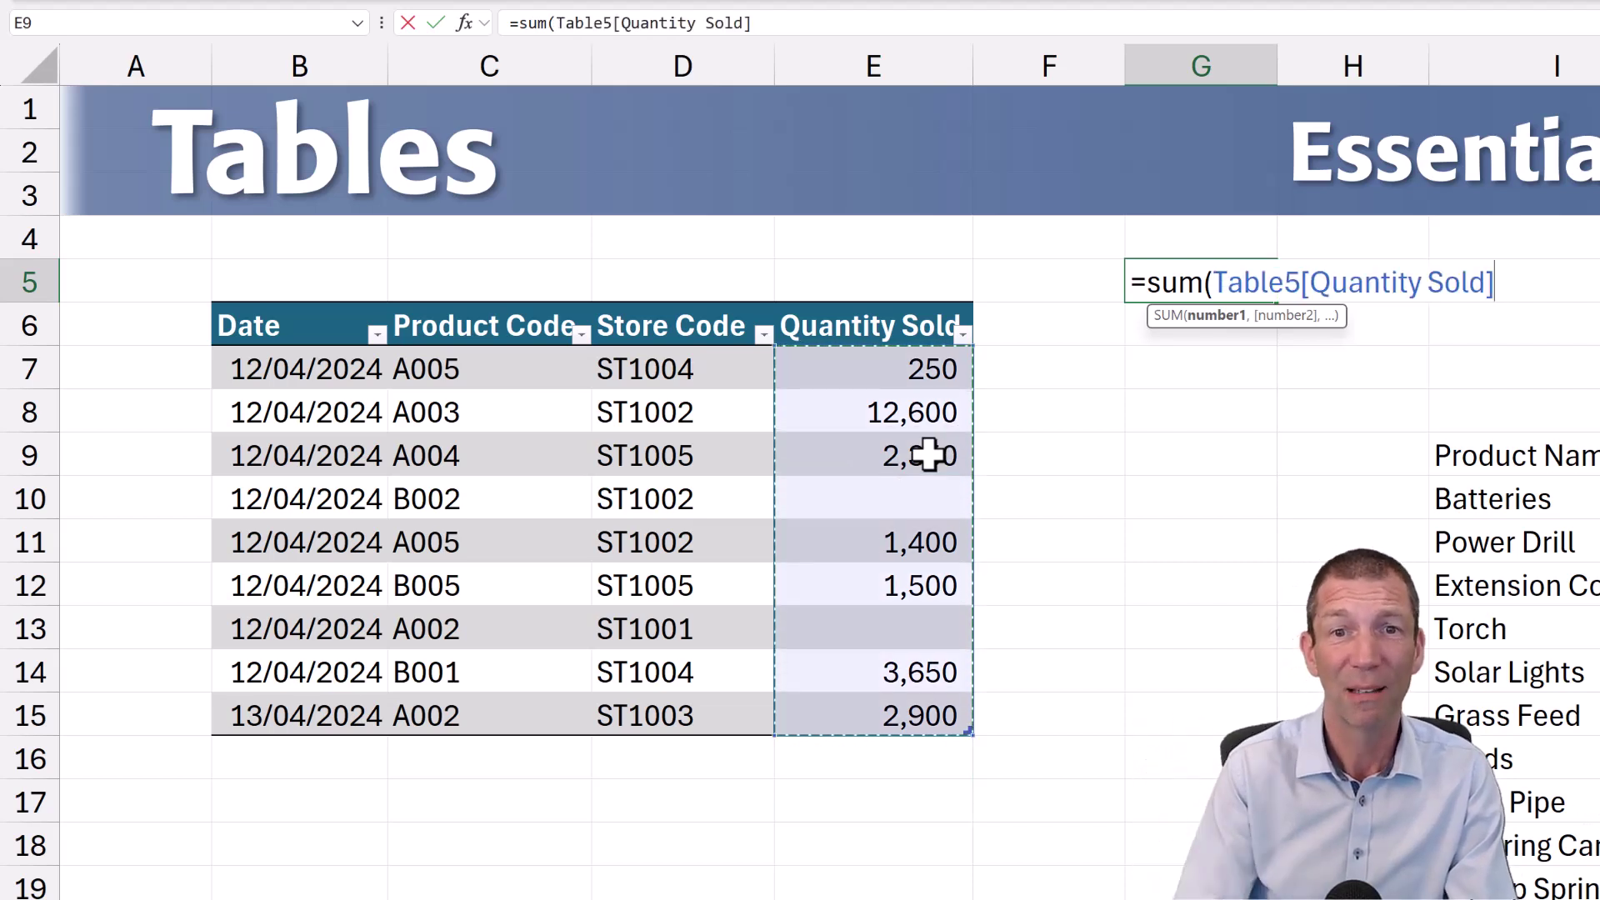
type(")")
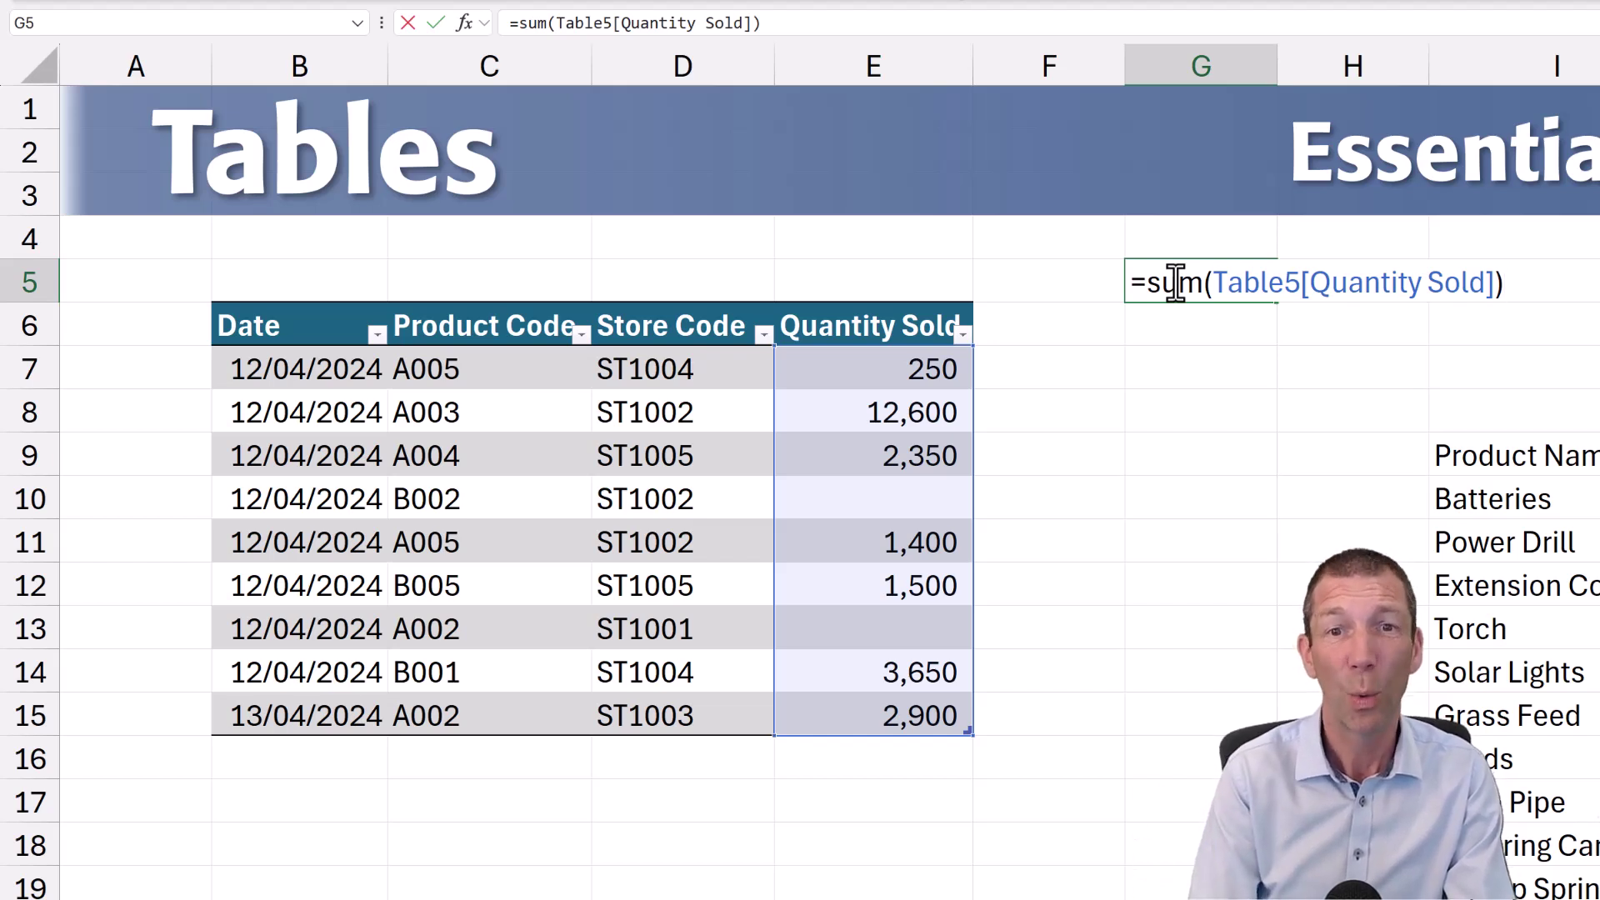
key("Return")
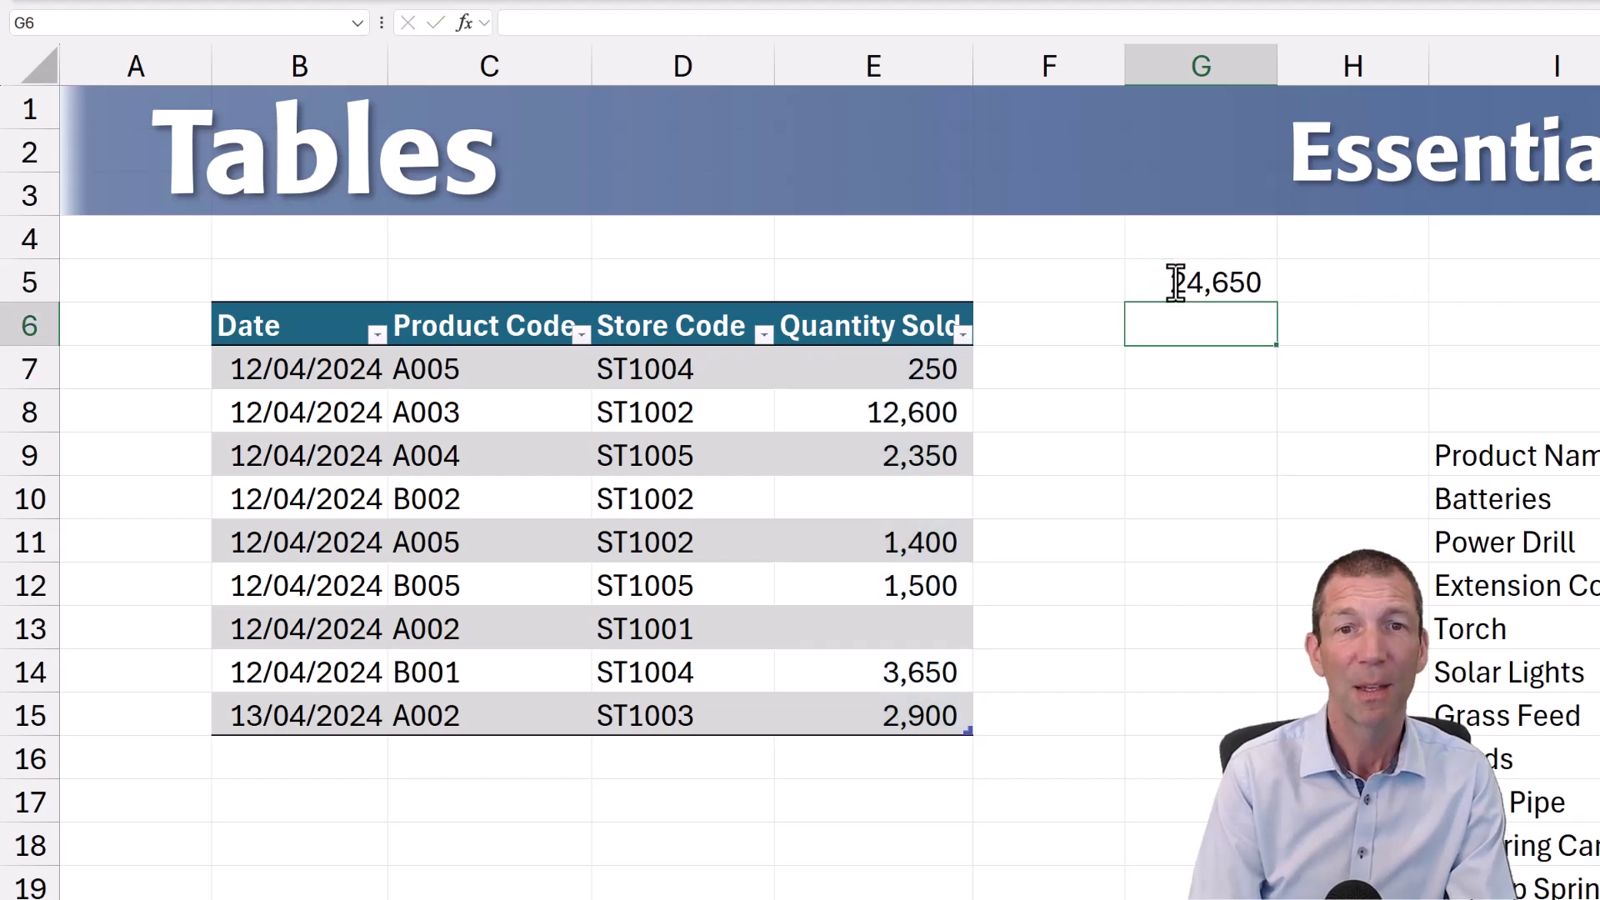
left_click(1175, 282)
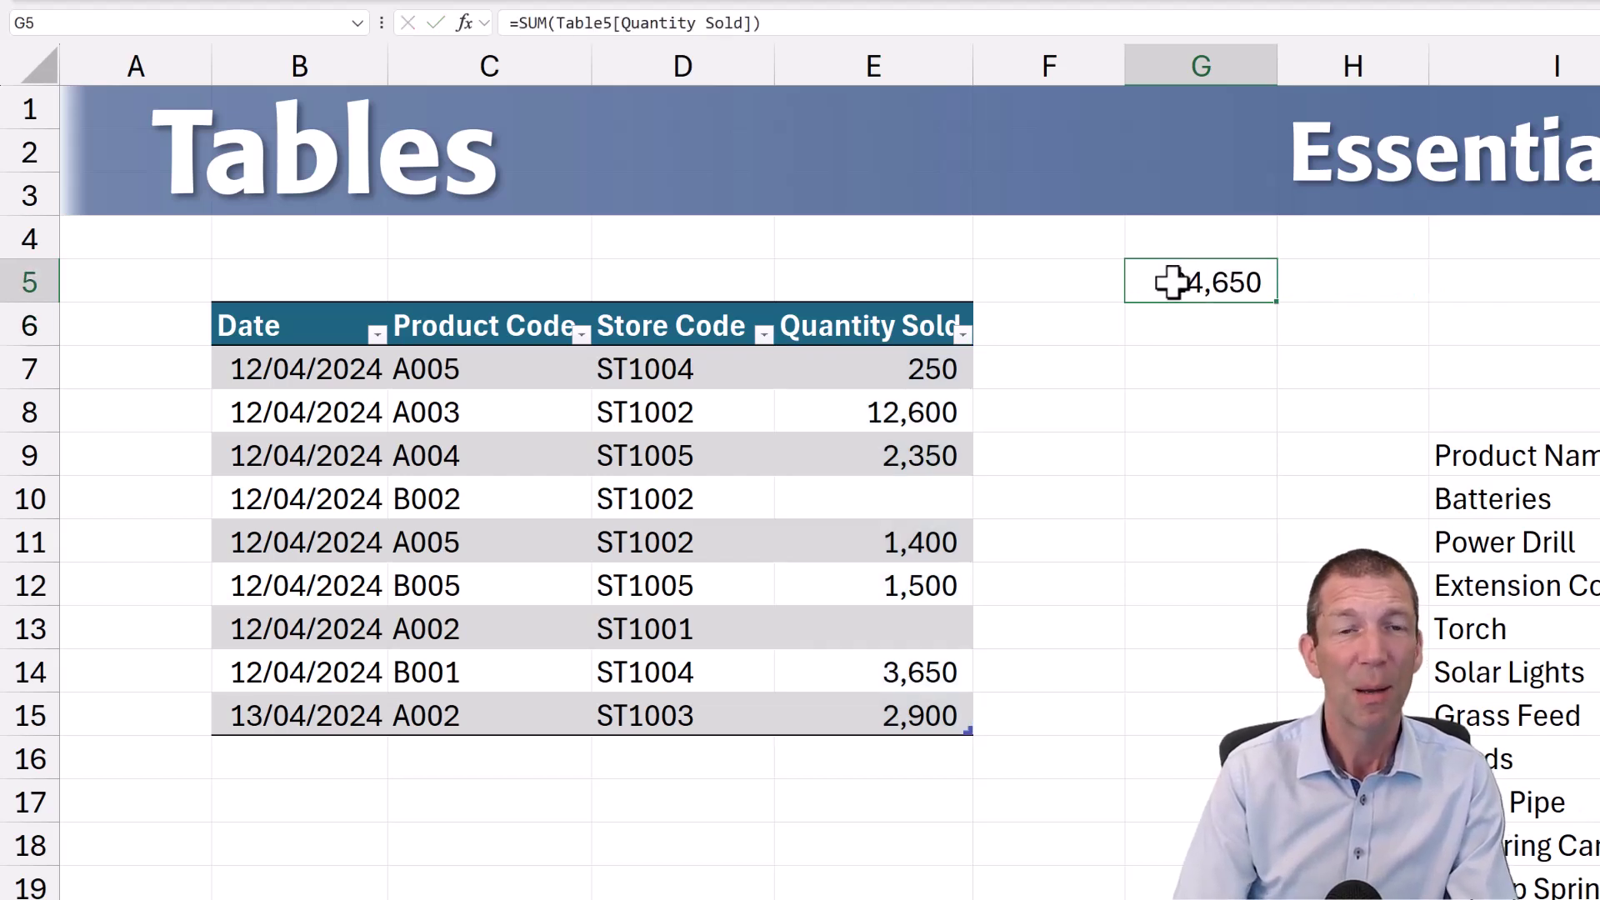
double_click(1173, 281)
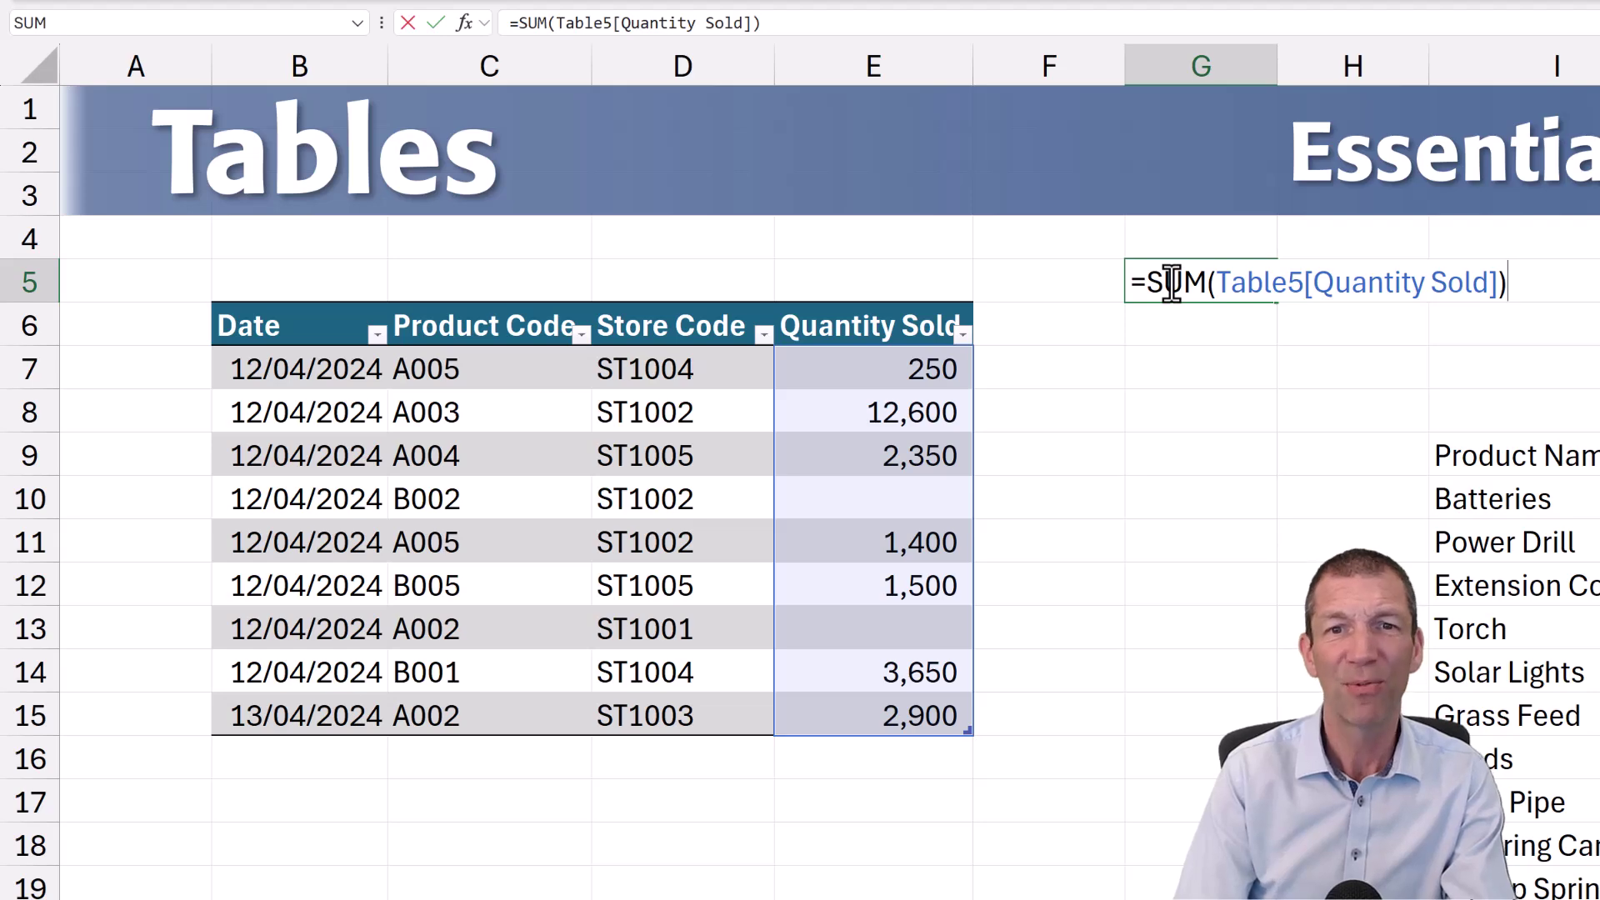
key("Escape")
left_click(838, 421)
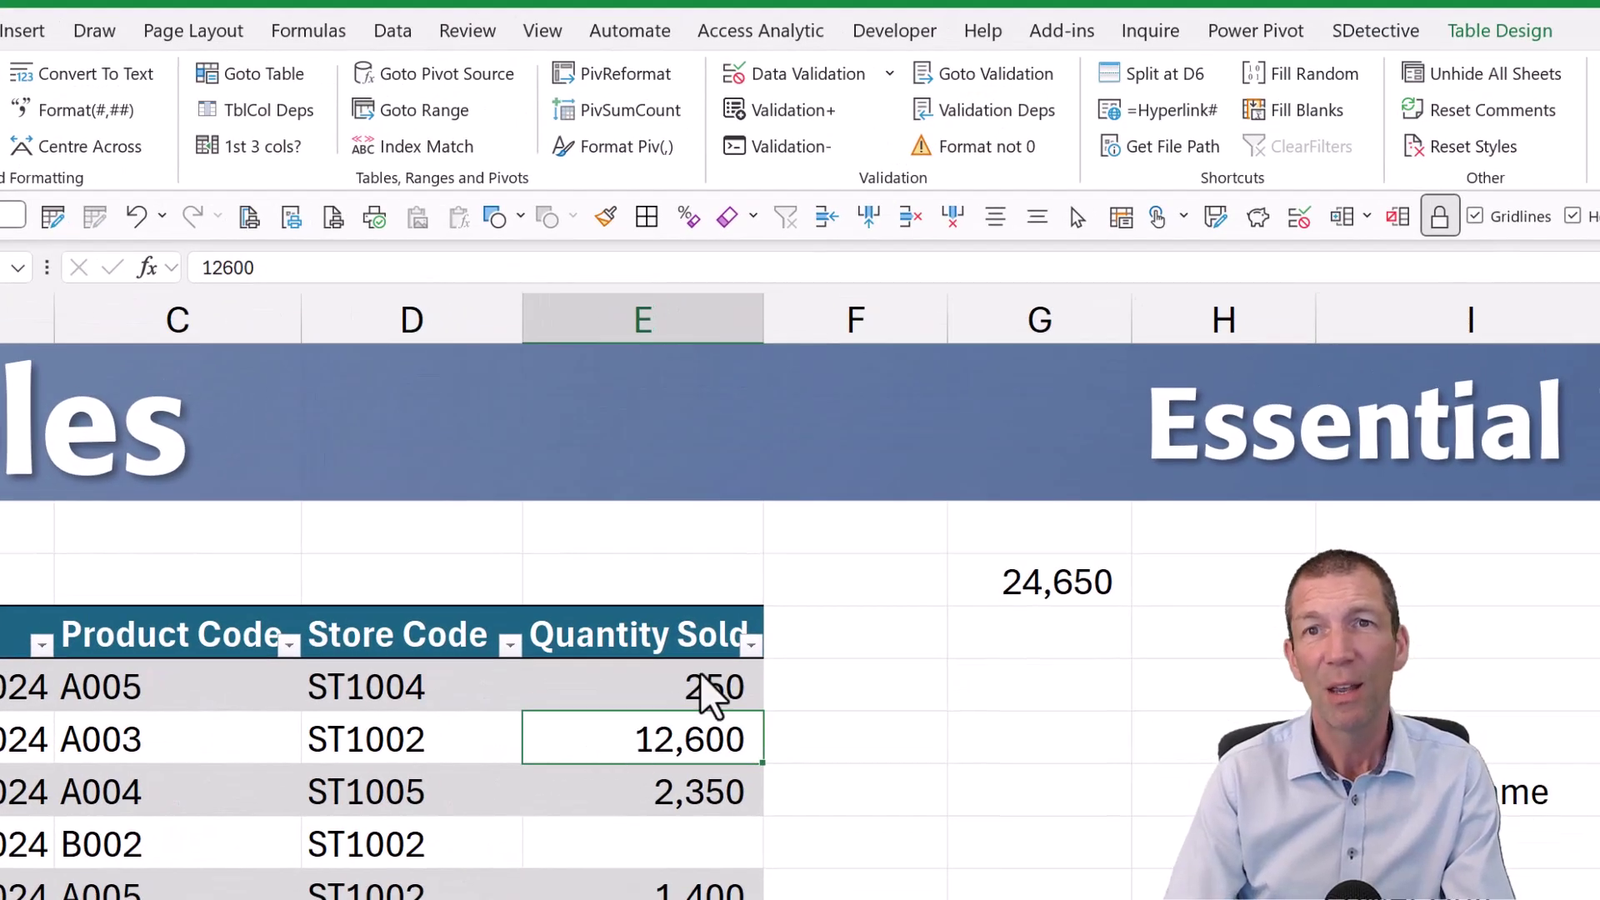
Step: Rename the table from Table5 to tblSales in the Table Name box
left_click(1501, 32)
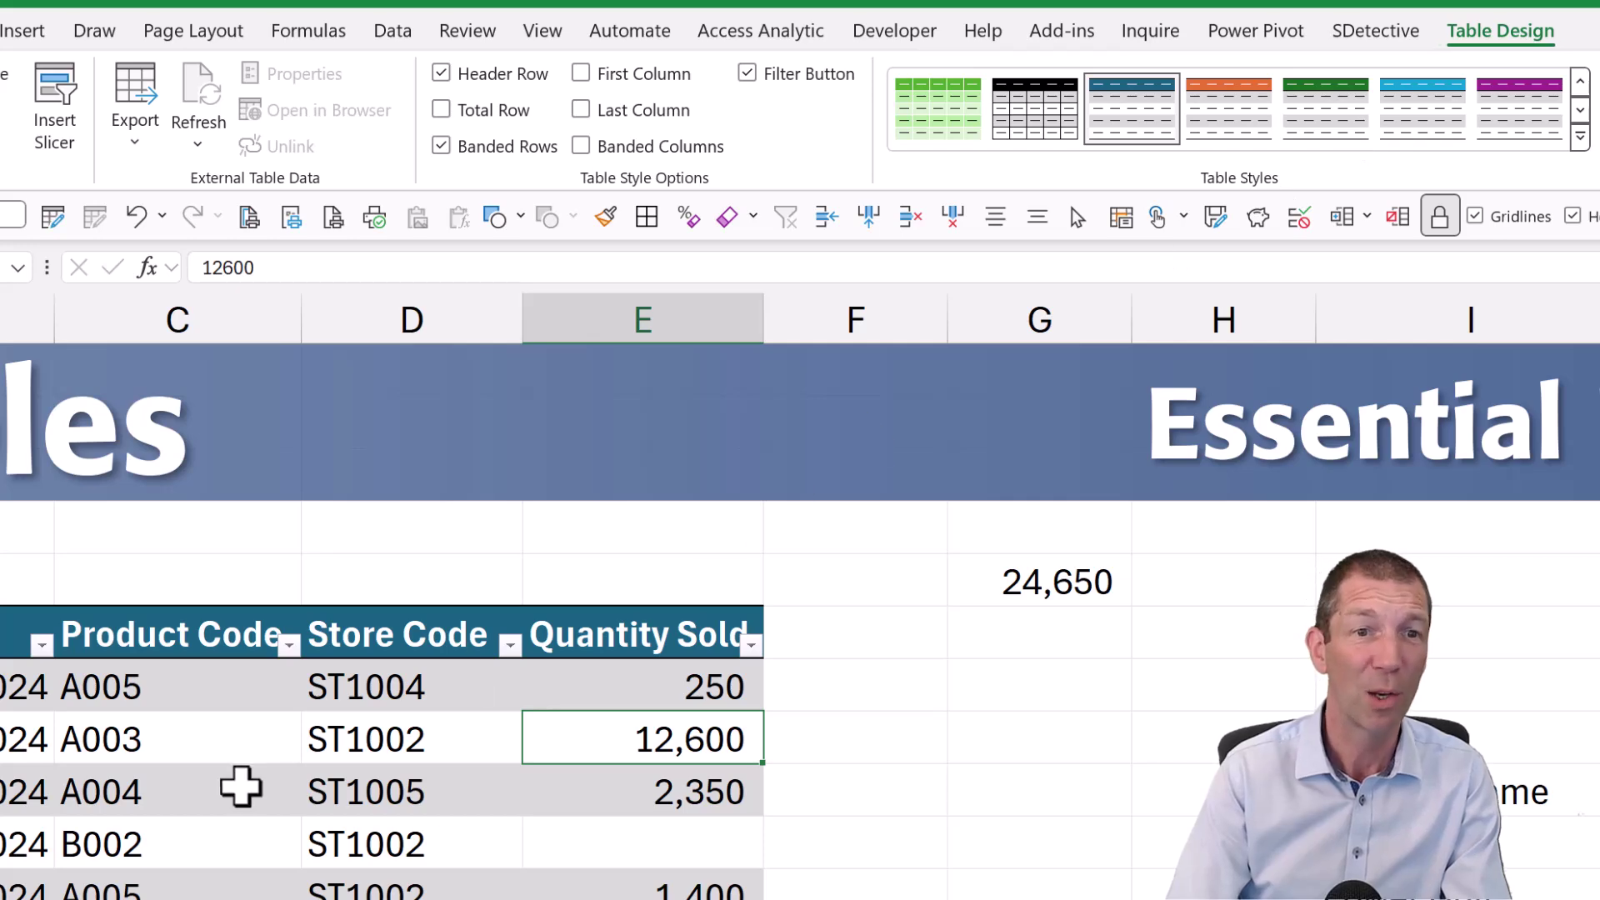
left_click(321, 773)
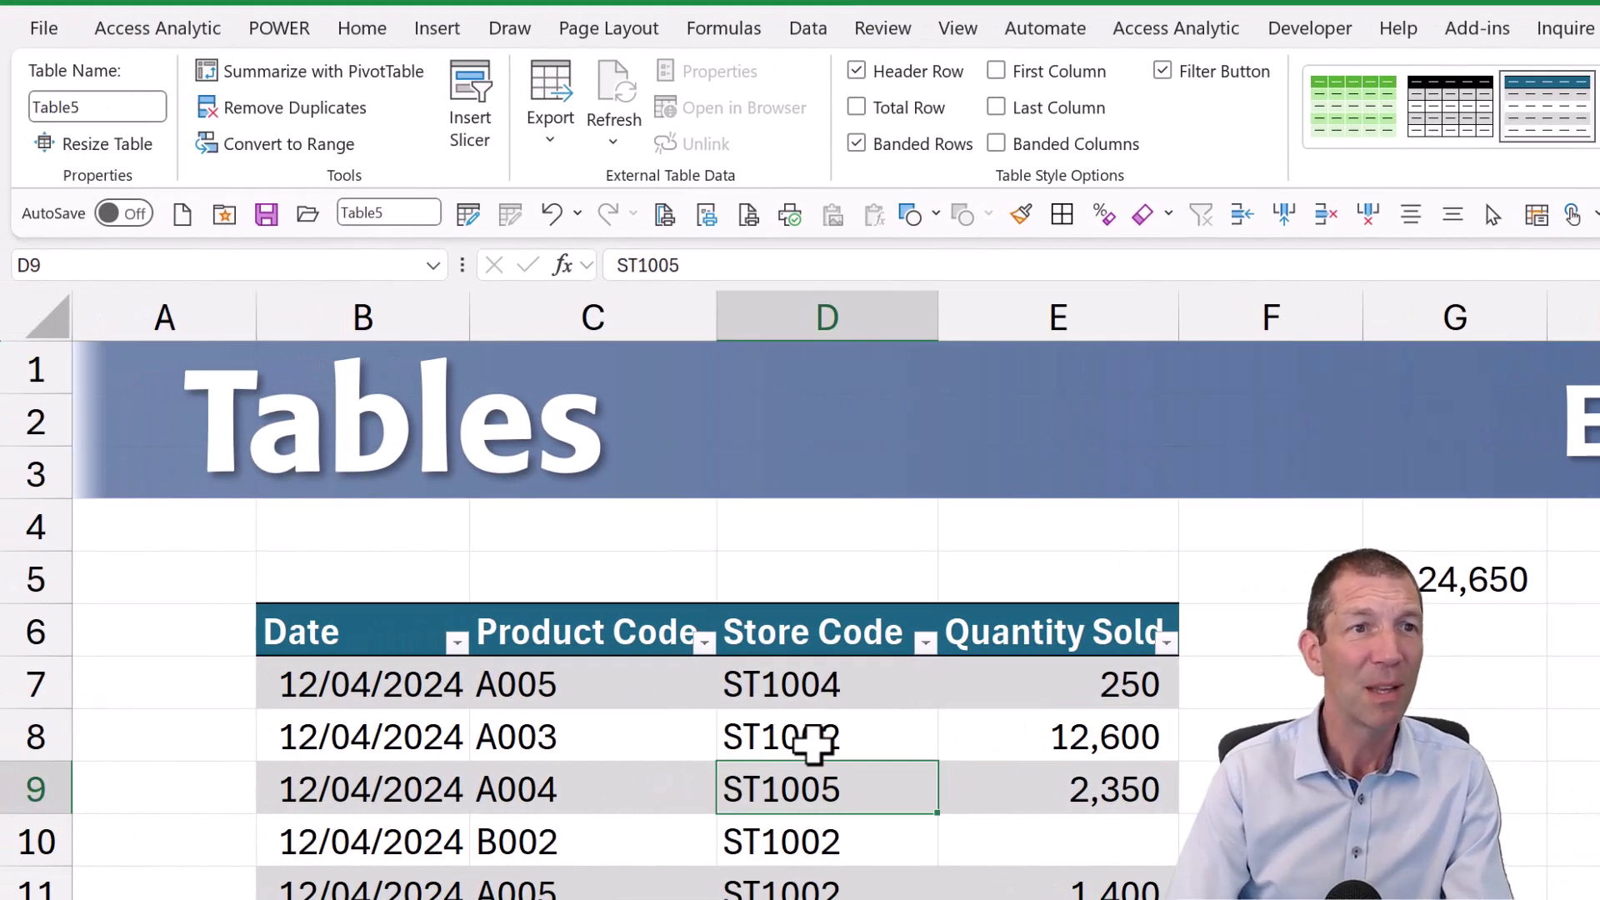
left_click(136, 106)
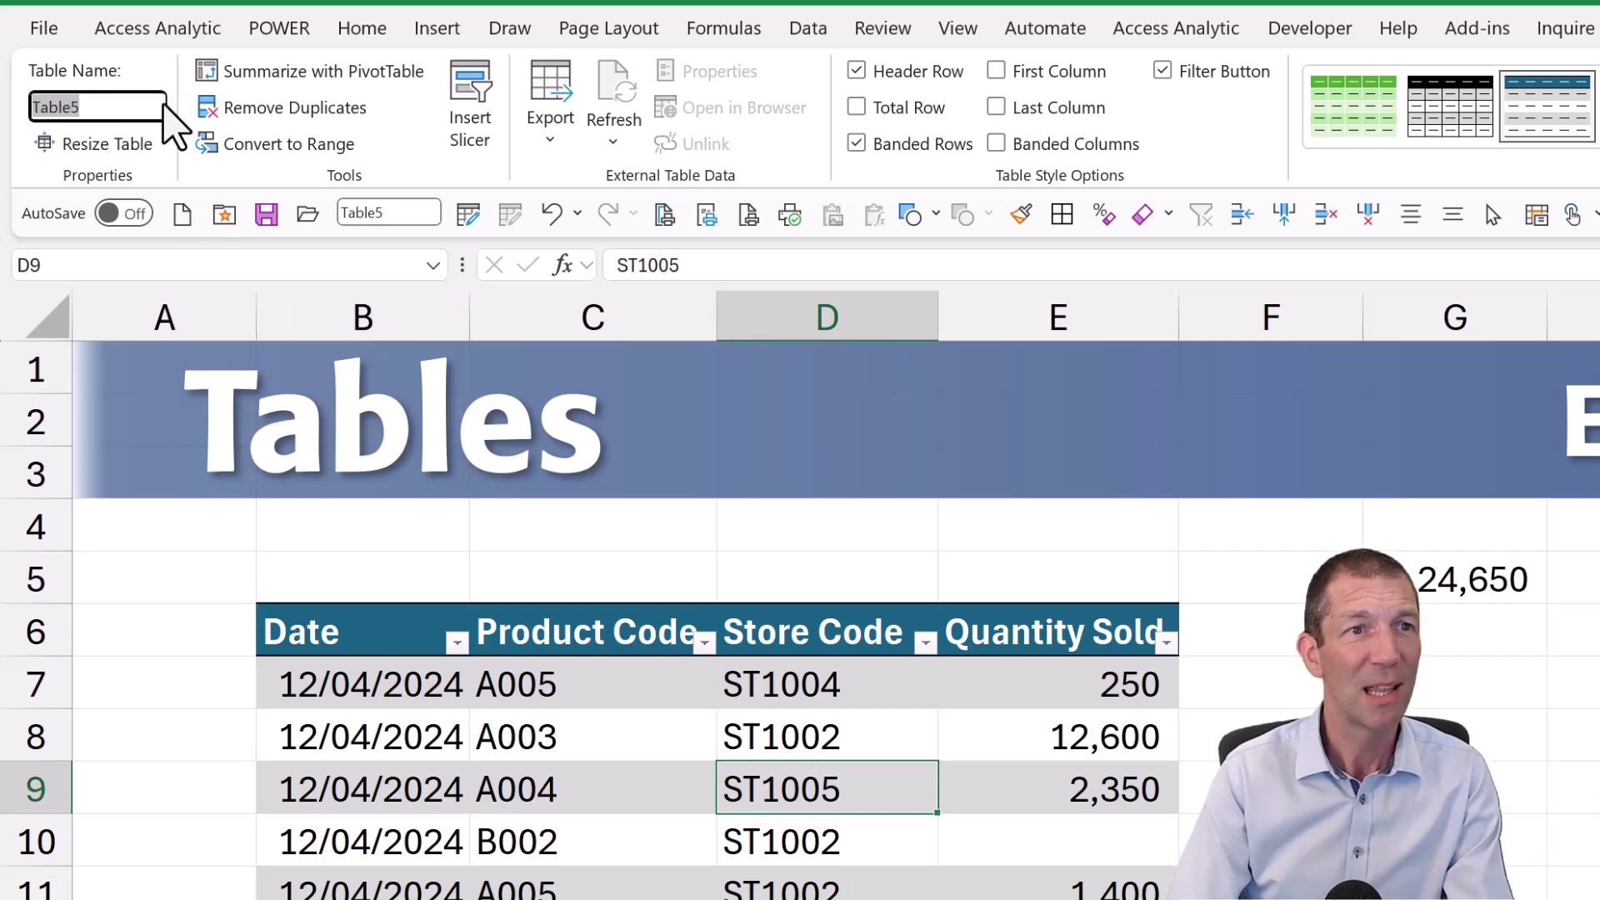
type("tbl")
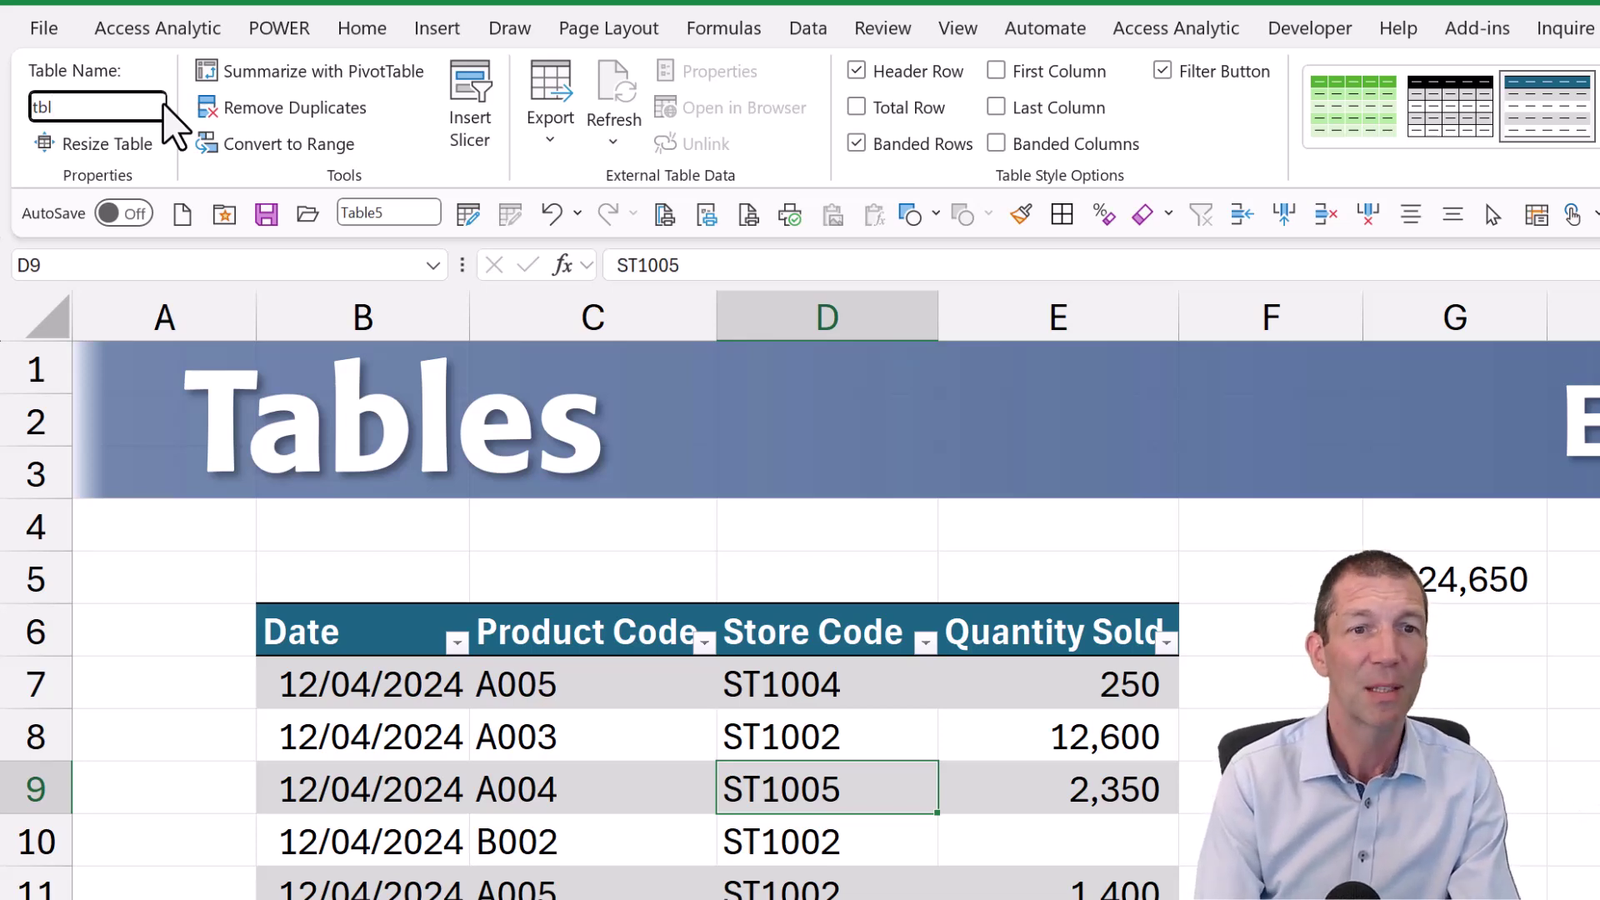
type("Sales")
key("Return")
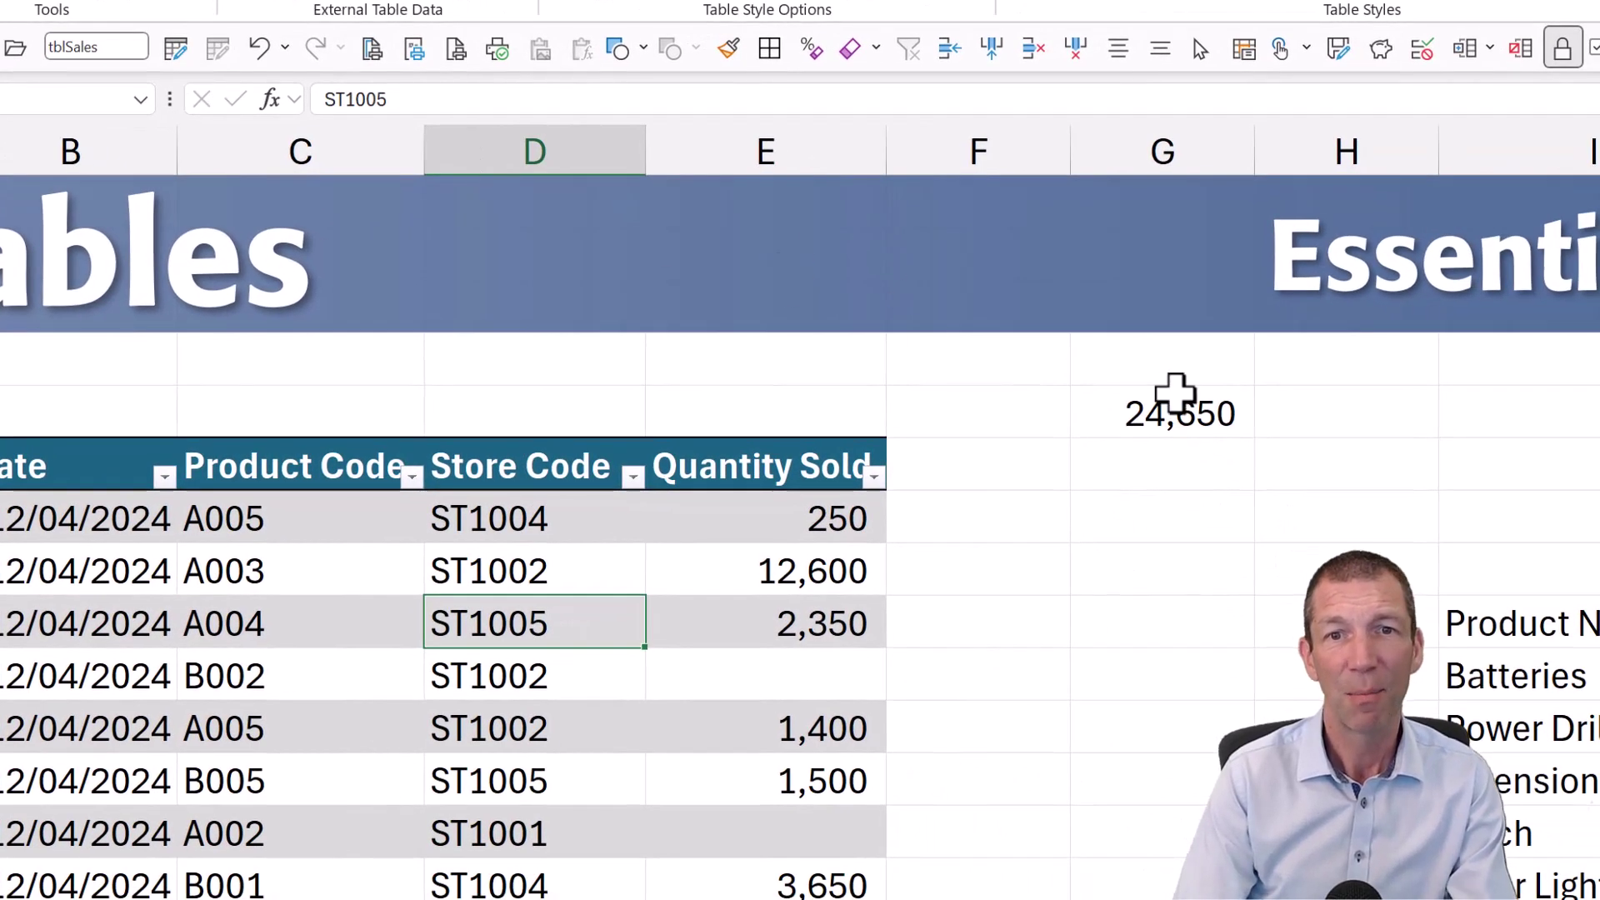
Step: Check that G5's formula now reads =SUM(tblSales[Quantity Sold])
left_click(1175, 392)
key("F2")
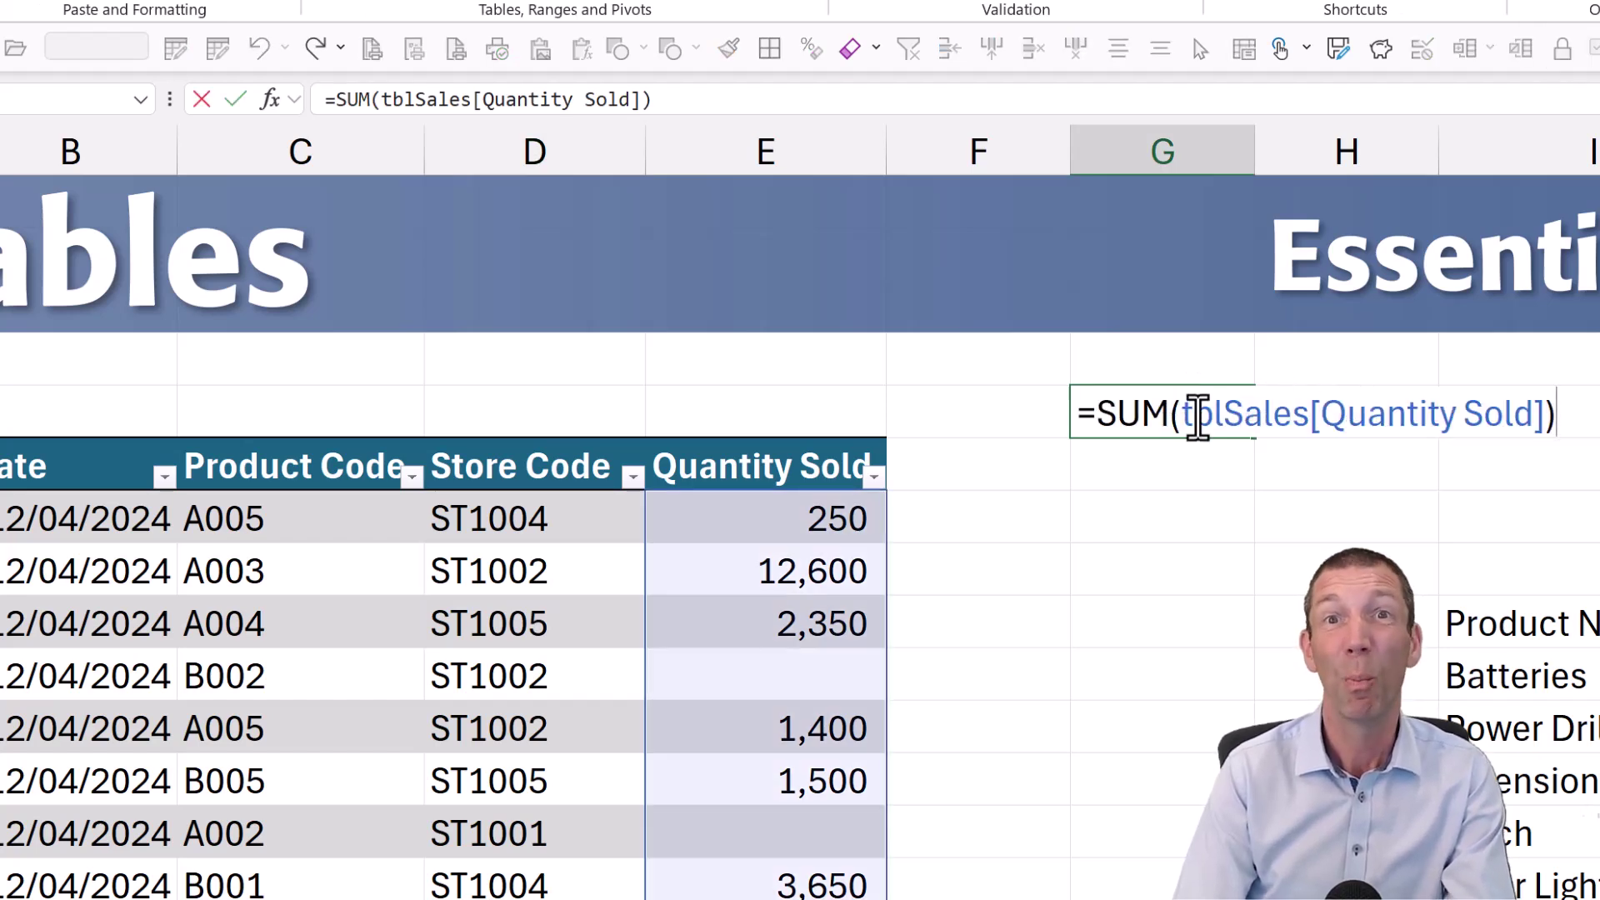
key("Escape")
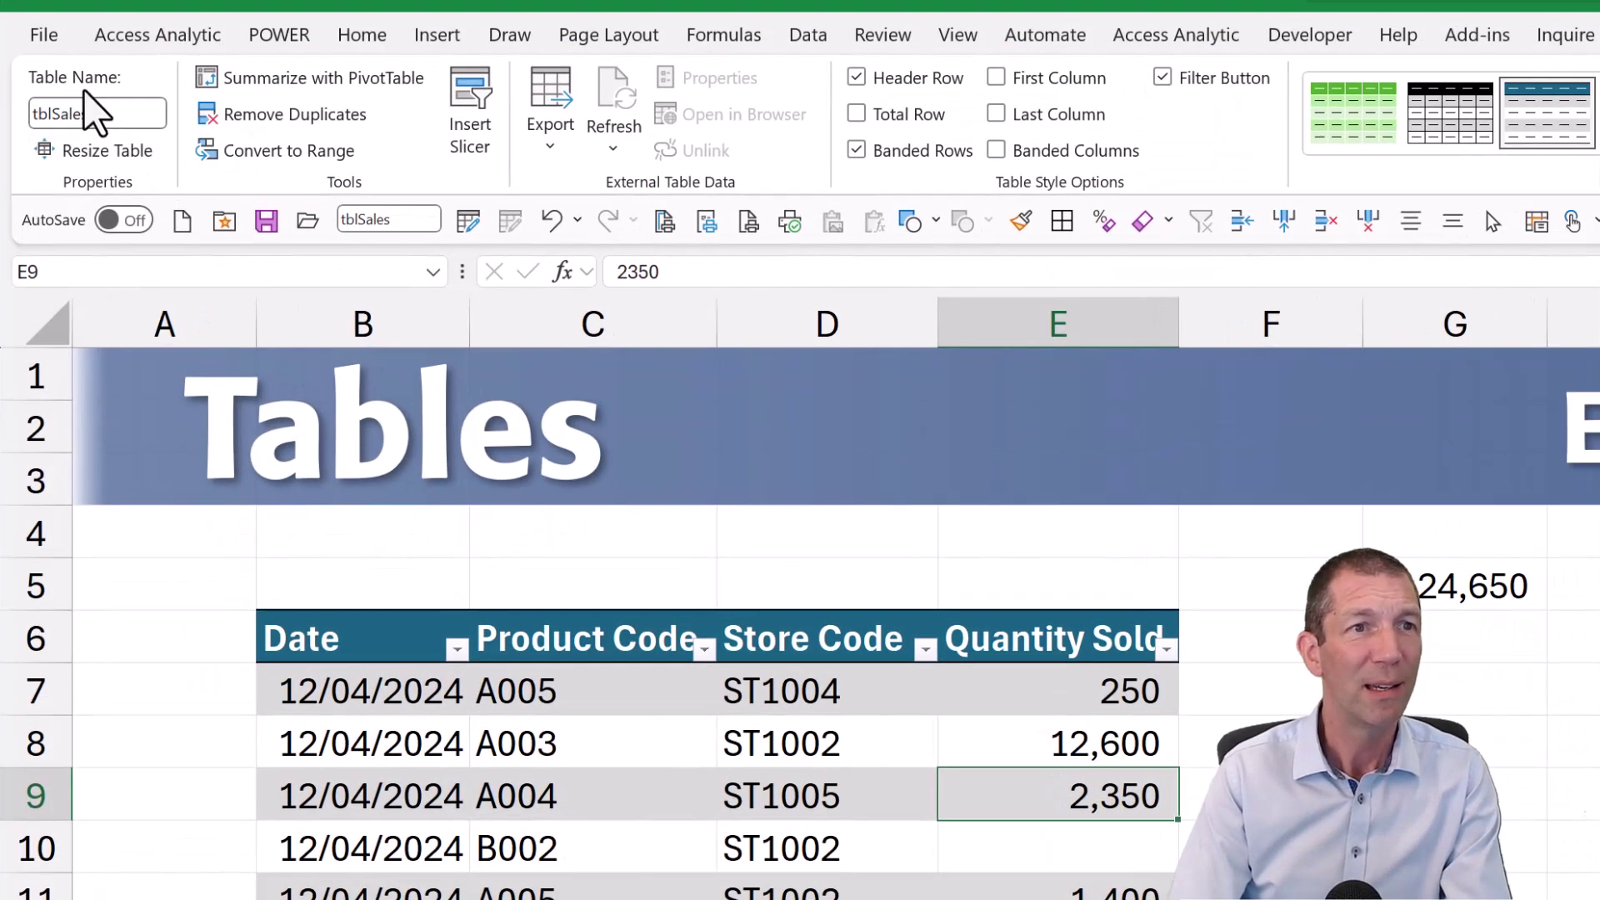
right_click(88, 104)
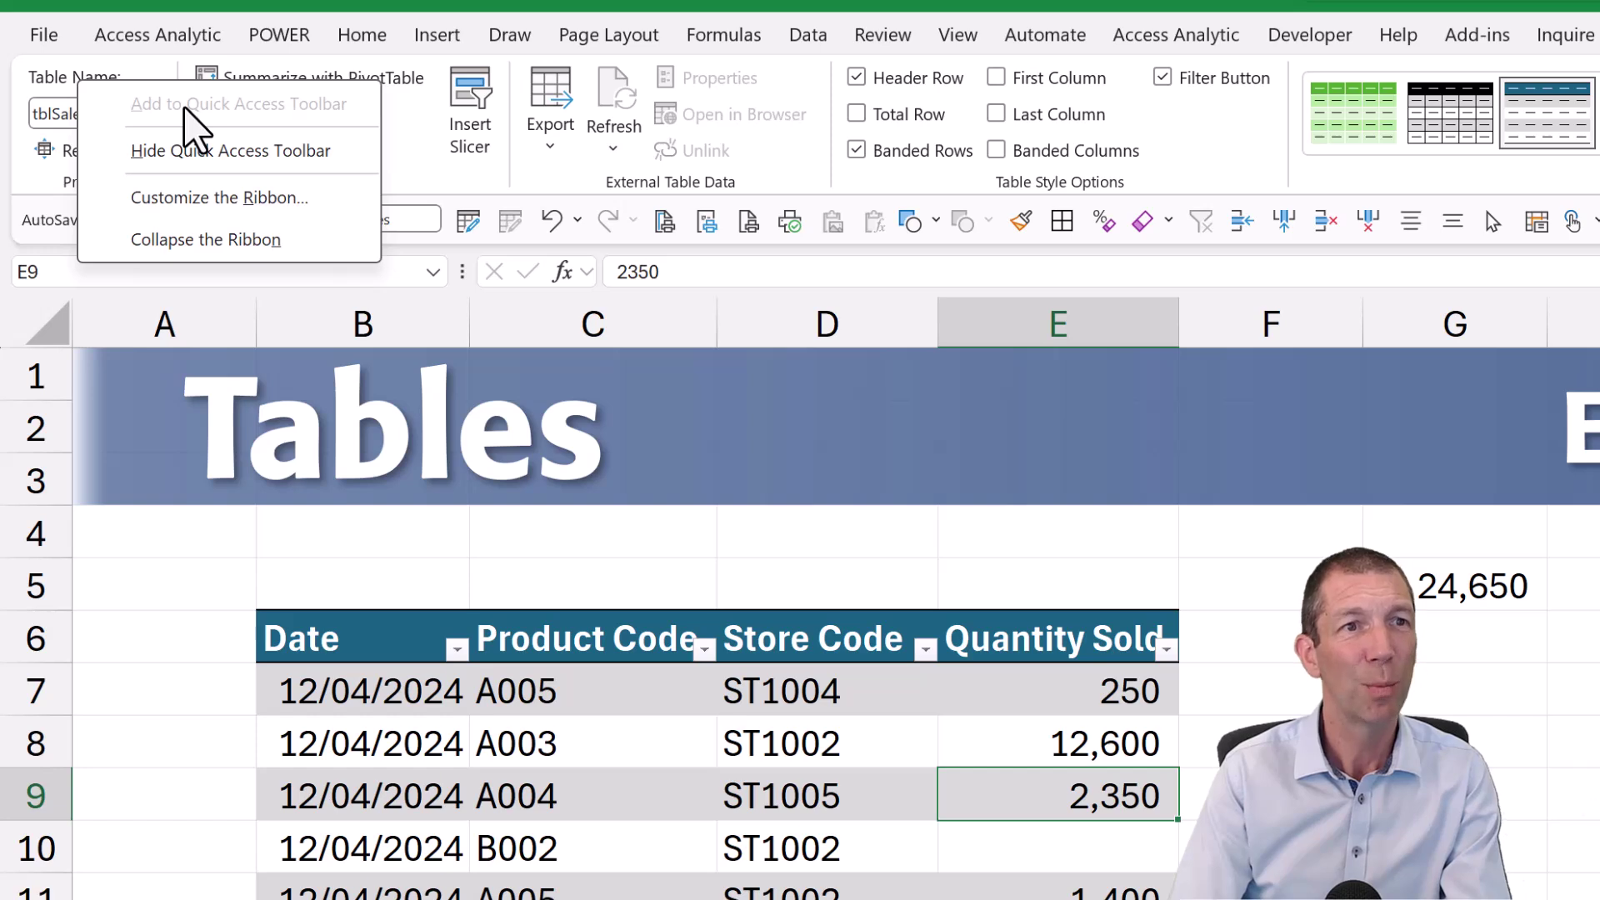
left_click(467, 796)
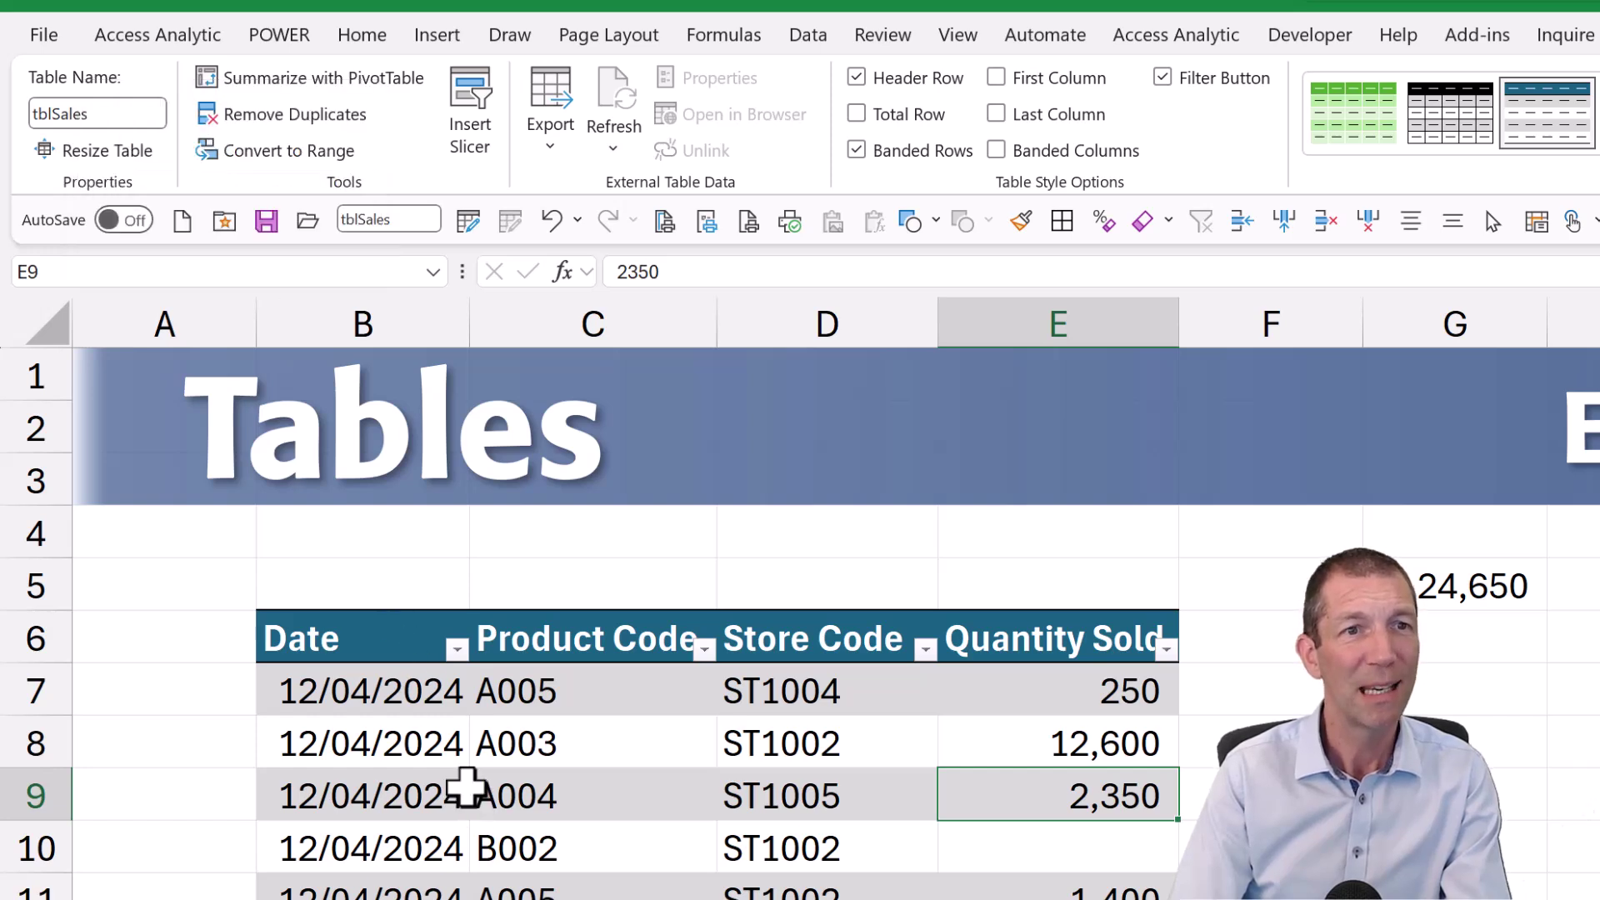
left_click(404, 219)
left_click(407, 223)
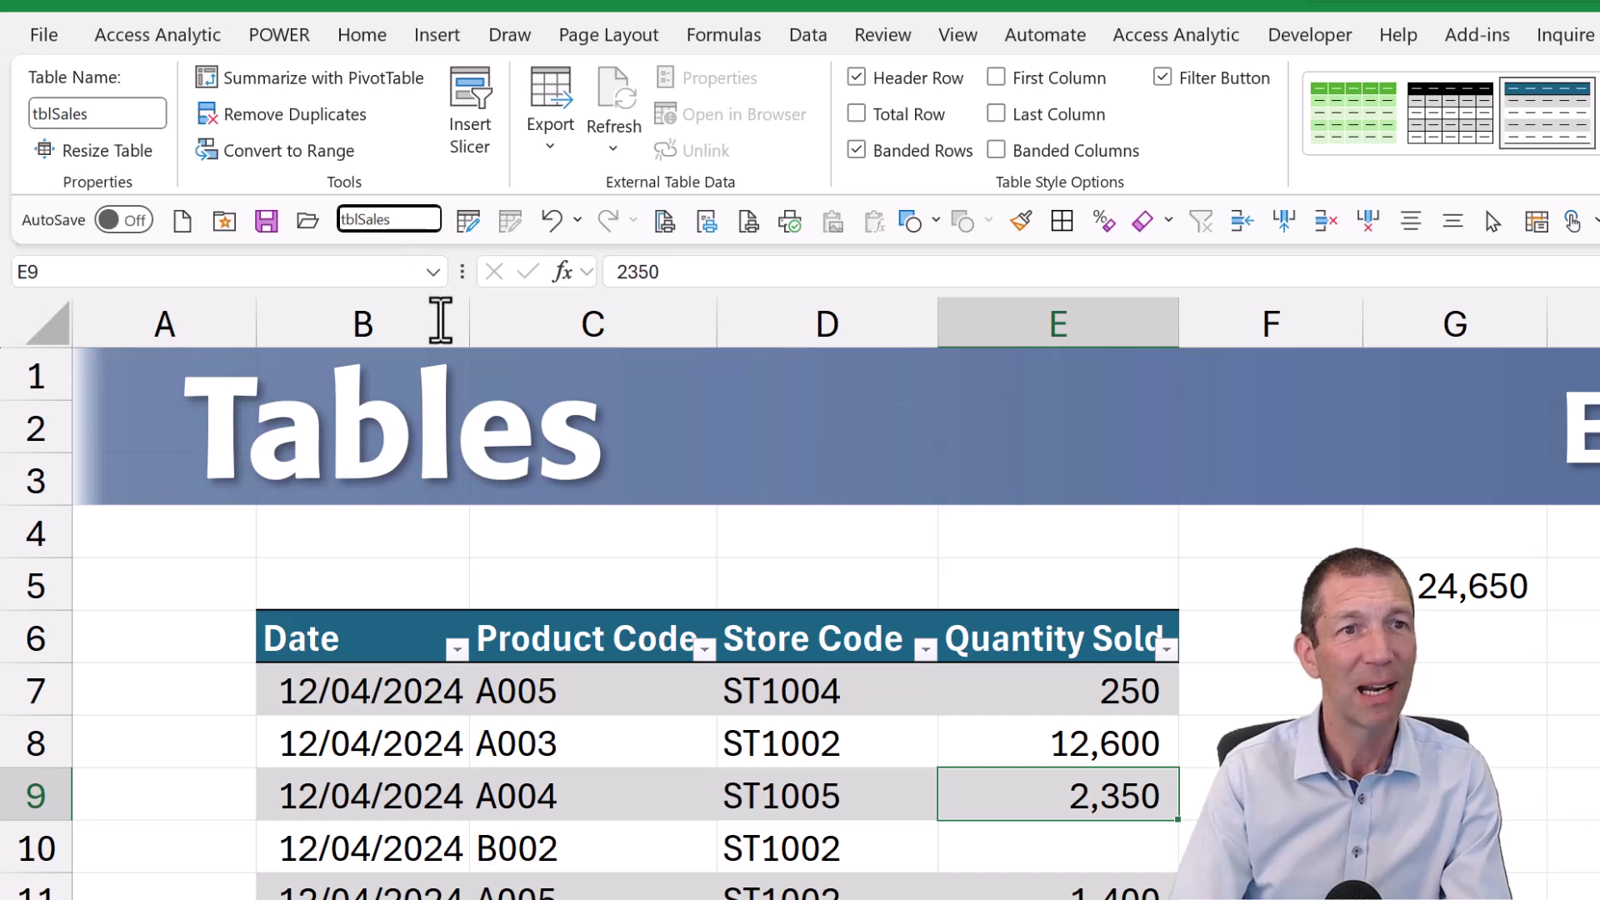
left_click(624, 825)
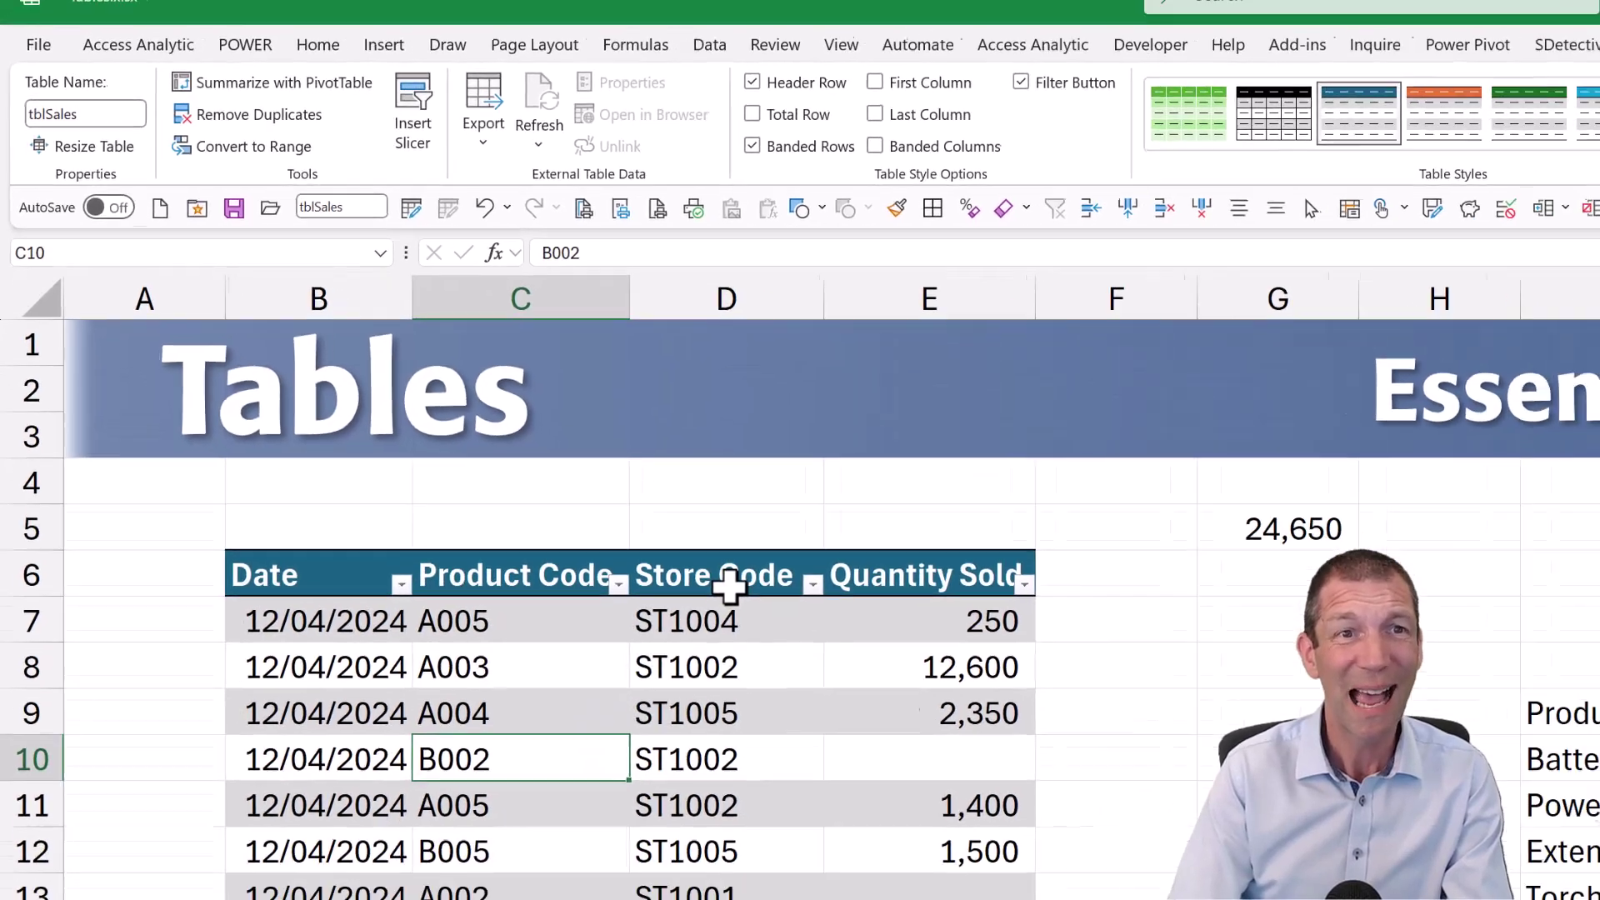
left_click(832, 649)
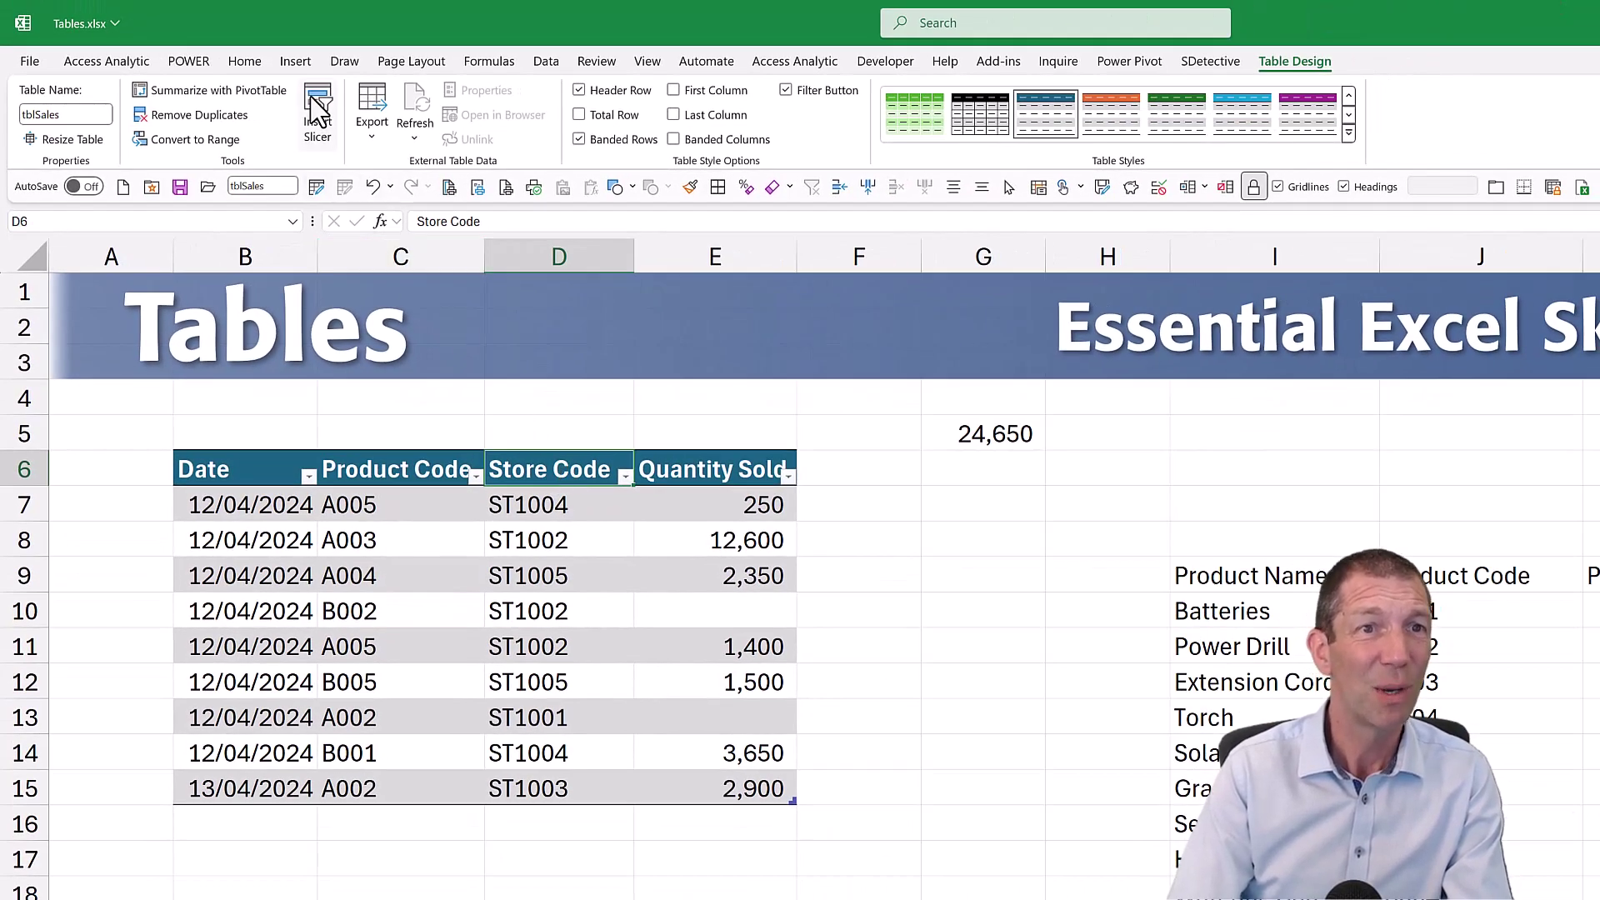
left_click(318, 109)
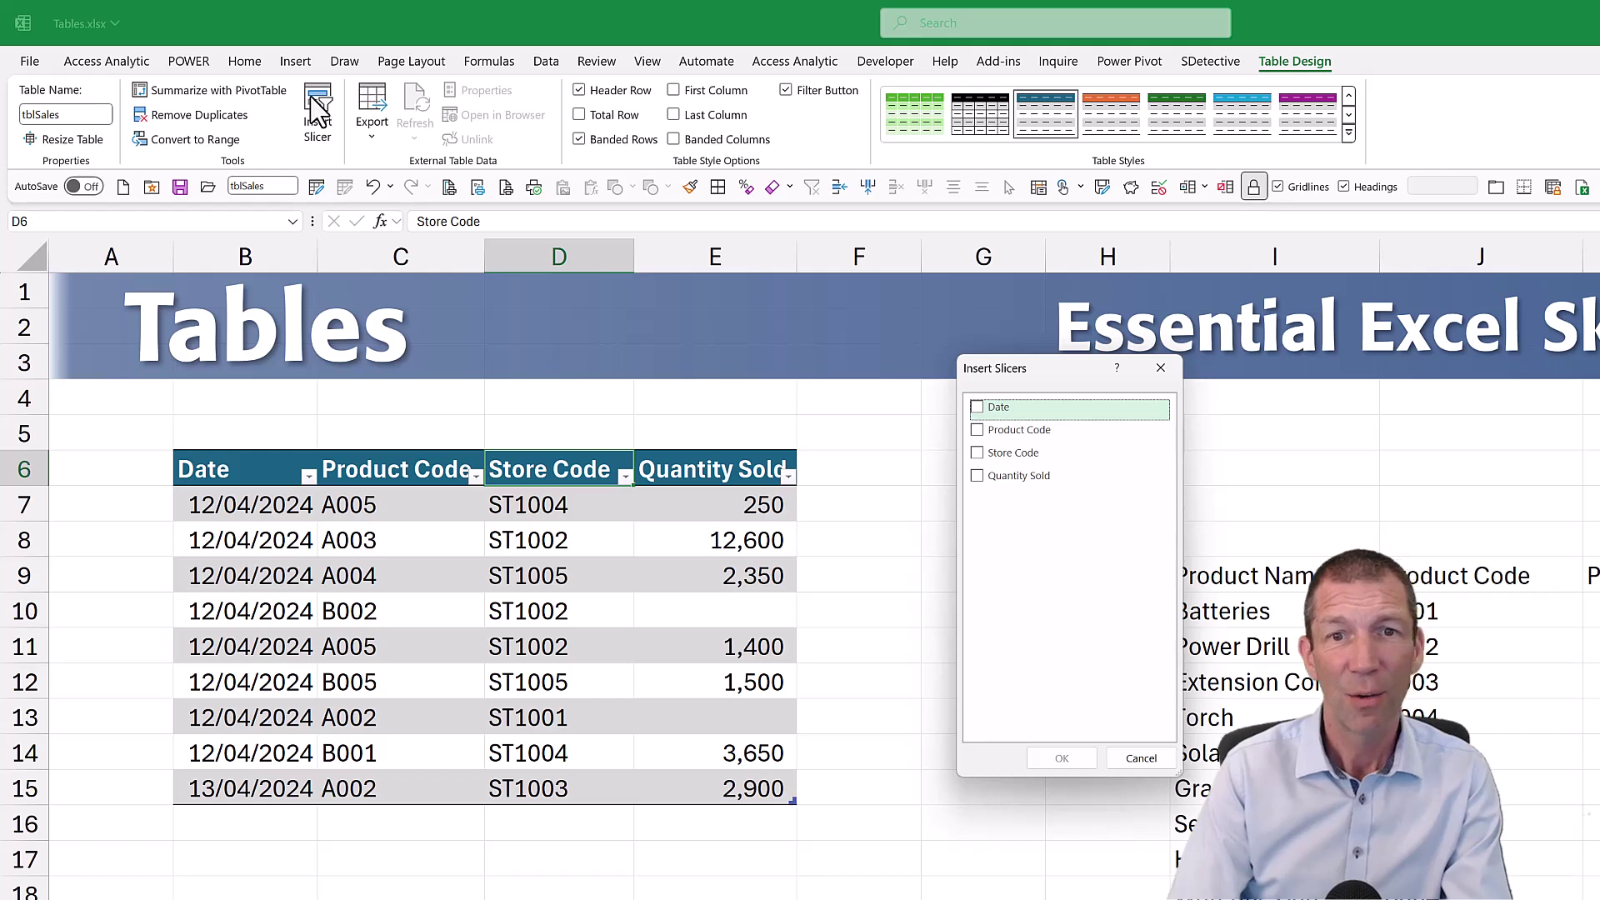
left_click(977, 429)
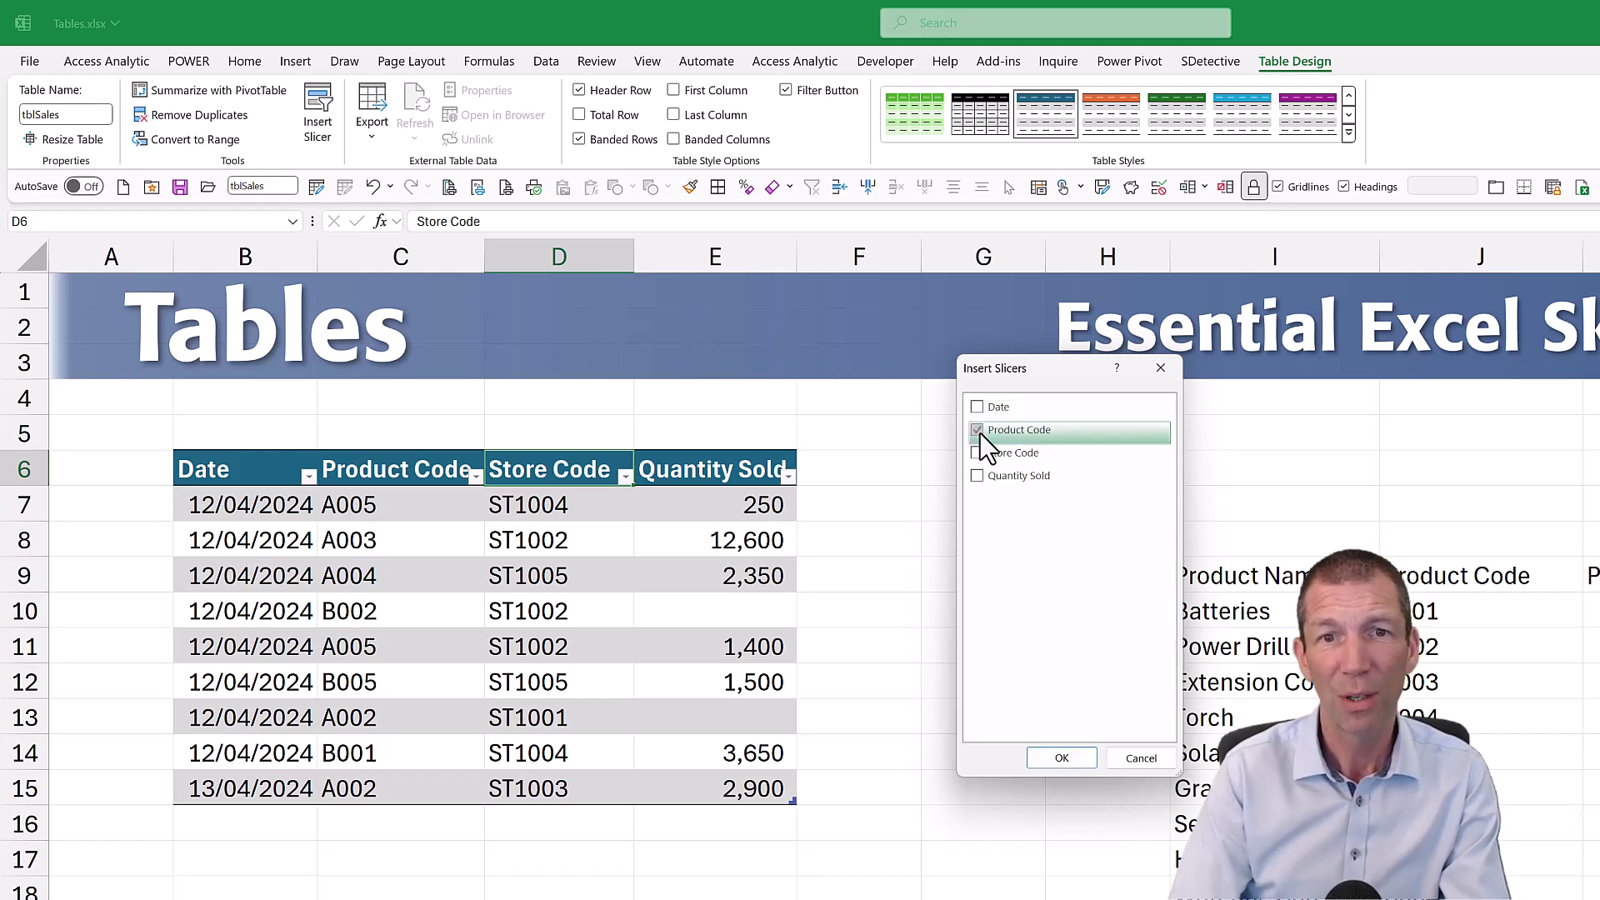
left_click(1059, 760)
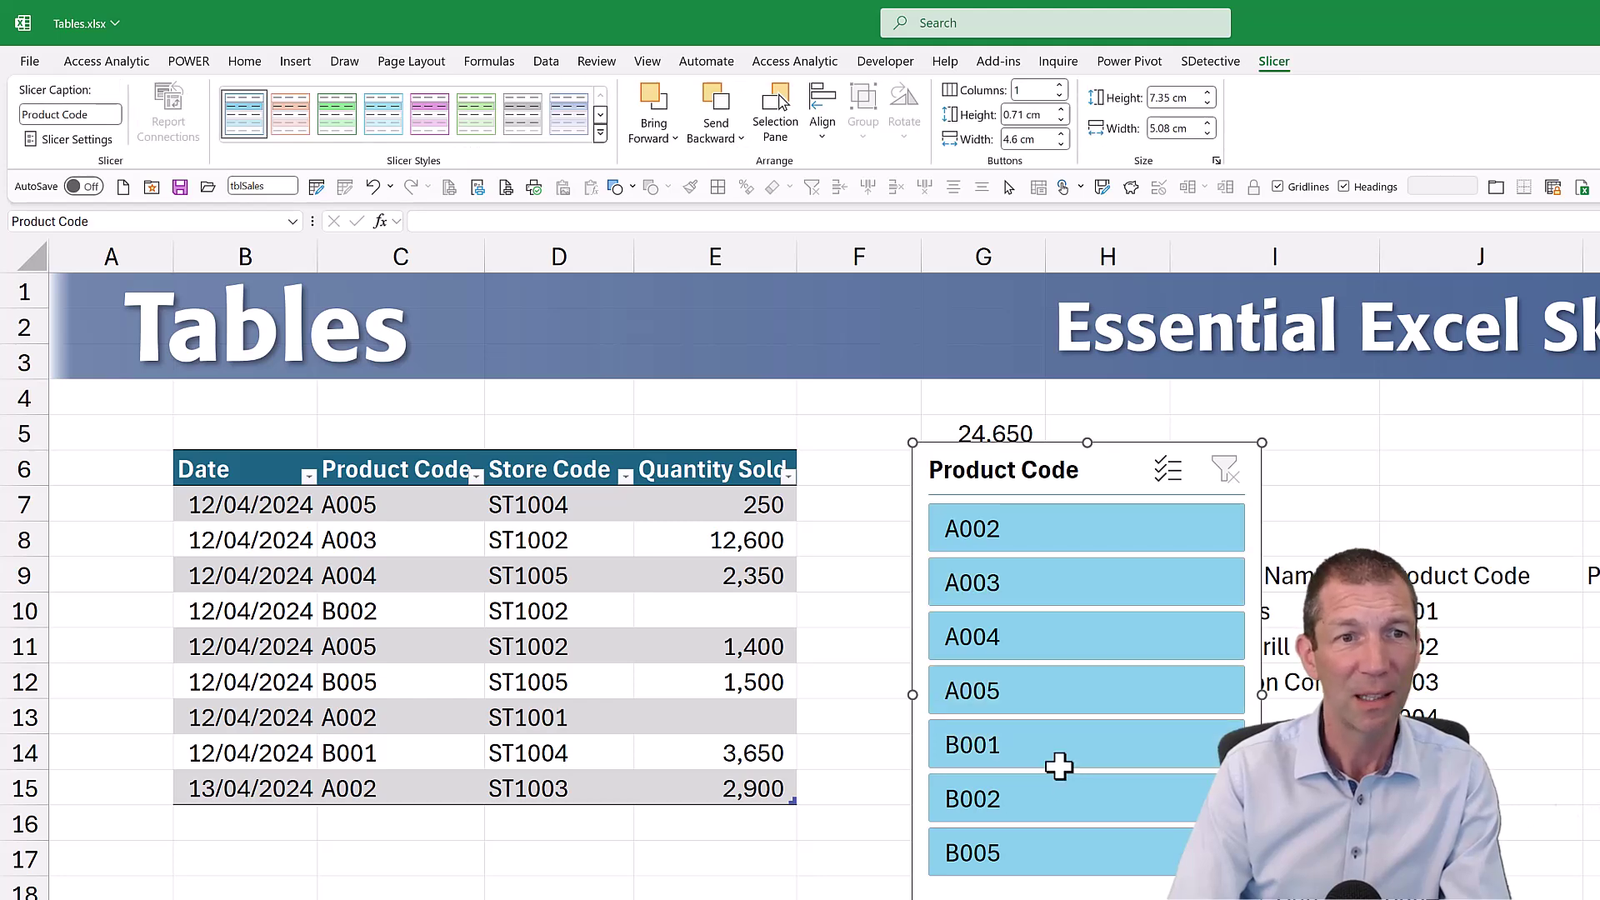
left_click(1068, 592)
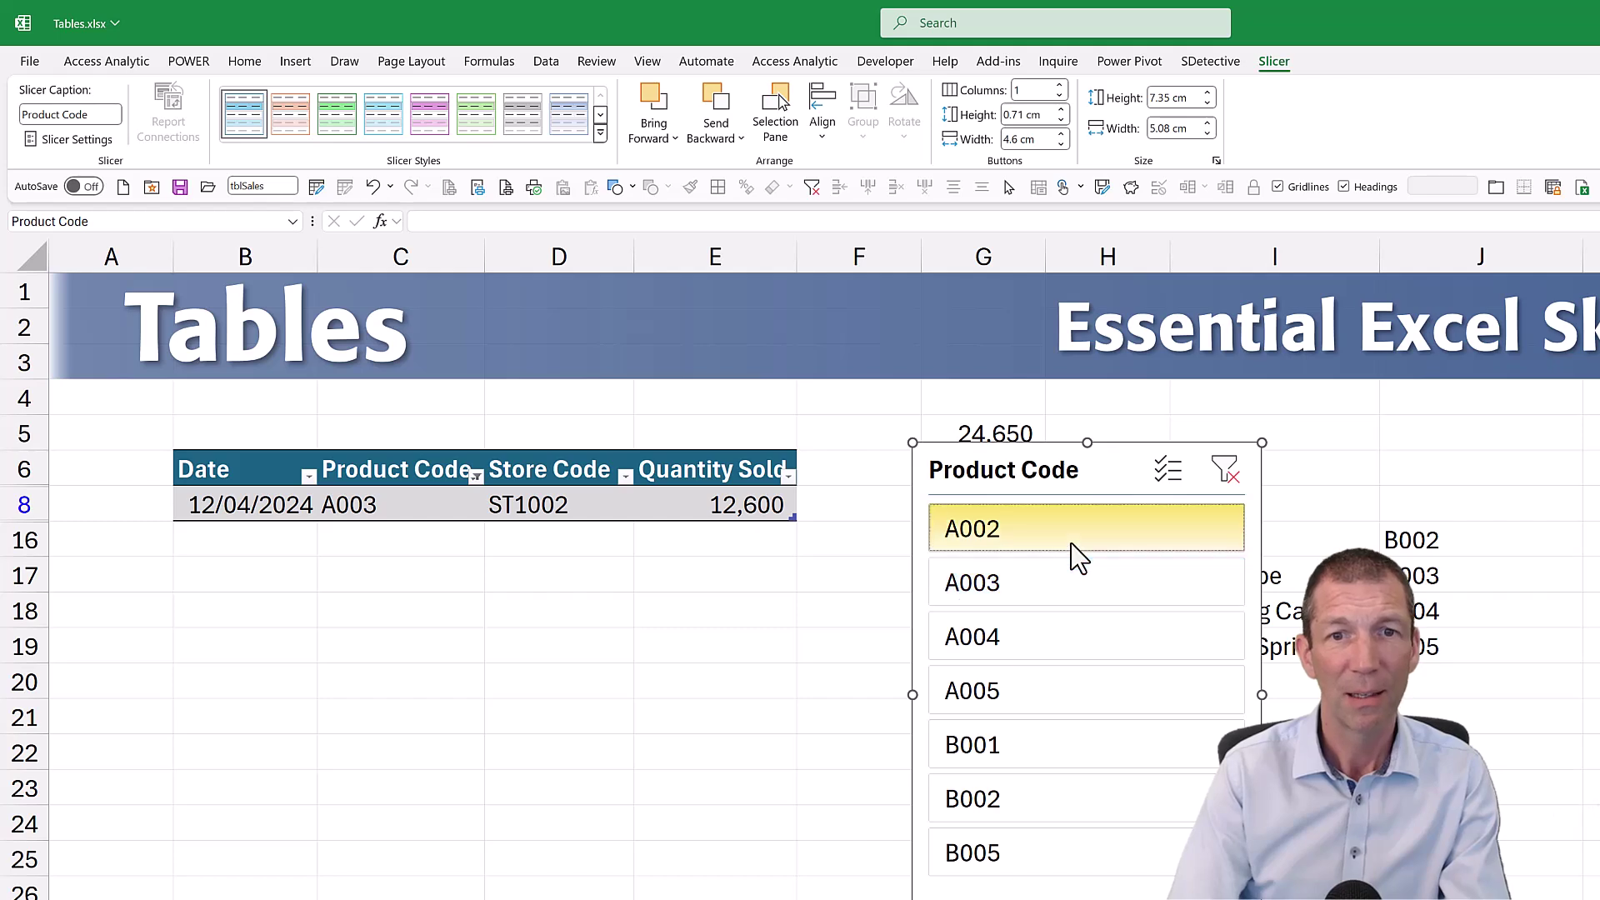
left_click(1071, 542)
left_click(1052, 600)
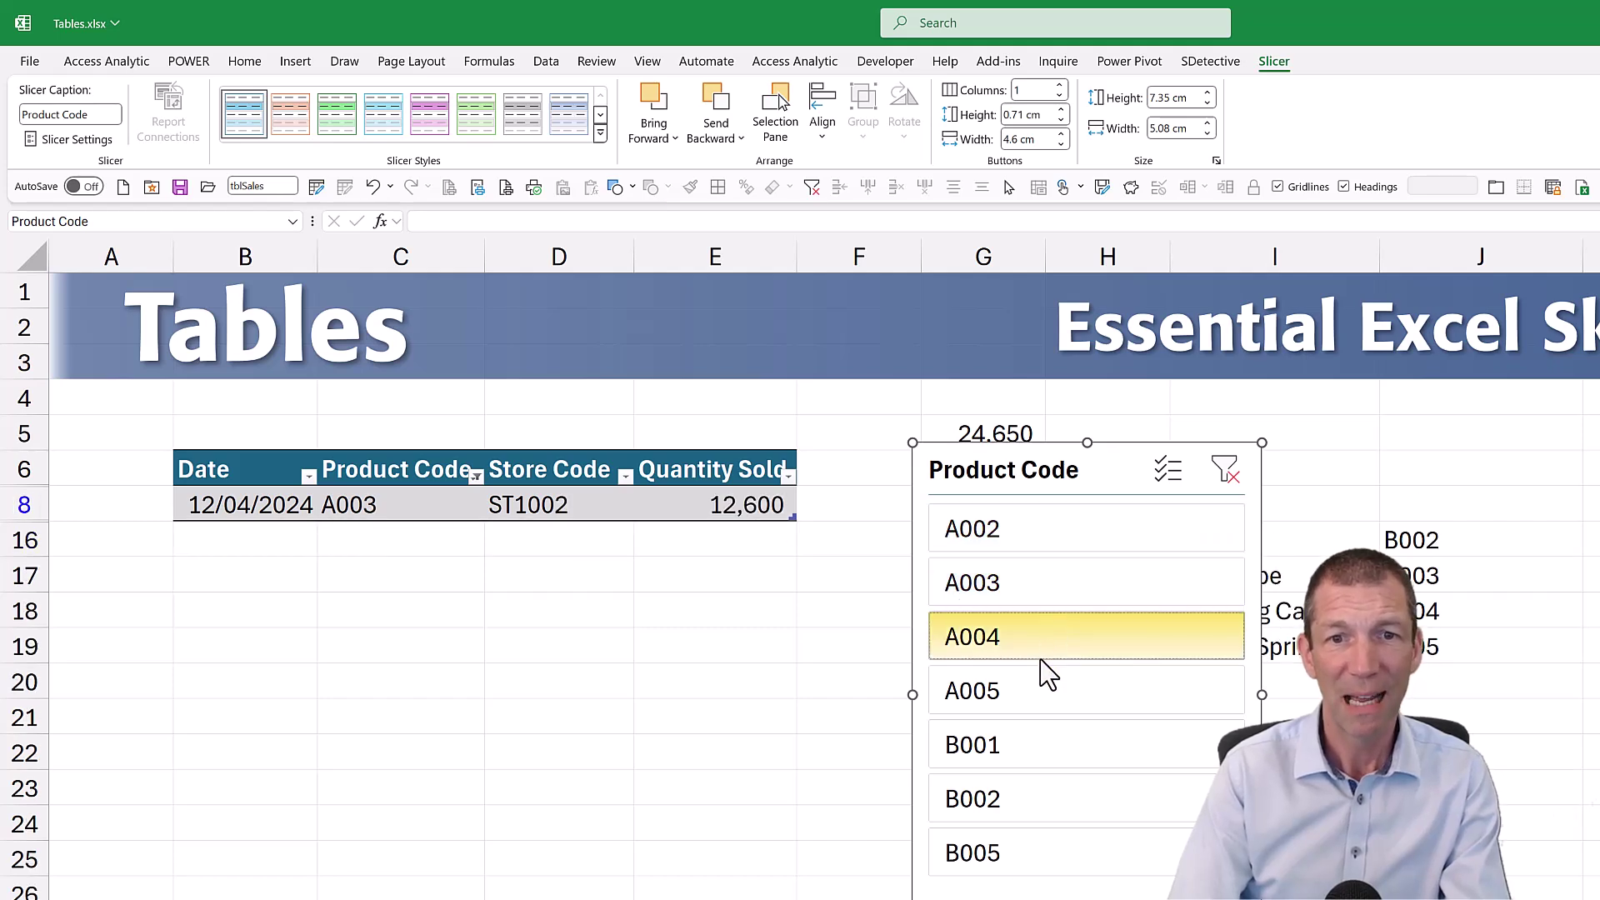
left_click(1039, 655)
left_click(1027, 702)
left_click(1033, 747)
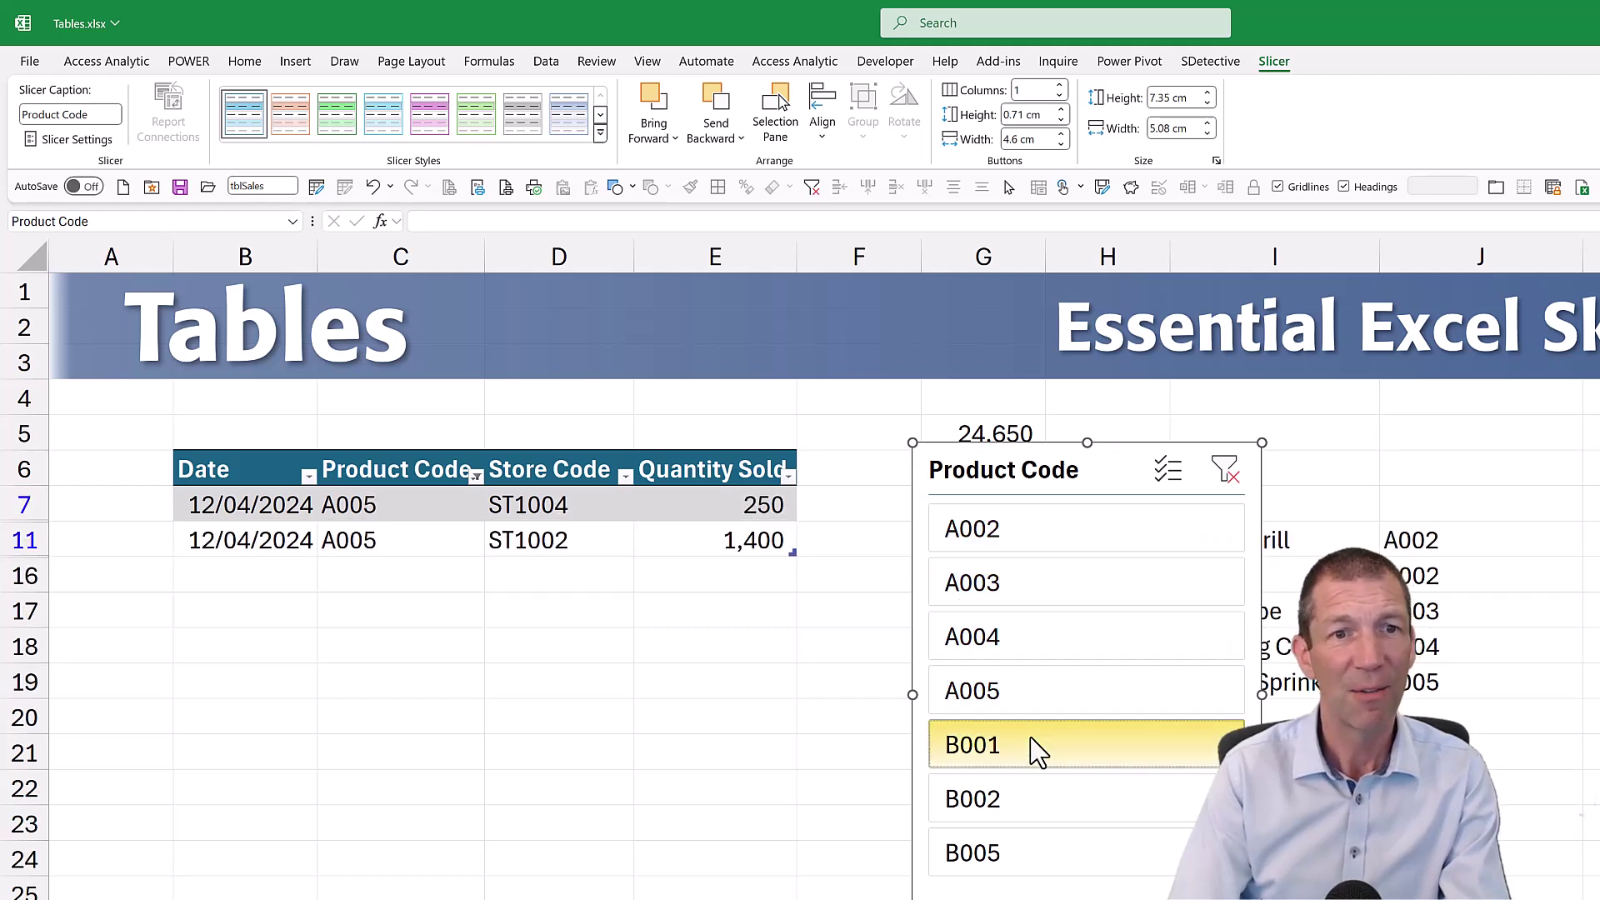
left_click(1223, 468)
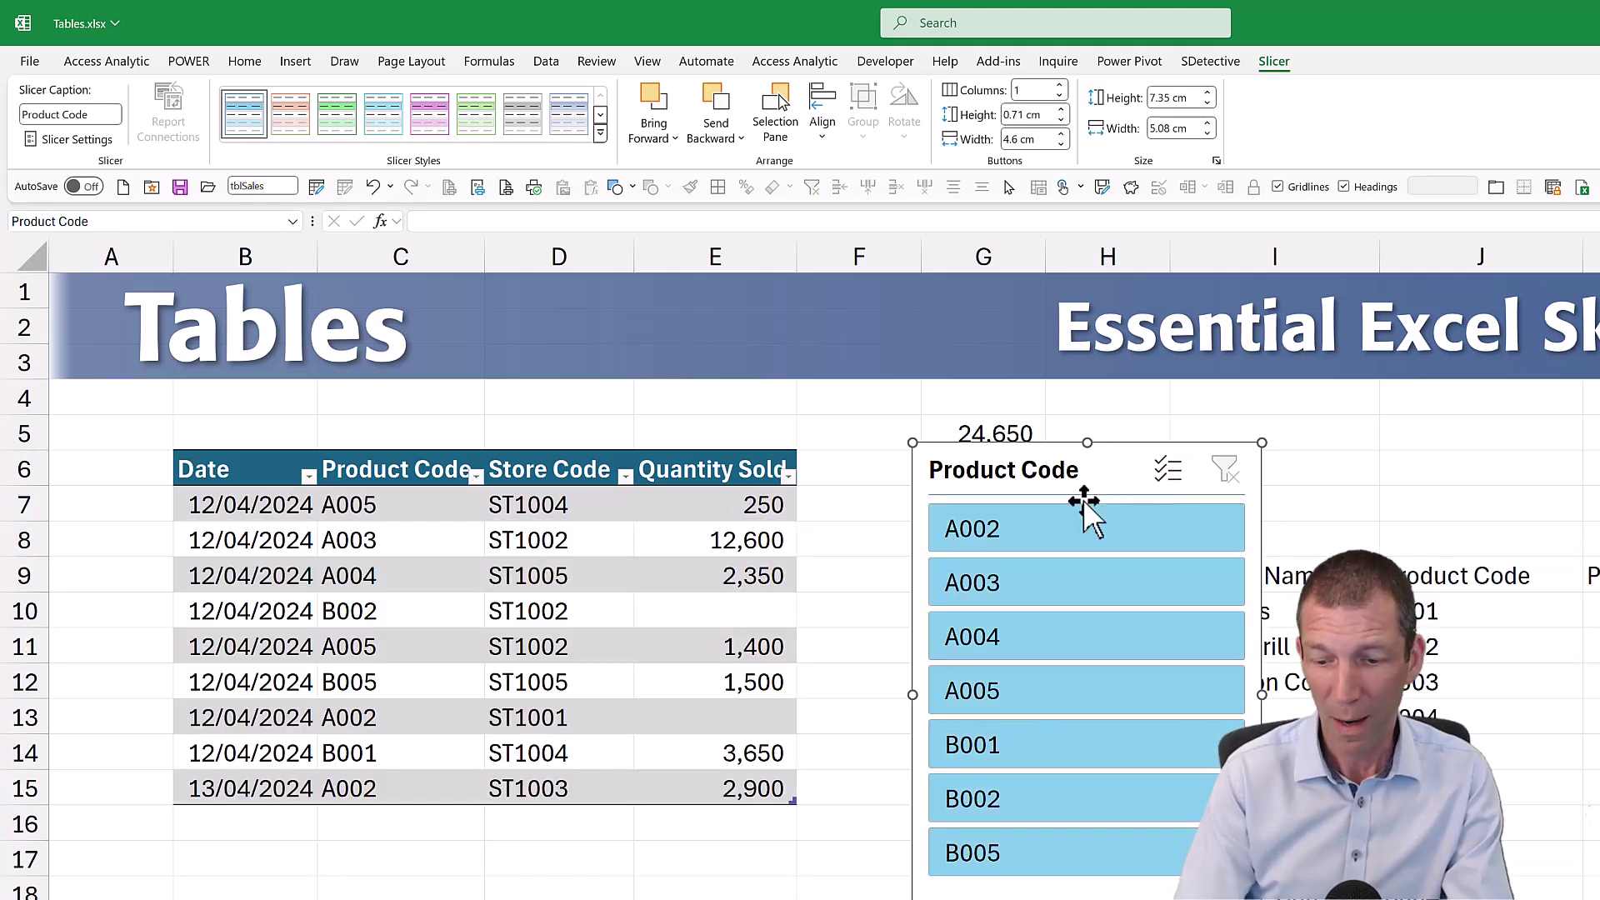
key("Delete")
left_click(715, 578)
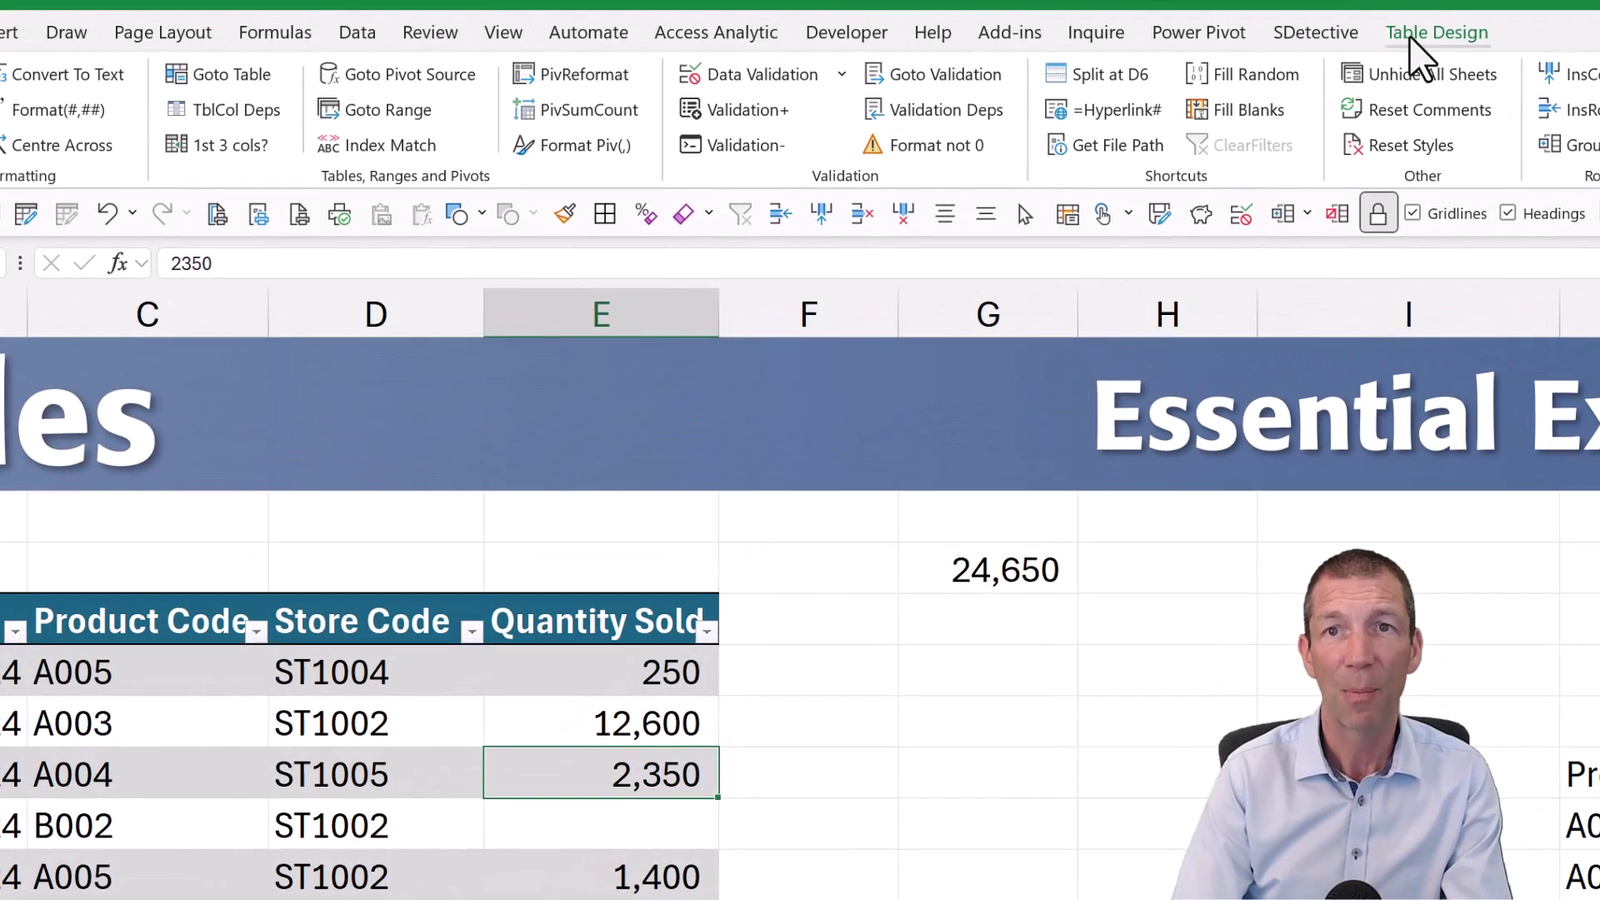
left_click(1411, 38)
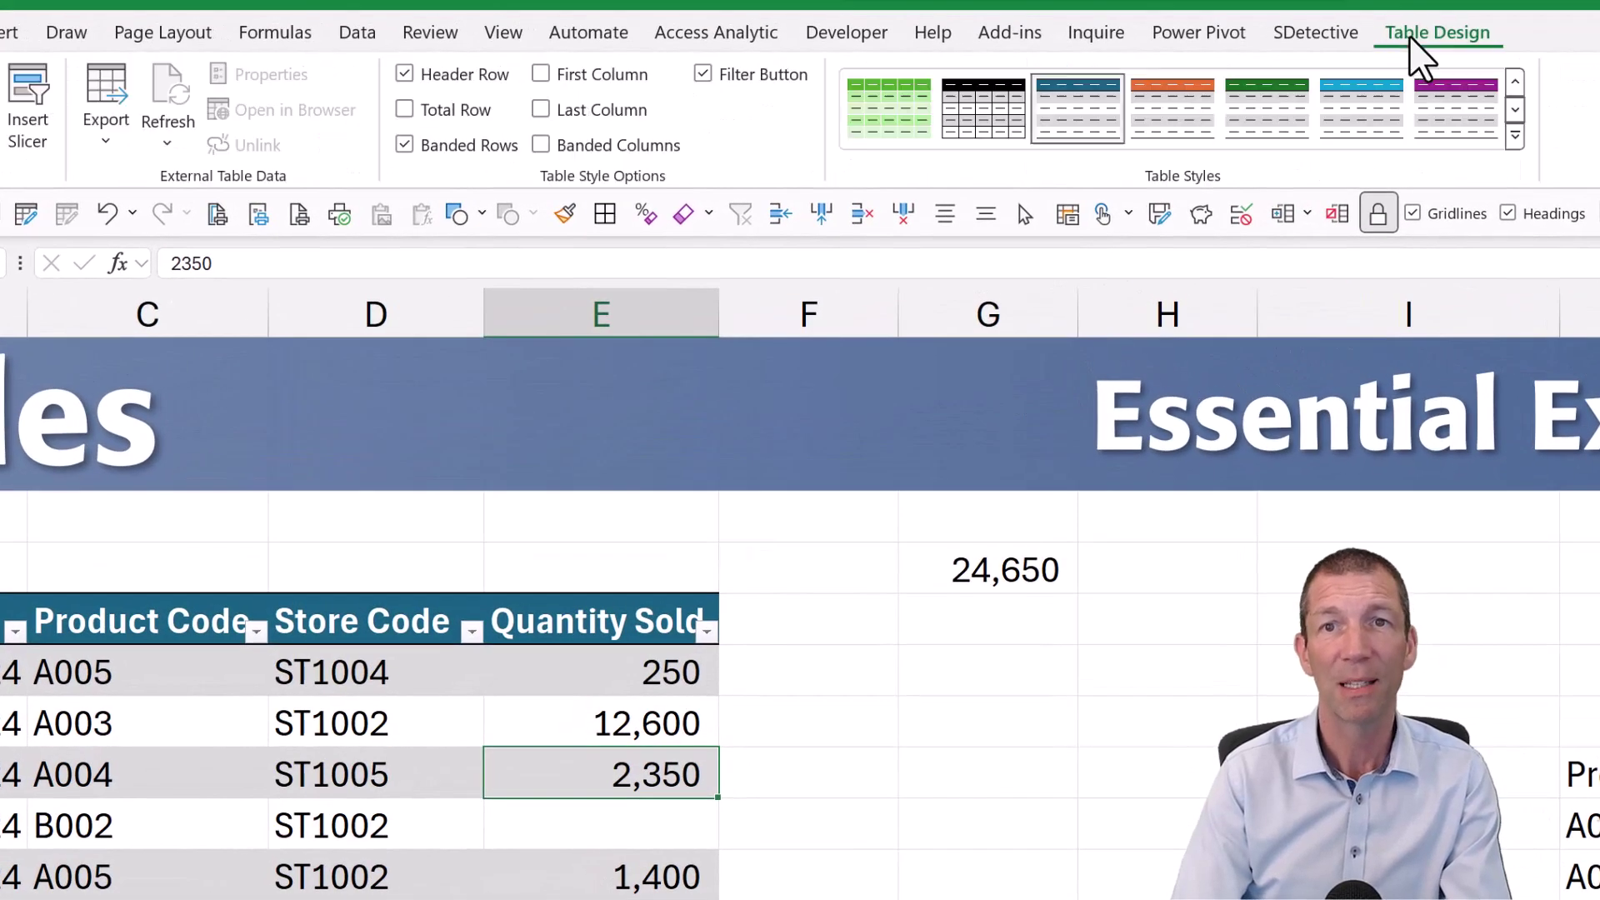
Step: Add a Total Row and keep Sum for the Quantity Sold total
left_click(406, 110)
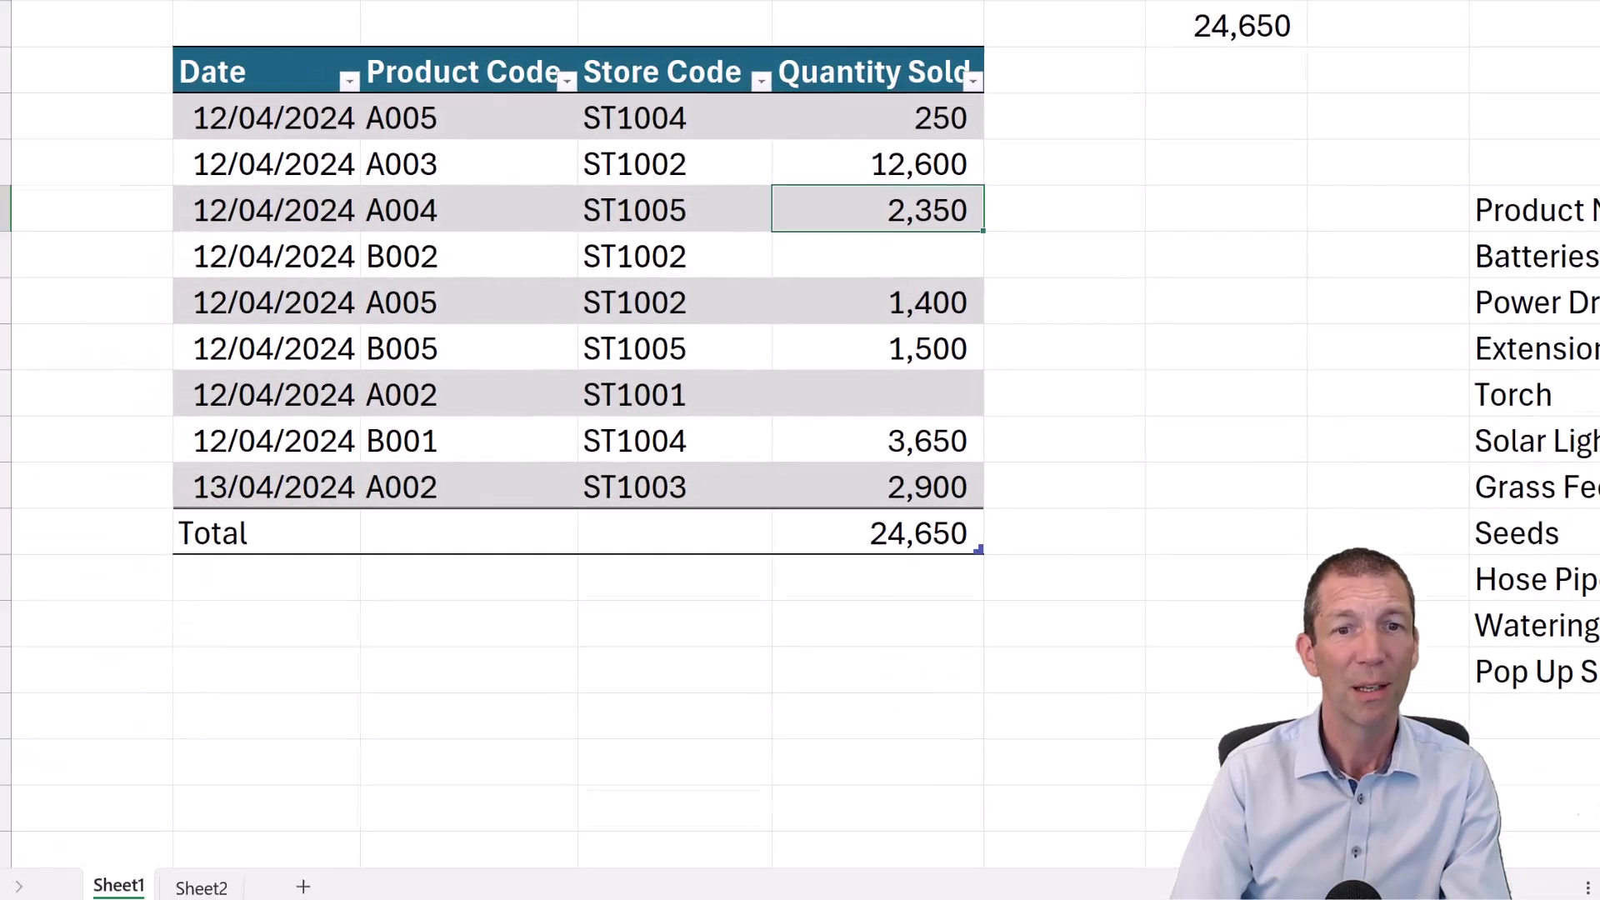
left_click(908, 533)
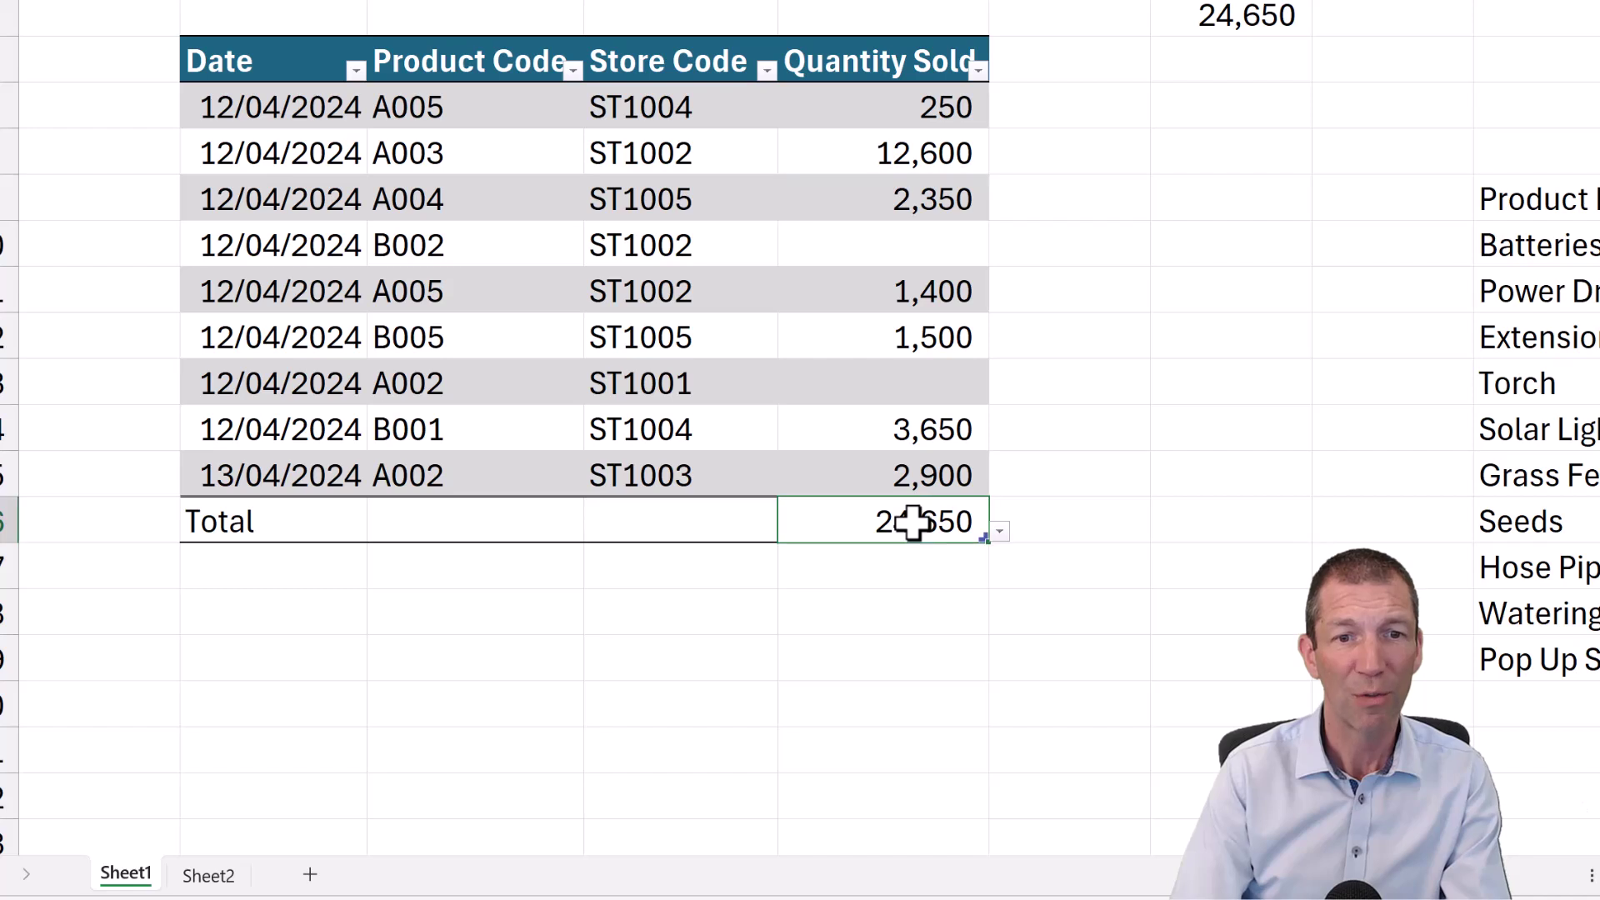
left_click(1001, 533)
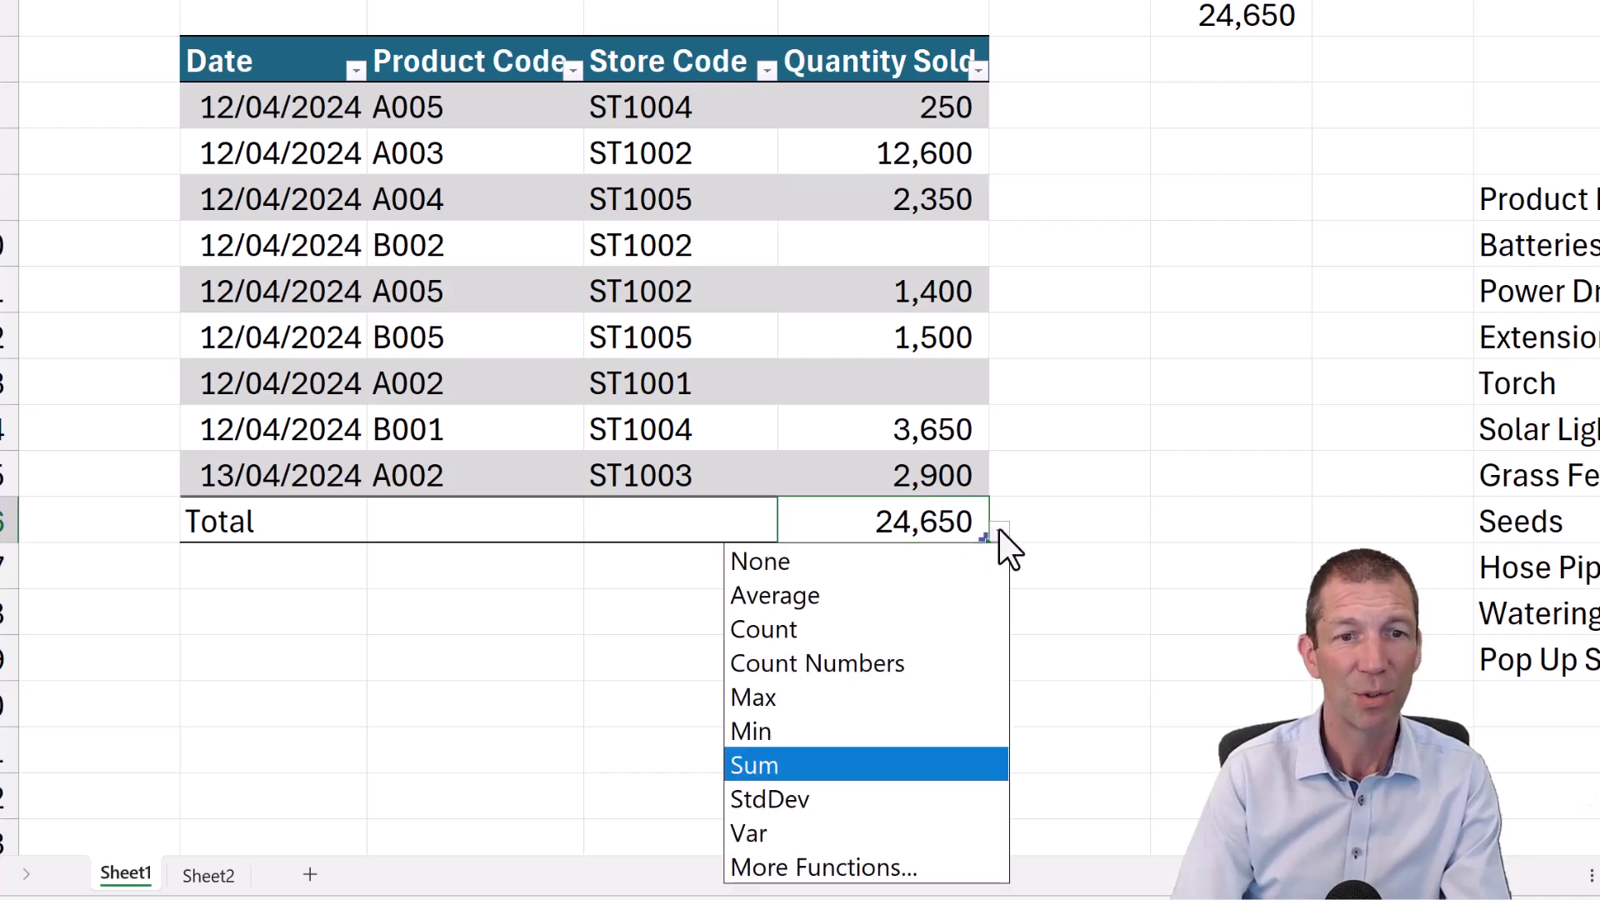
left_click(999, 531)
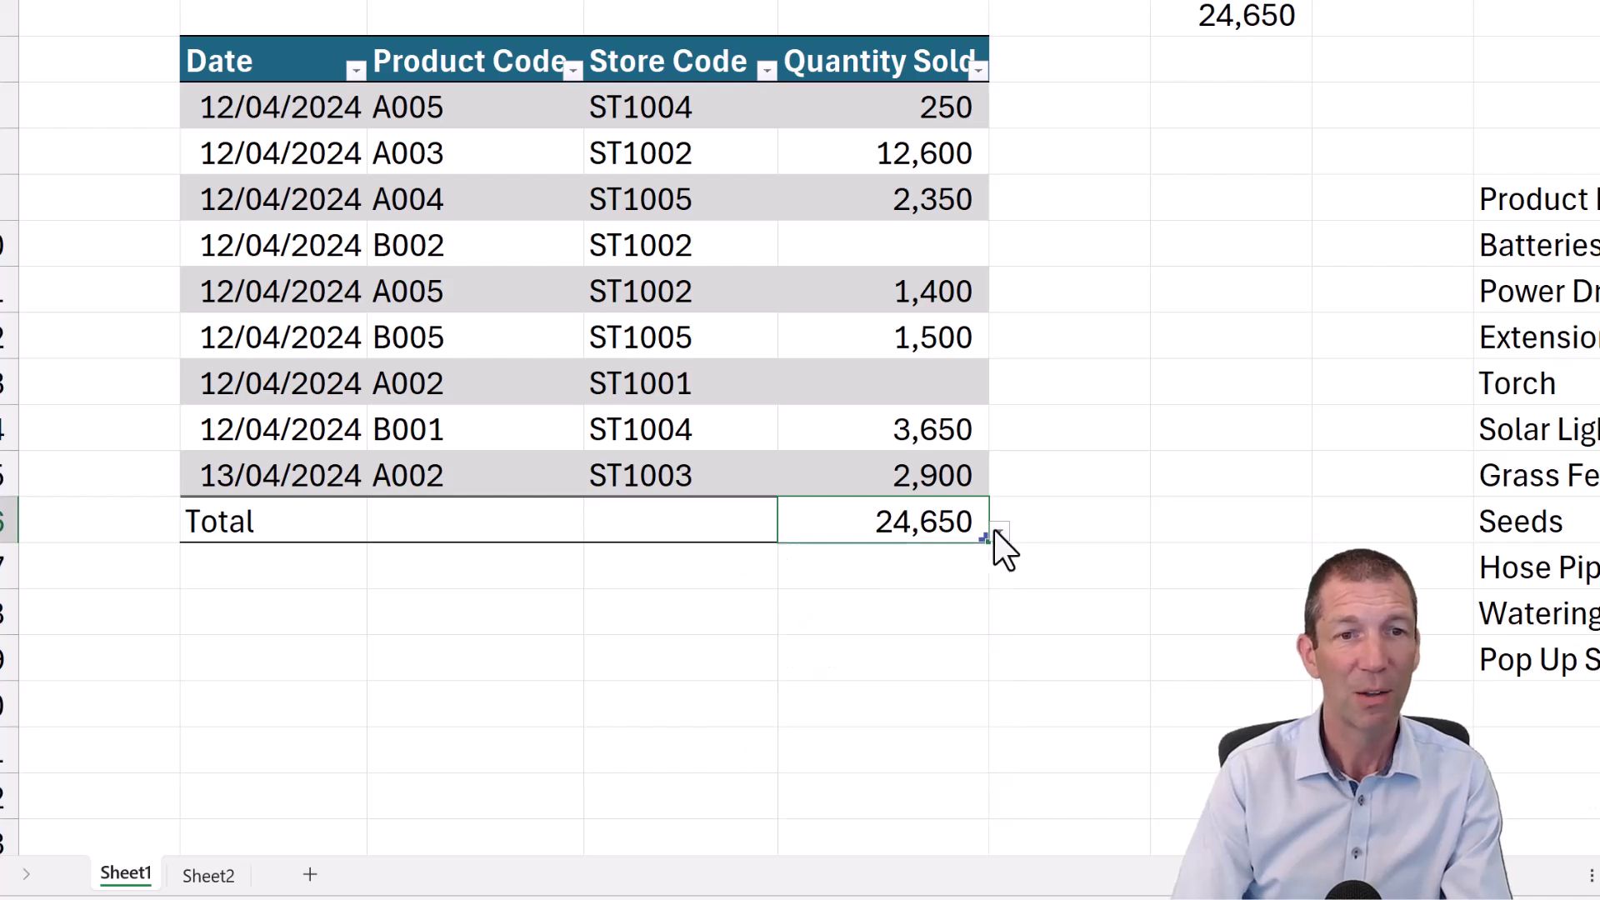
Step: Try a Count total under Store Code, then clear it
left_click(685, 520)
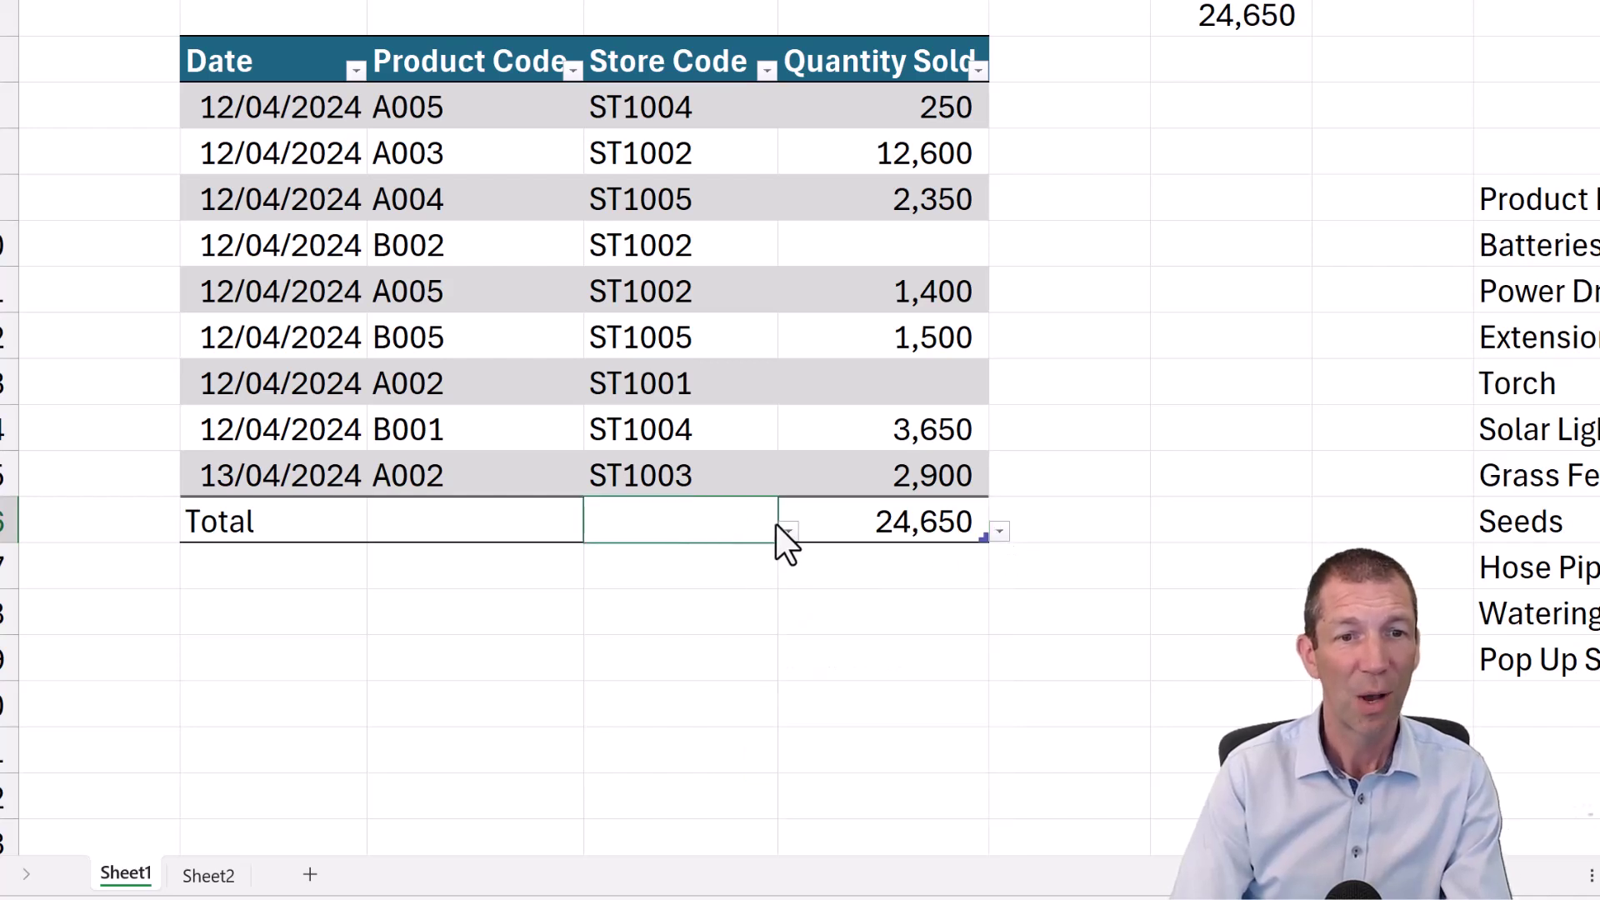
left_click(784, 525)
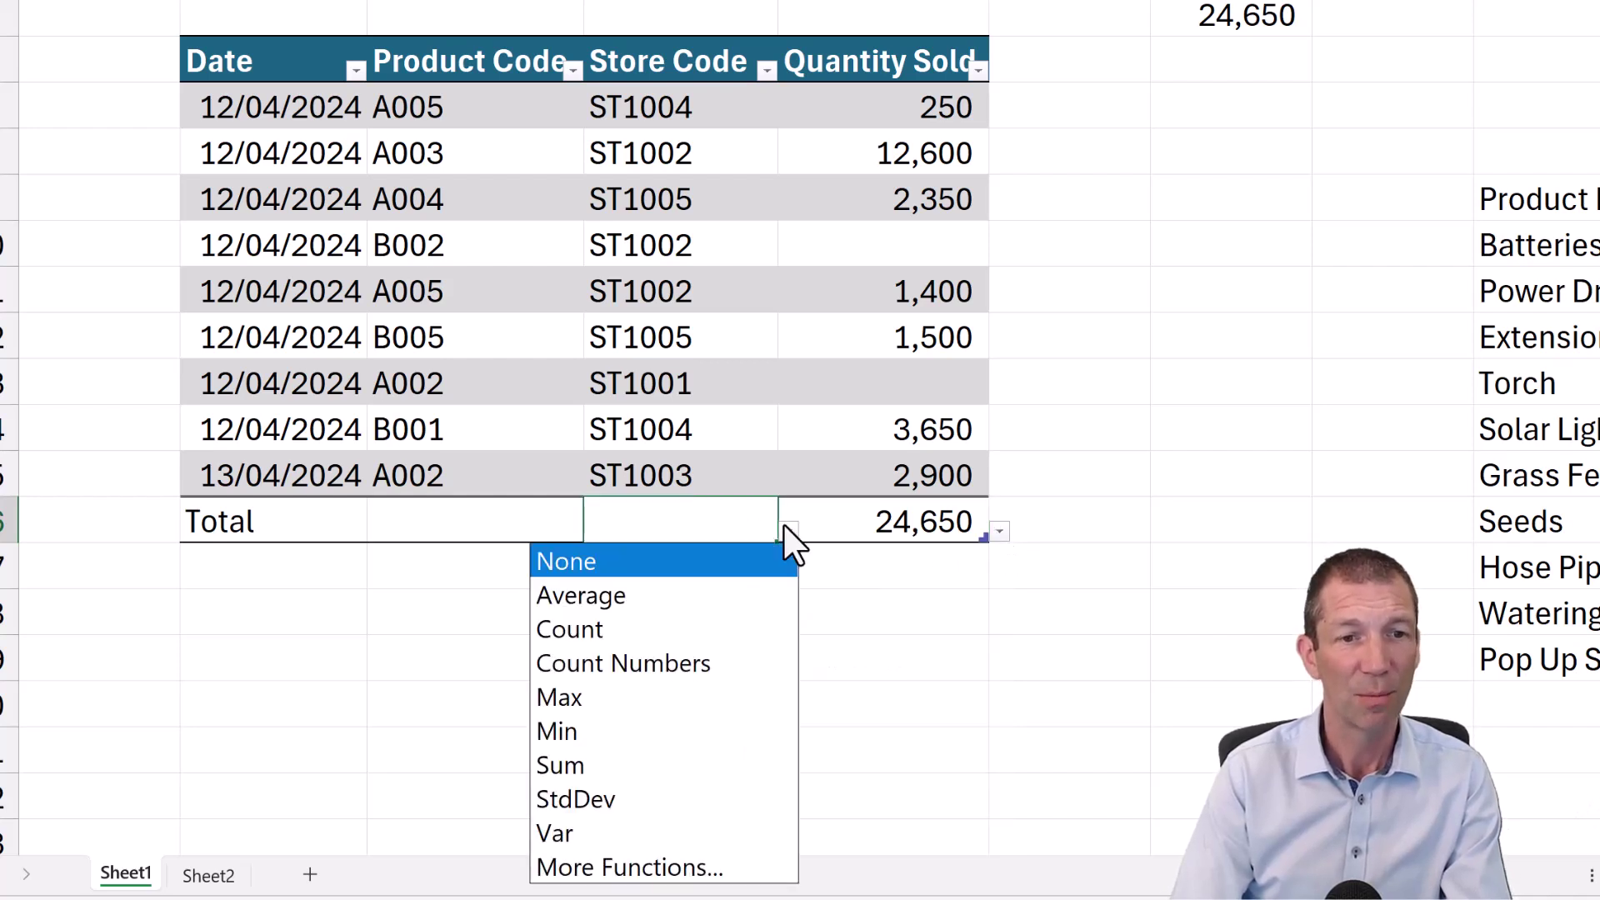
left_click(708, 629)
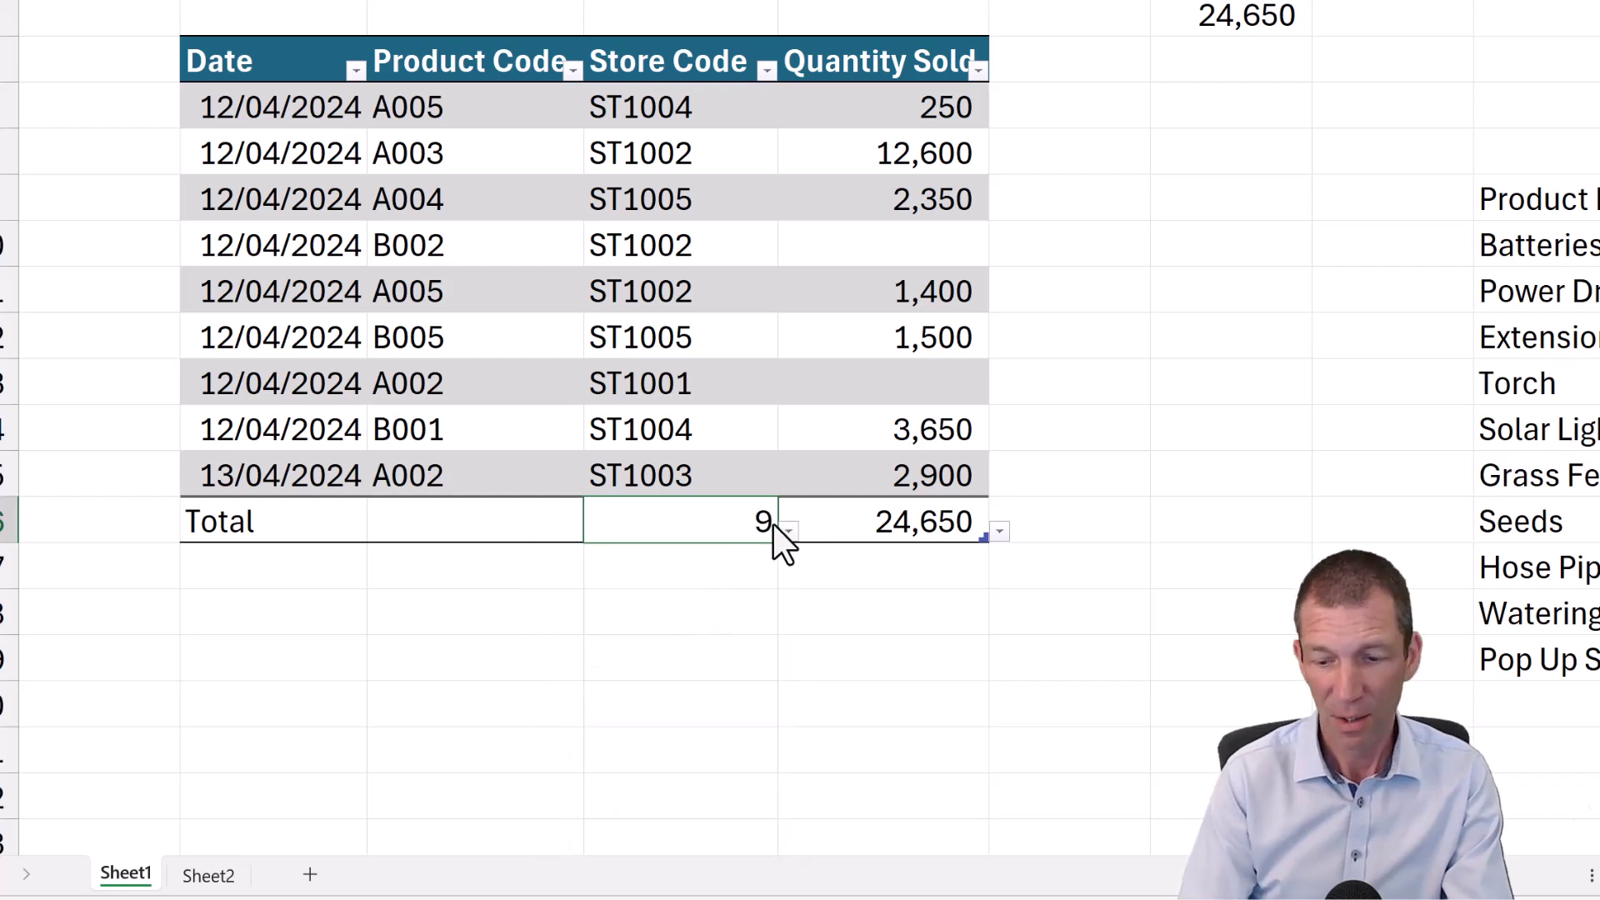
key("Delete")
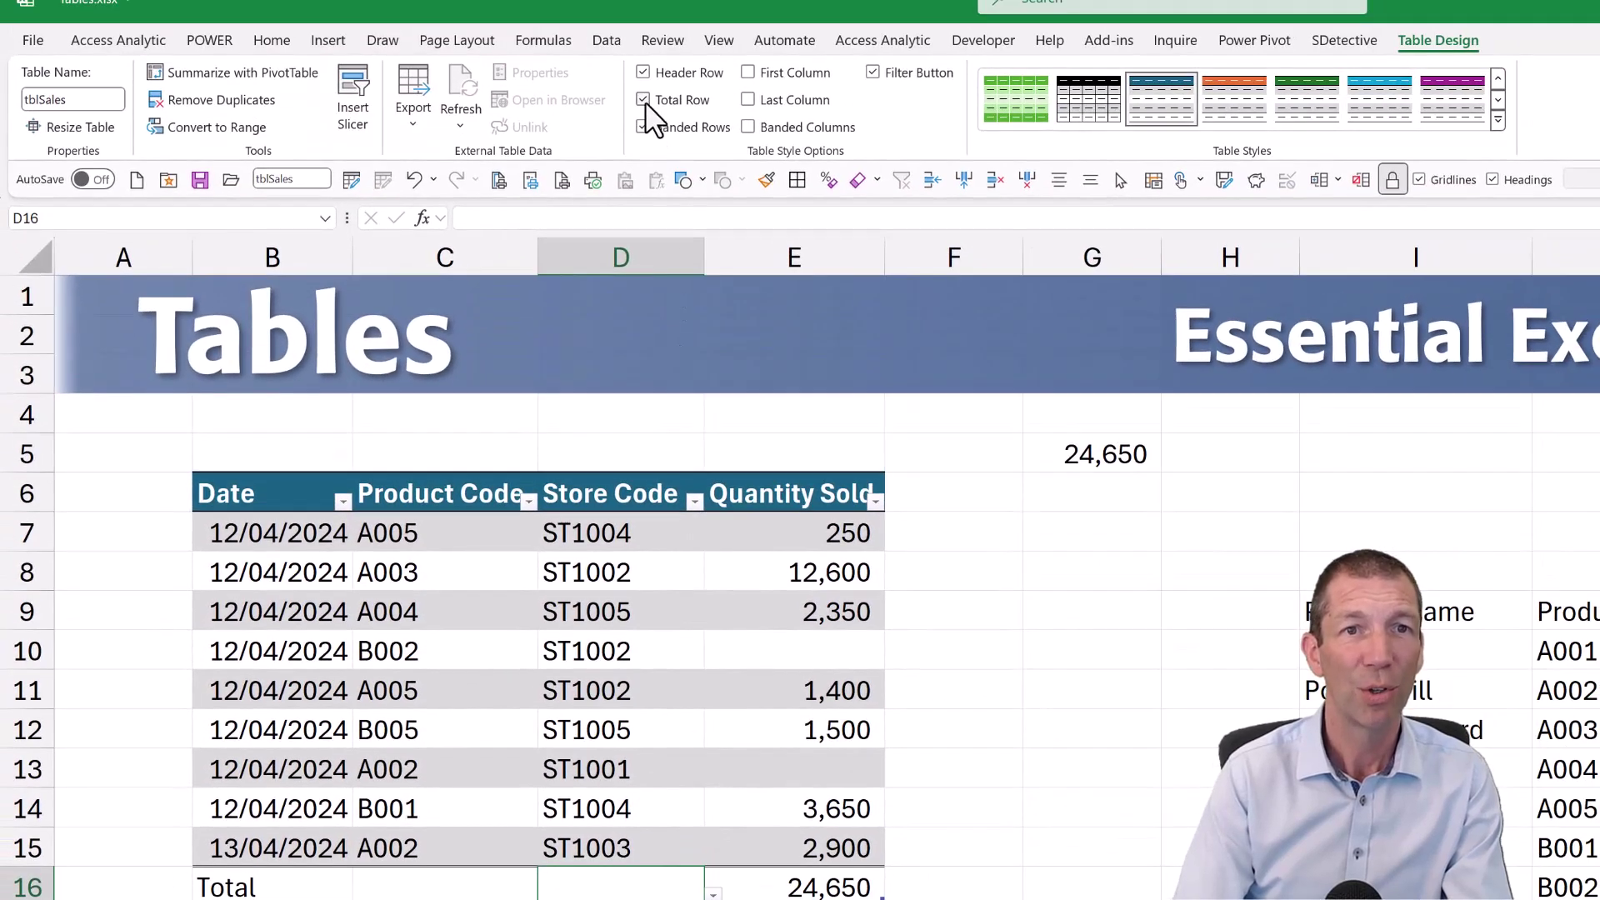
Step: Remove the Total Row and toggle Banded Rows and Banded Columns off and on
left_click(648, 105)
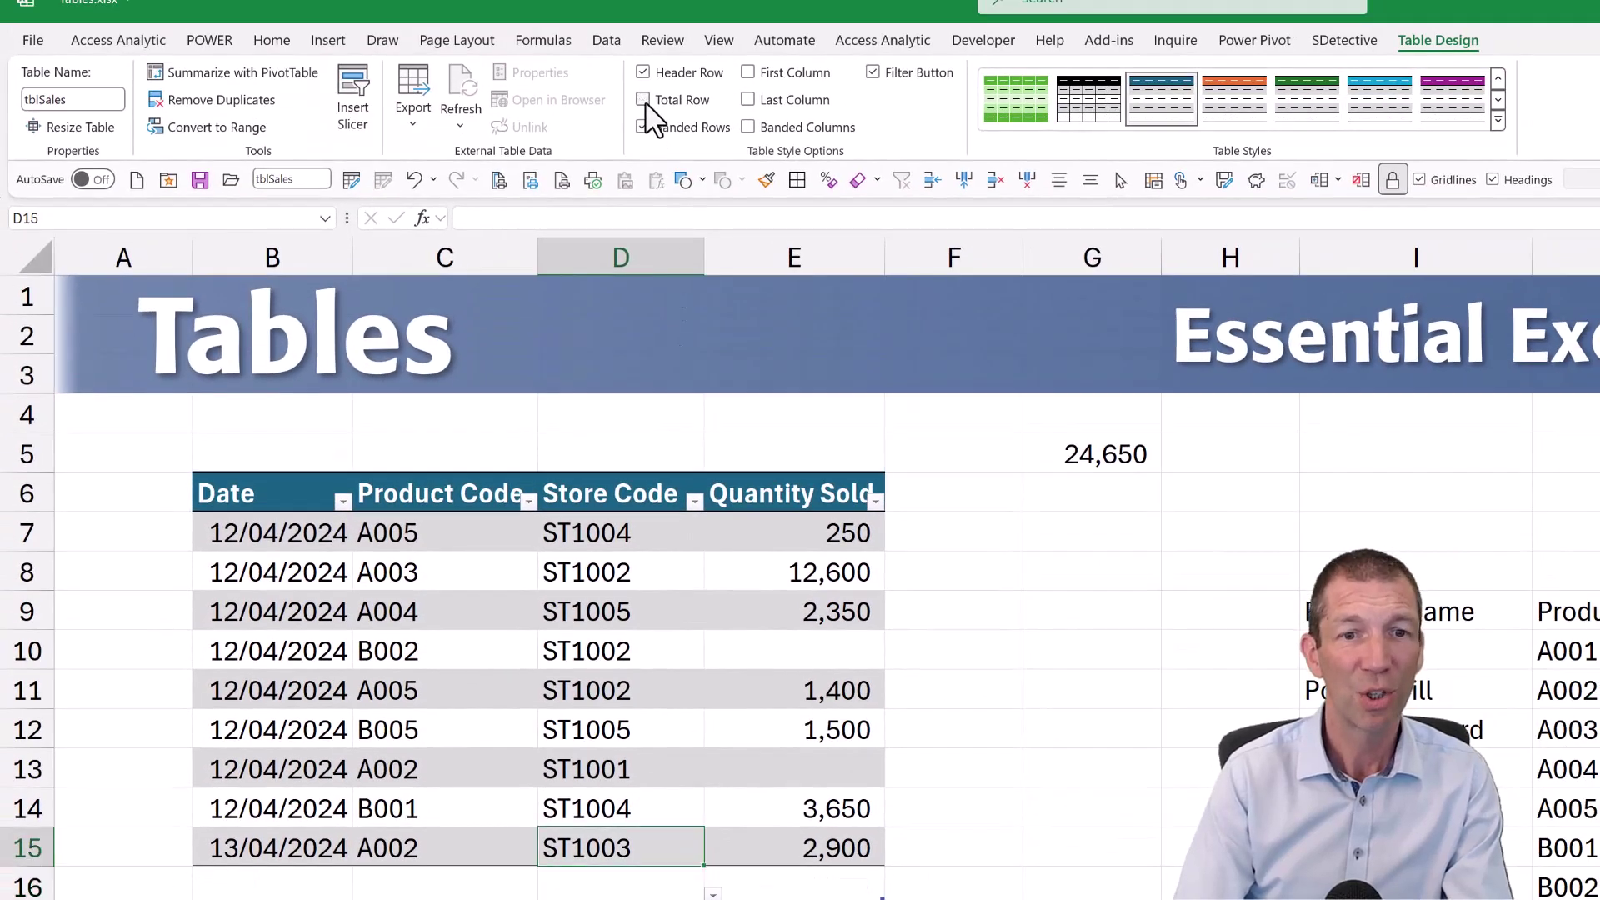
left_click(697, 127)
left_click(697, 128)
left_click(748, 126)
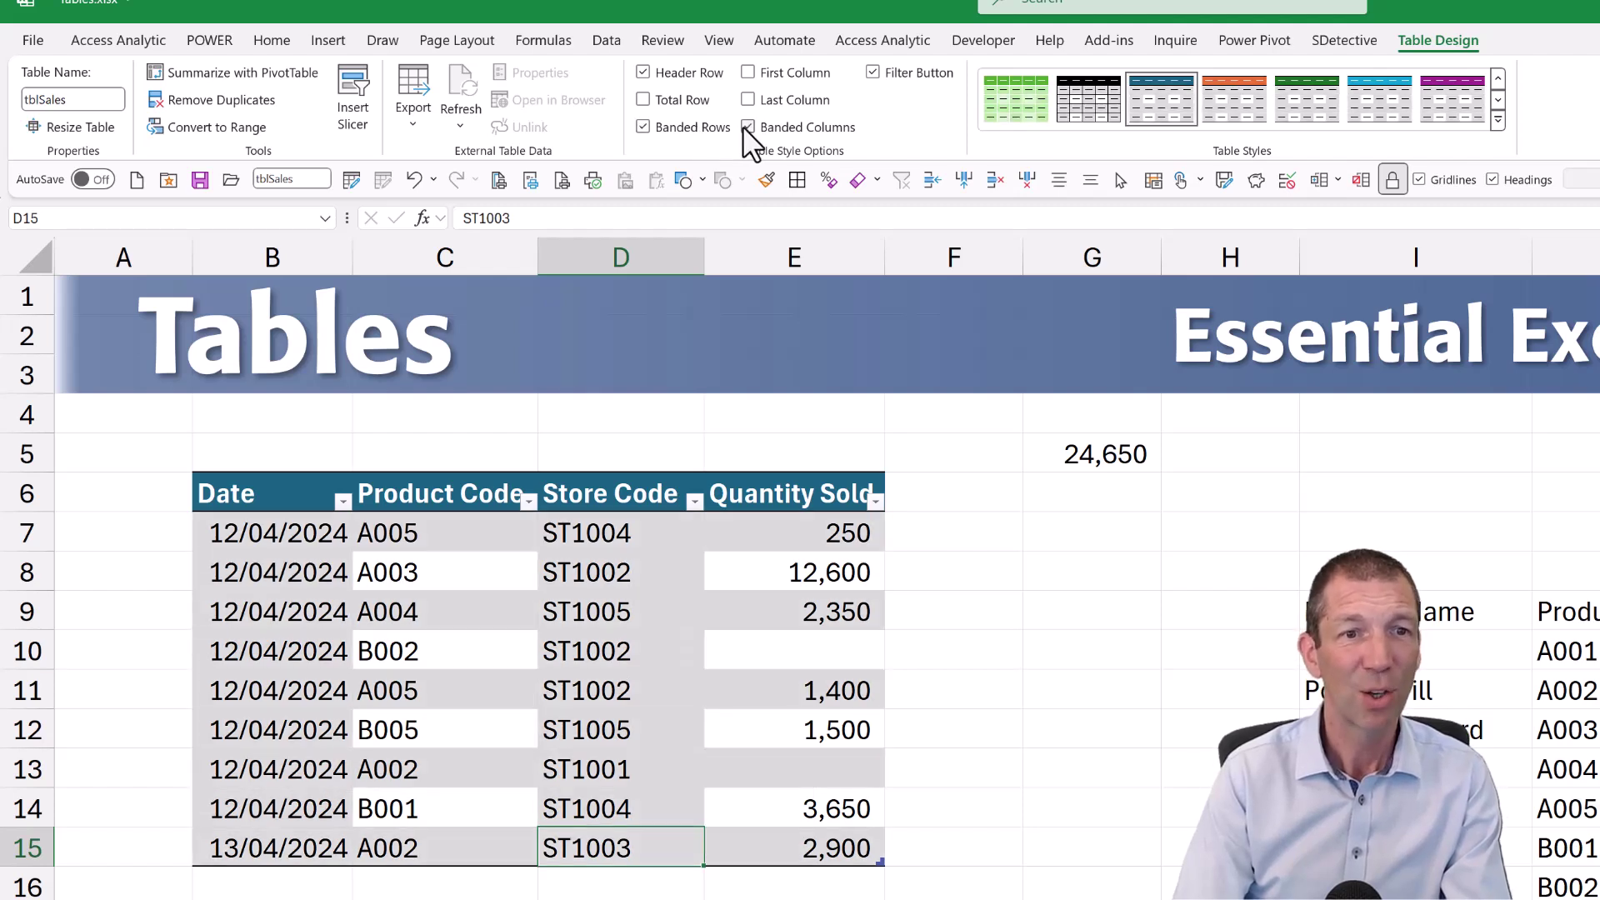
left_click(748, 126)
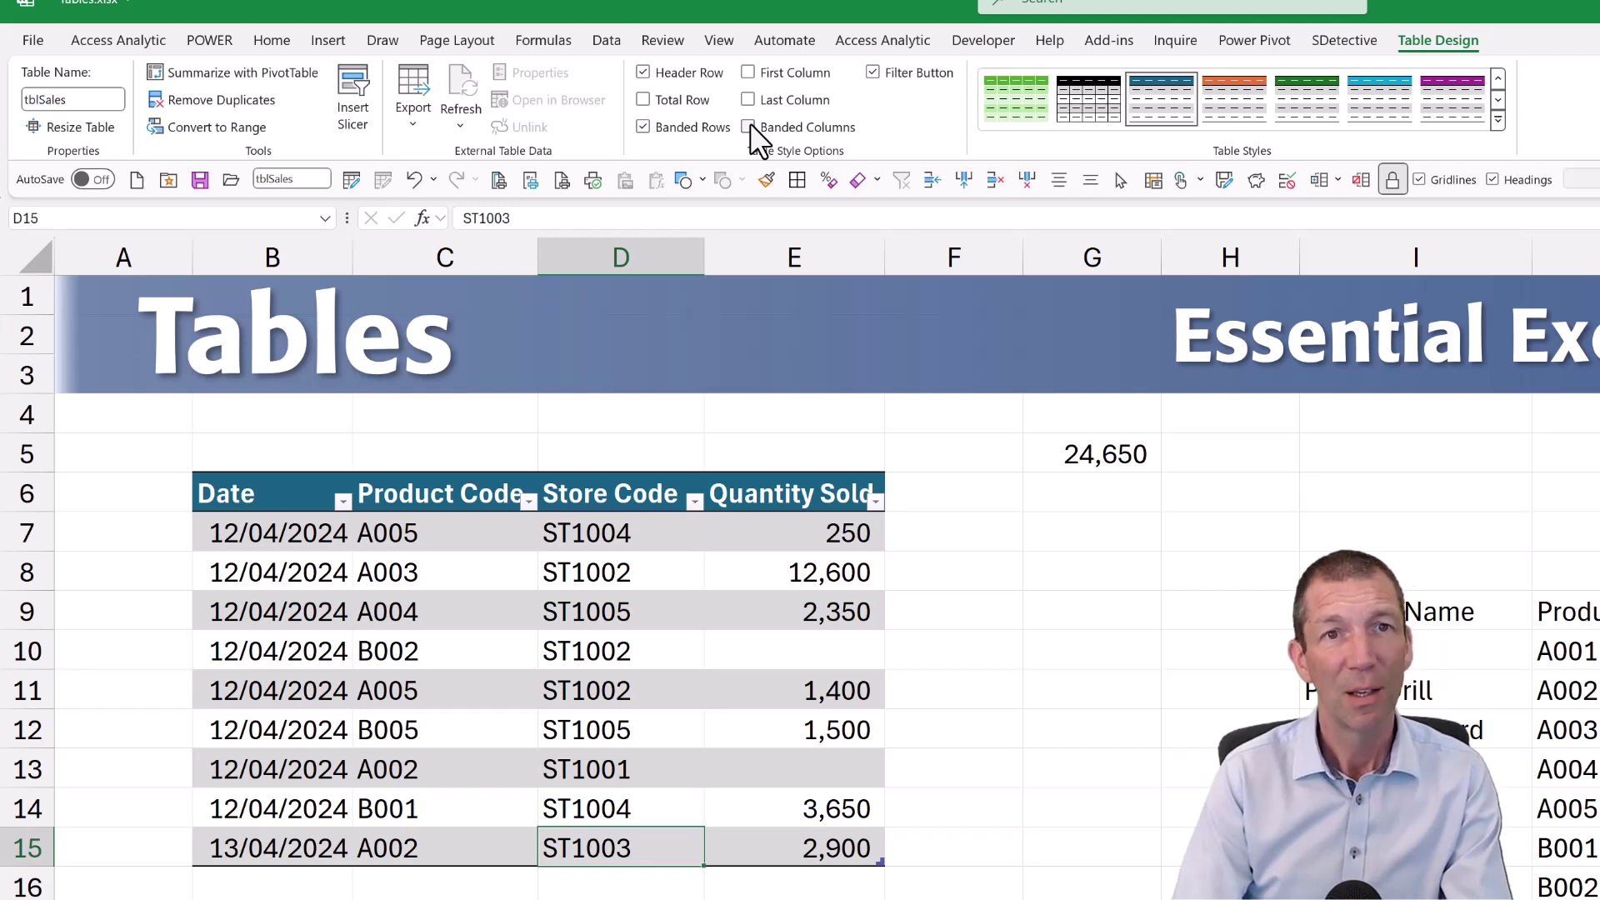
Step: Toggle the header Filter Button off and on, leaving filter arrows shown
left_click(873, 74)
left_click(873, 74)
left_click(873, 73)
left_click(873, 73)
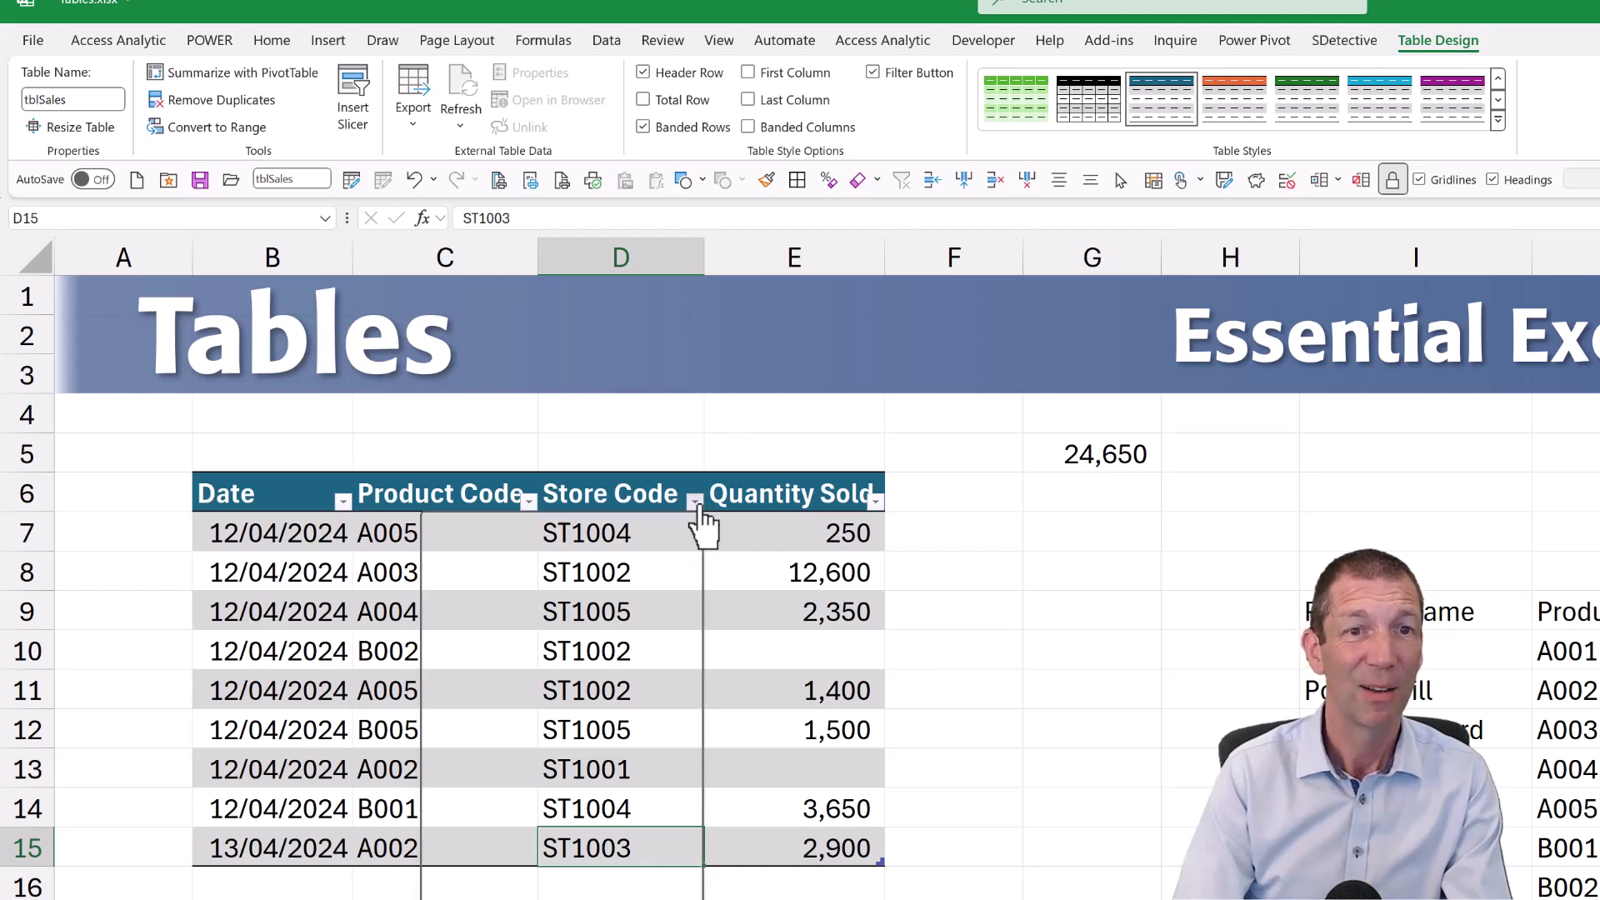
Step: Open the Store Code filter, then the Filter submenu for cell ST1002
left_click(695, 502)
left_click(695, 504)
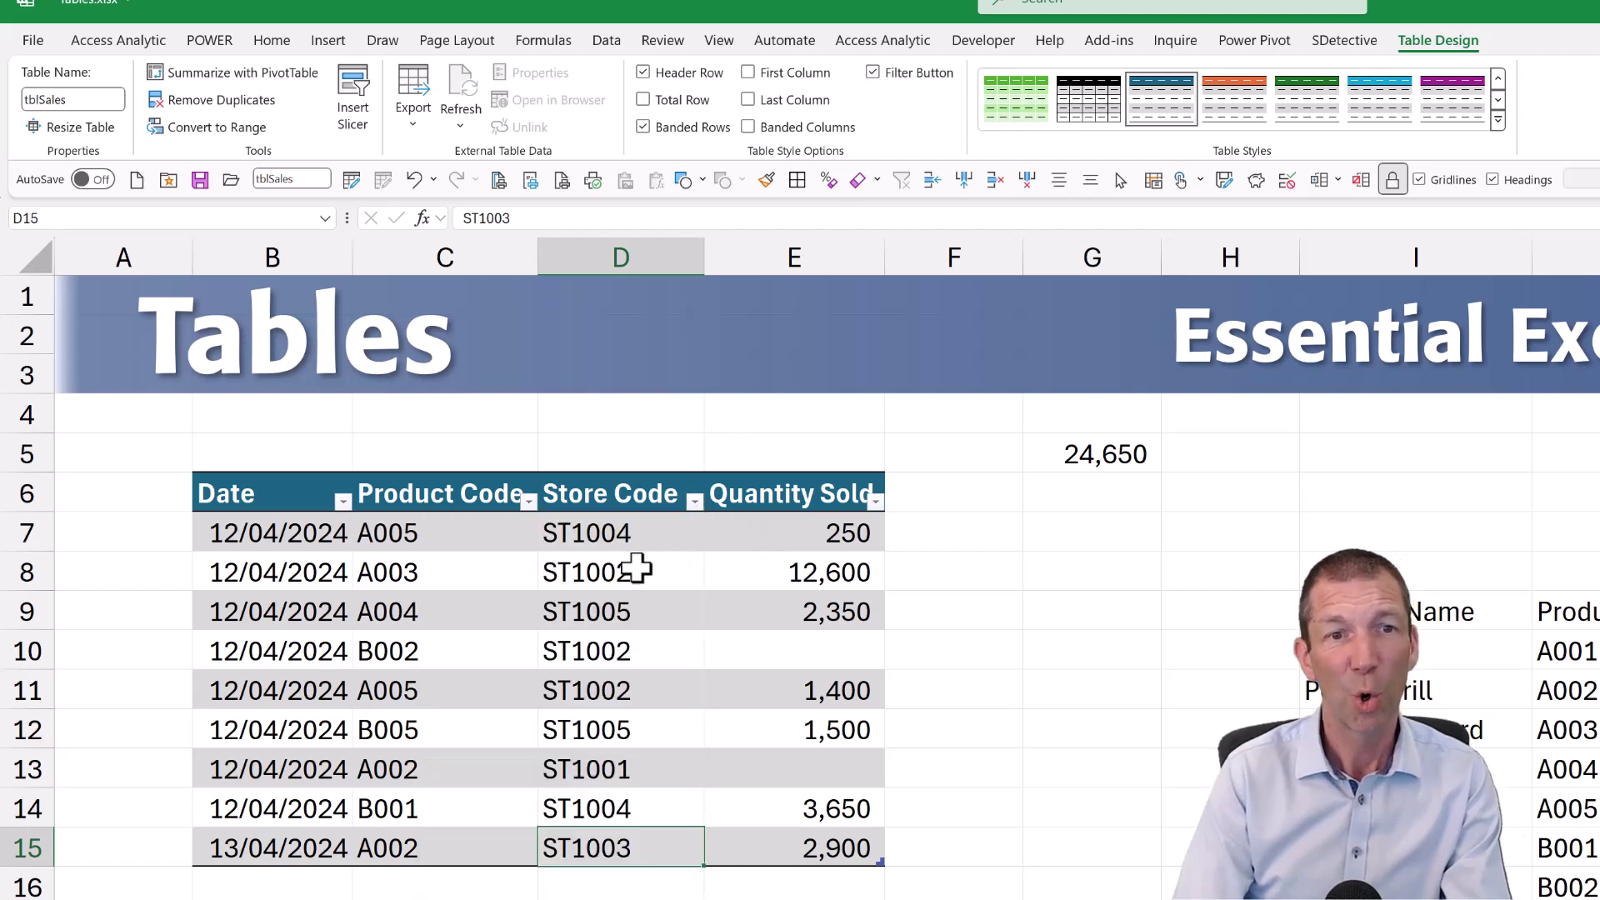
left_click(636, 569)
right_click(635, 569)
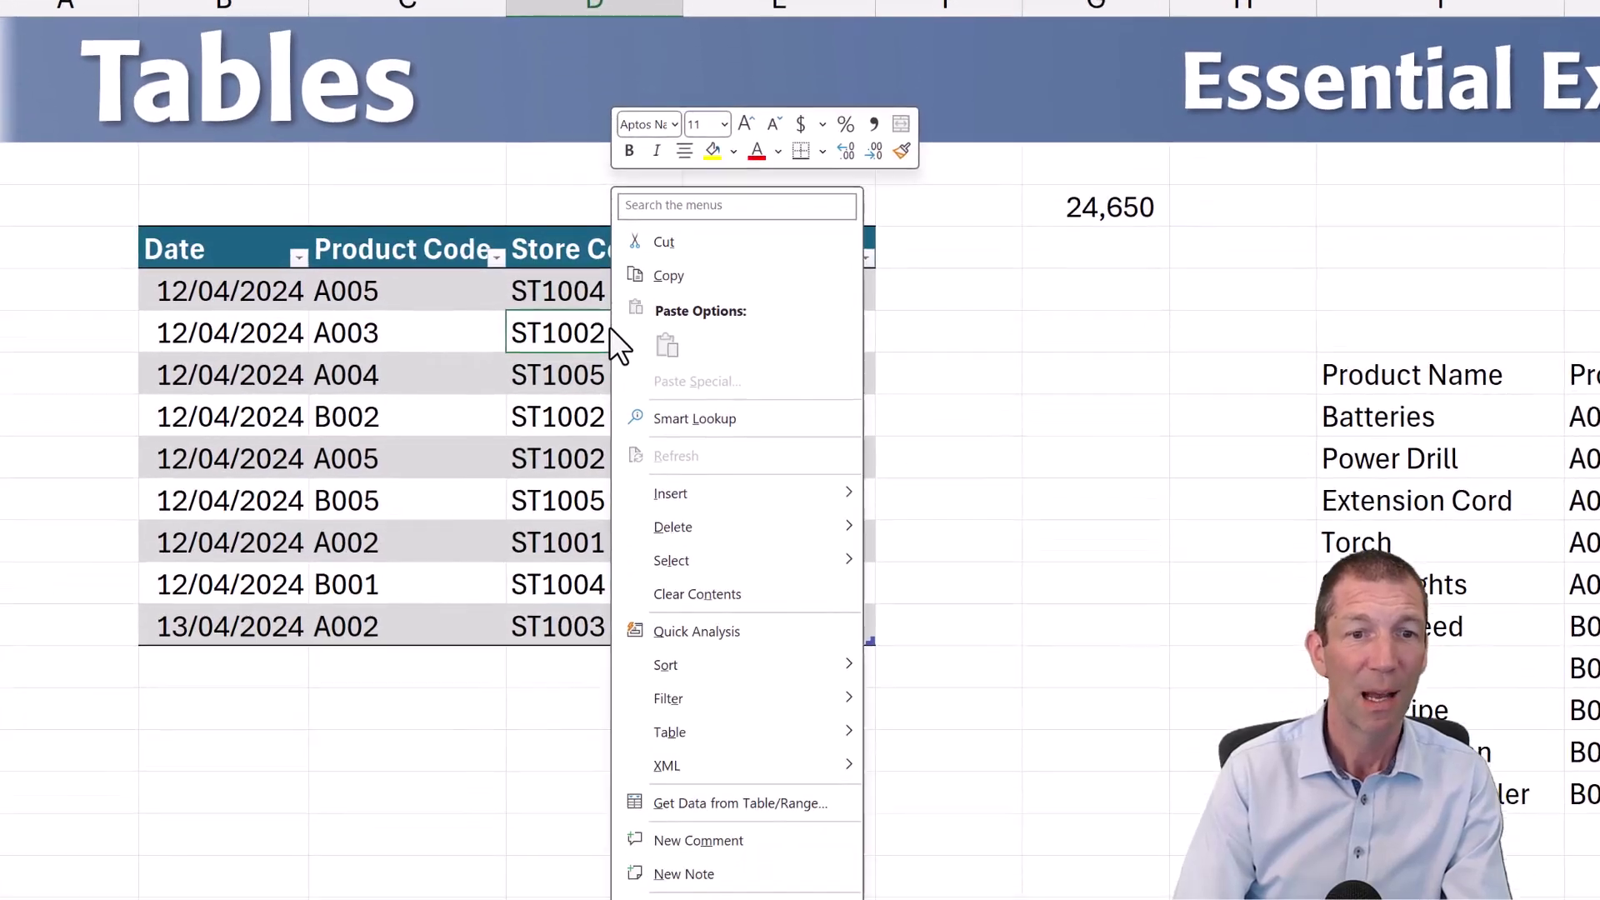
key("e")
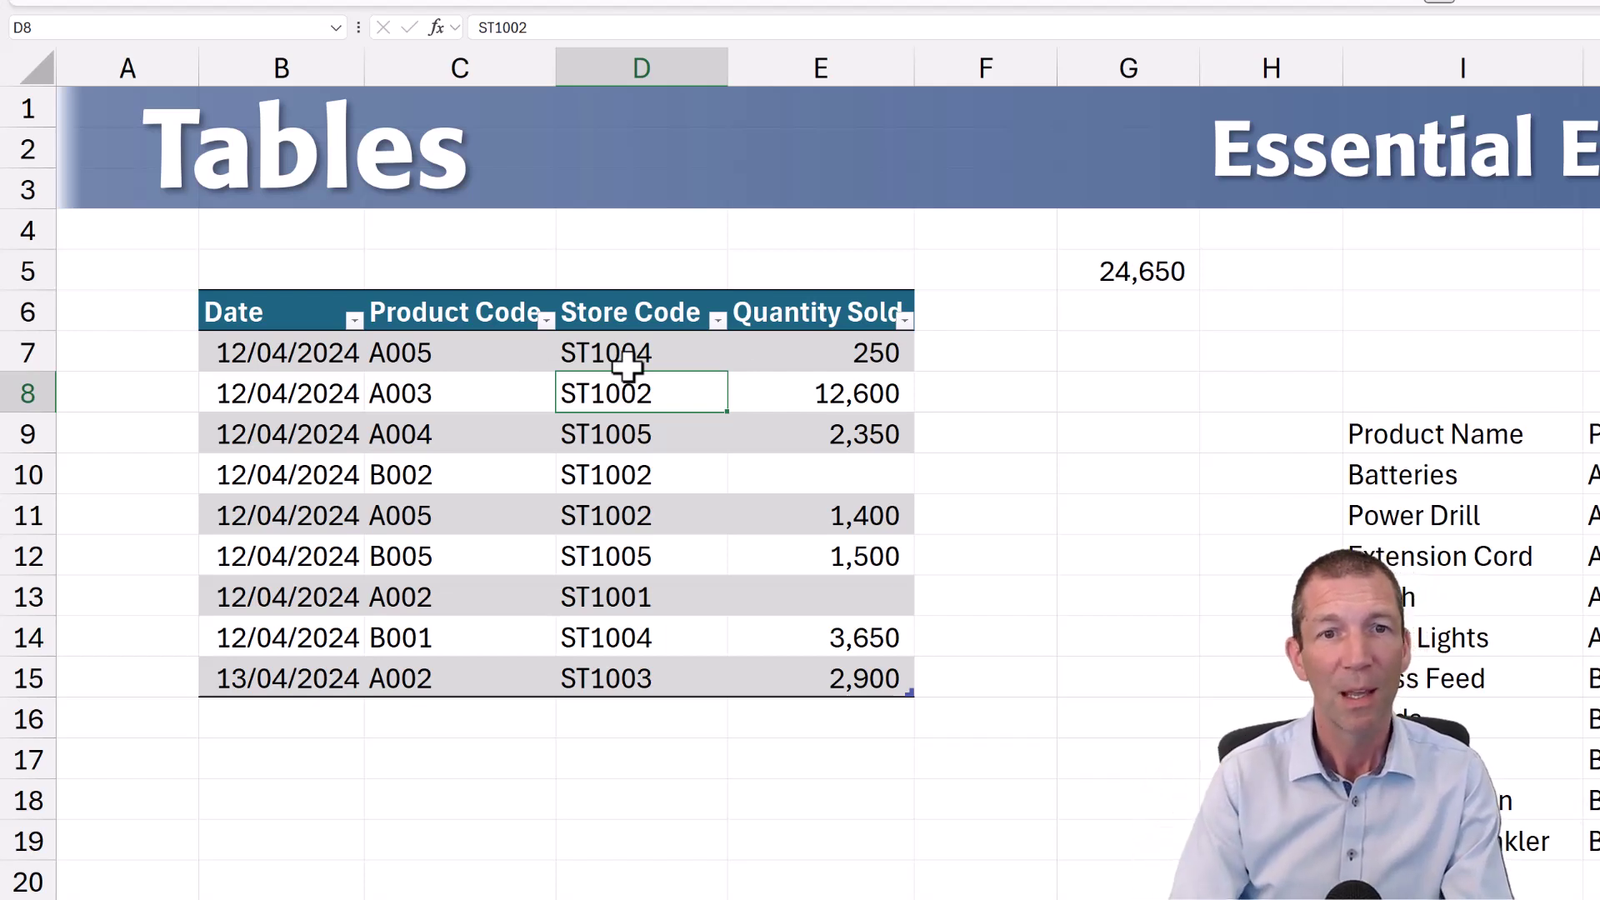
Step: Enter the header 'Name' in F6 so the table gains a Name column
left_click(967, 311)
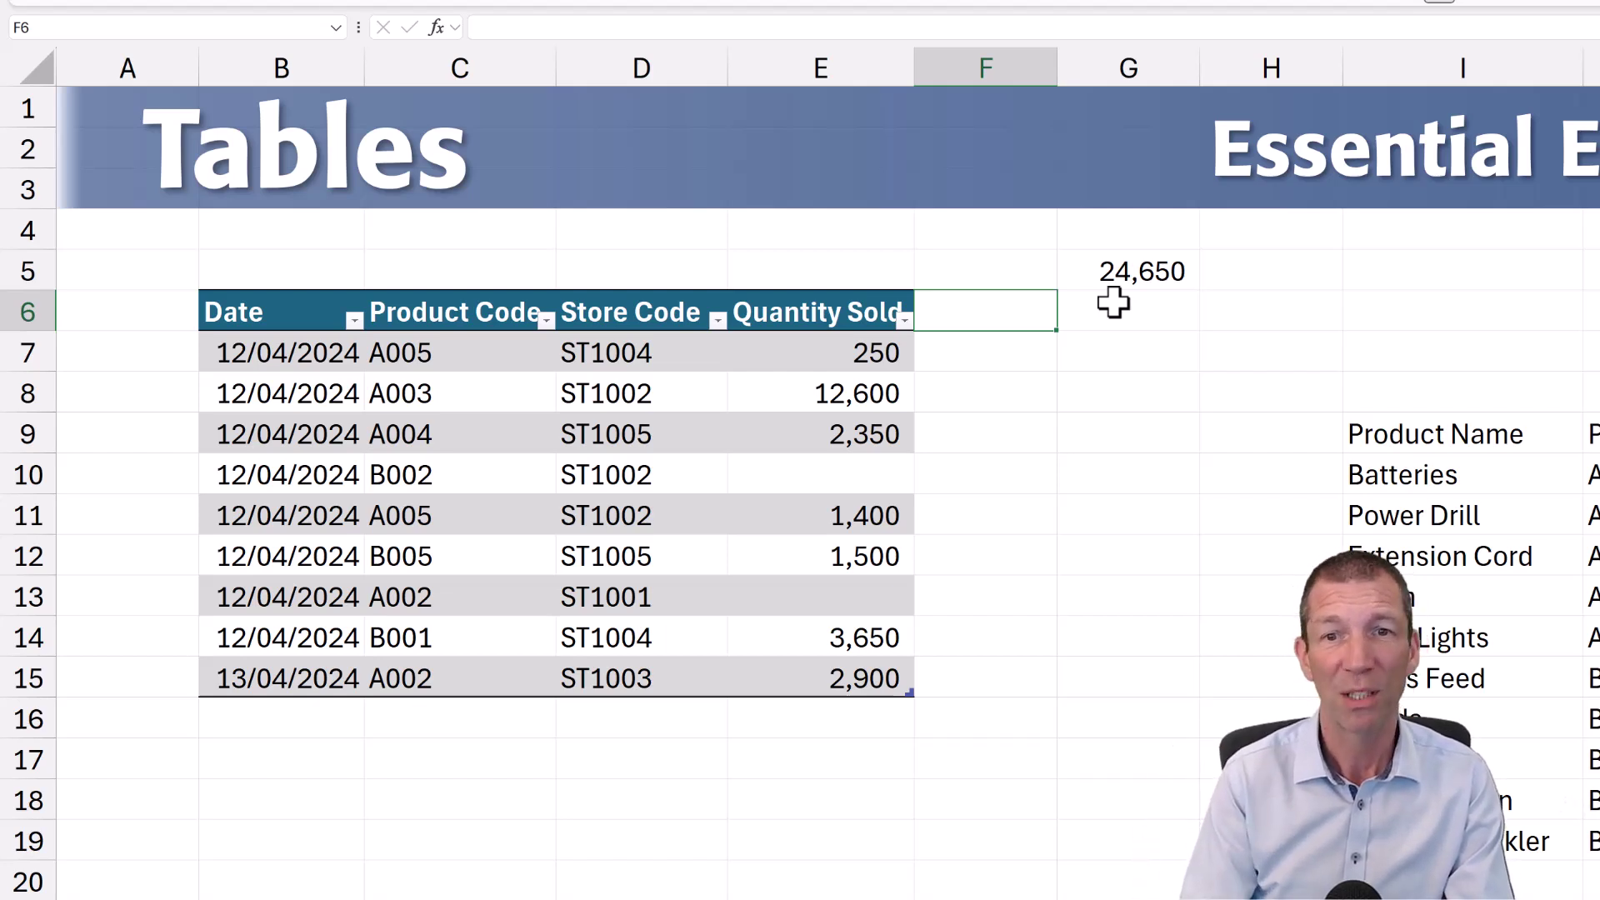
type("P")
key("BackSpace")
type("Name")
key("Return")
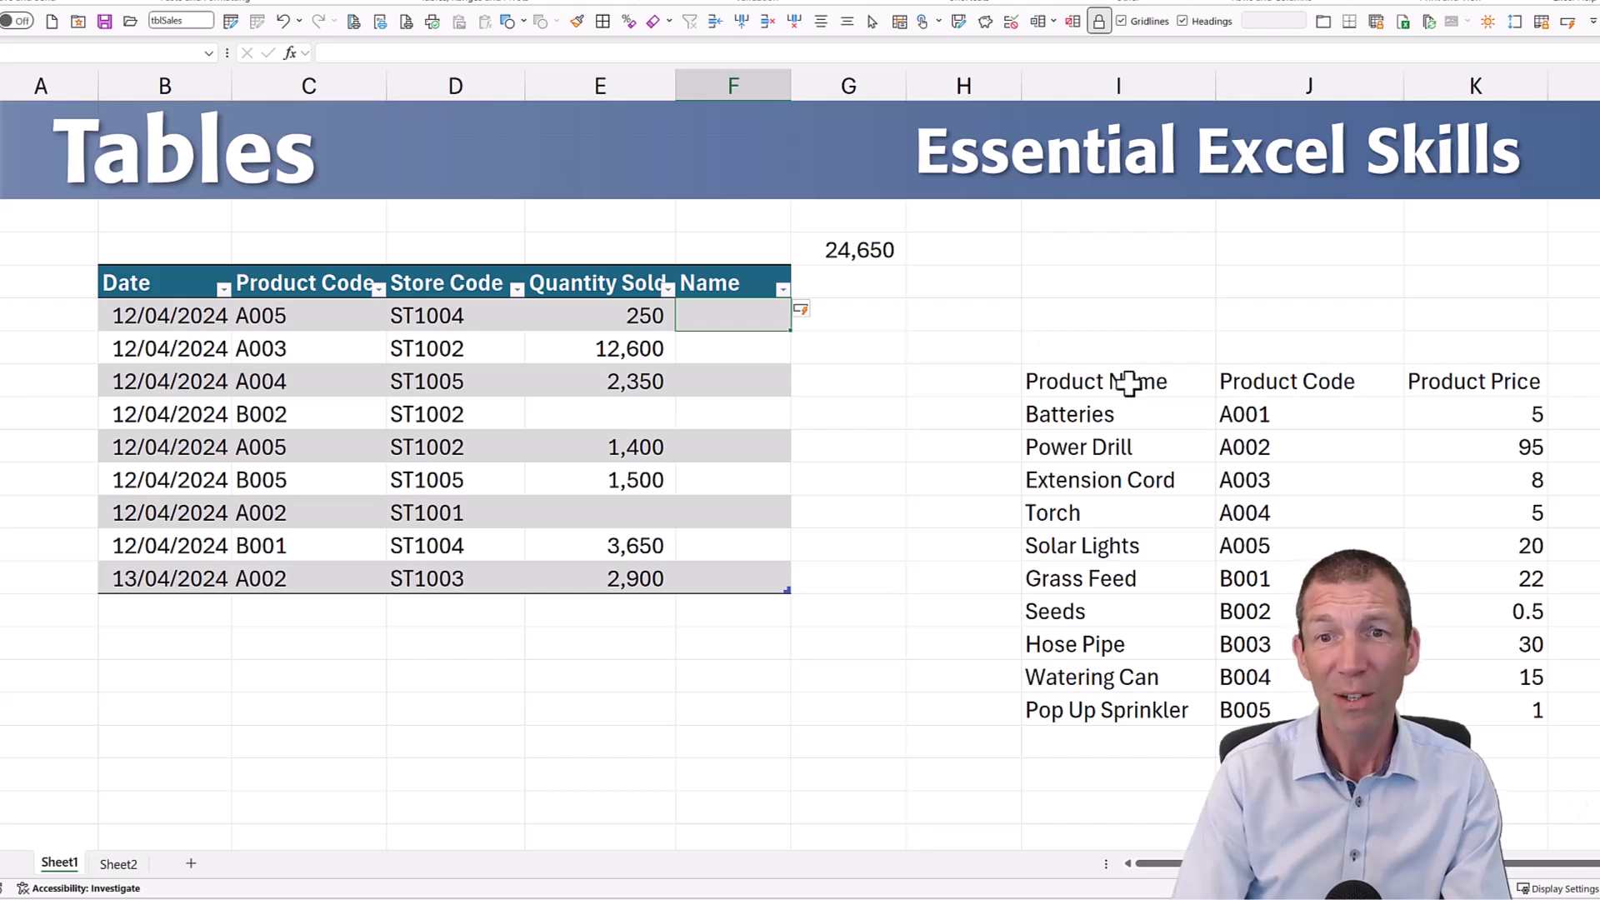
Step: Convert the product list into a table with headers
left_click_drag(1127, 384, 1521, 683)
left_click(1281, 458)
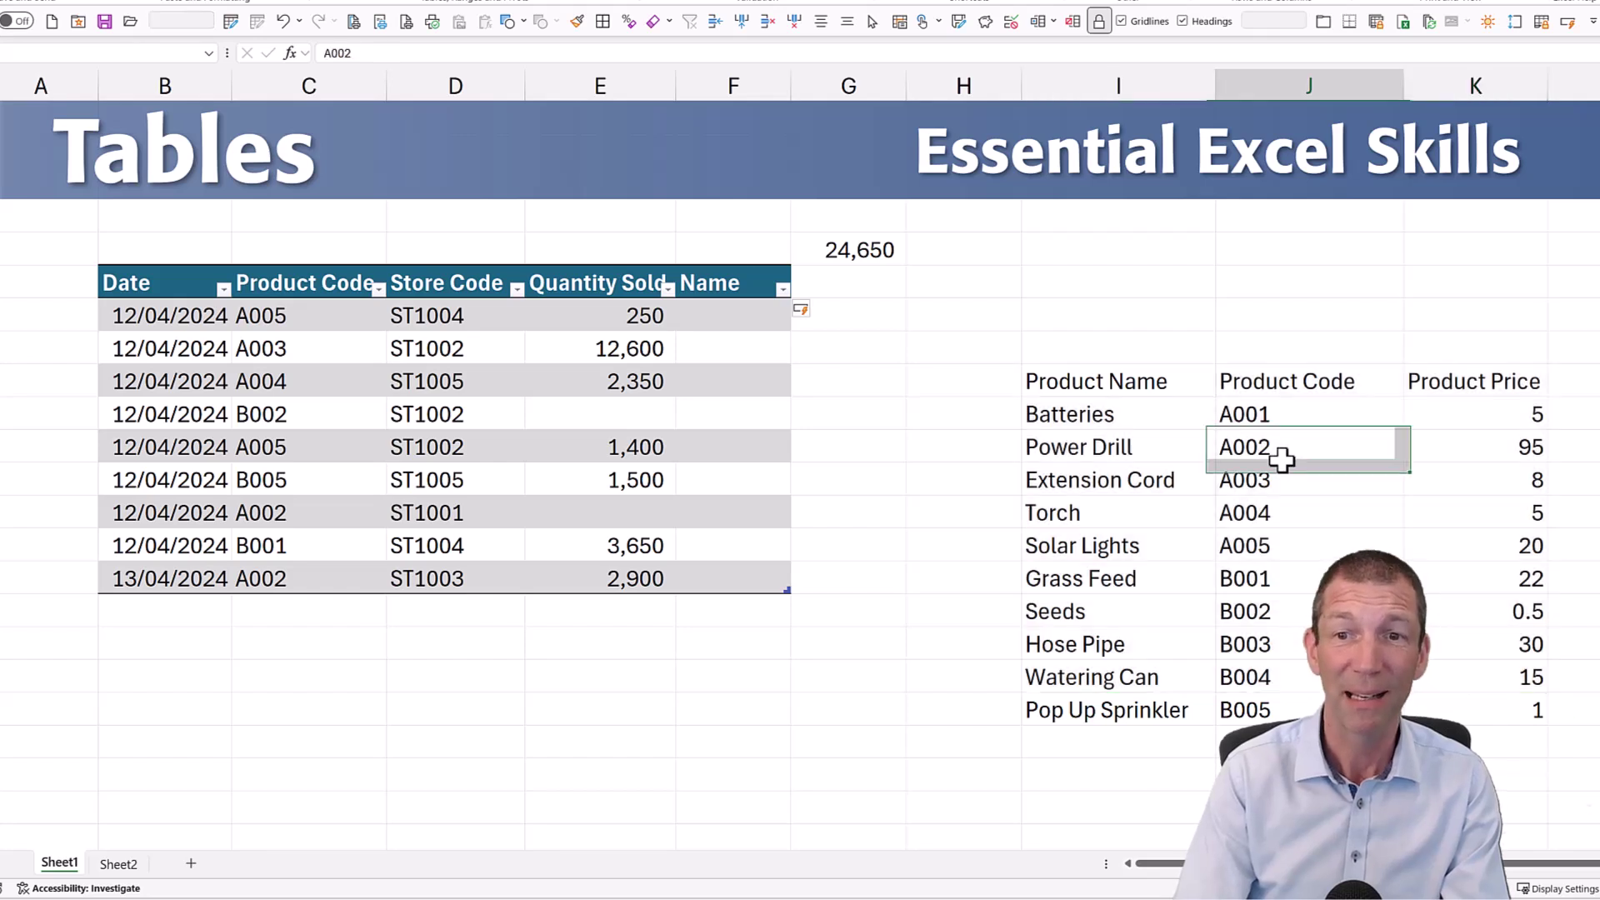
key("ctrl+t")
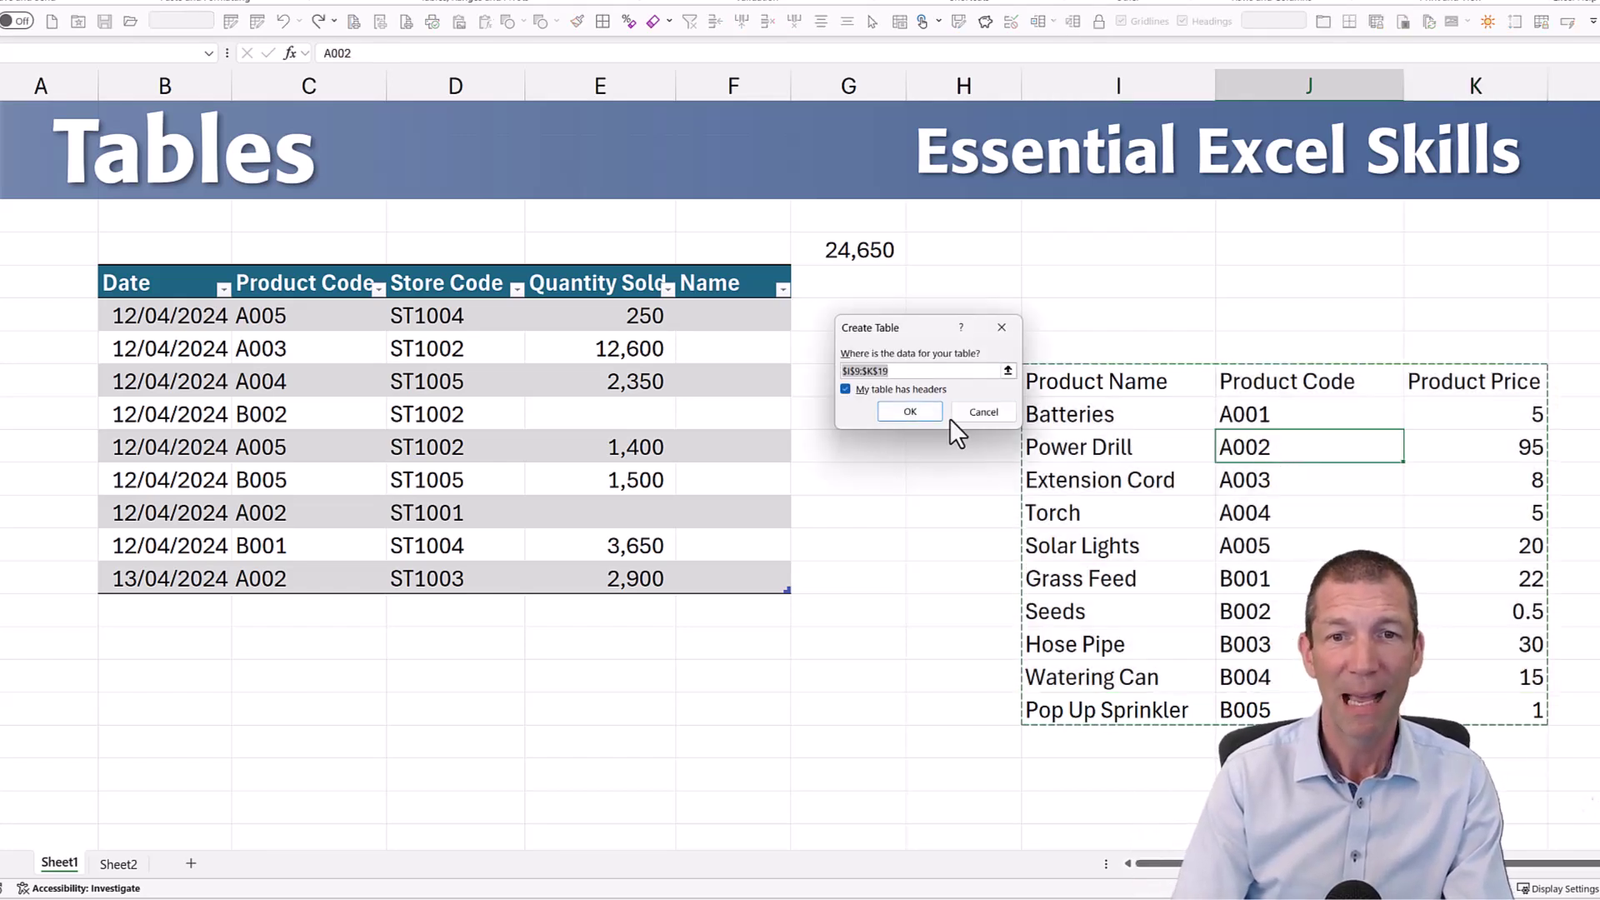
left_click(923, 415)
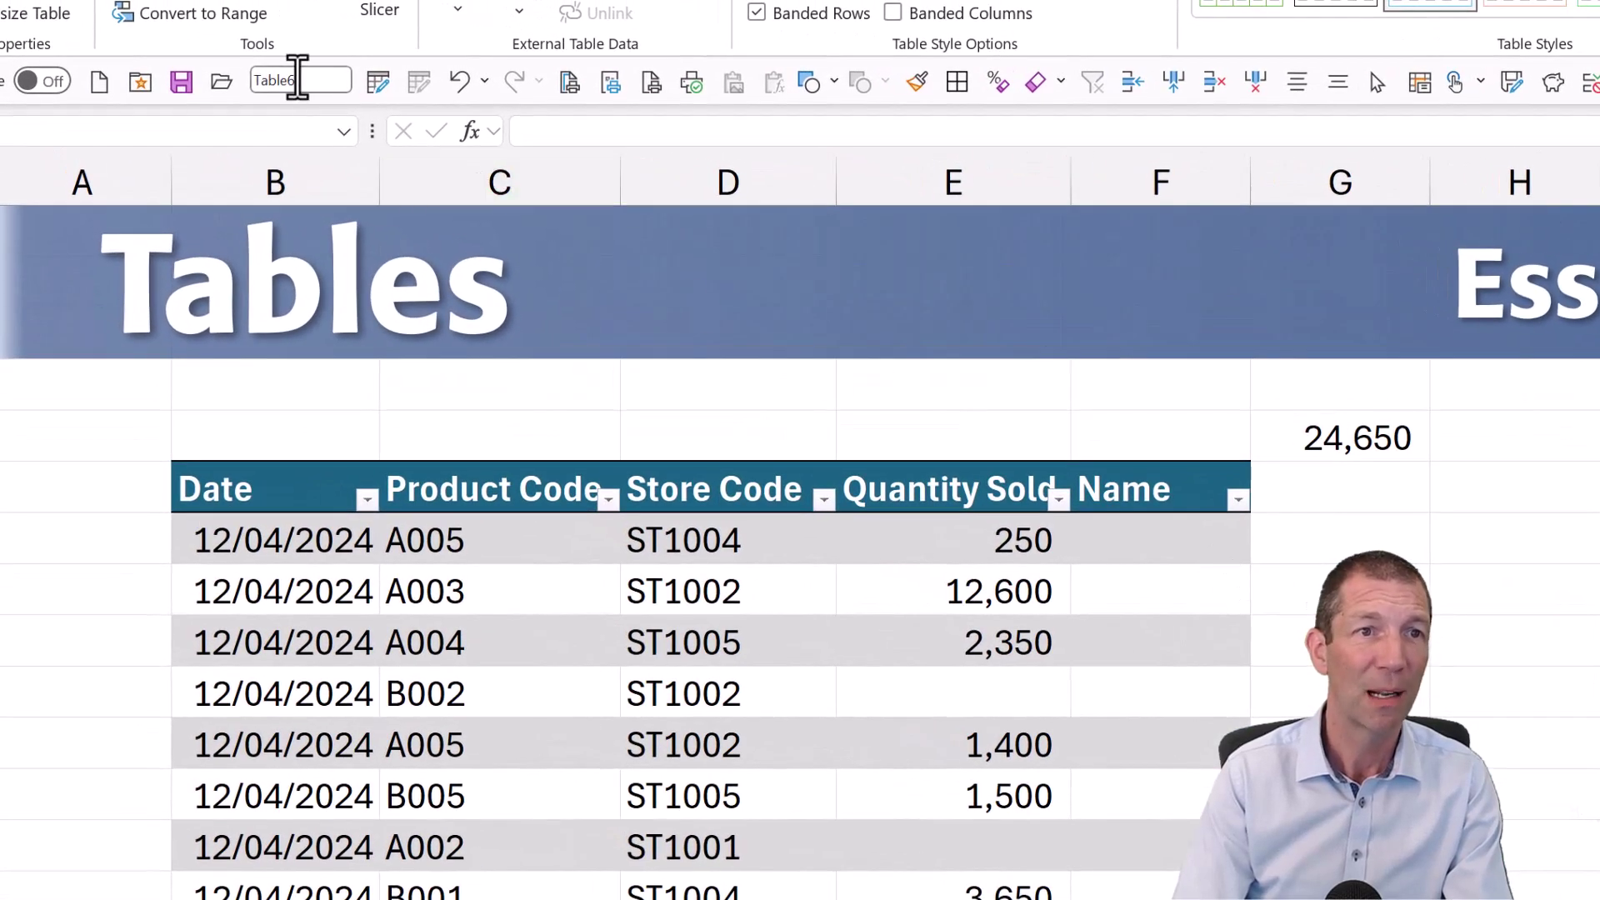
Step: Name the product table tblProducts (typed as 'tblPrioducts')
left_click(290, 76)
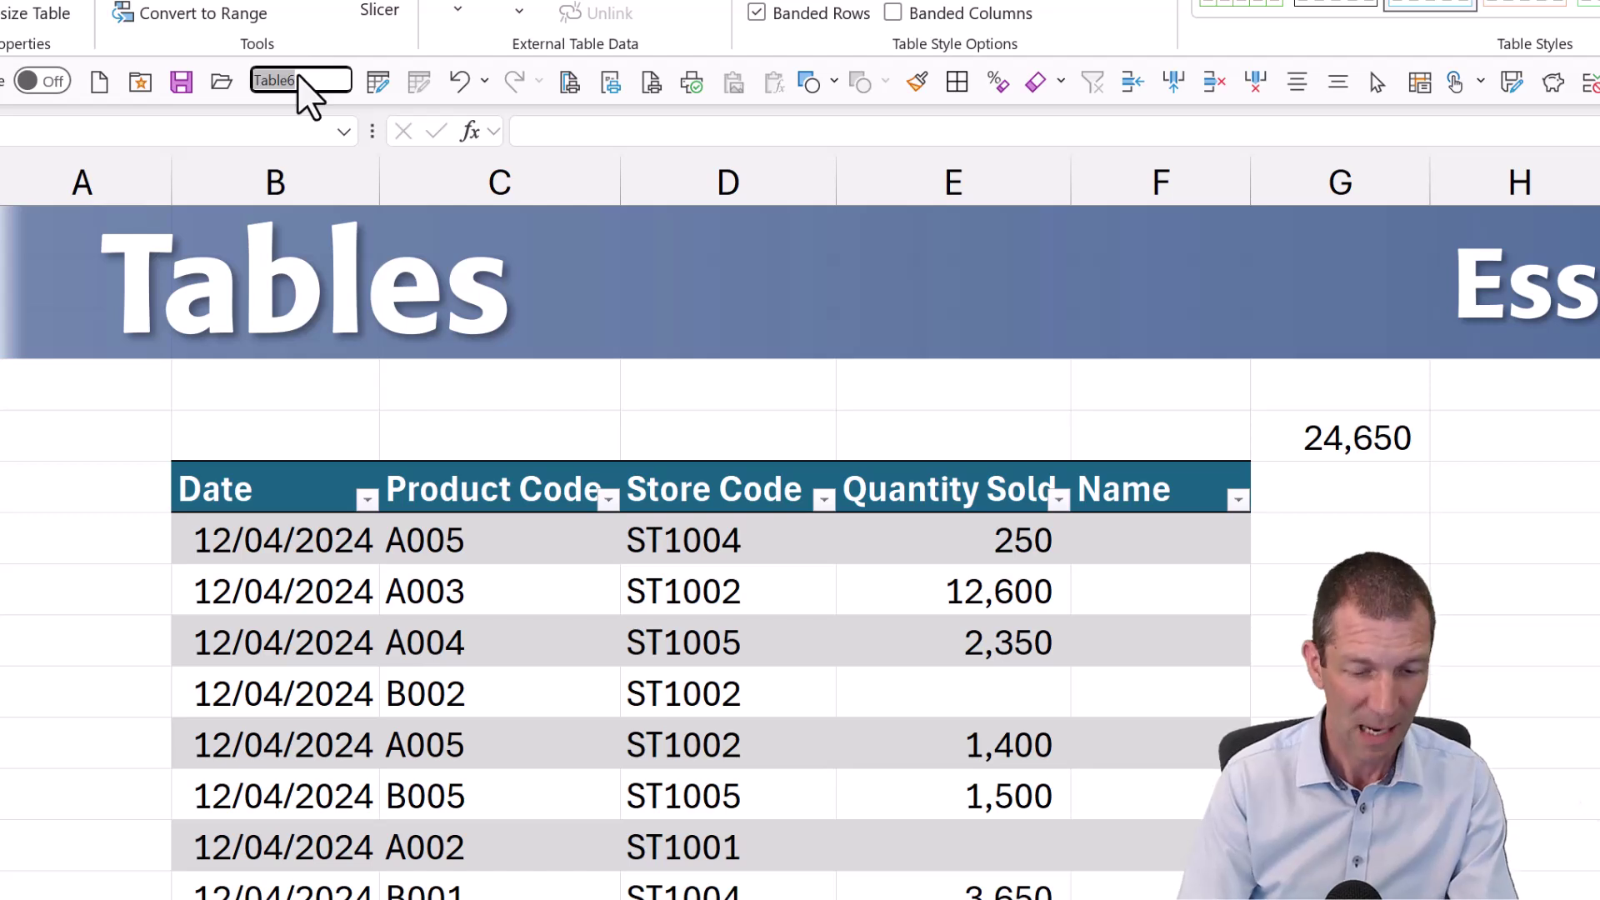
type("tbl")
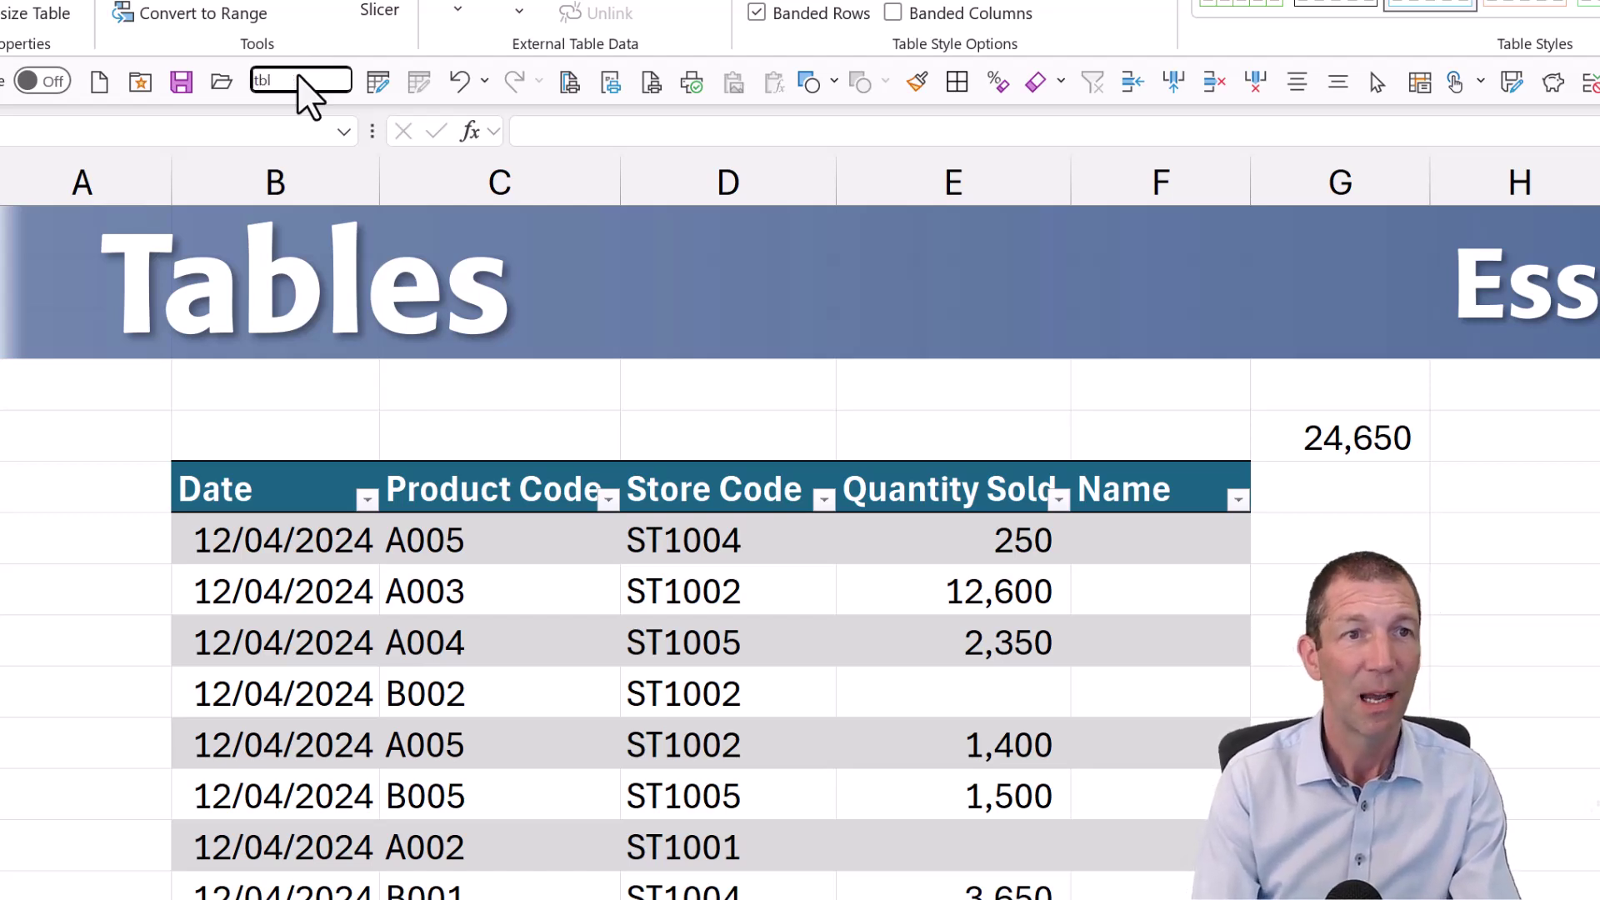
type("Pri")
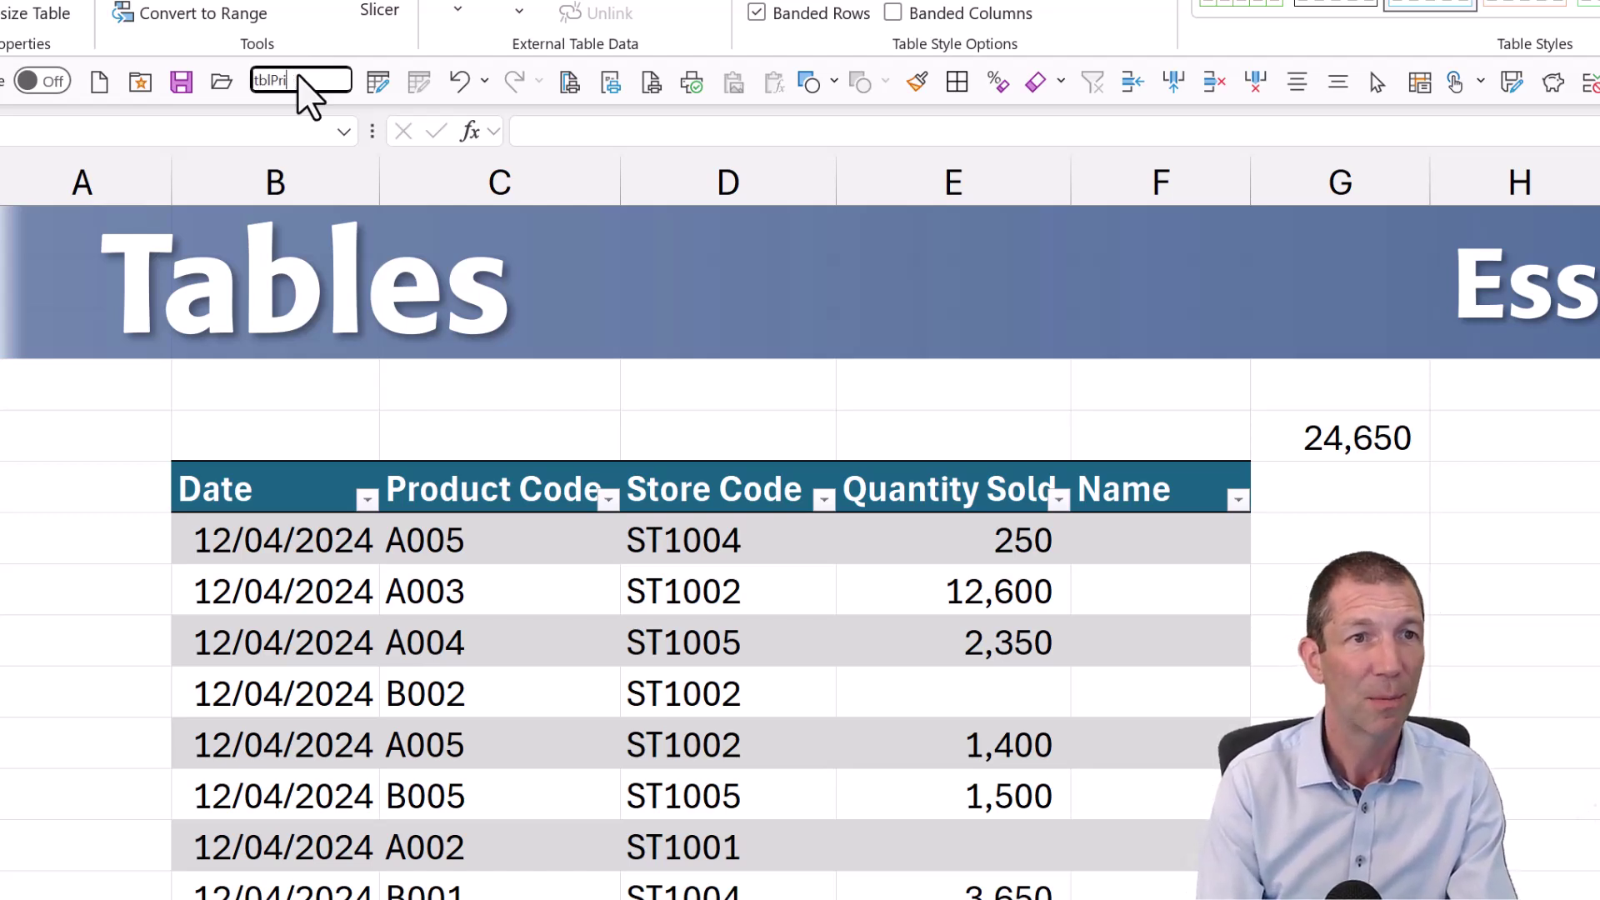
type("oducts")
key("Return")
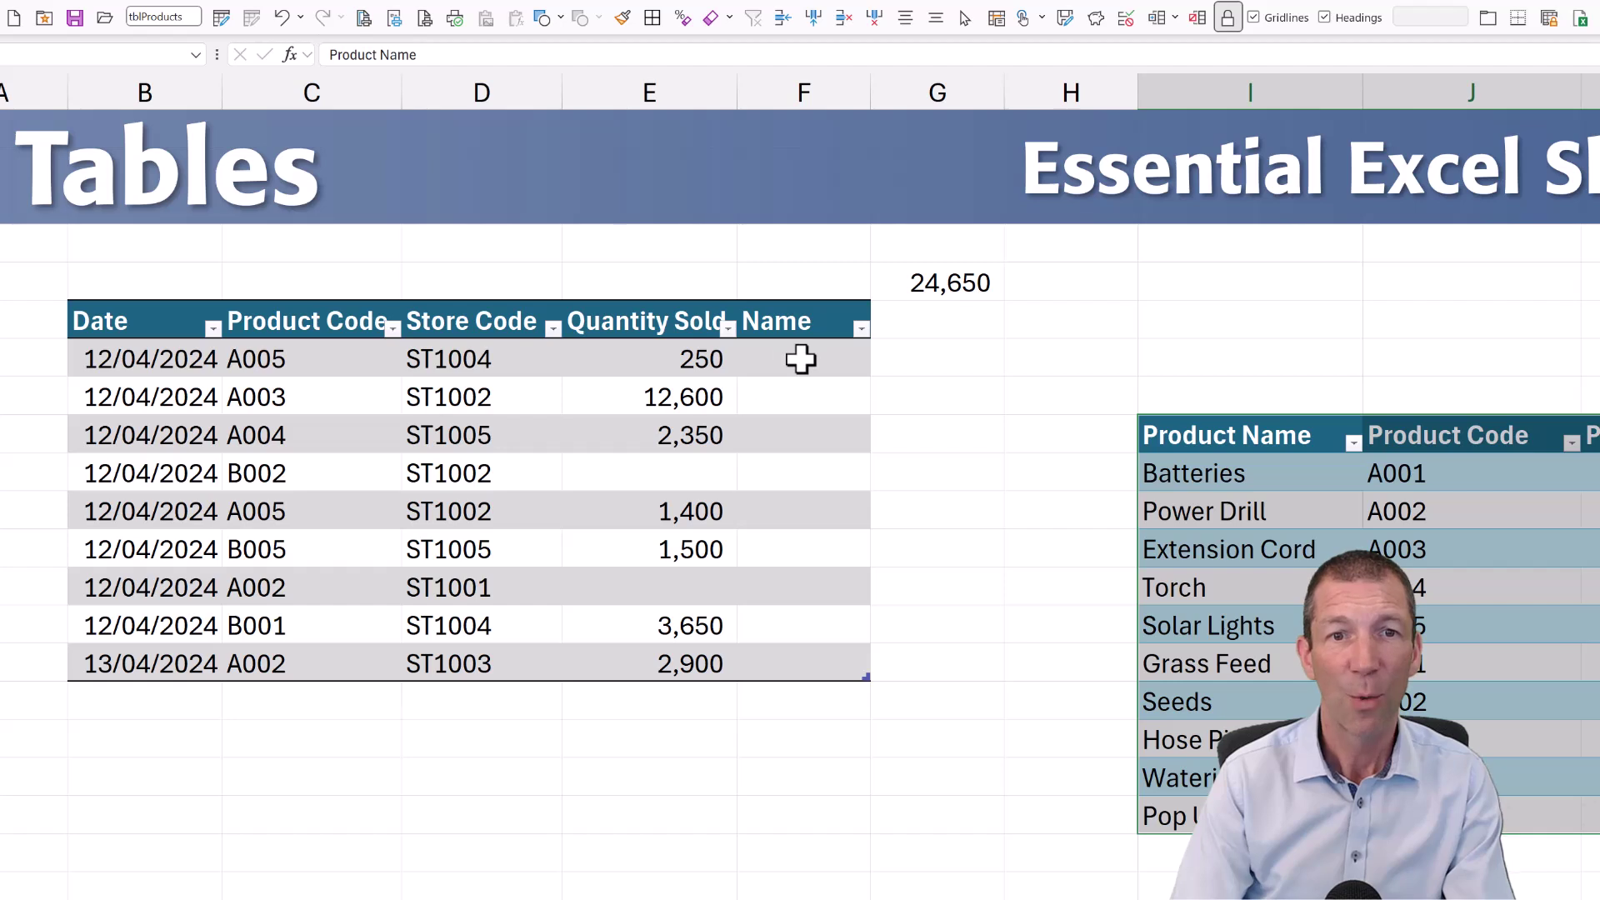
Step: Fill the Name column with =XLOOKUP([@[Product Code]],tblProducts[Product Code],tblProducts[Product Name])
left_click(800, 359)
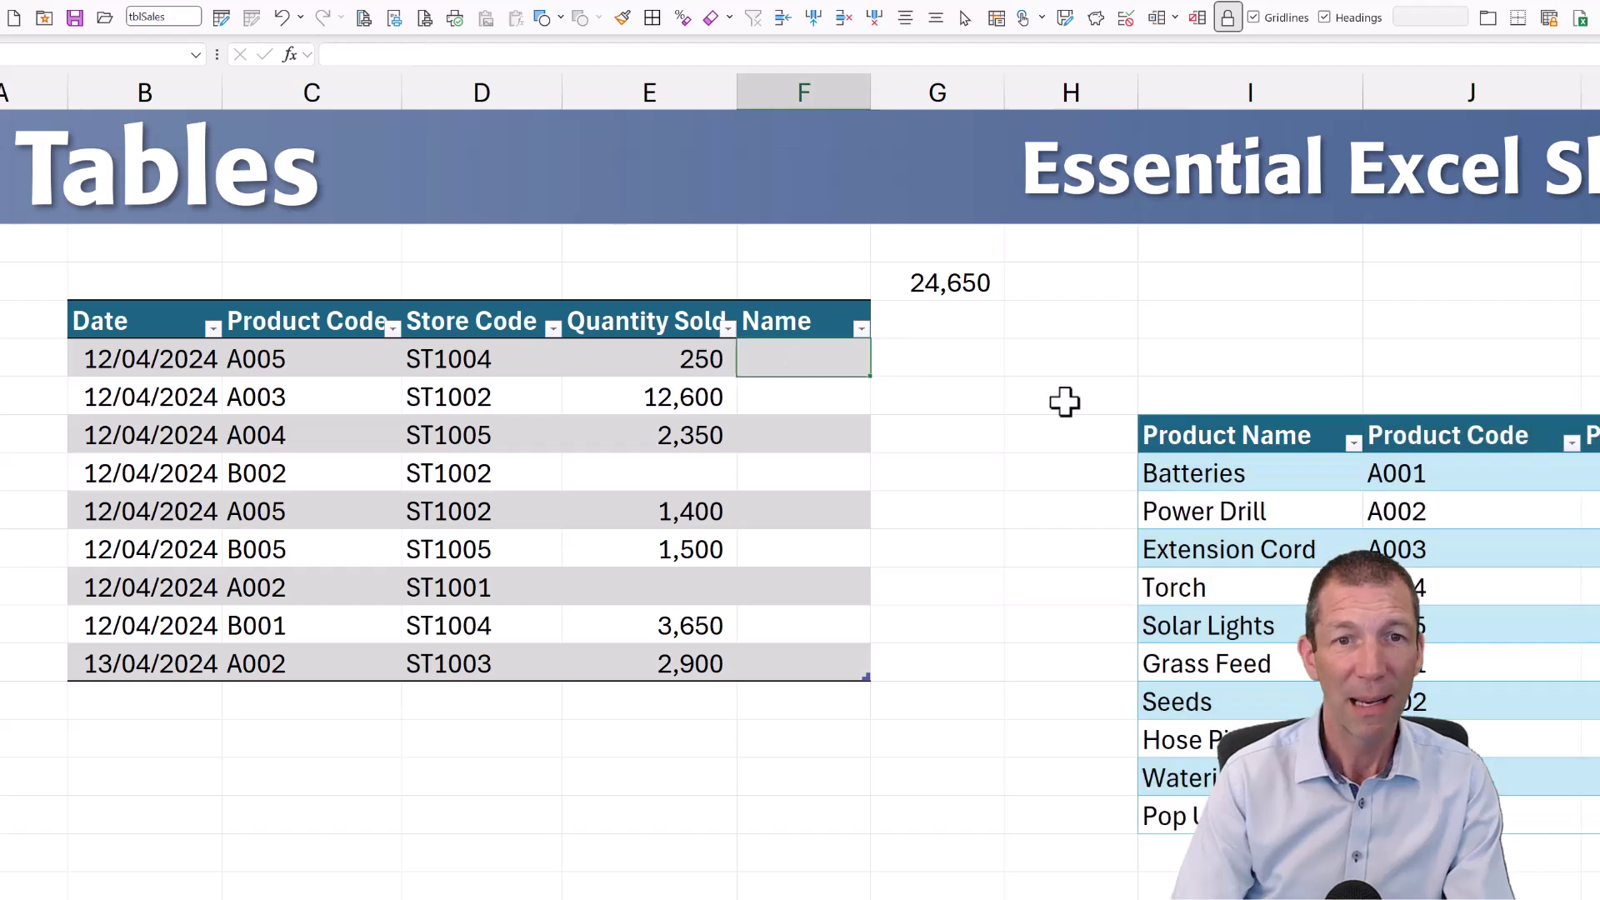
type("=xl")
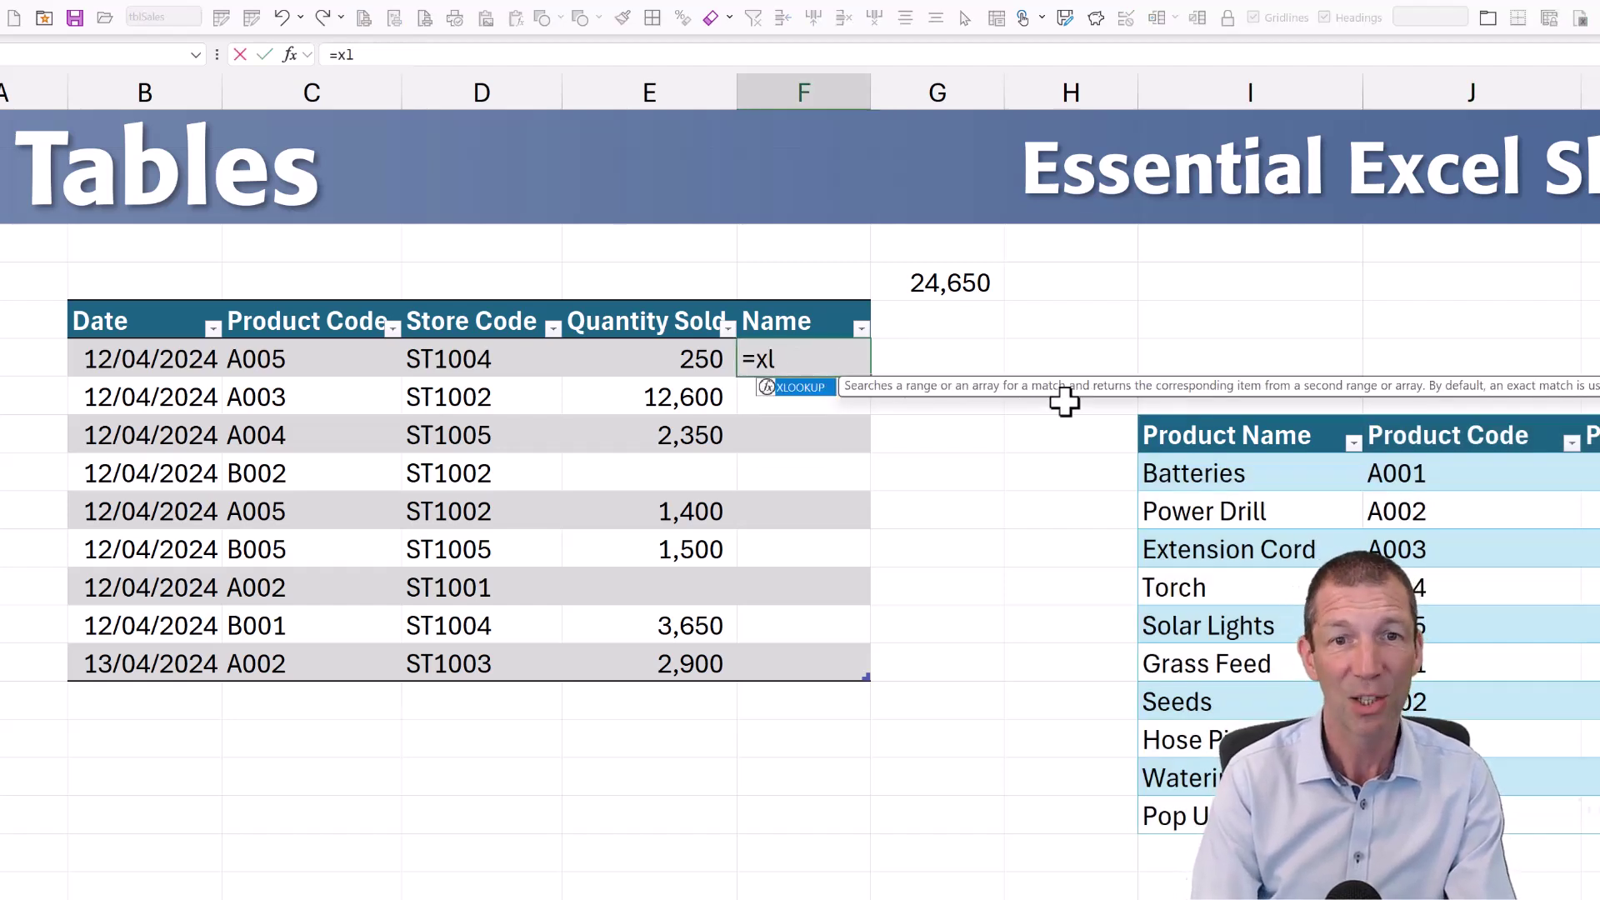
key("Tab")
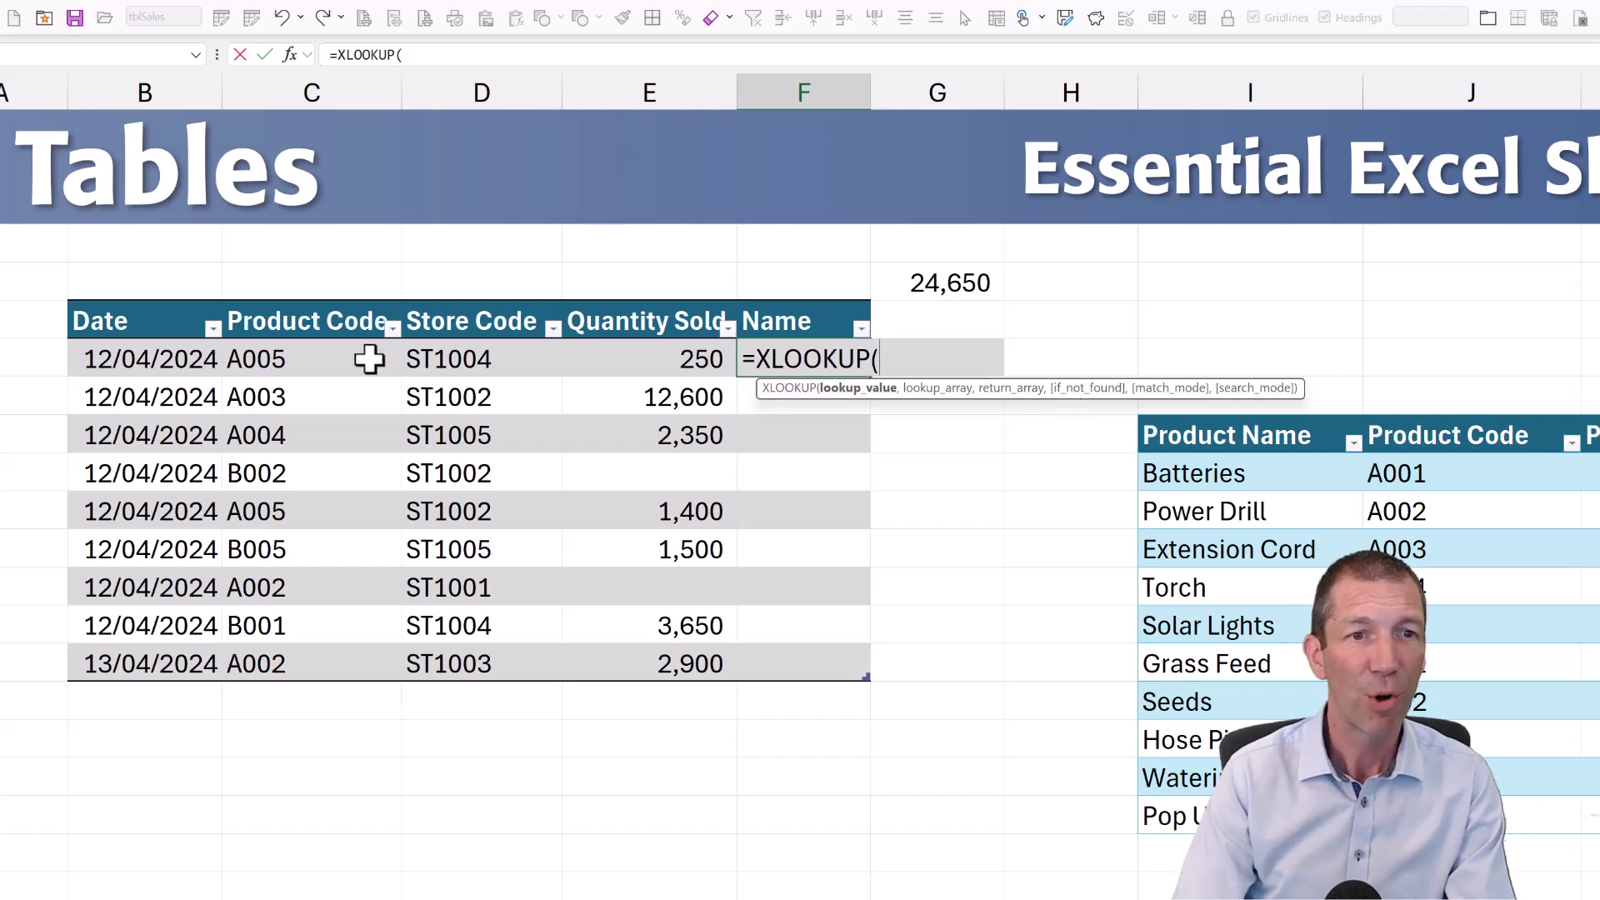
left_click(369, 359)
type(",")
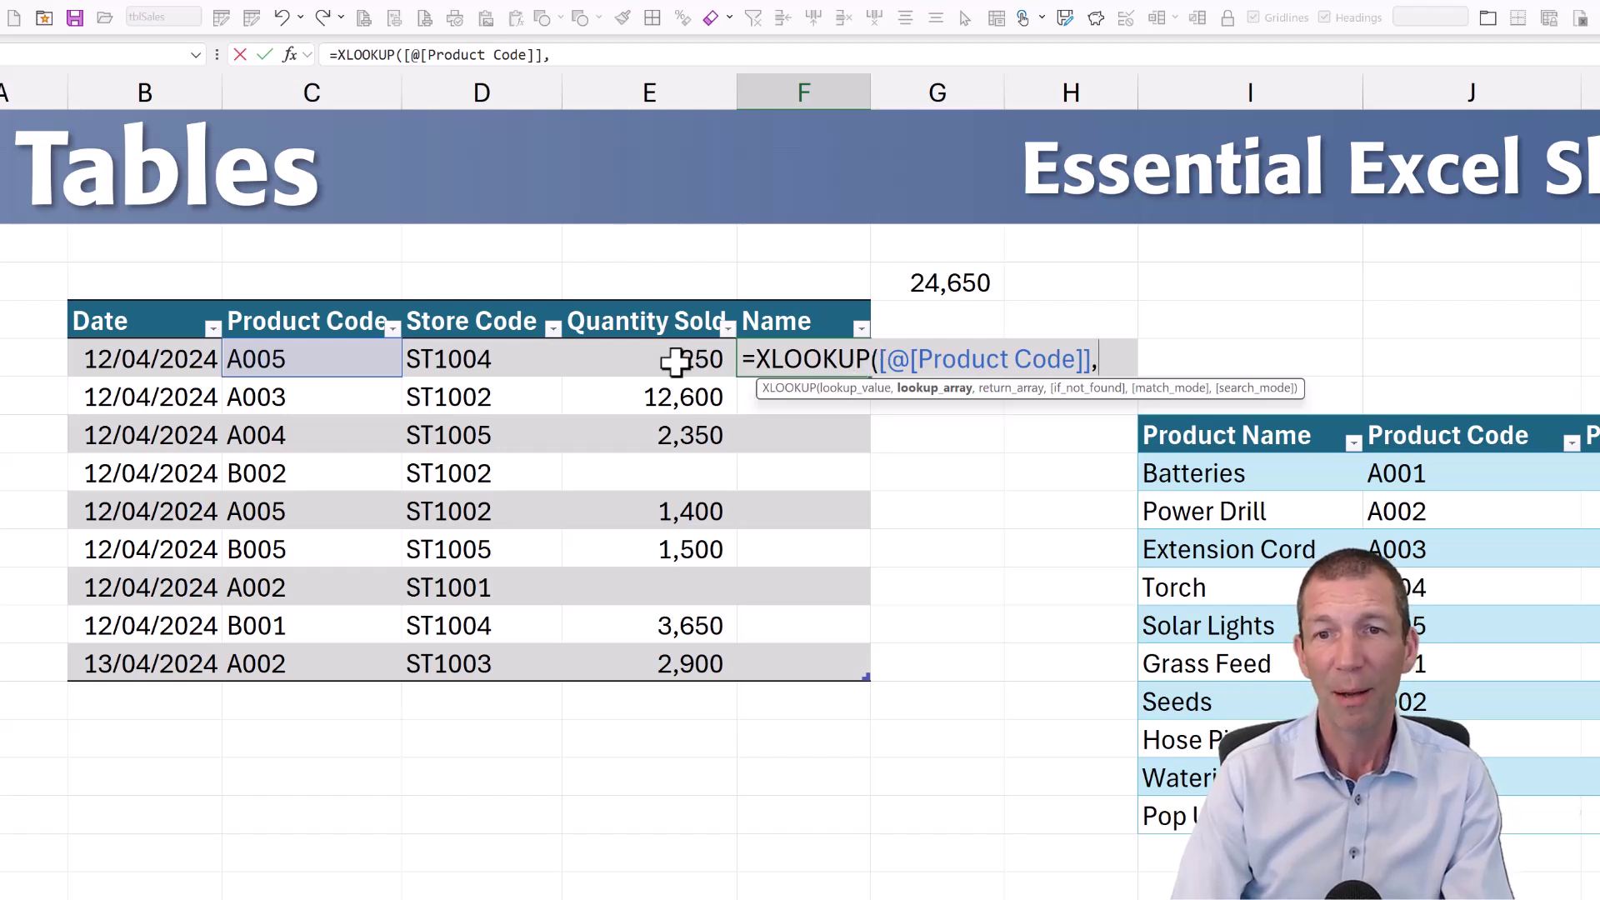
left_click(1475, 547)
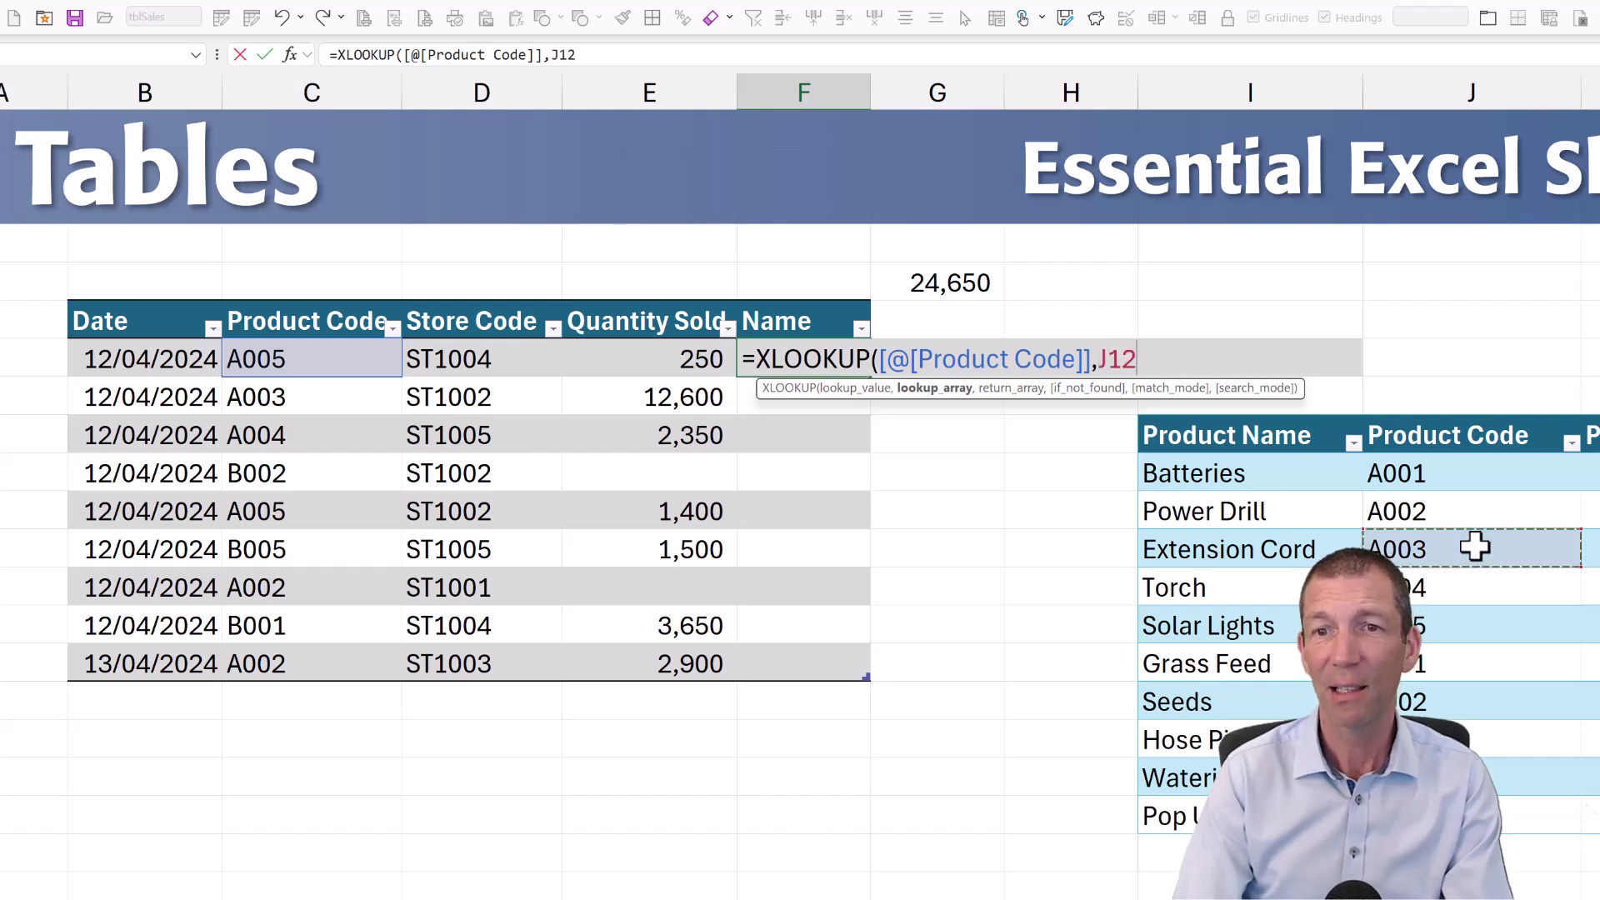
key("ctrl+space")
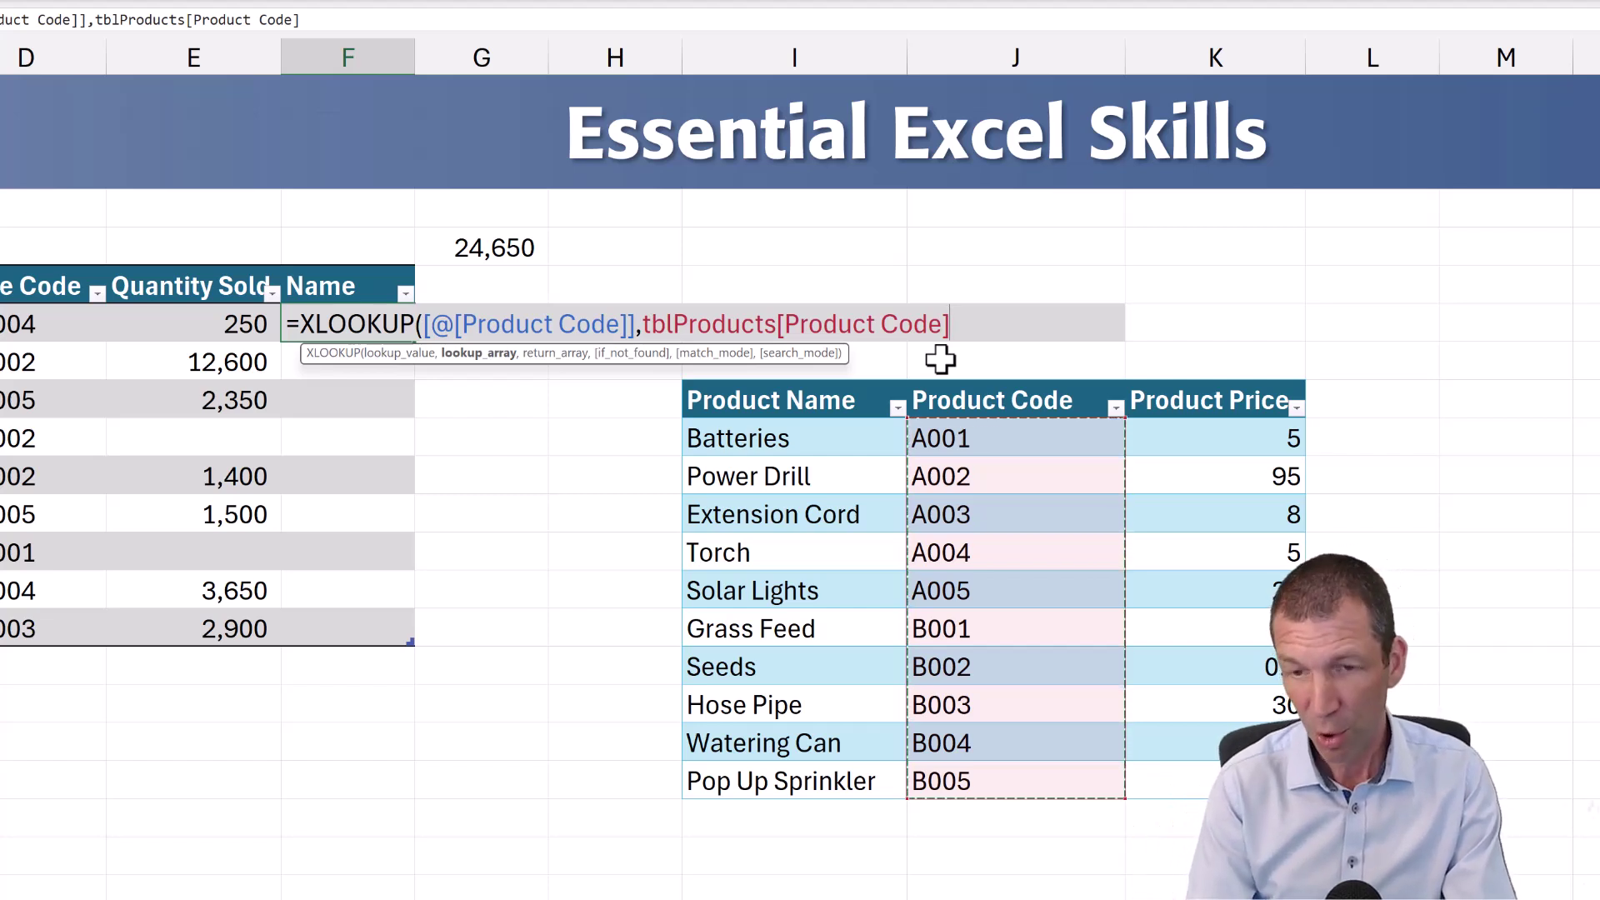
type(",")
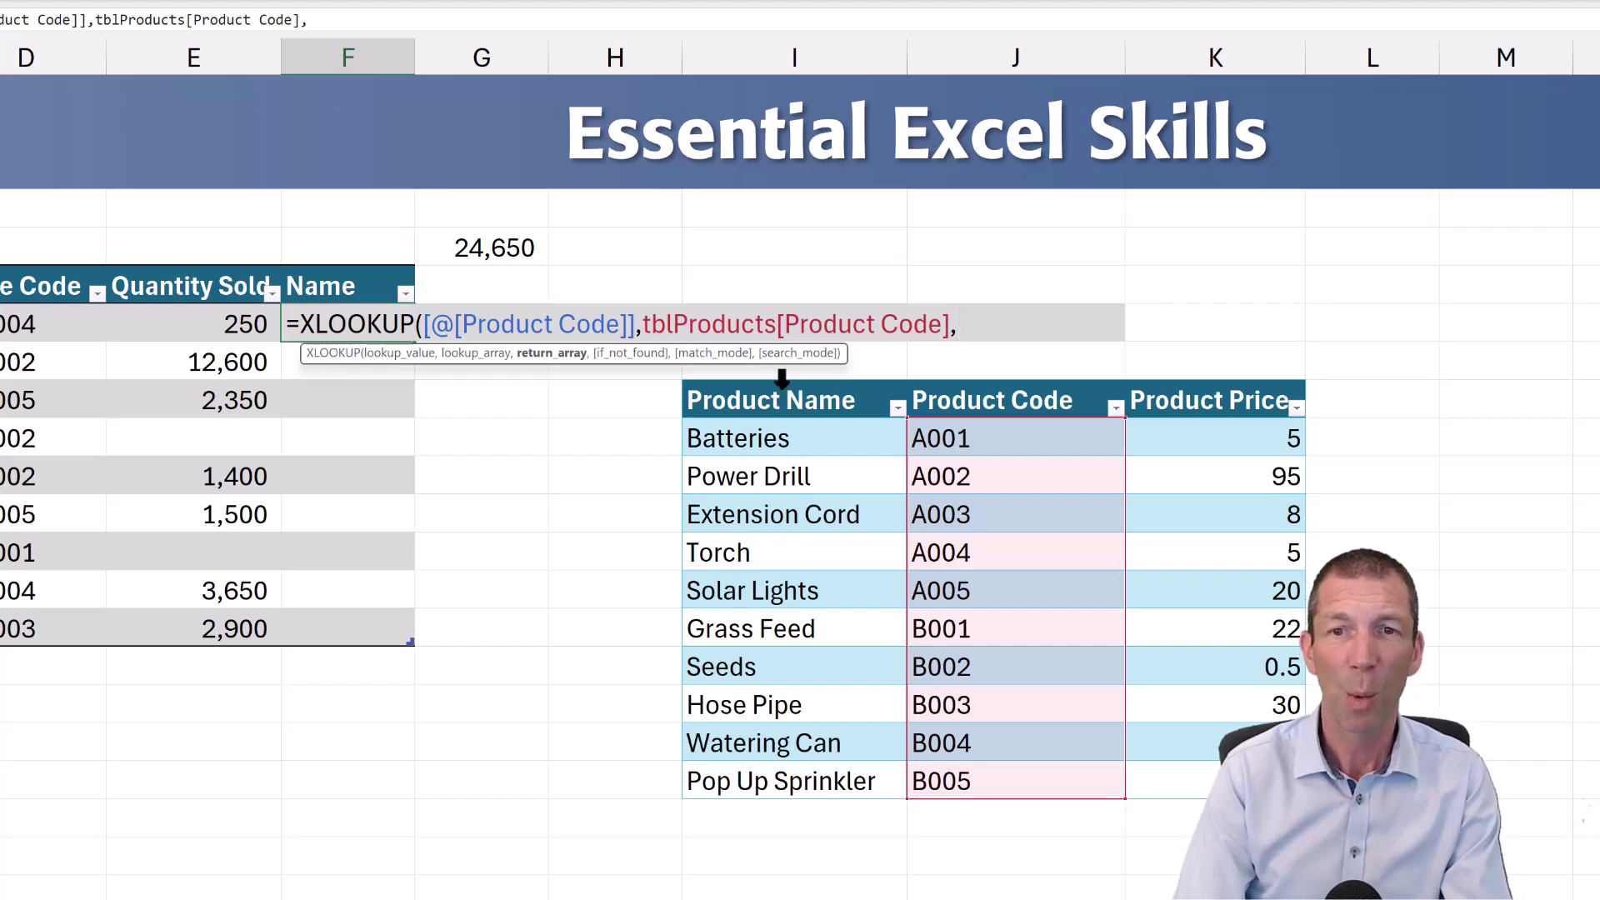
left_click(782, 379)
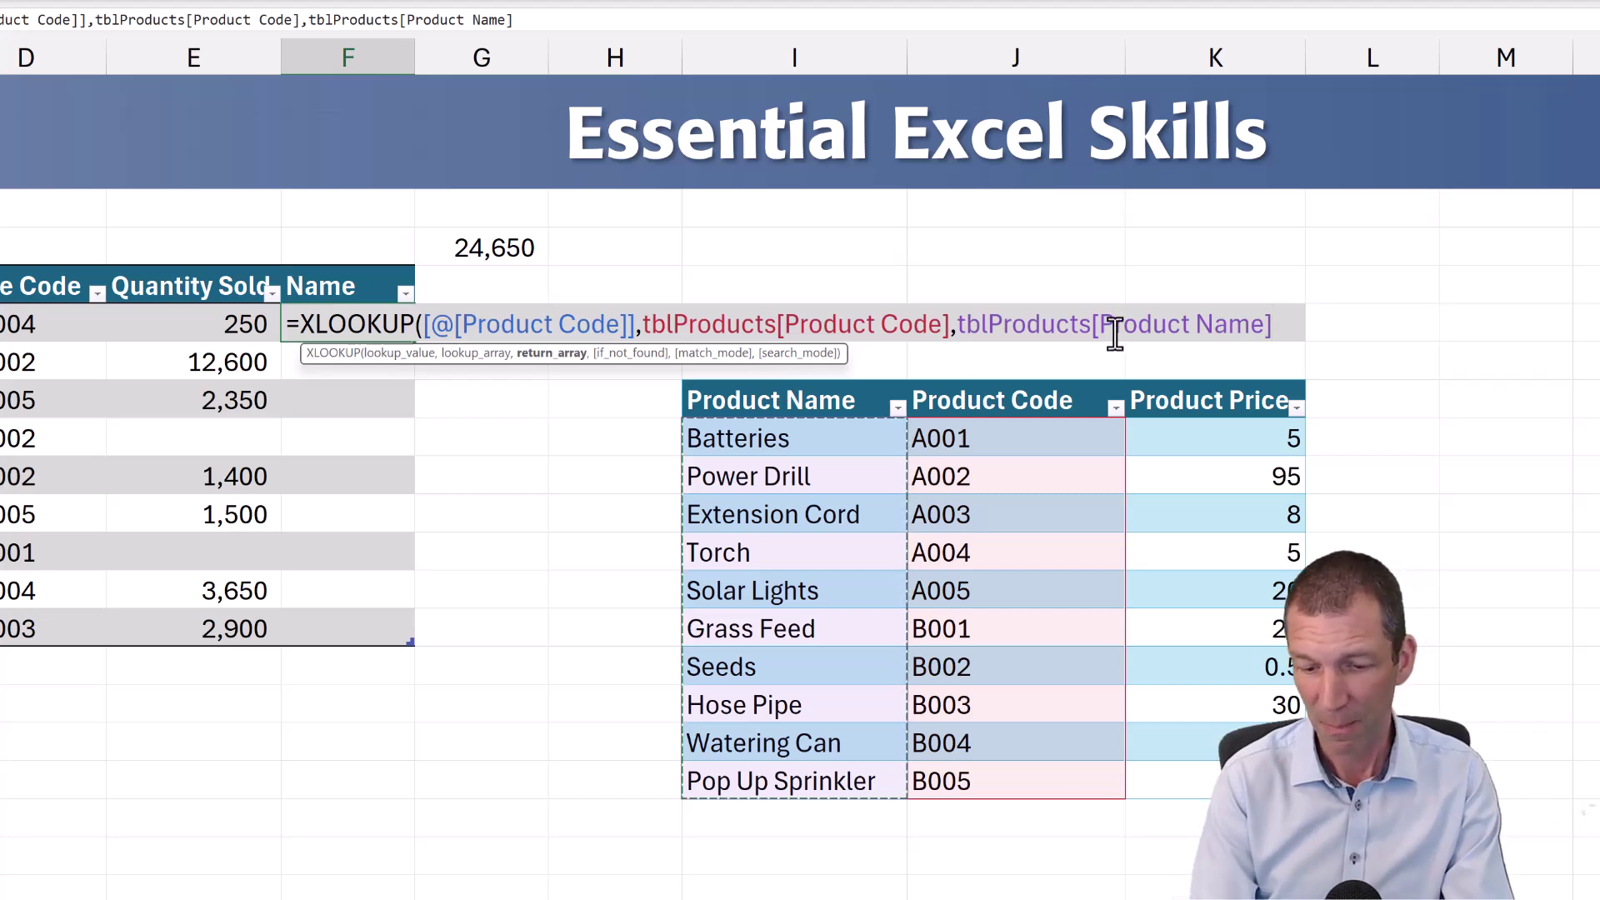
type(")")
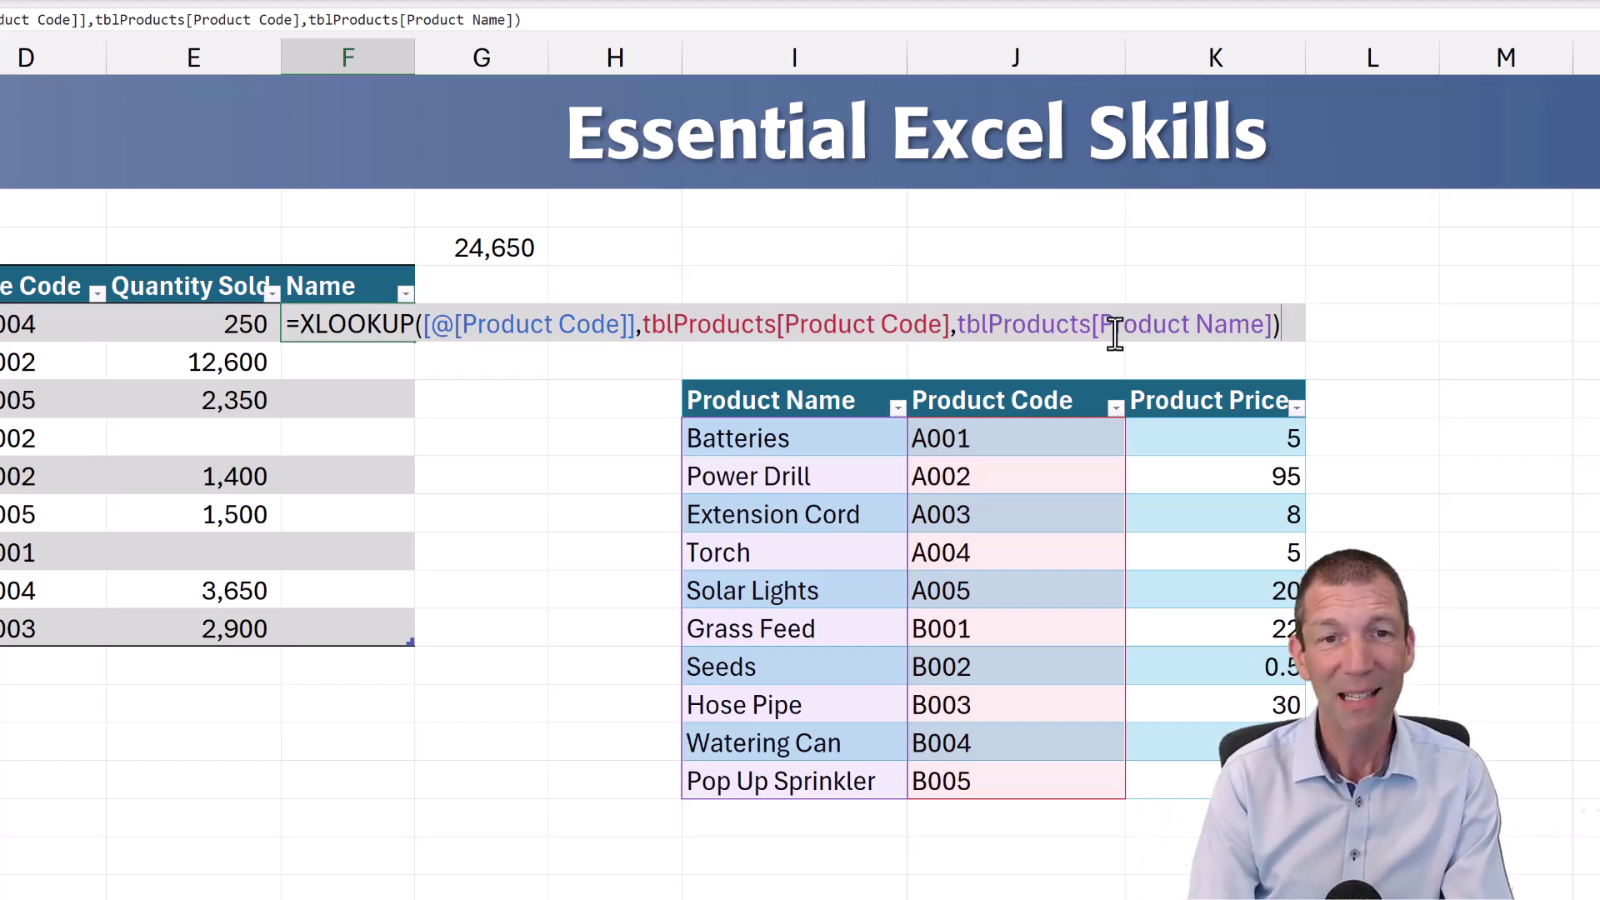
key("Return")
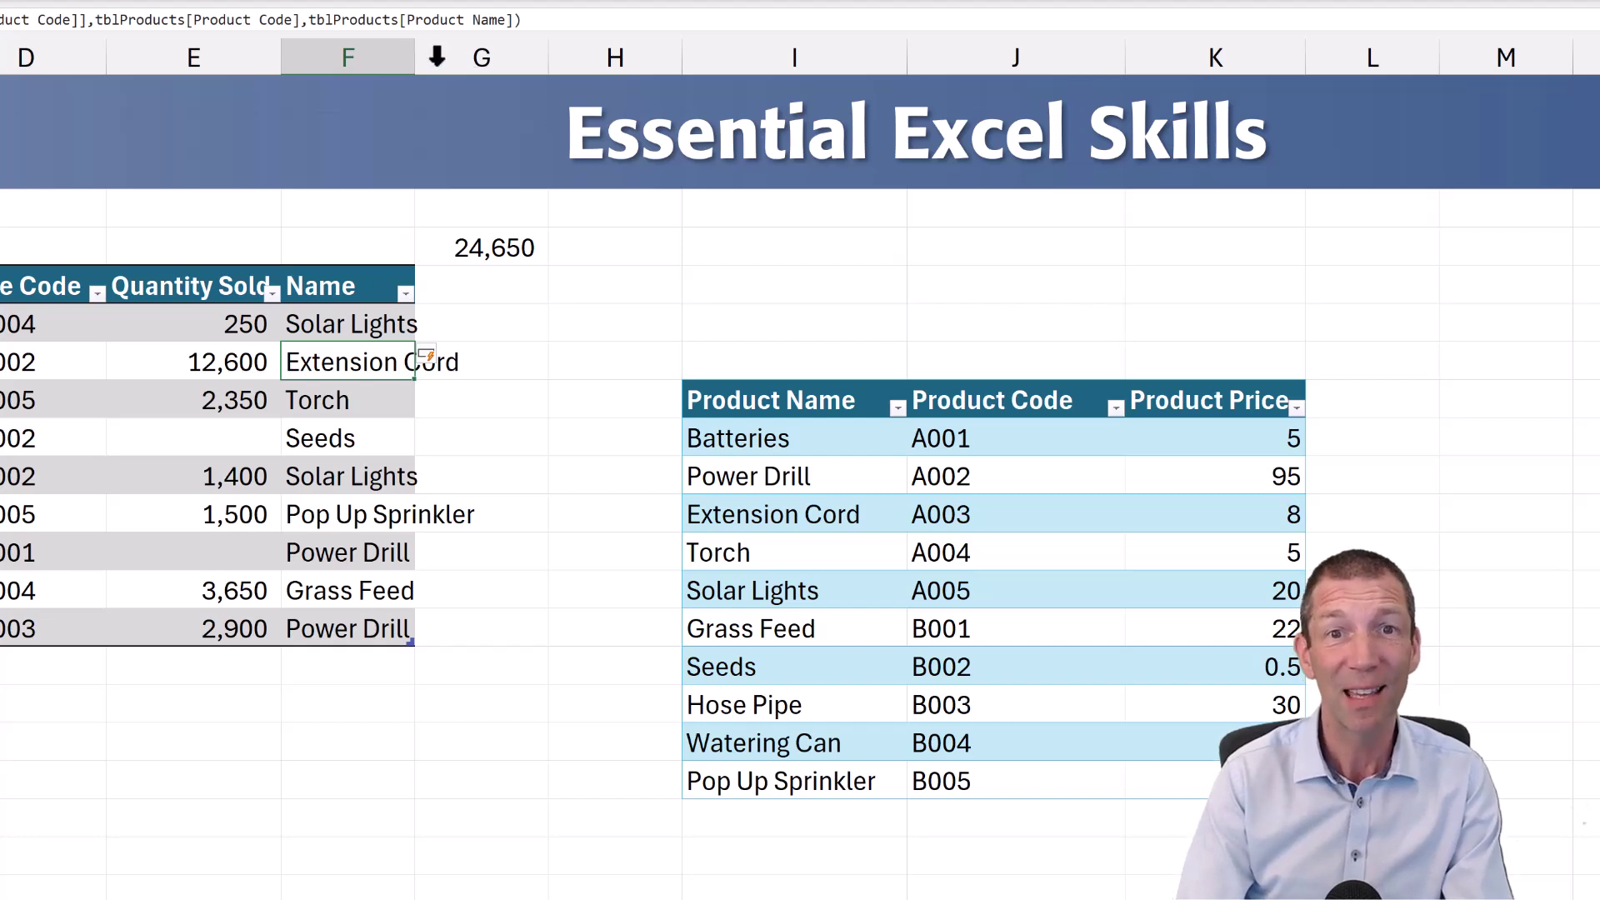
Step: Widen the Name column and select the loose sales rows from B30 down to the last row
left_click_drag(417, 56, 480, 70)
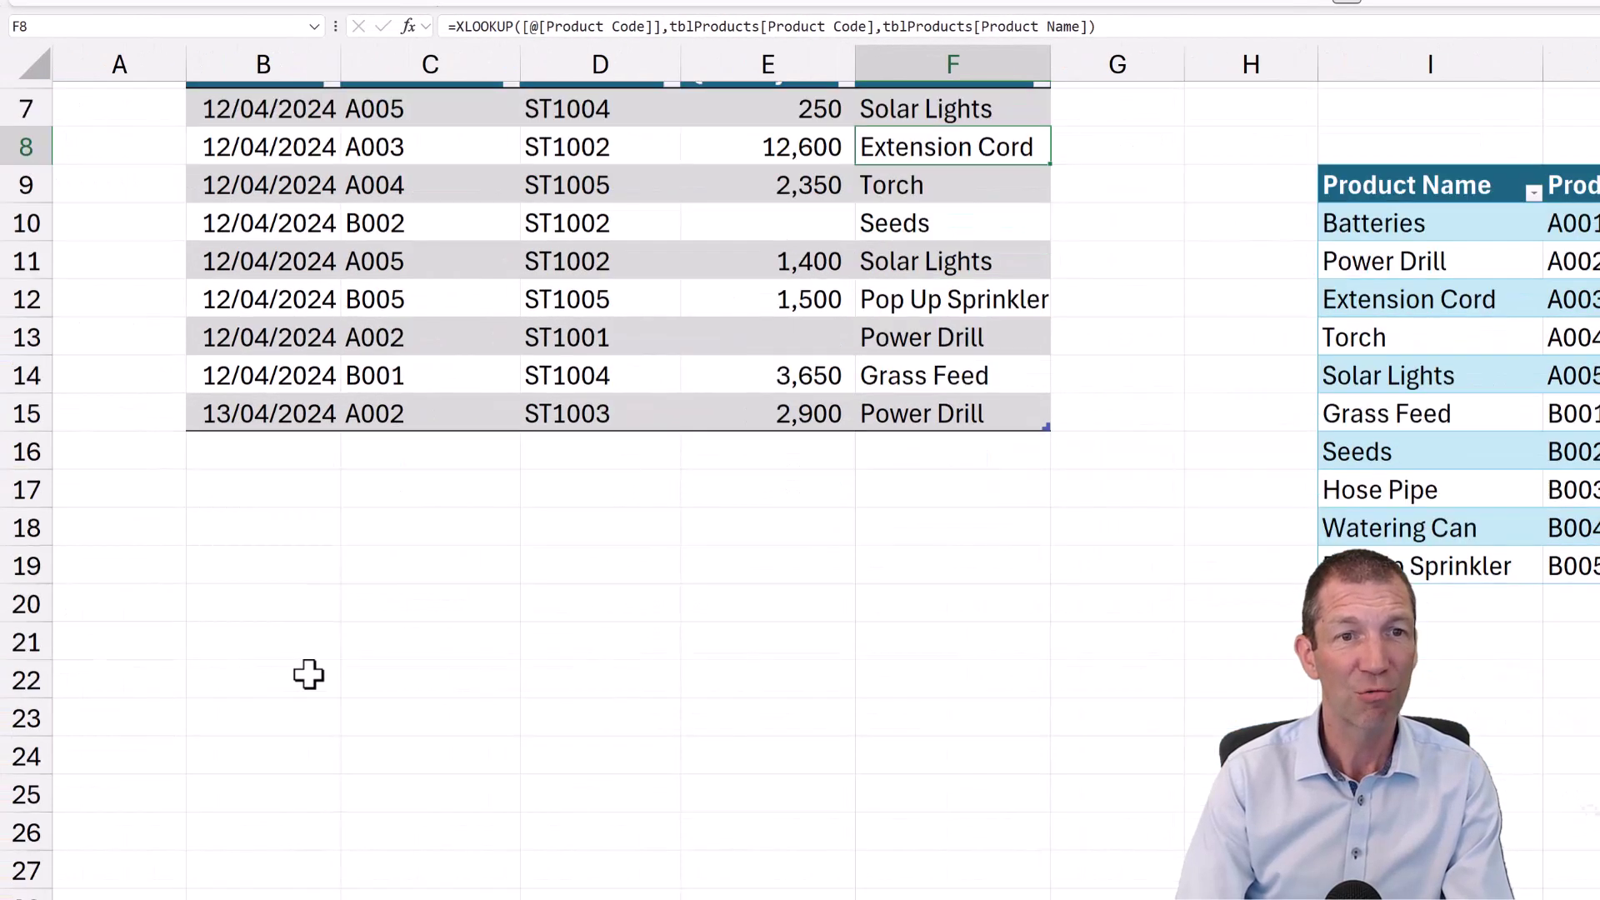
scroll(308, 673, "down", 3)
left_click(297, 635)
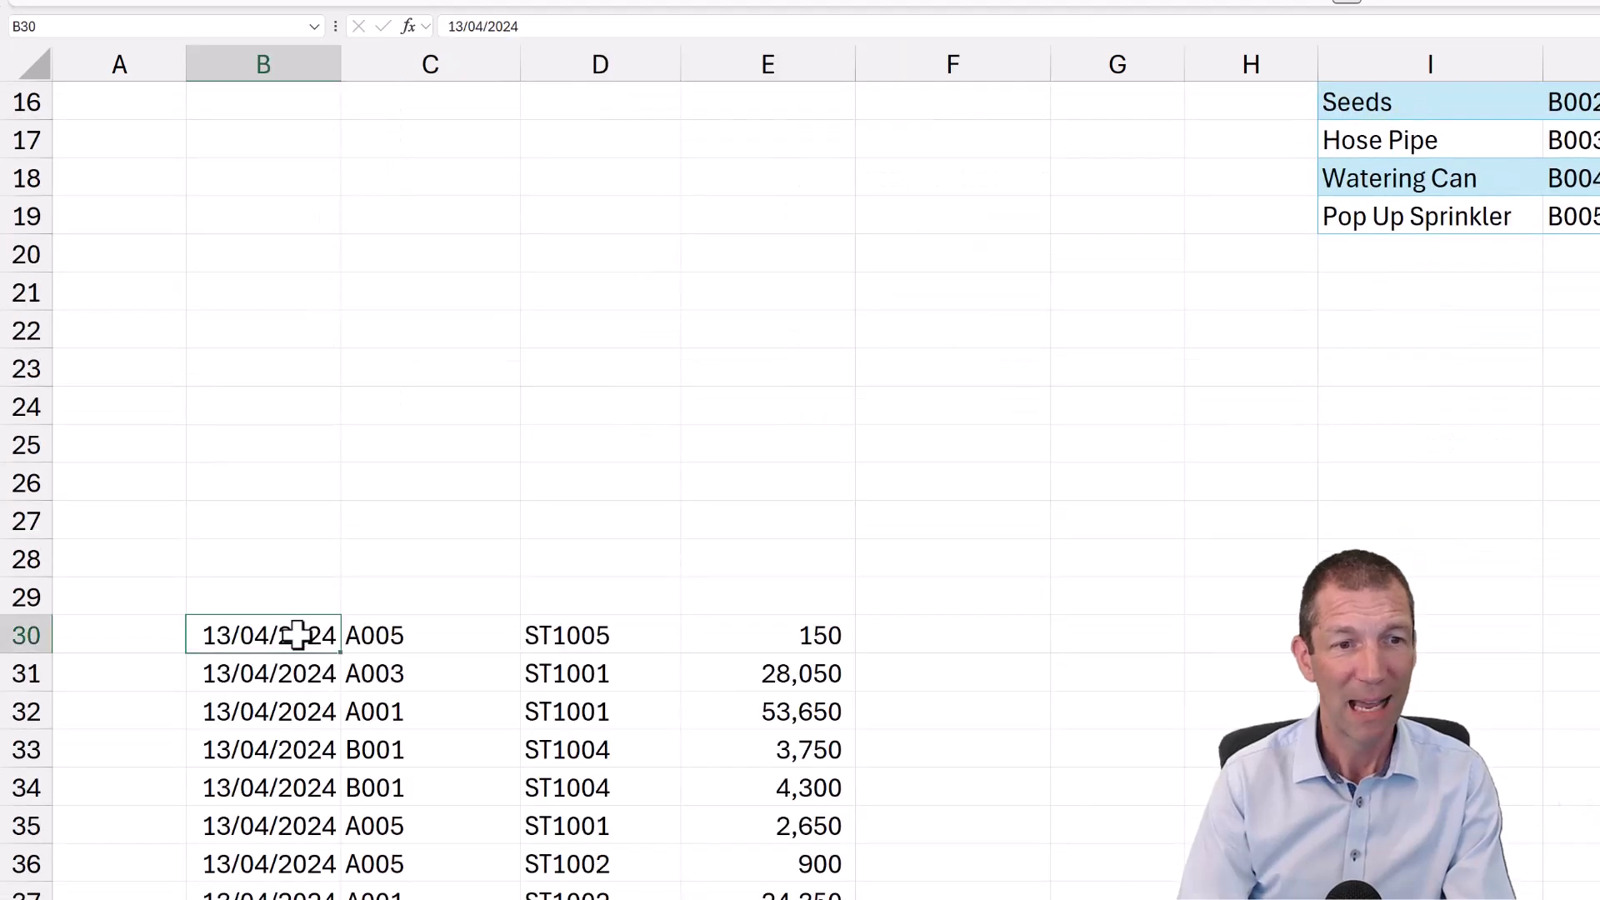
key("ctrl+shift+Right")
key("ctrl+shift+Down")
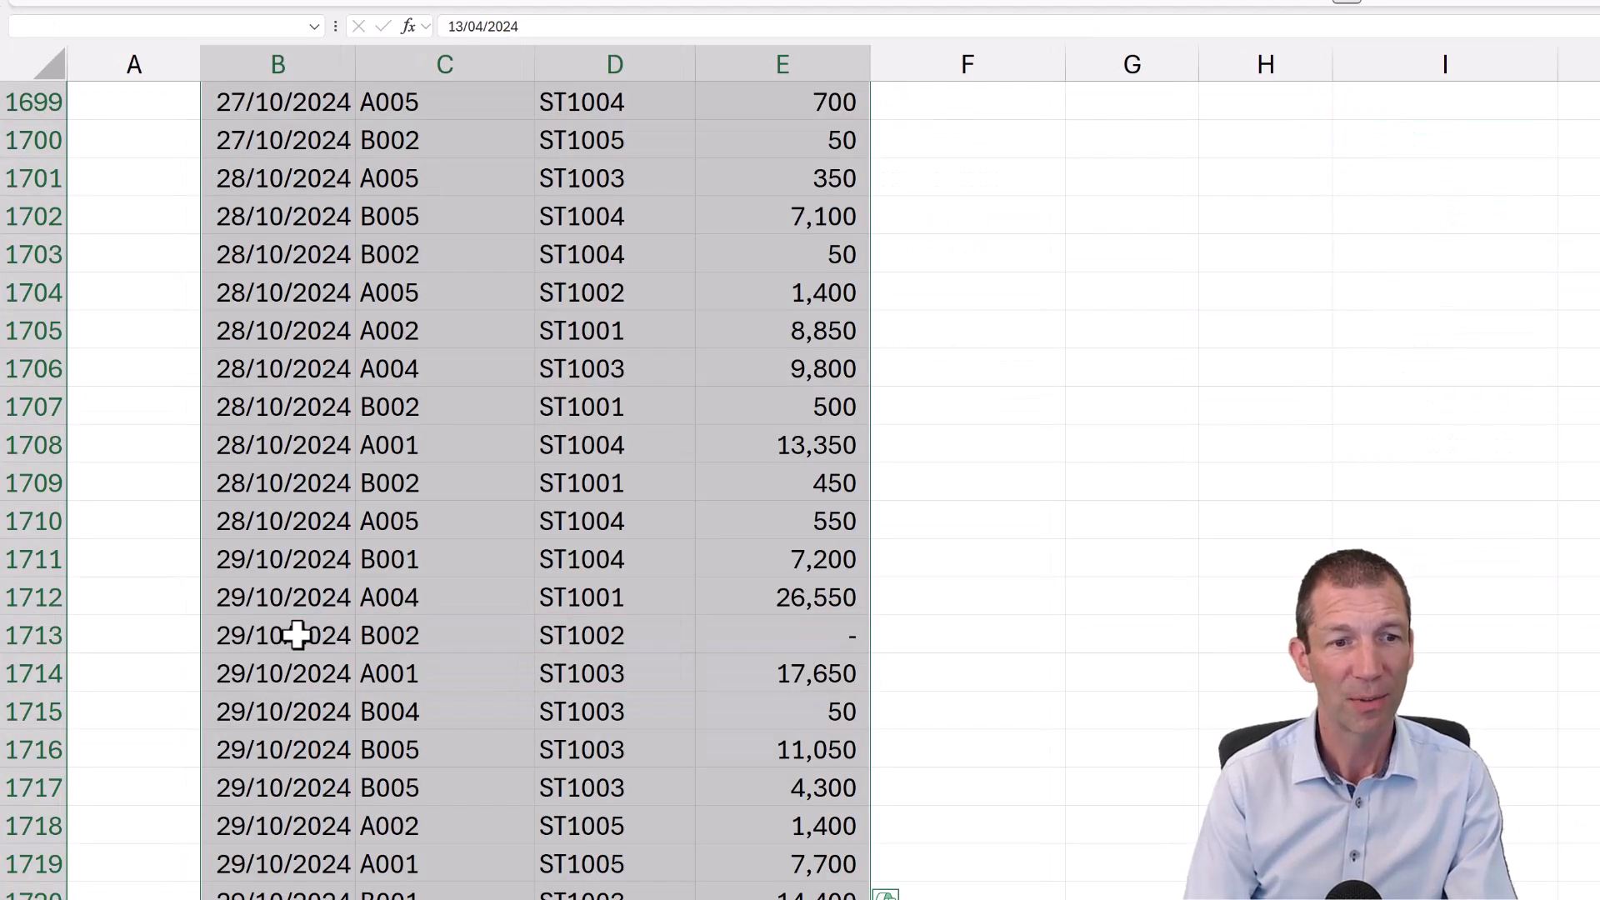
key("ctrl+q")
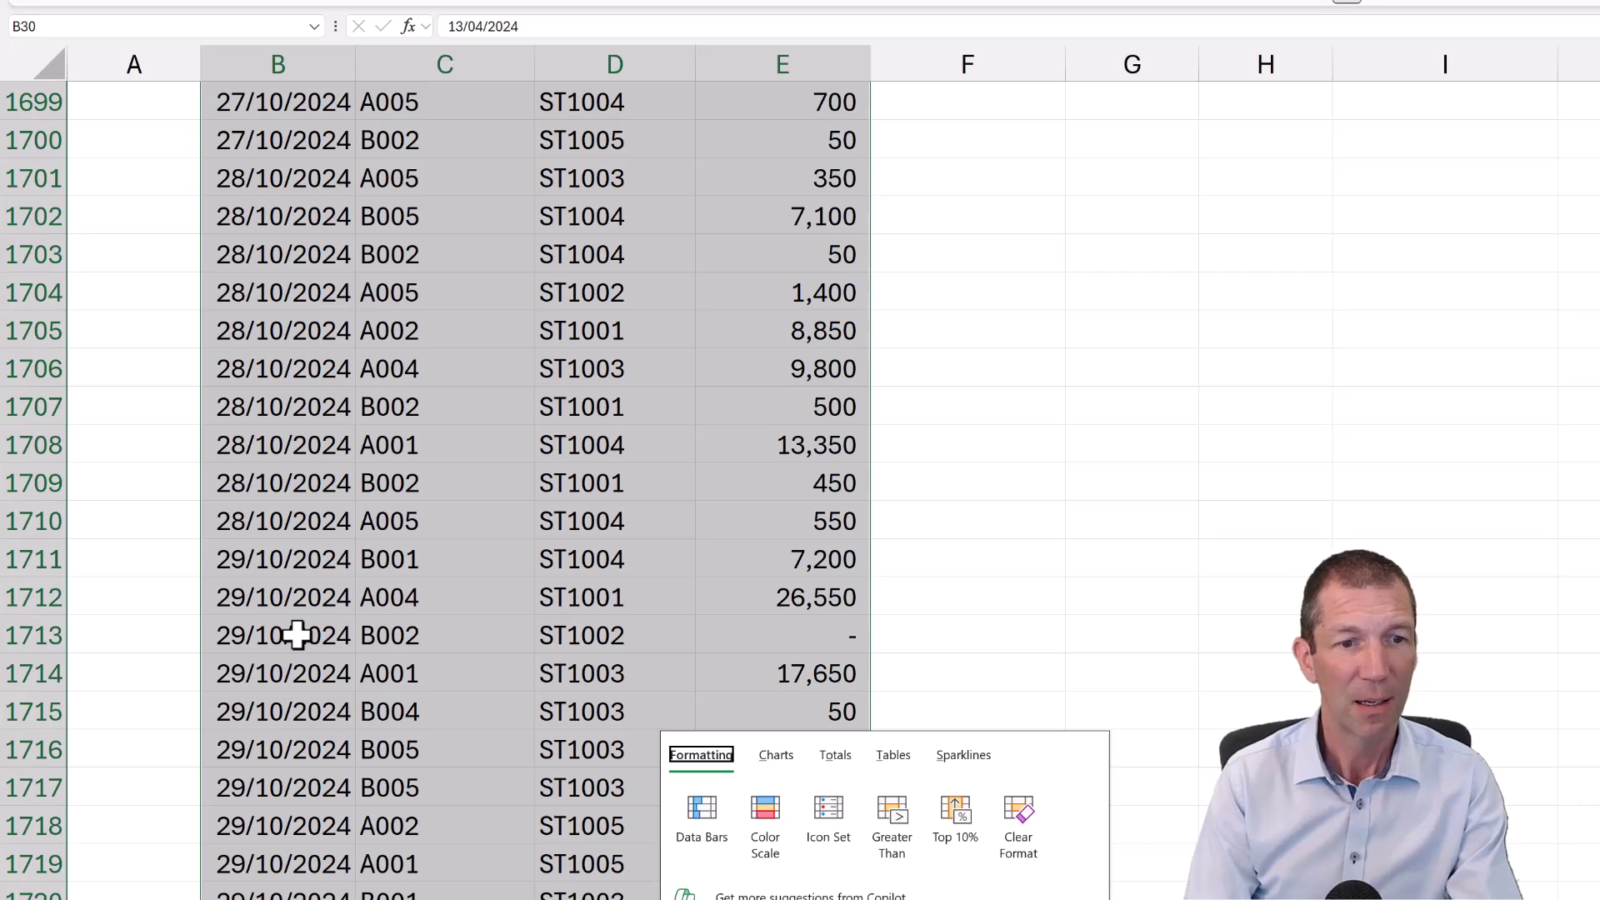
key("Escape")
Step: Cut those rows and paste them at B16 so tblSales extends over them
key("ctrl+x")
key("ctrl+BackSpace")
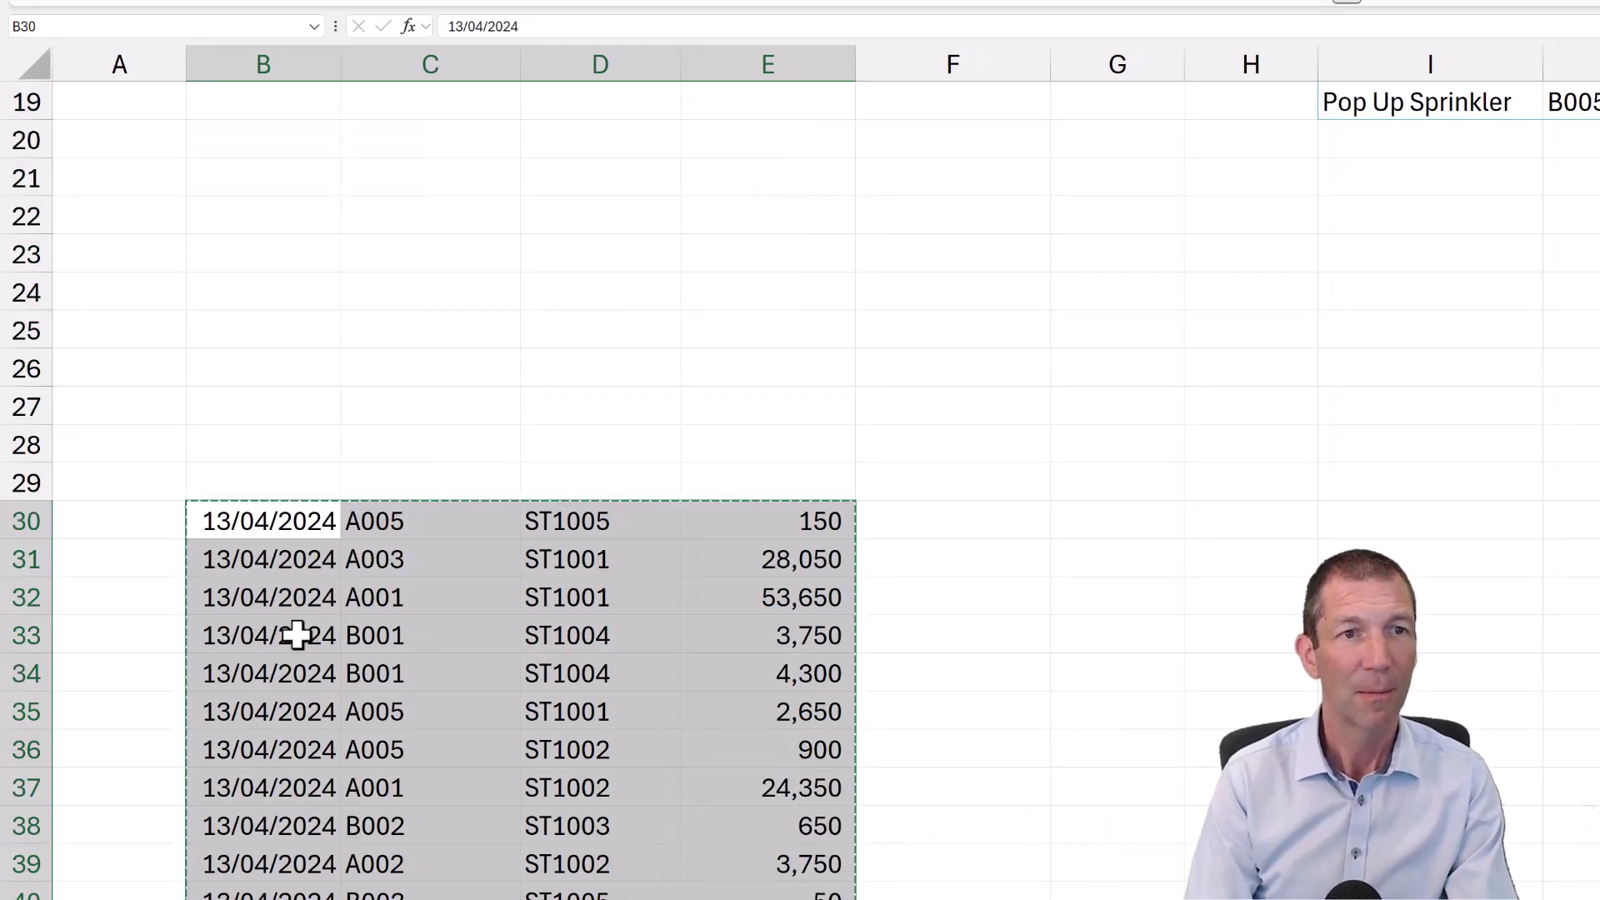
key("ctrl+Up")
key("Up")
key("Down")
key("Down")
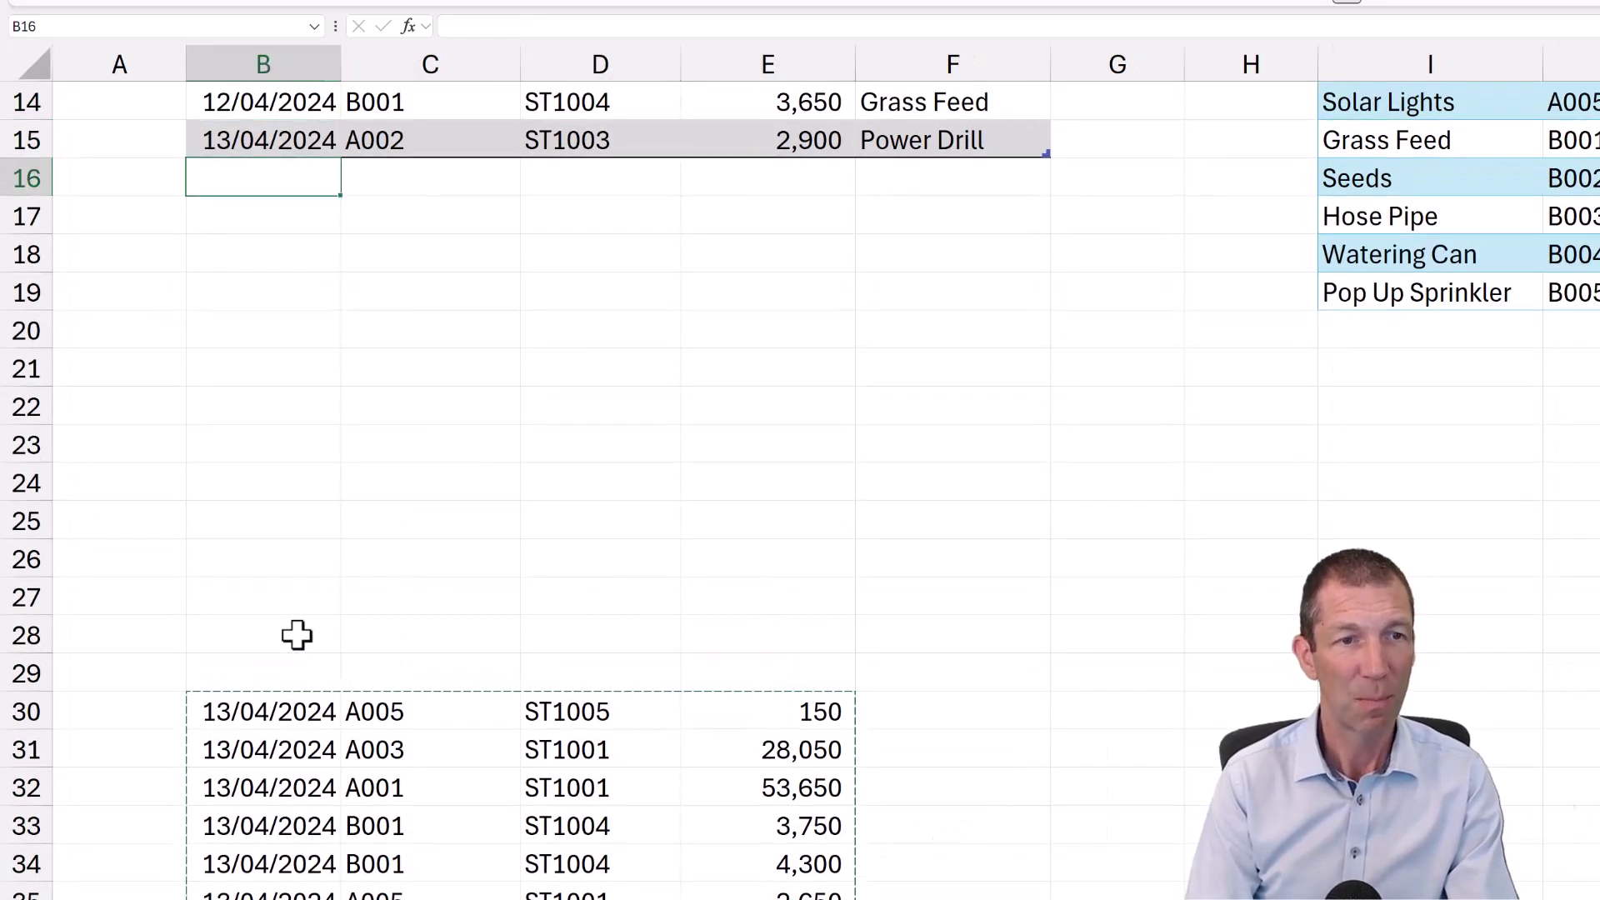
key("ctrl+v")
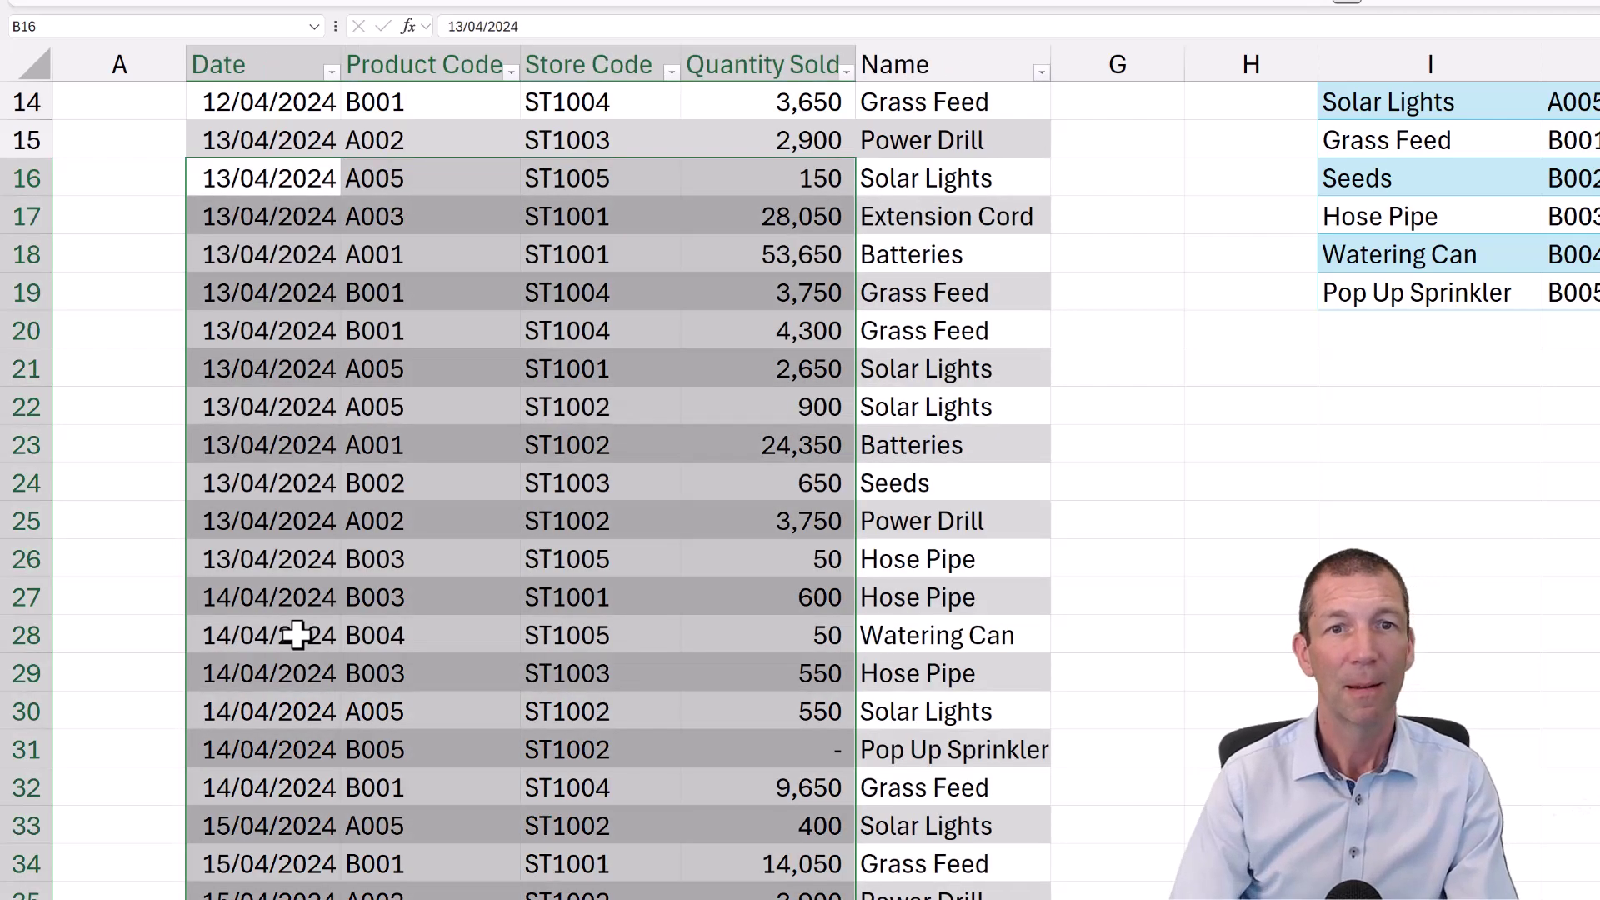
left_click(982, 218)
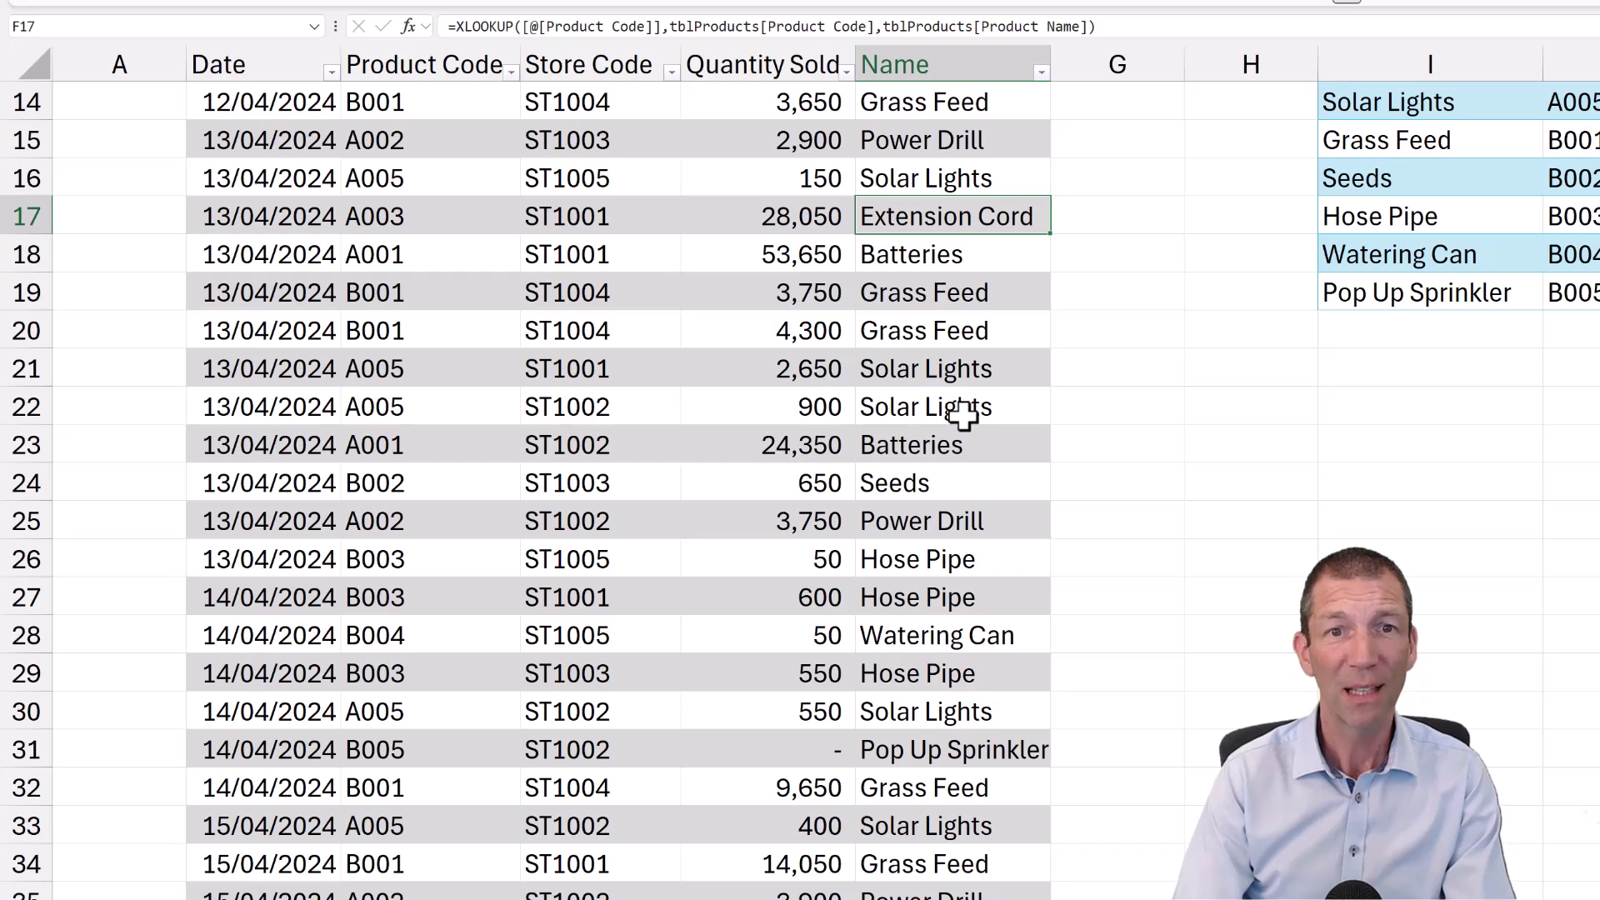
scroll(962, 414, "up", 5)
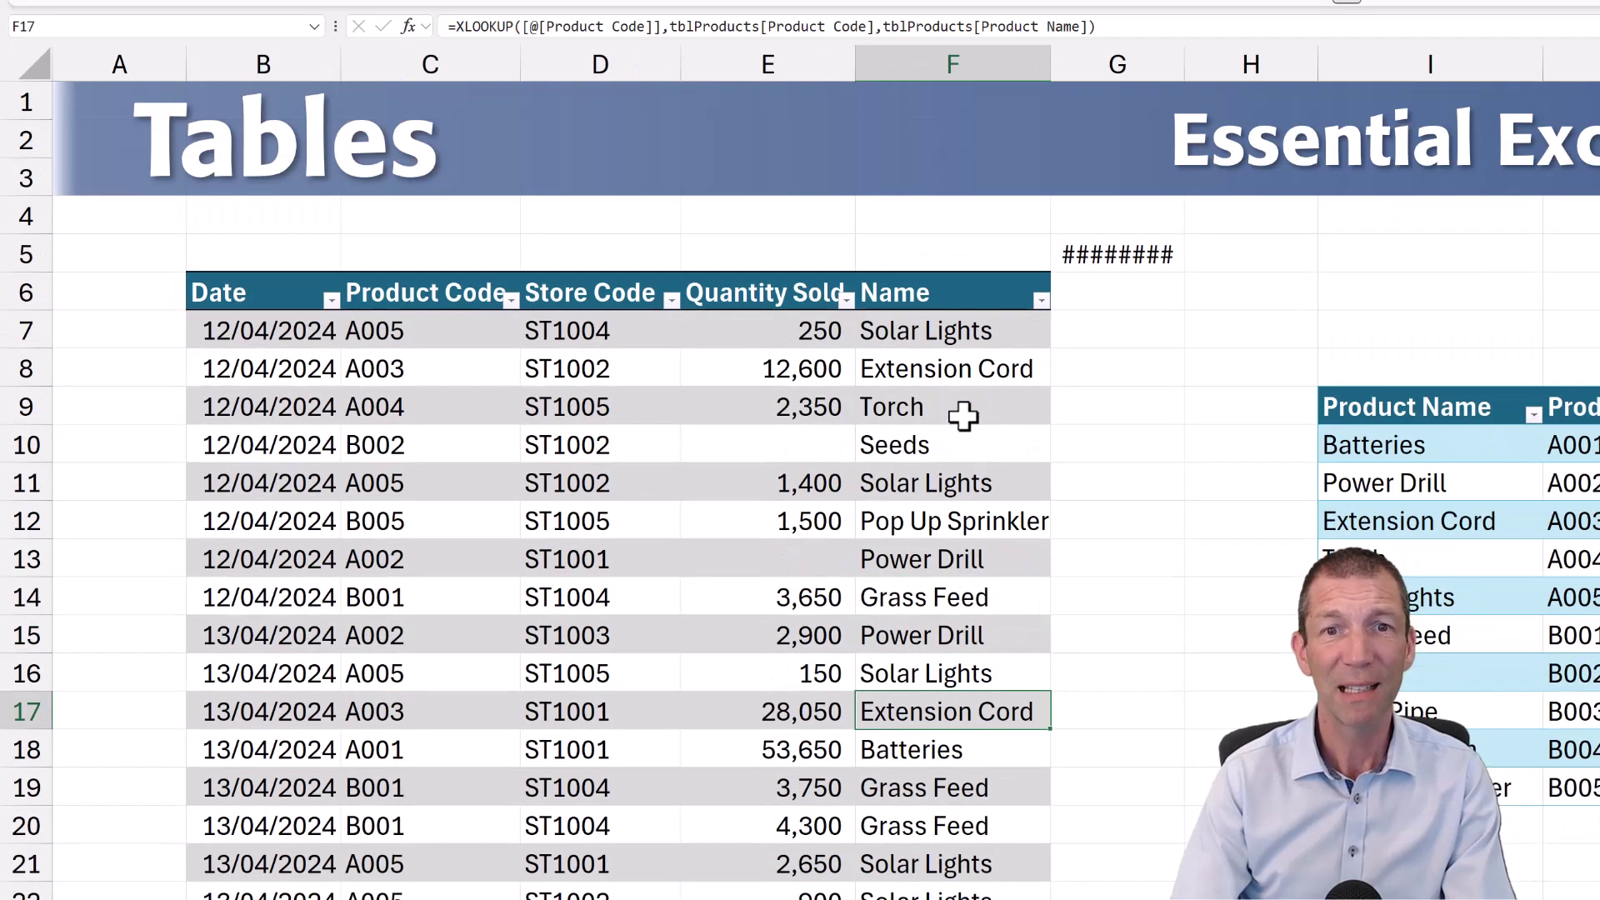
Step: Clear the old formula in G5 and add a Price column header in G6
left_click(1100, 255)
key("Delete")
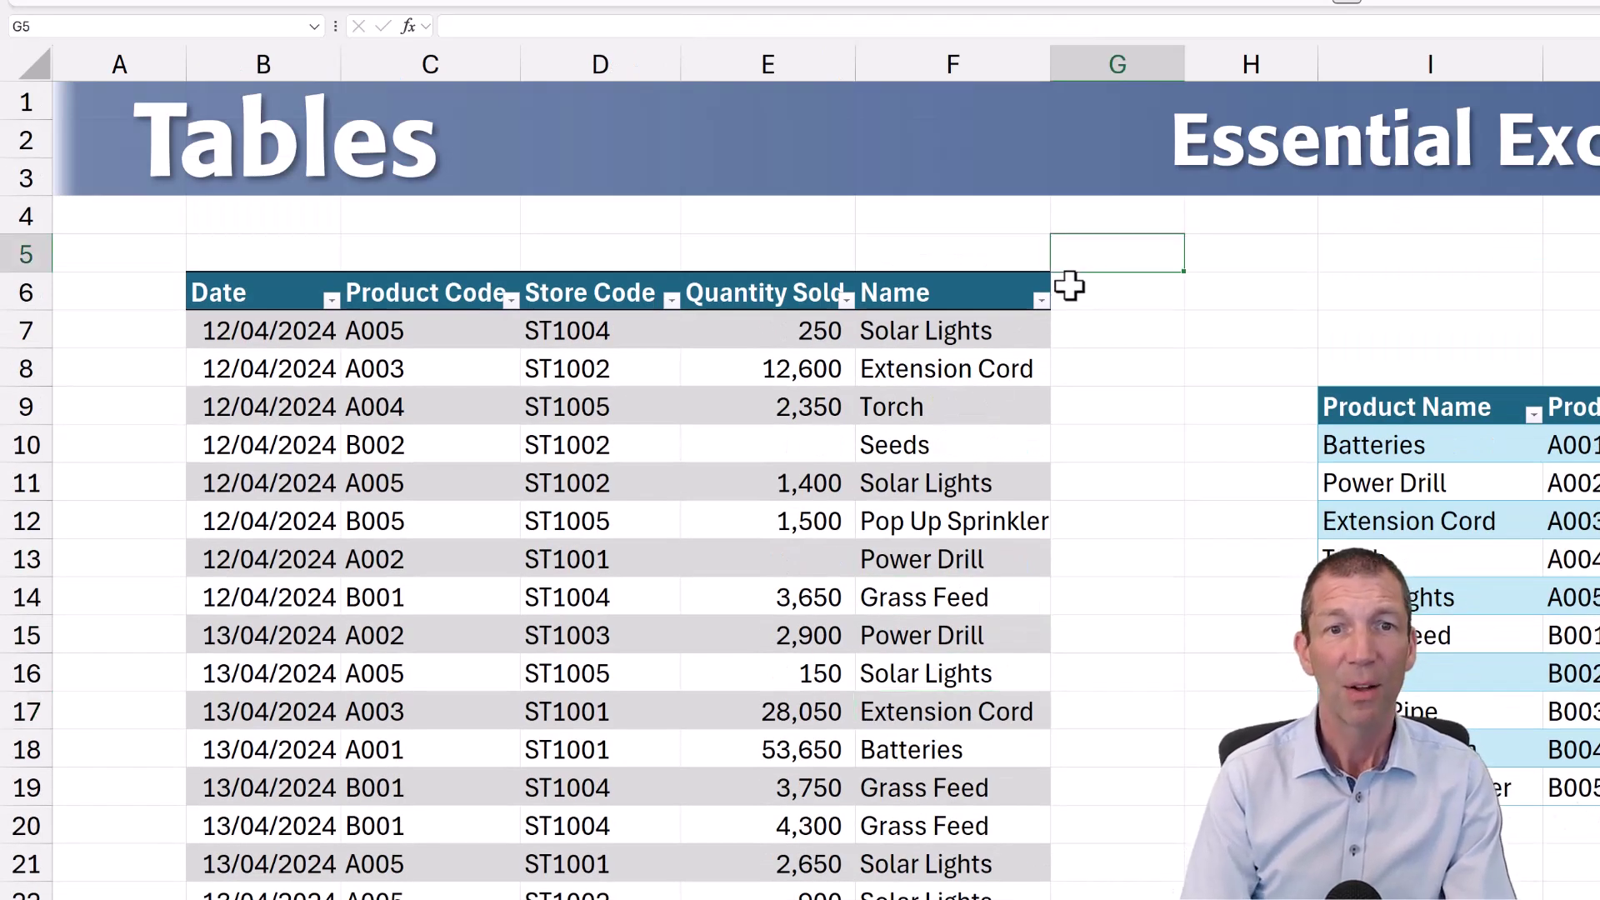
left_click(1069, 286)
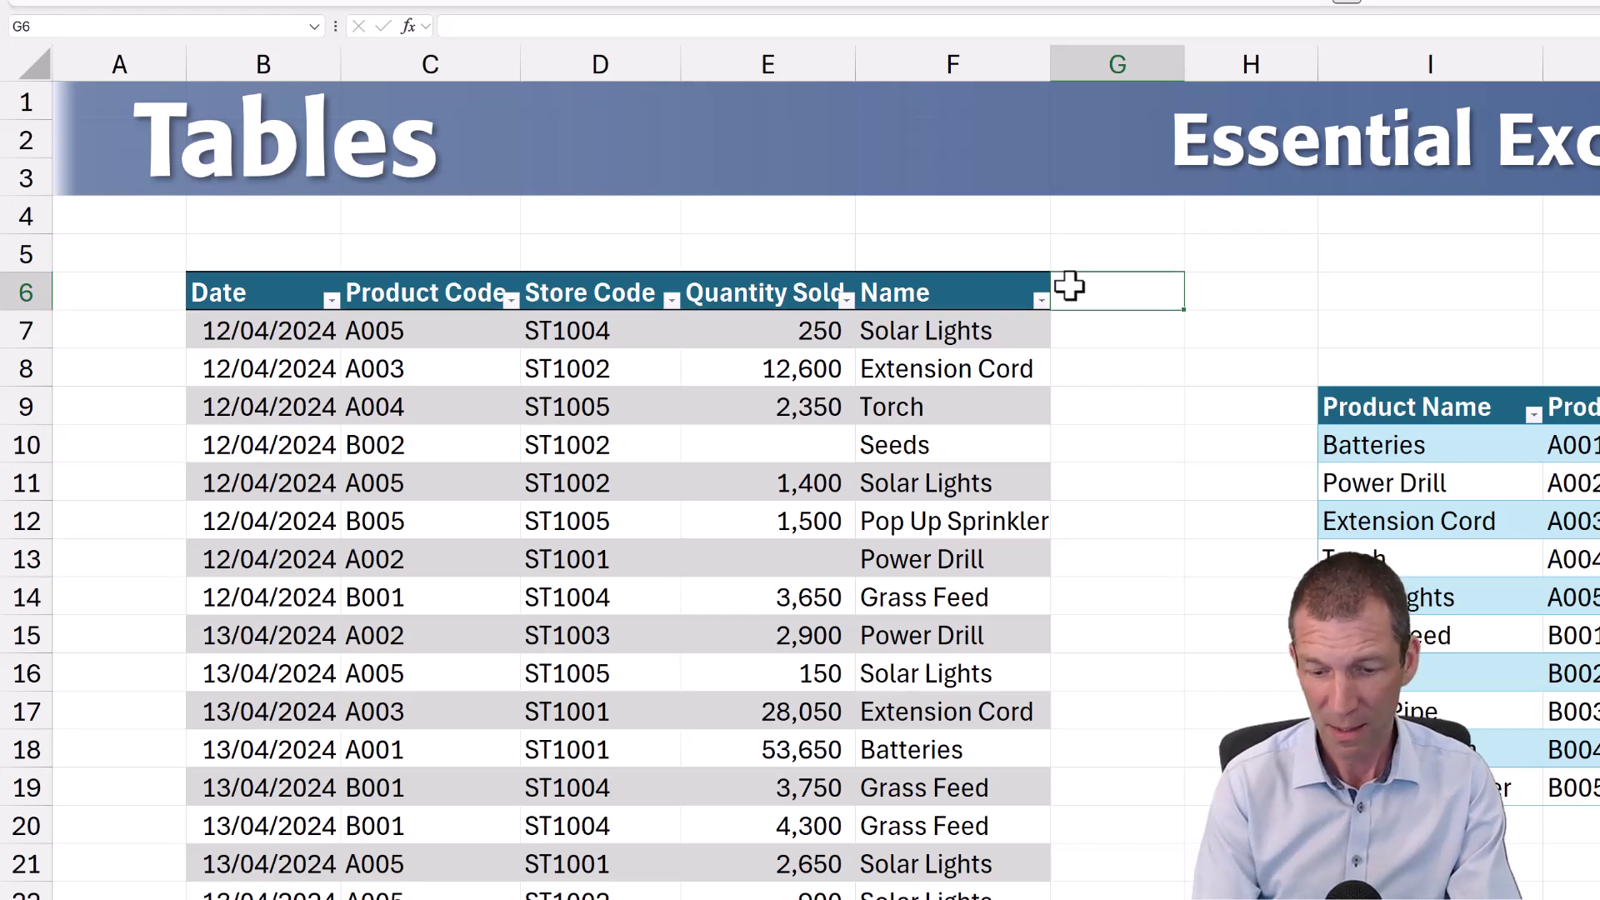
type("Price")
key("Return")
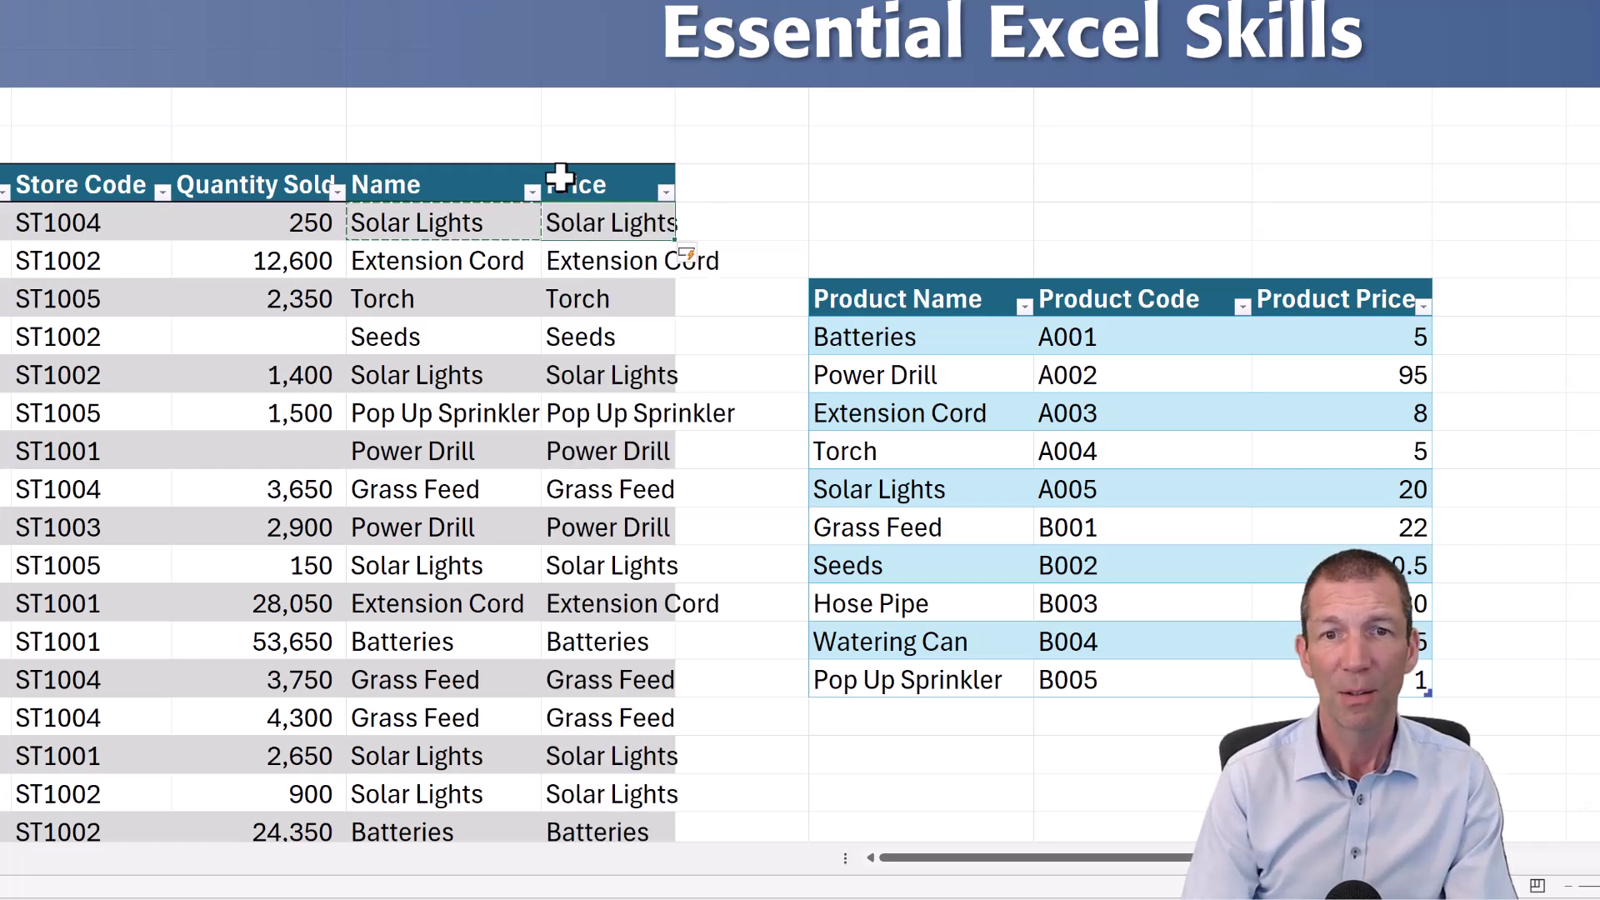
Step: Edit the copied XLOOKUP to return tblProducts[Product Price] for every Price row
key("F2")
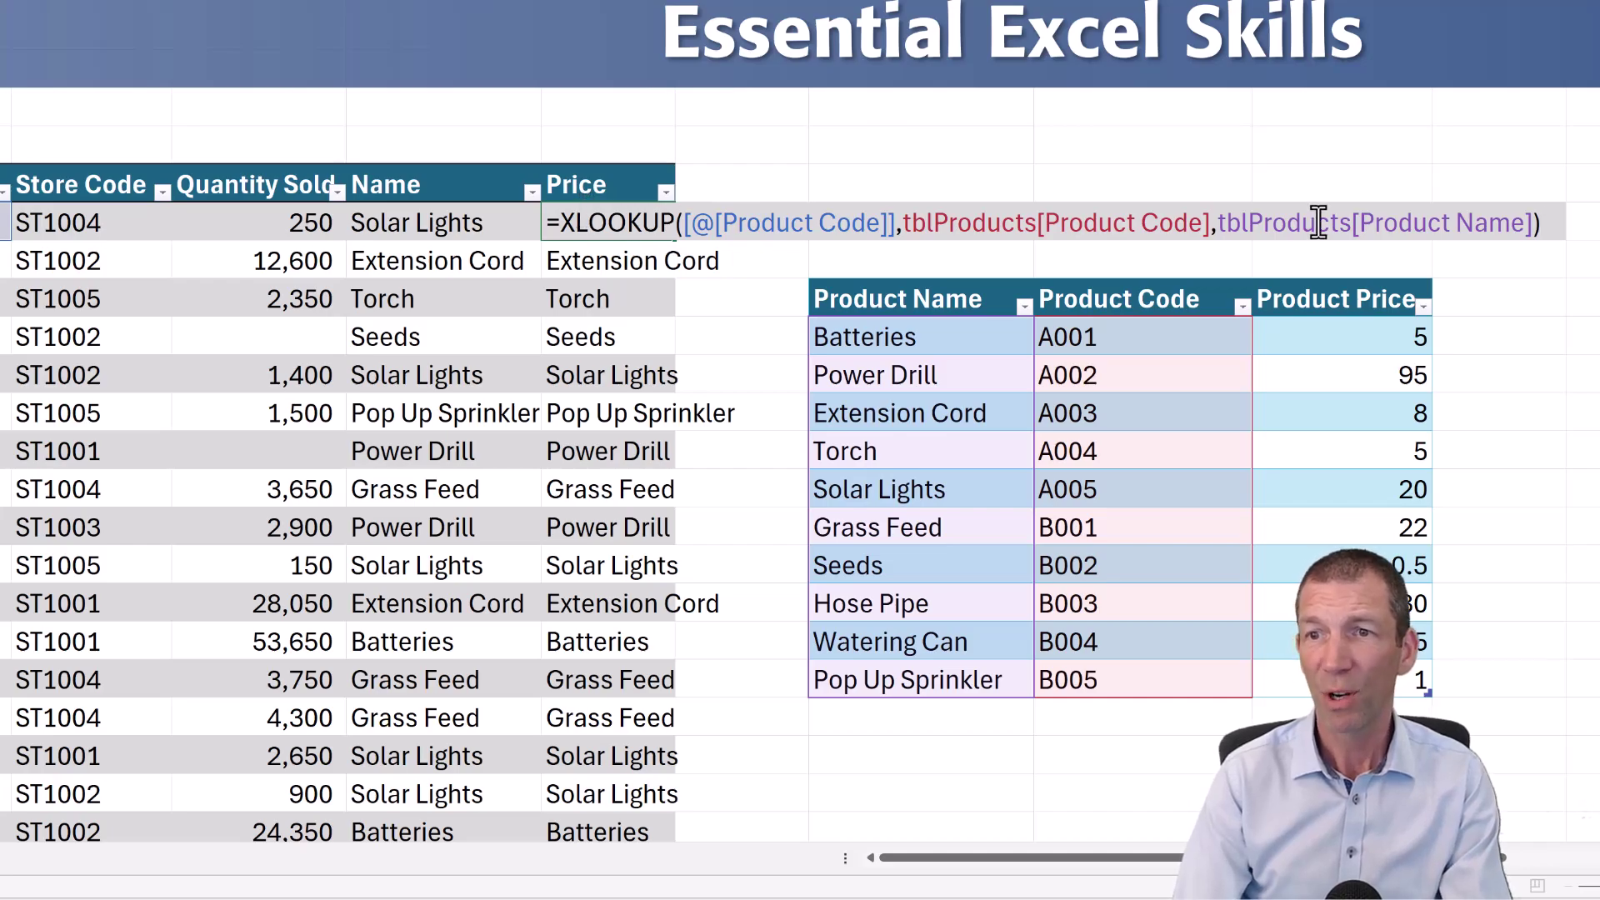
left_click(1527, 224)
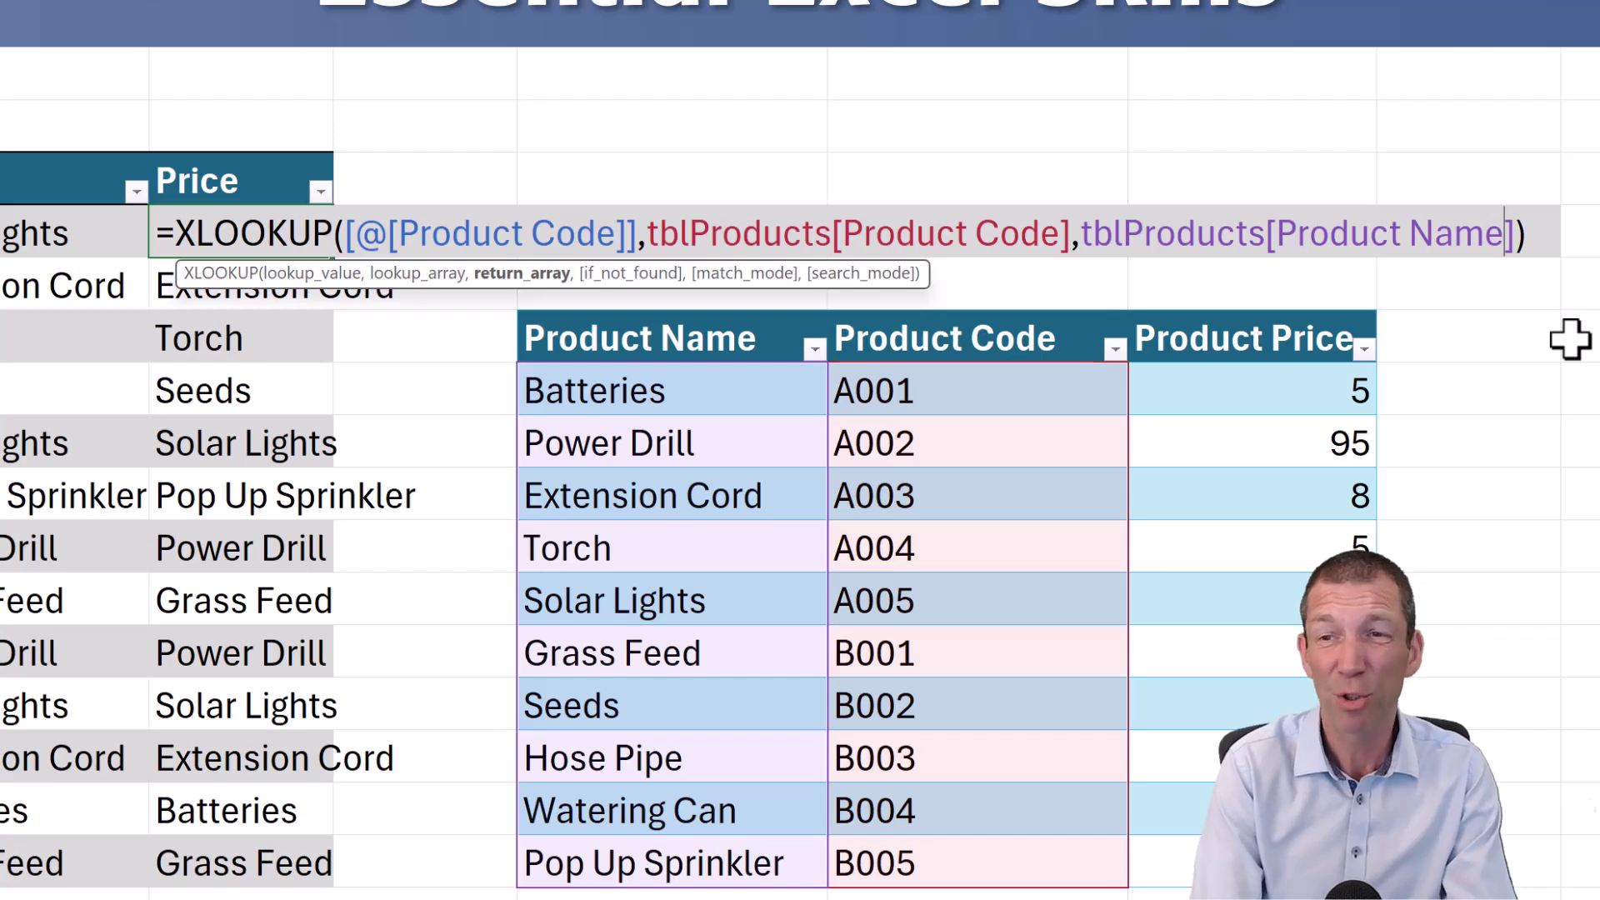
key("BackSpace")
key("BackSpace")
key("BackSpace")
key("BackSpace")
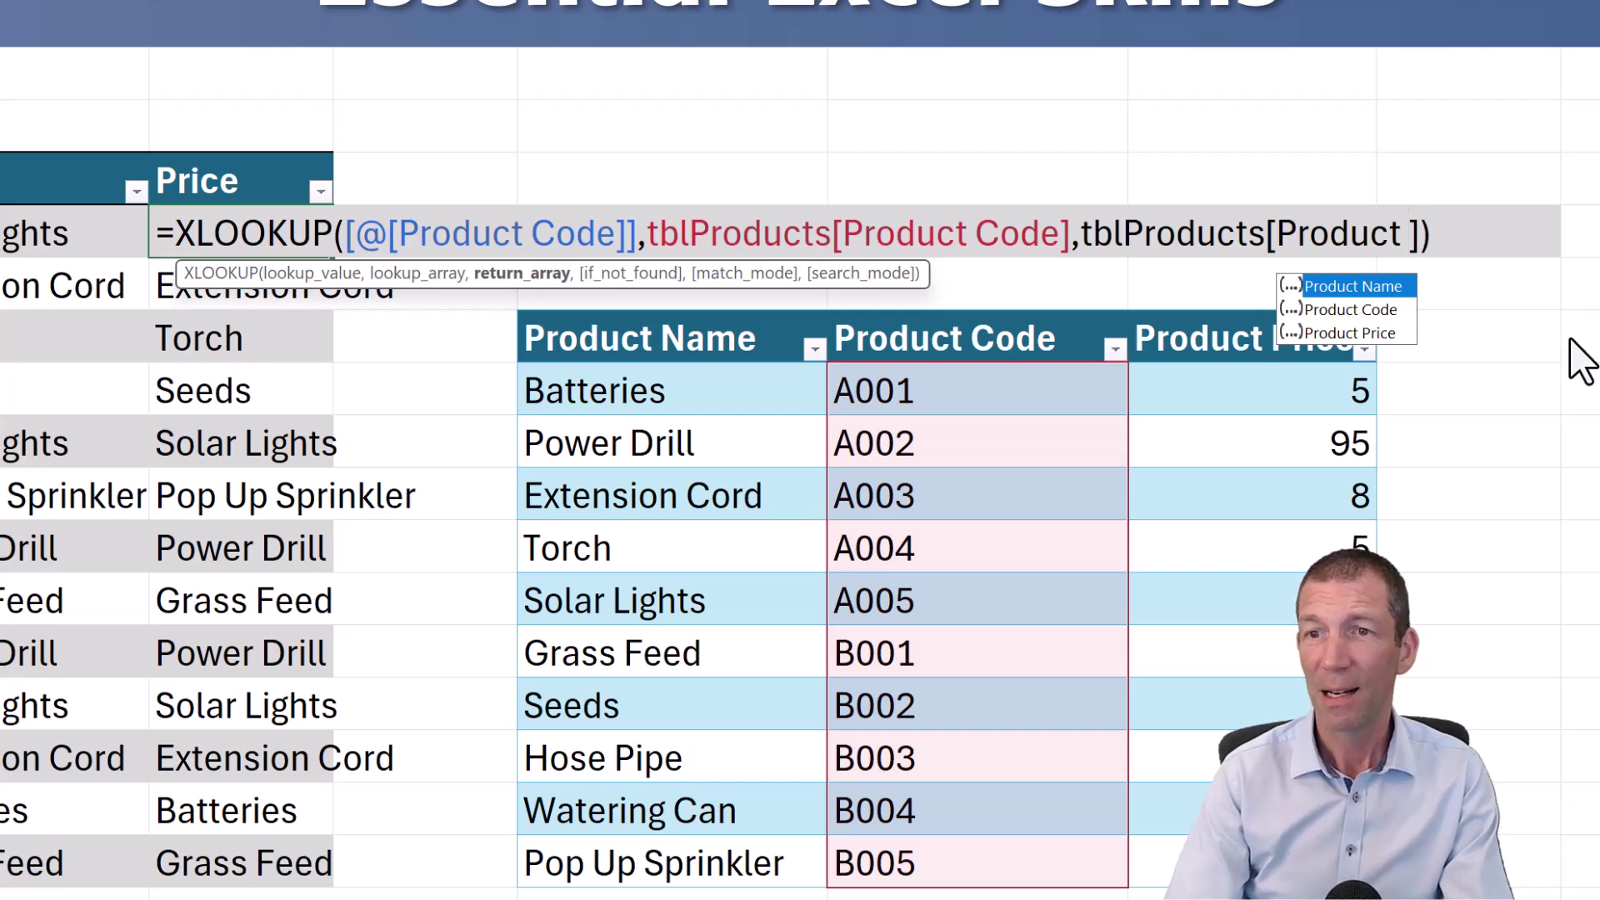
double_click(1352, 334)
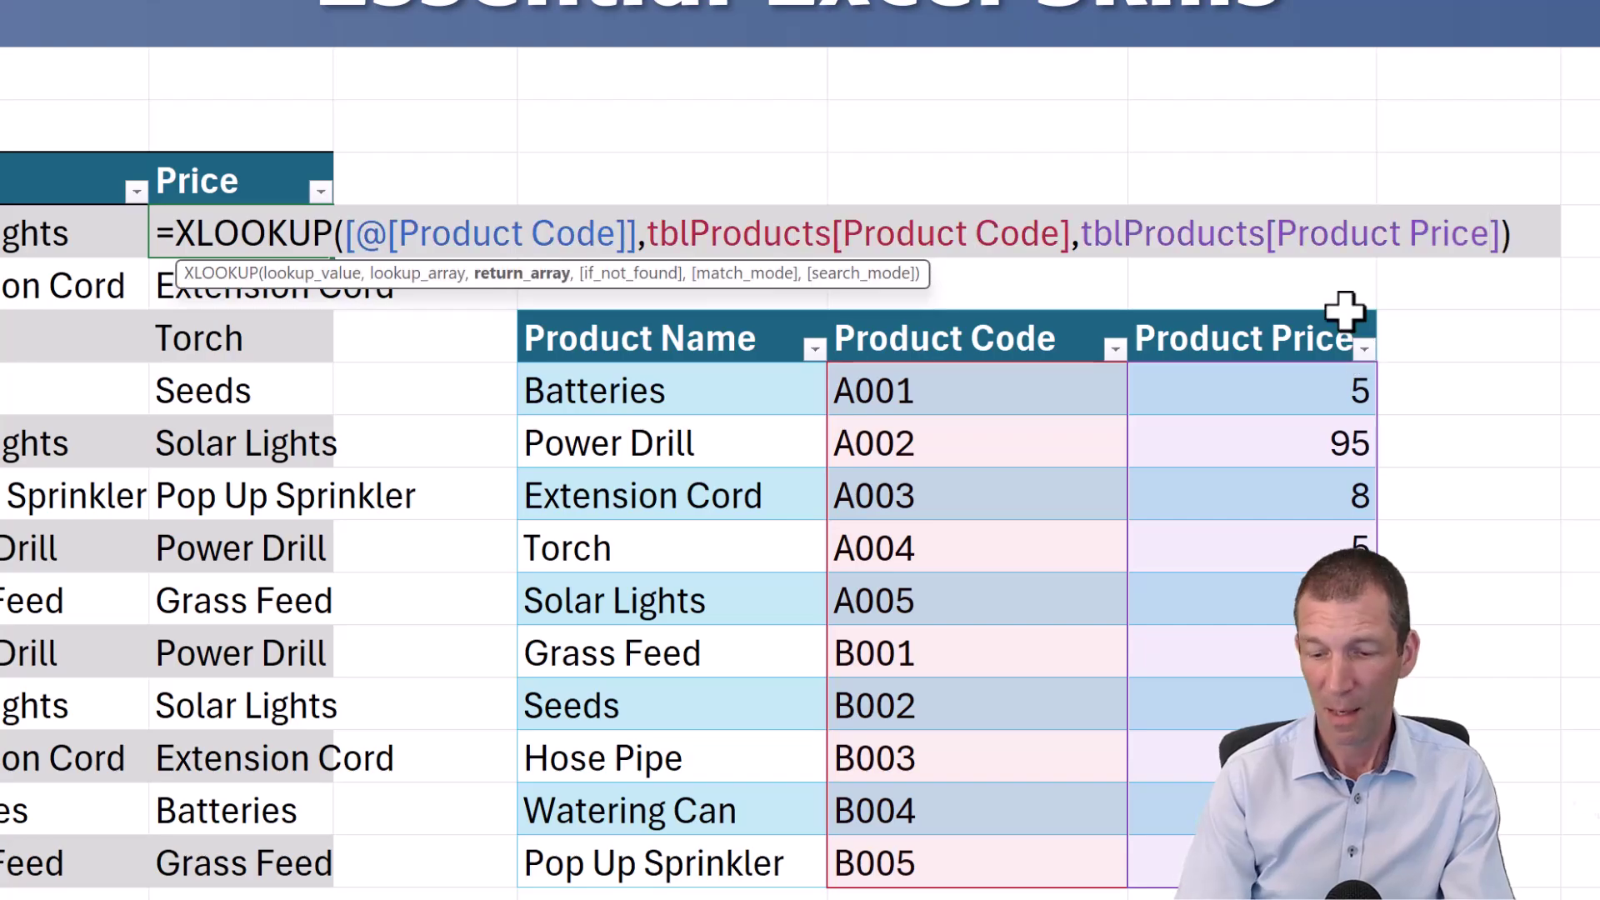
key("Return")
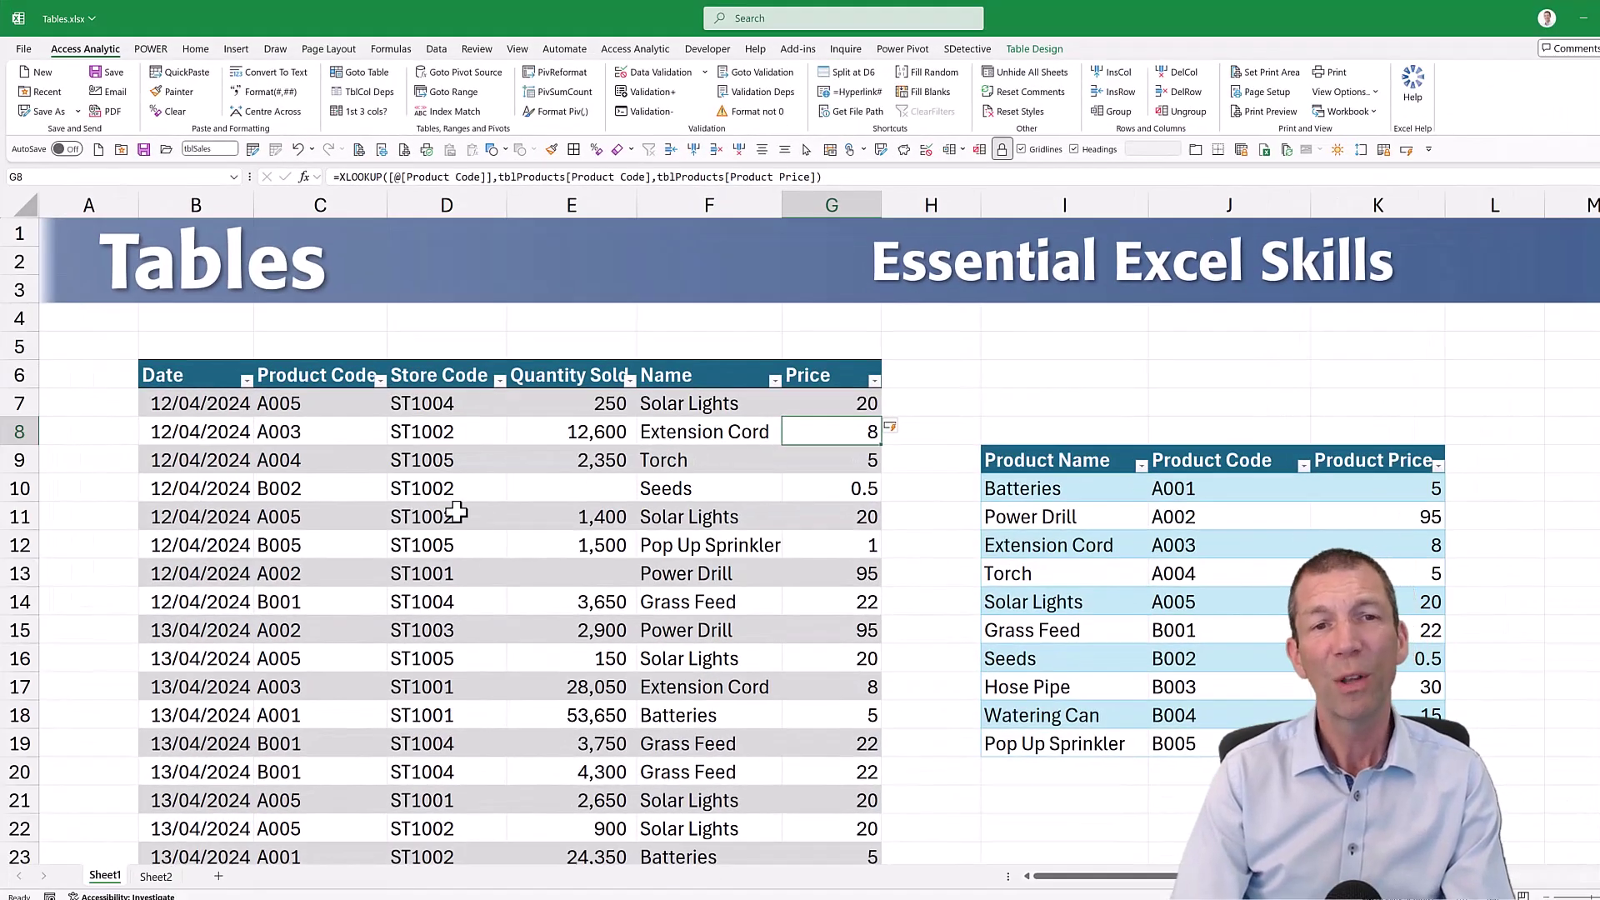
Step: Select a sales table cell and show Table Design, where the table is named tblSales
left_click(458, 513)
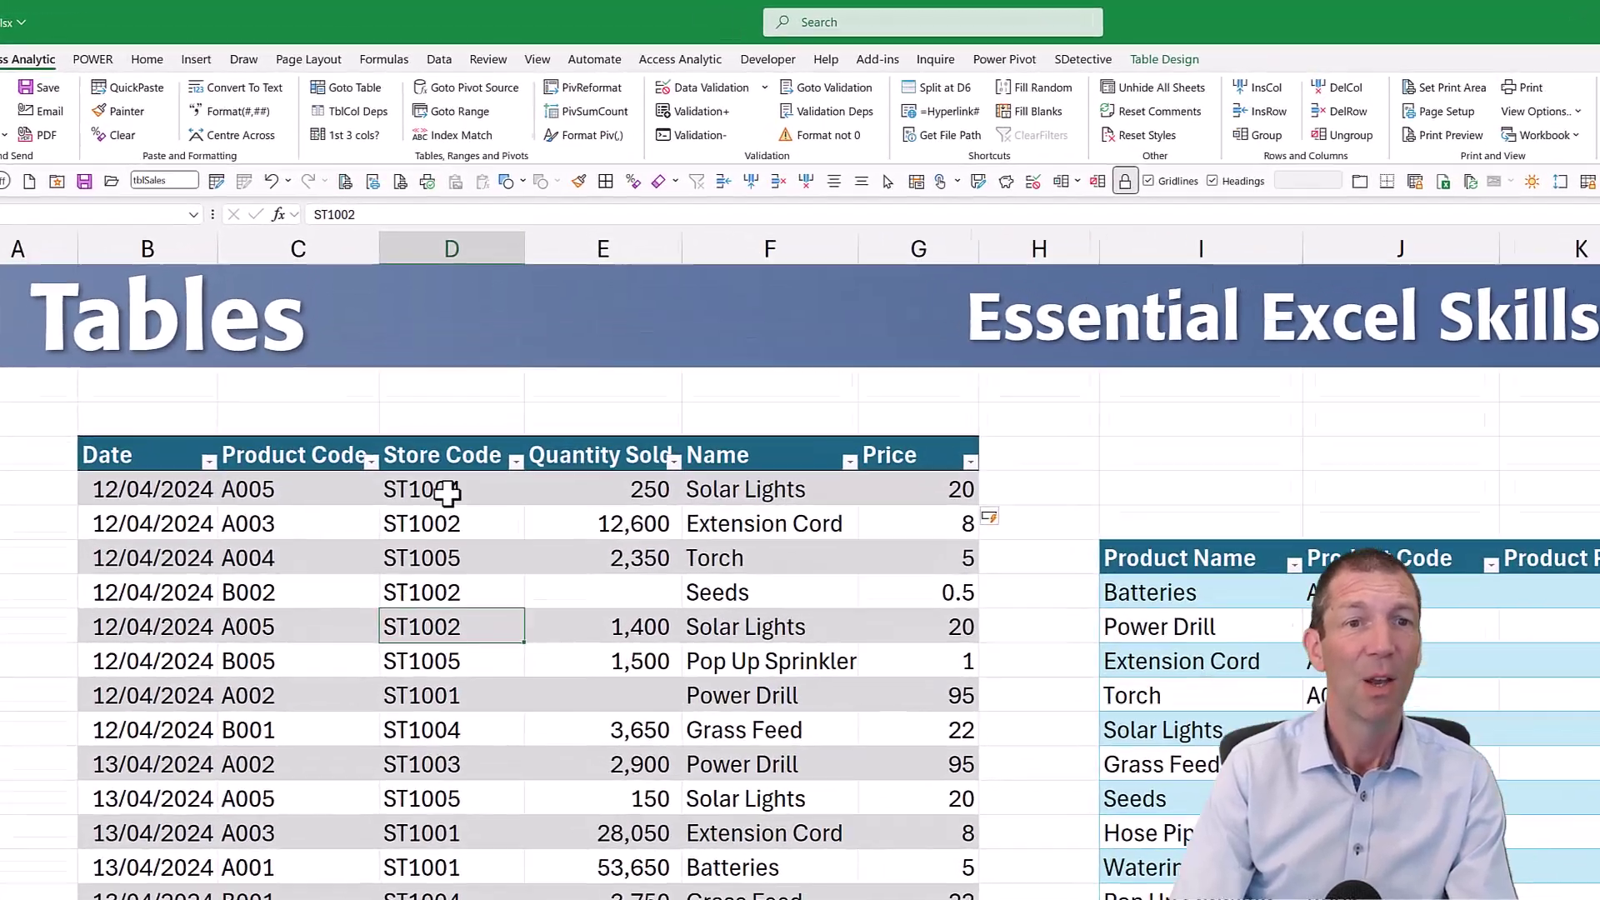
left_click(434, 403)
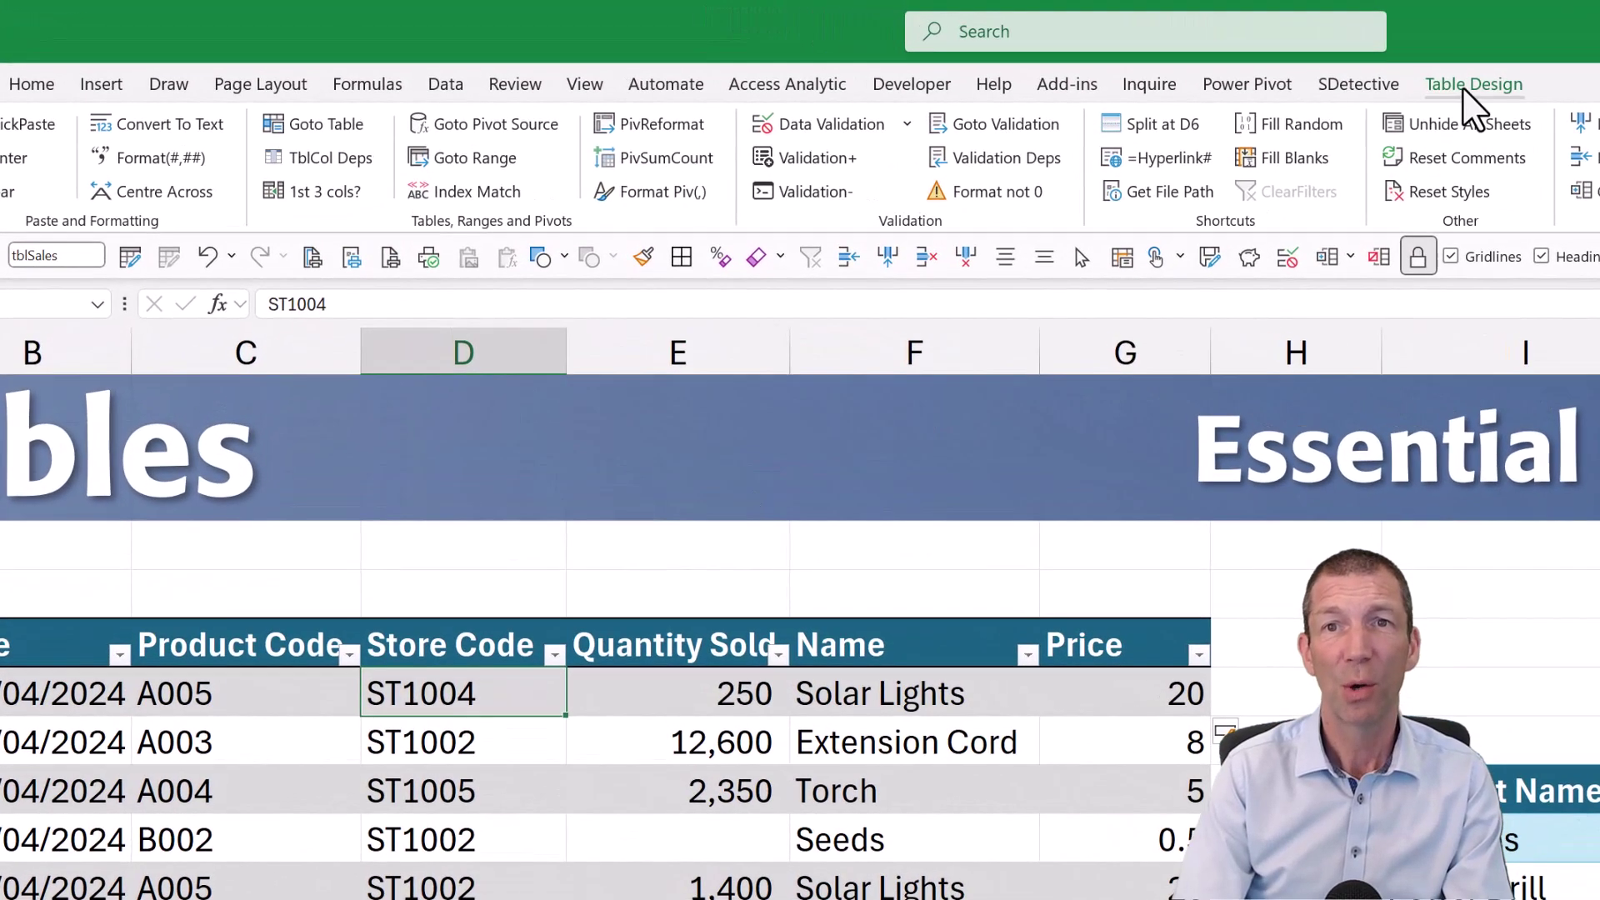
left_click(1453, 82)
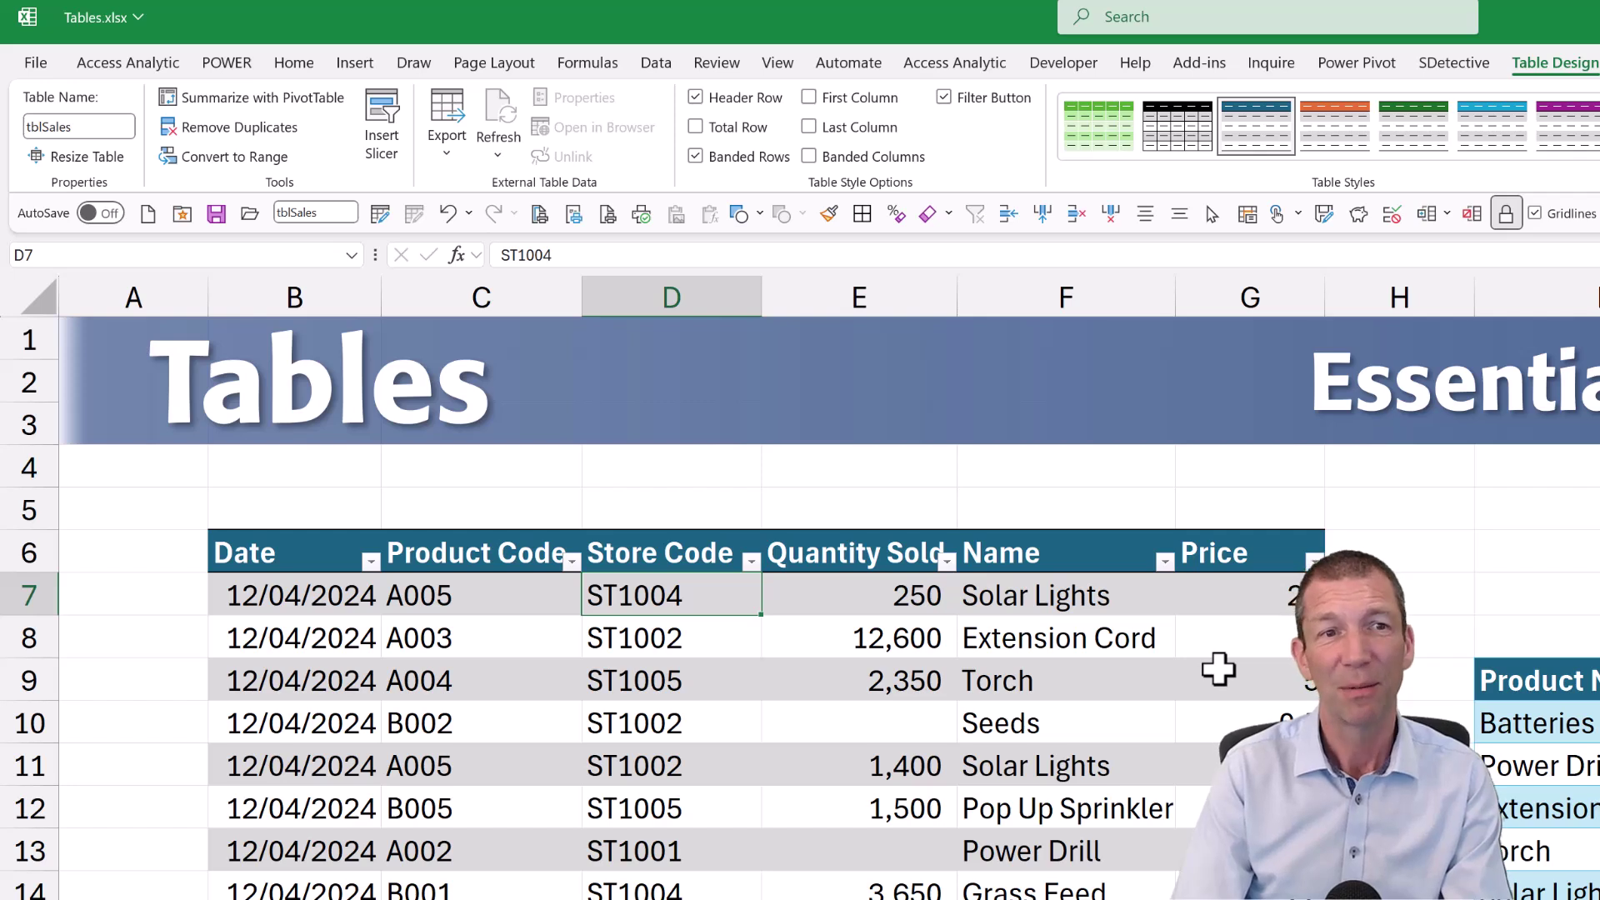
Step: Insert a PivotTable from tblSales on a new worksheet
left_click(560, 668)
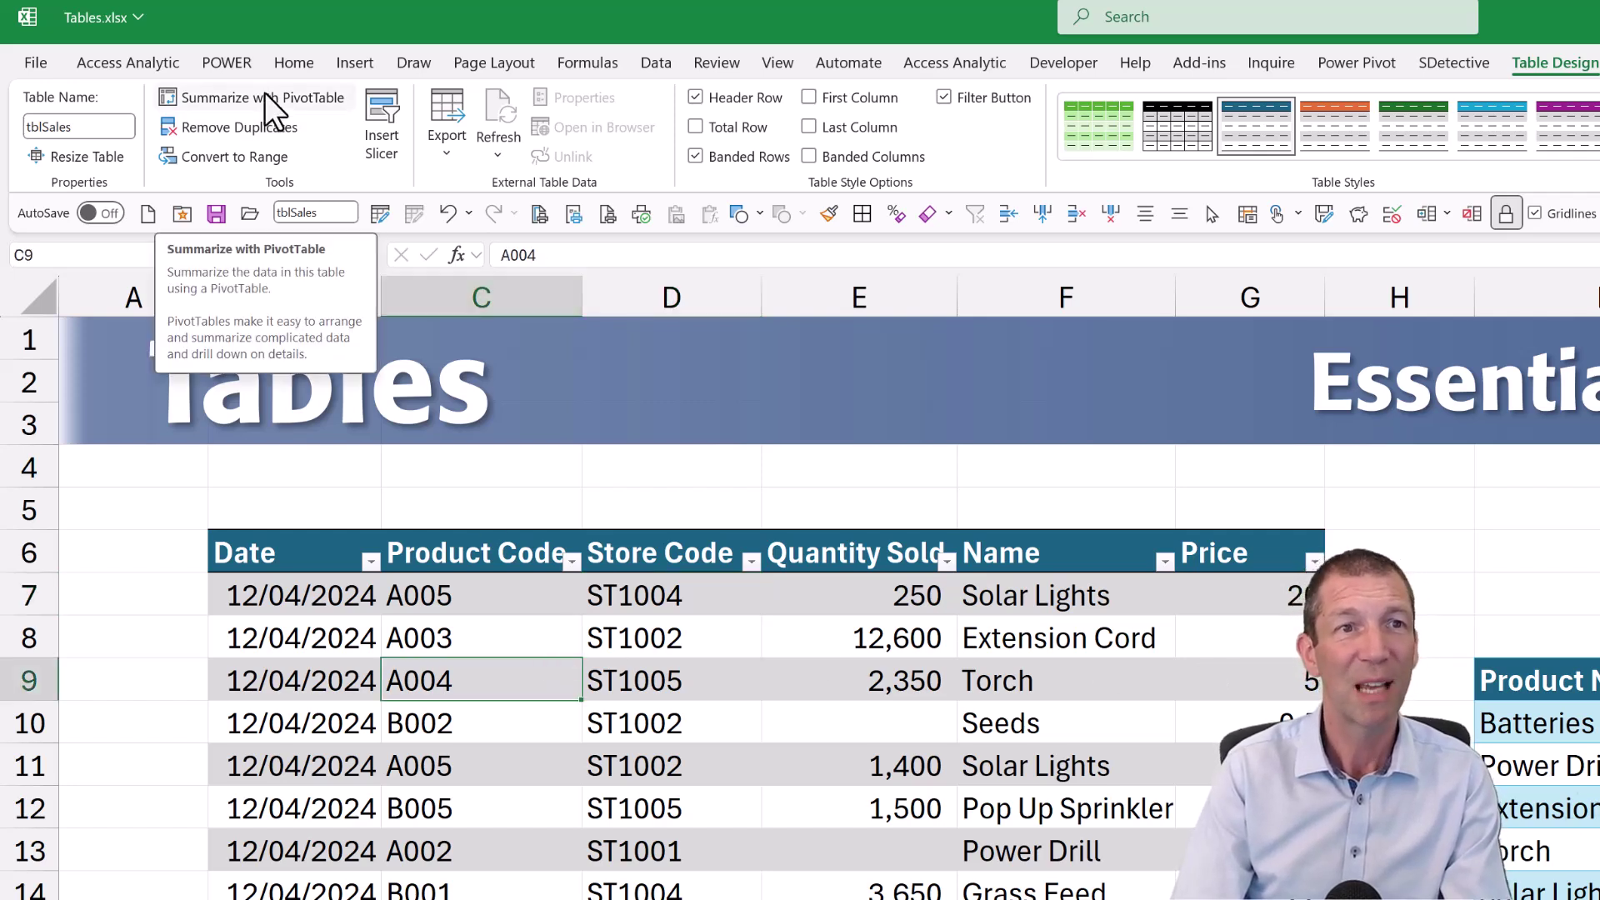
left_click(347, 68)
left_click(52, 109)
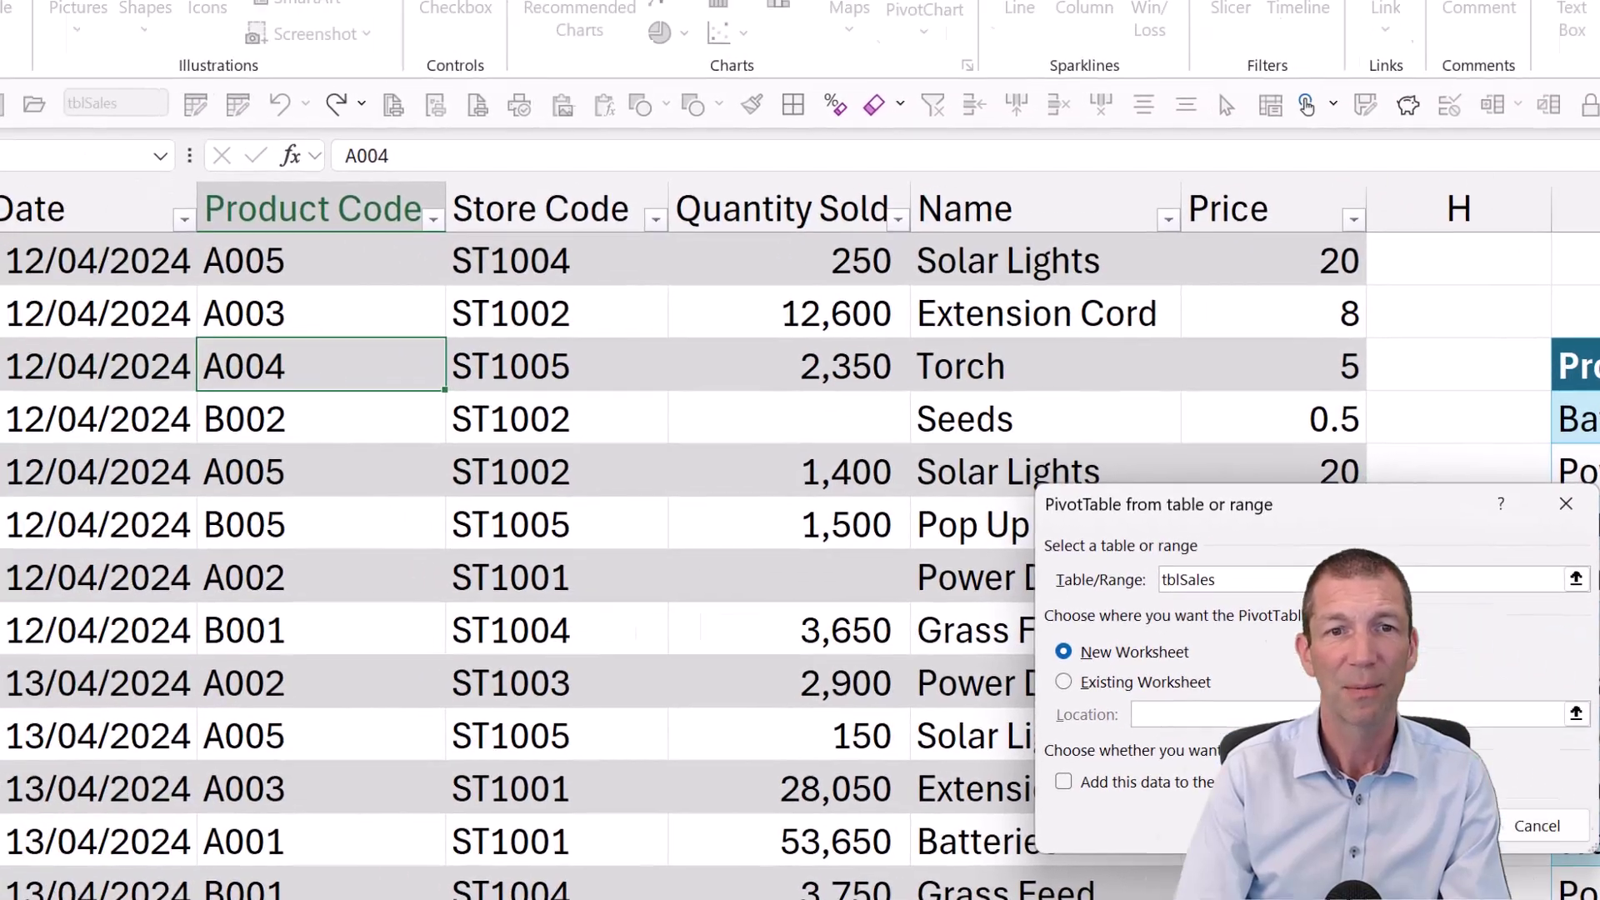
left_click(1186, 743)
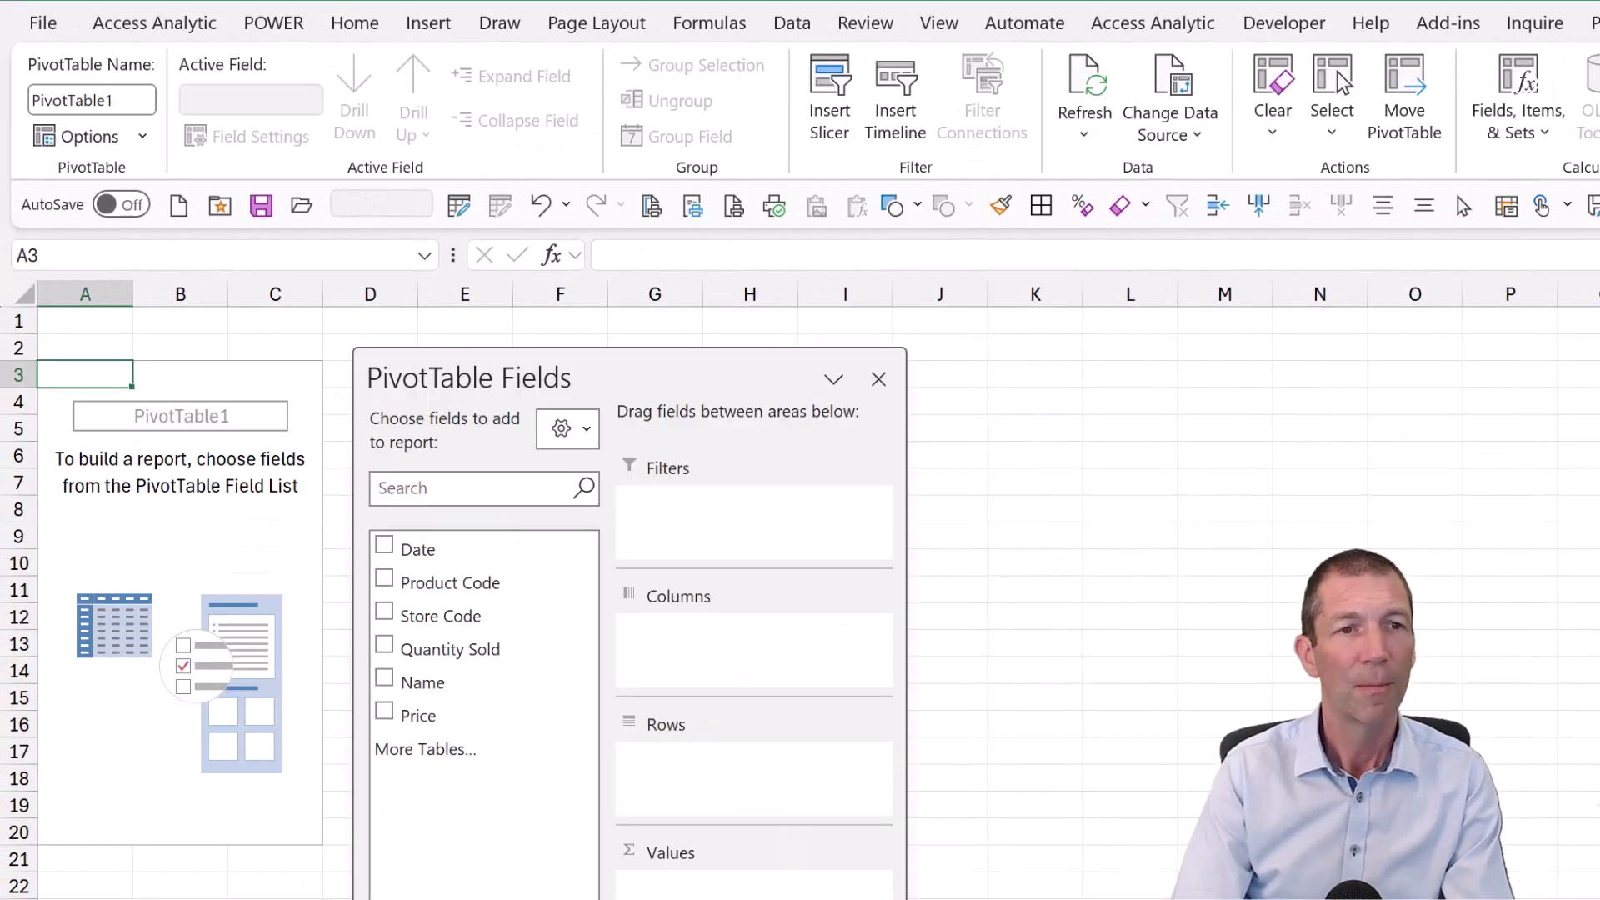
Step: Sum Quantity Sold by product Name in the PivotTable and widen column A
left_click_drag(458, 654, 754, 888)
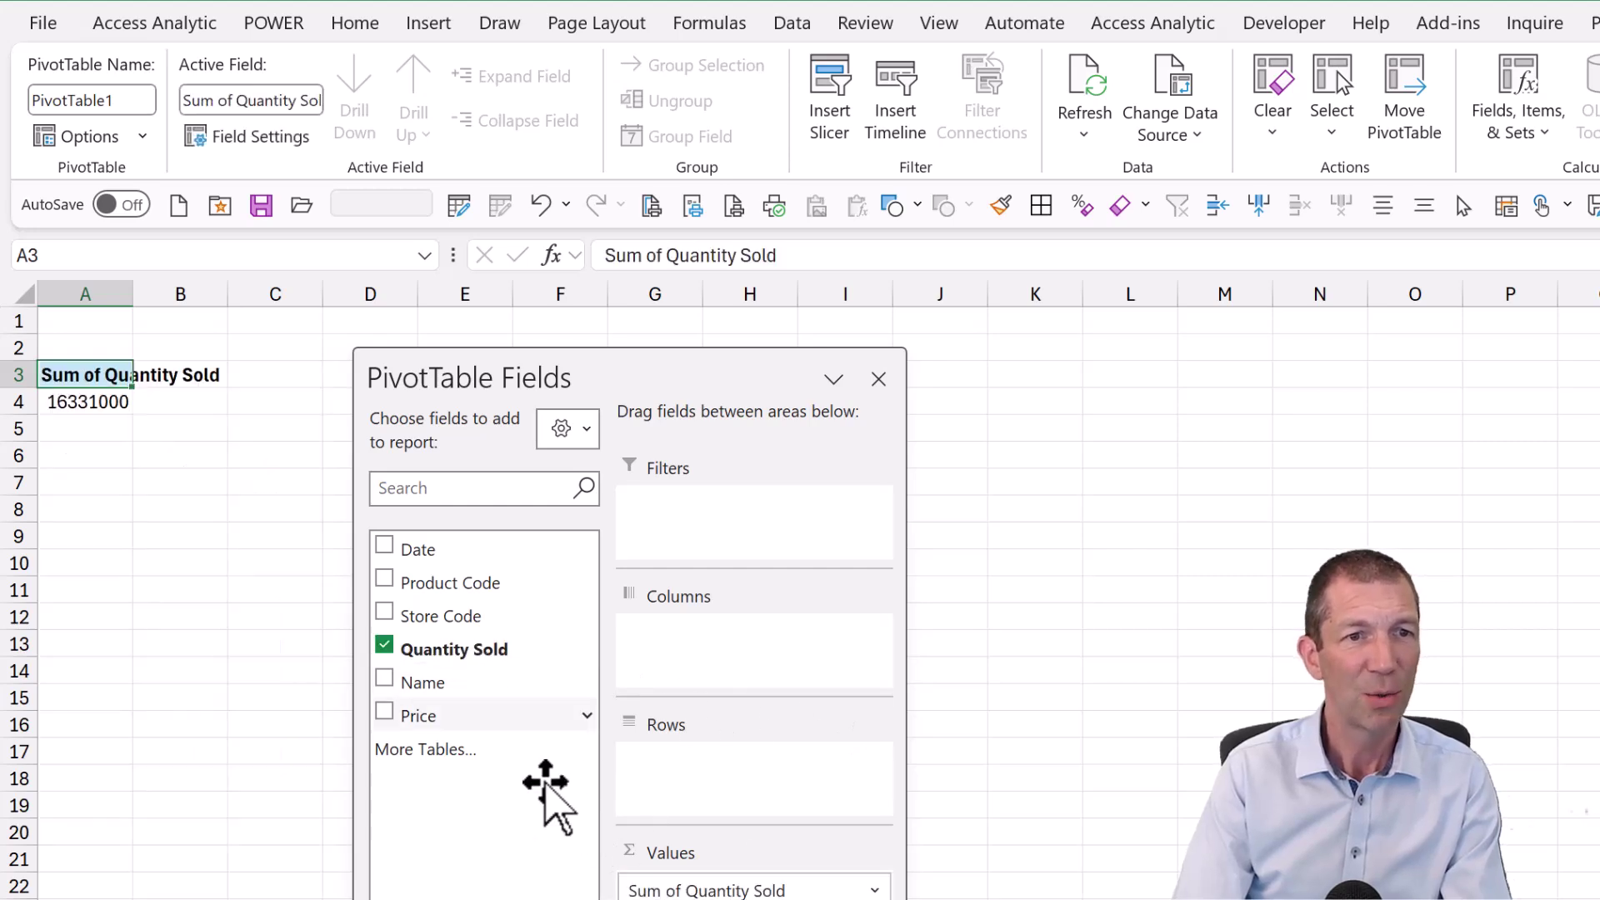
left_click_drag(521, 691, 750, 810)
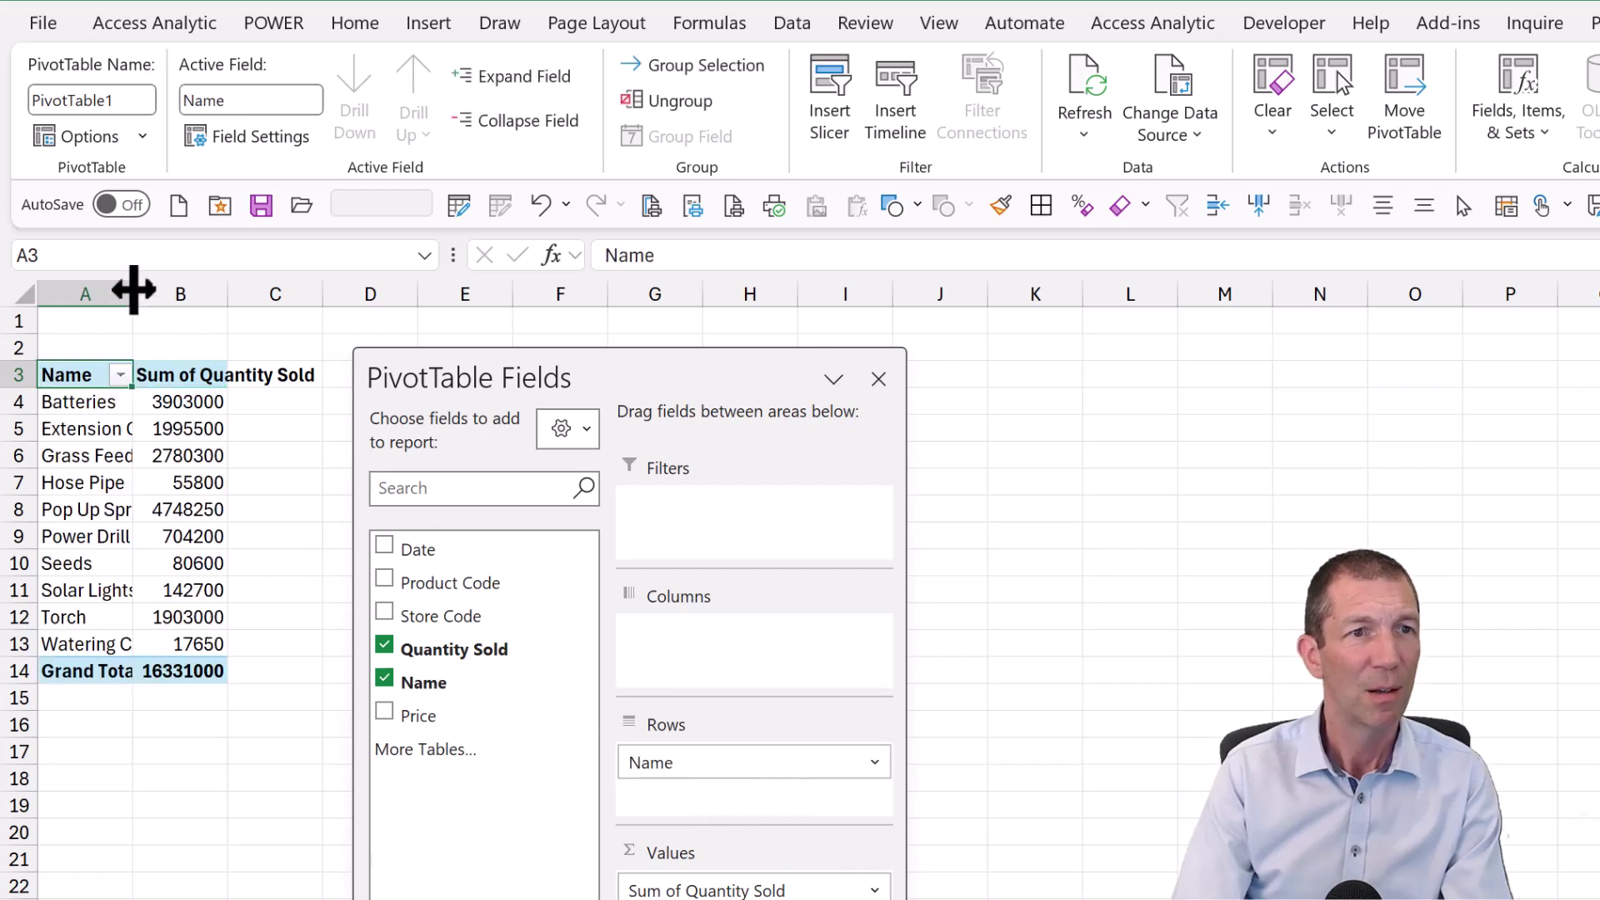
left_click_drag(134, 290, 180, 292)
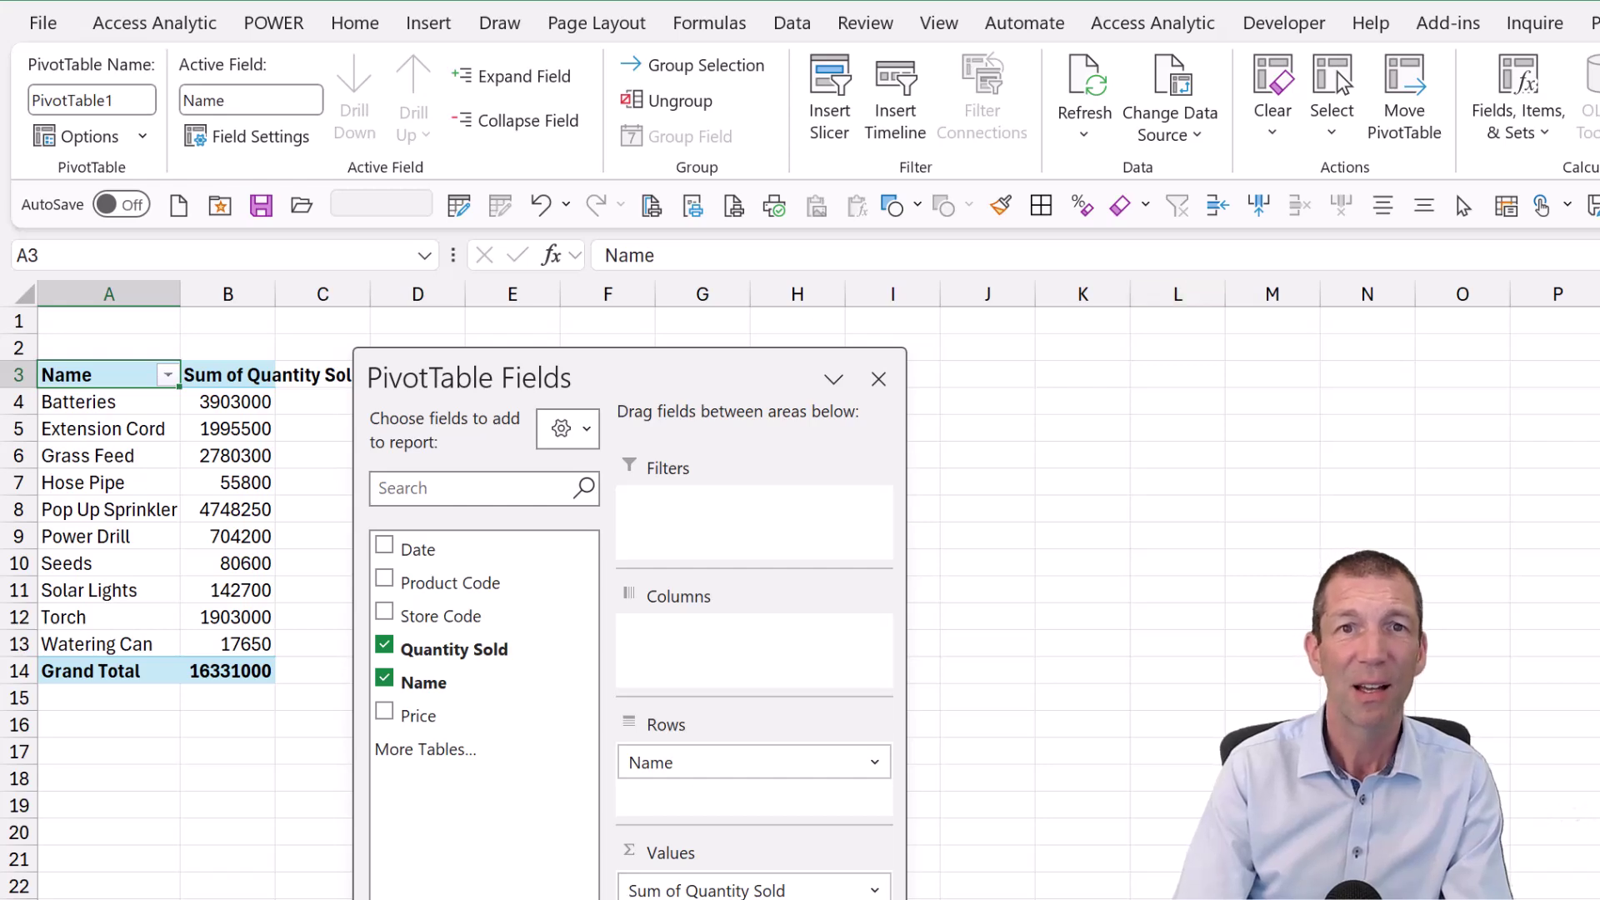
left_click(1188, 143)
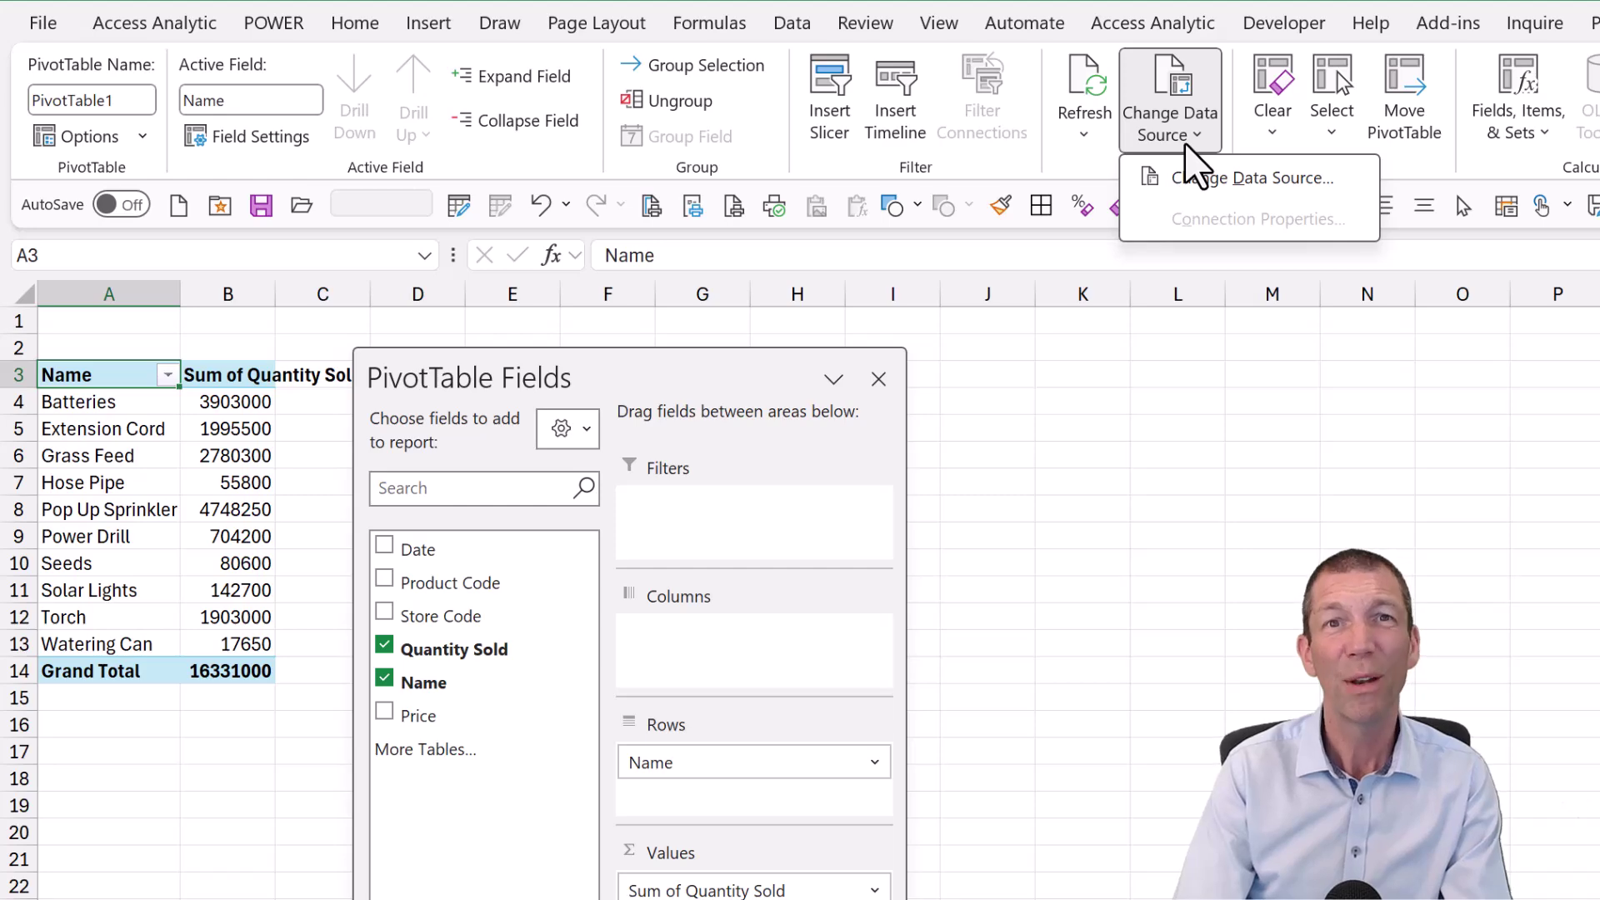
left_click(1187, 150)
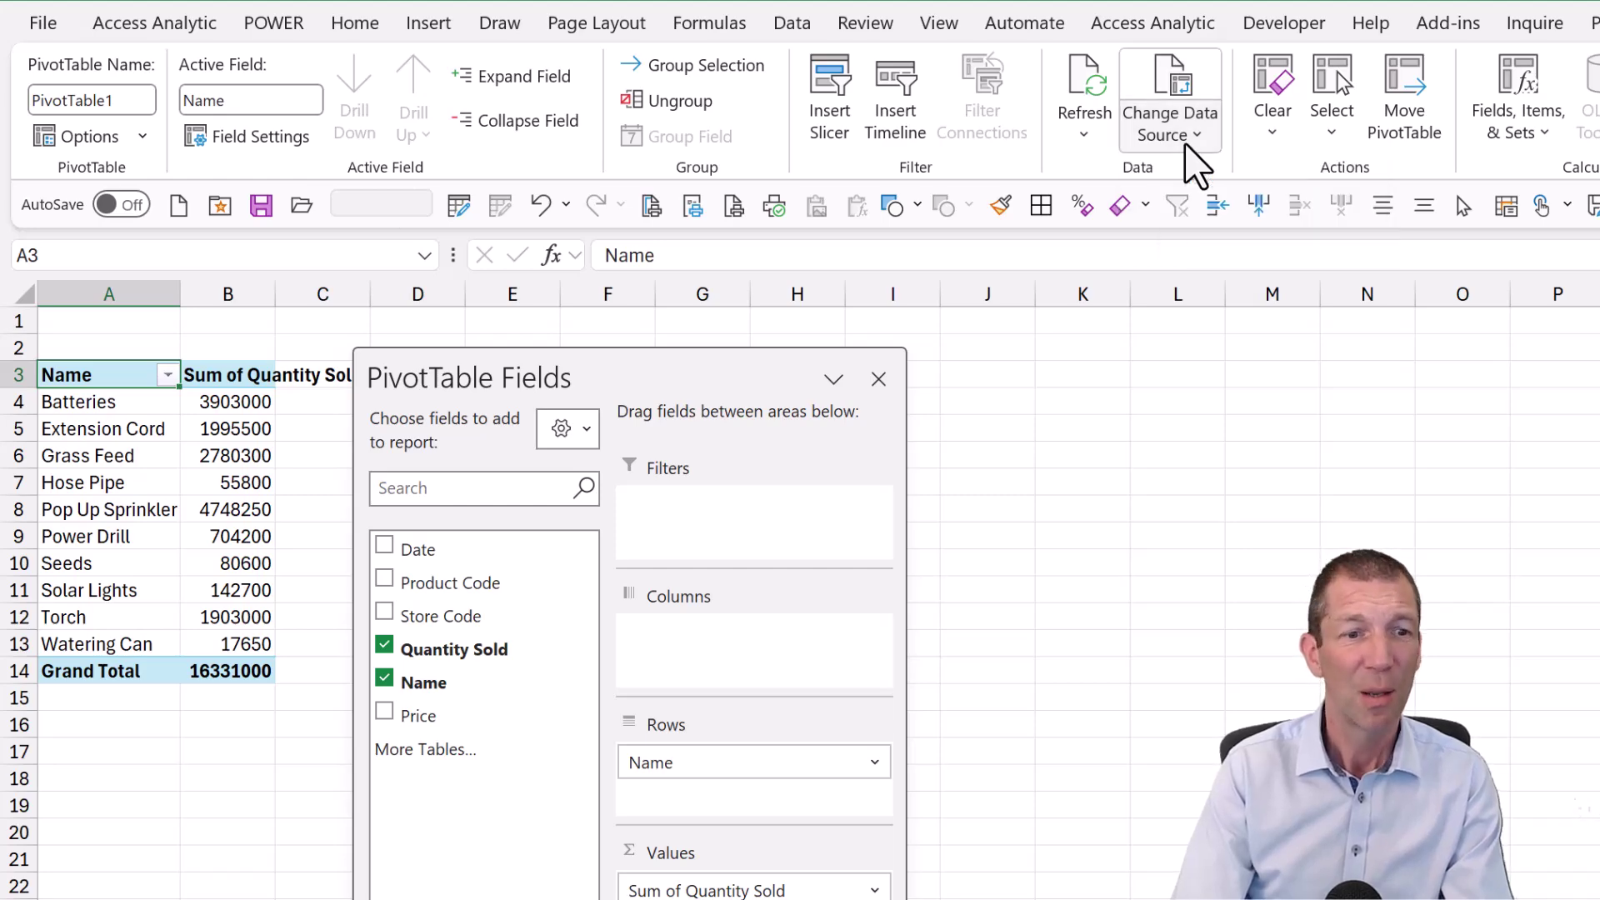
Step: Copy the last sales row 1705, the 29/10/2024 A001 Batteries sale
key("ctrl+Page_Down")
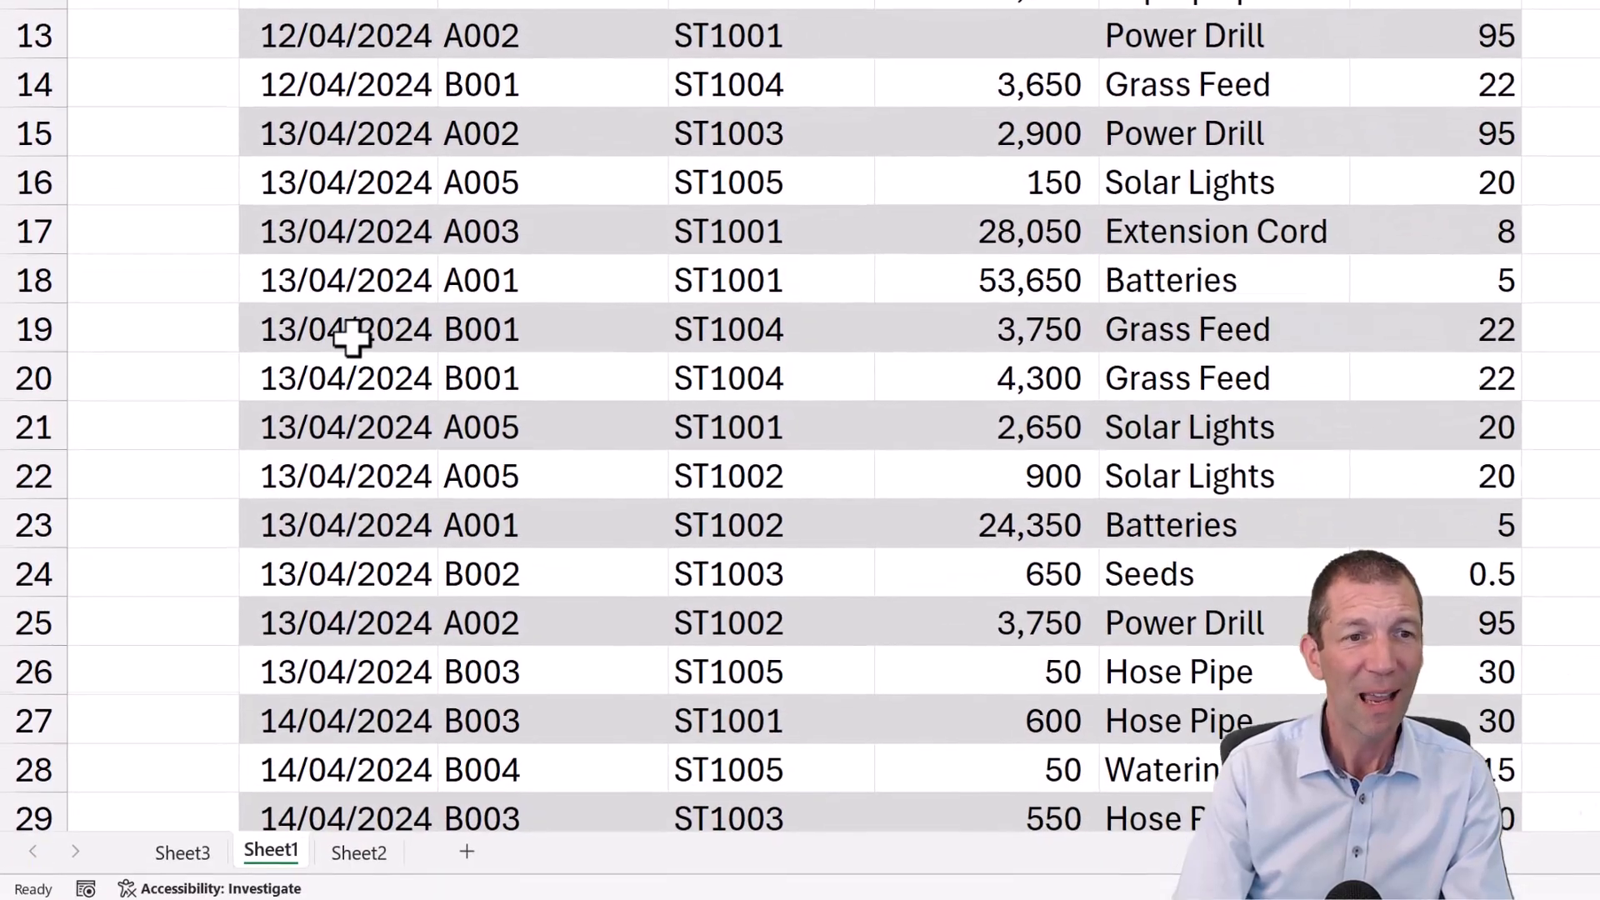
left_click(337, 440)
key("ctrl+Down")
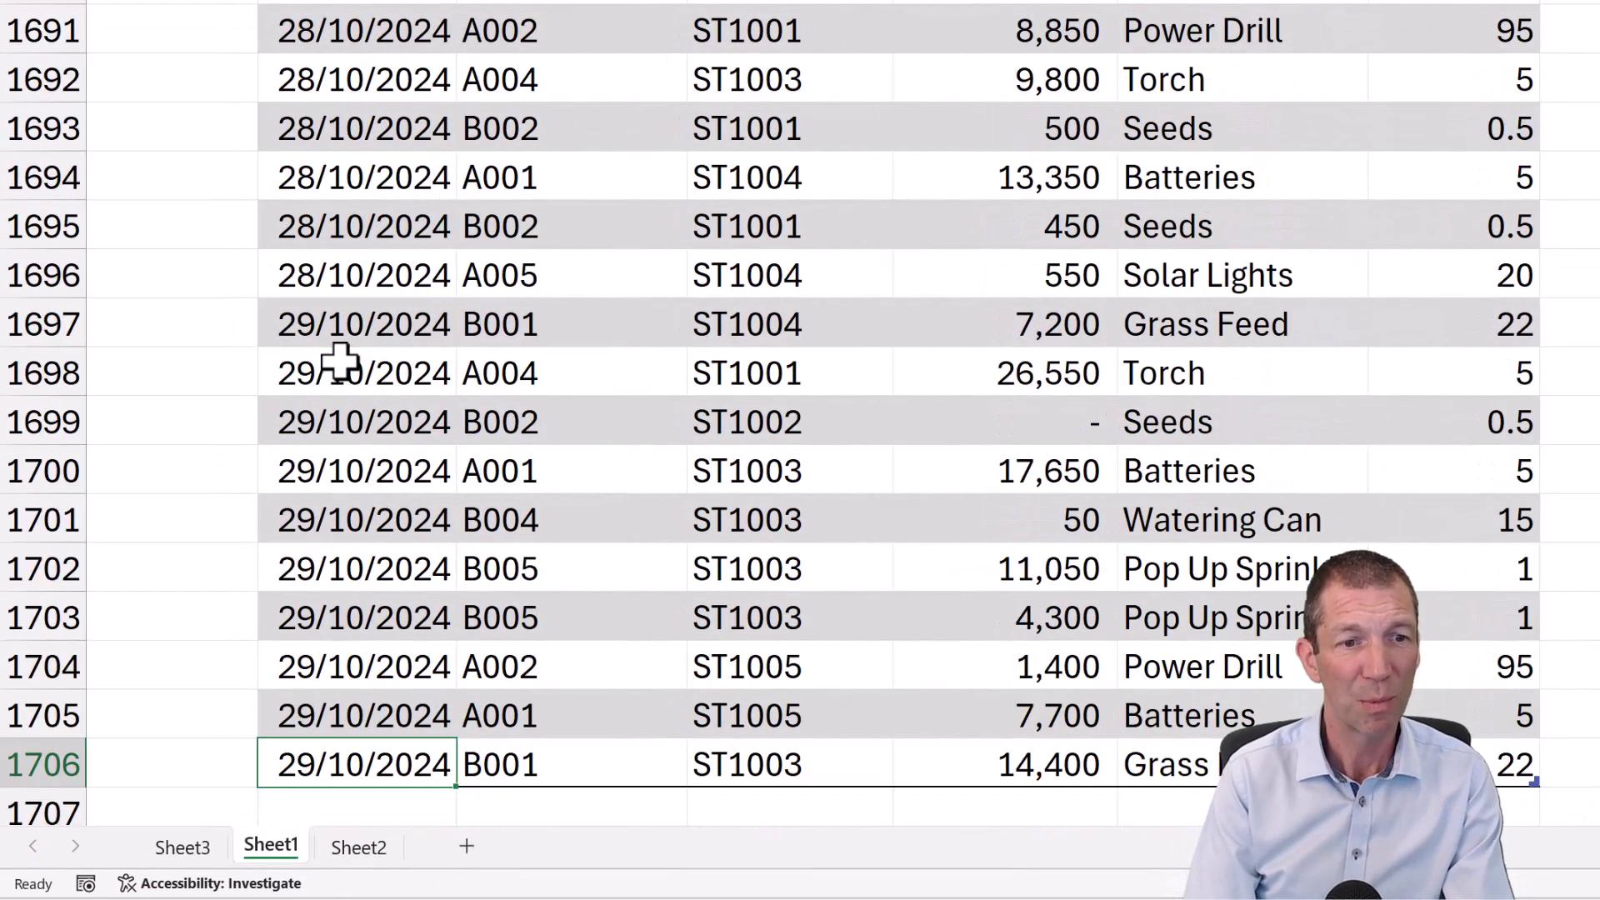
key("Down")
key("Down")
key("Down")
key("Up")
key("Up")
key("Up")
key("Up")
key("shift+Right")
key("shift+Right")
key("shift+Right")
key("shift+Right")
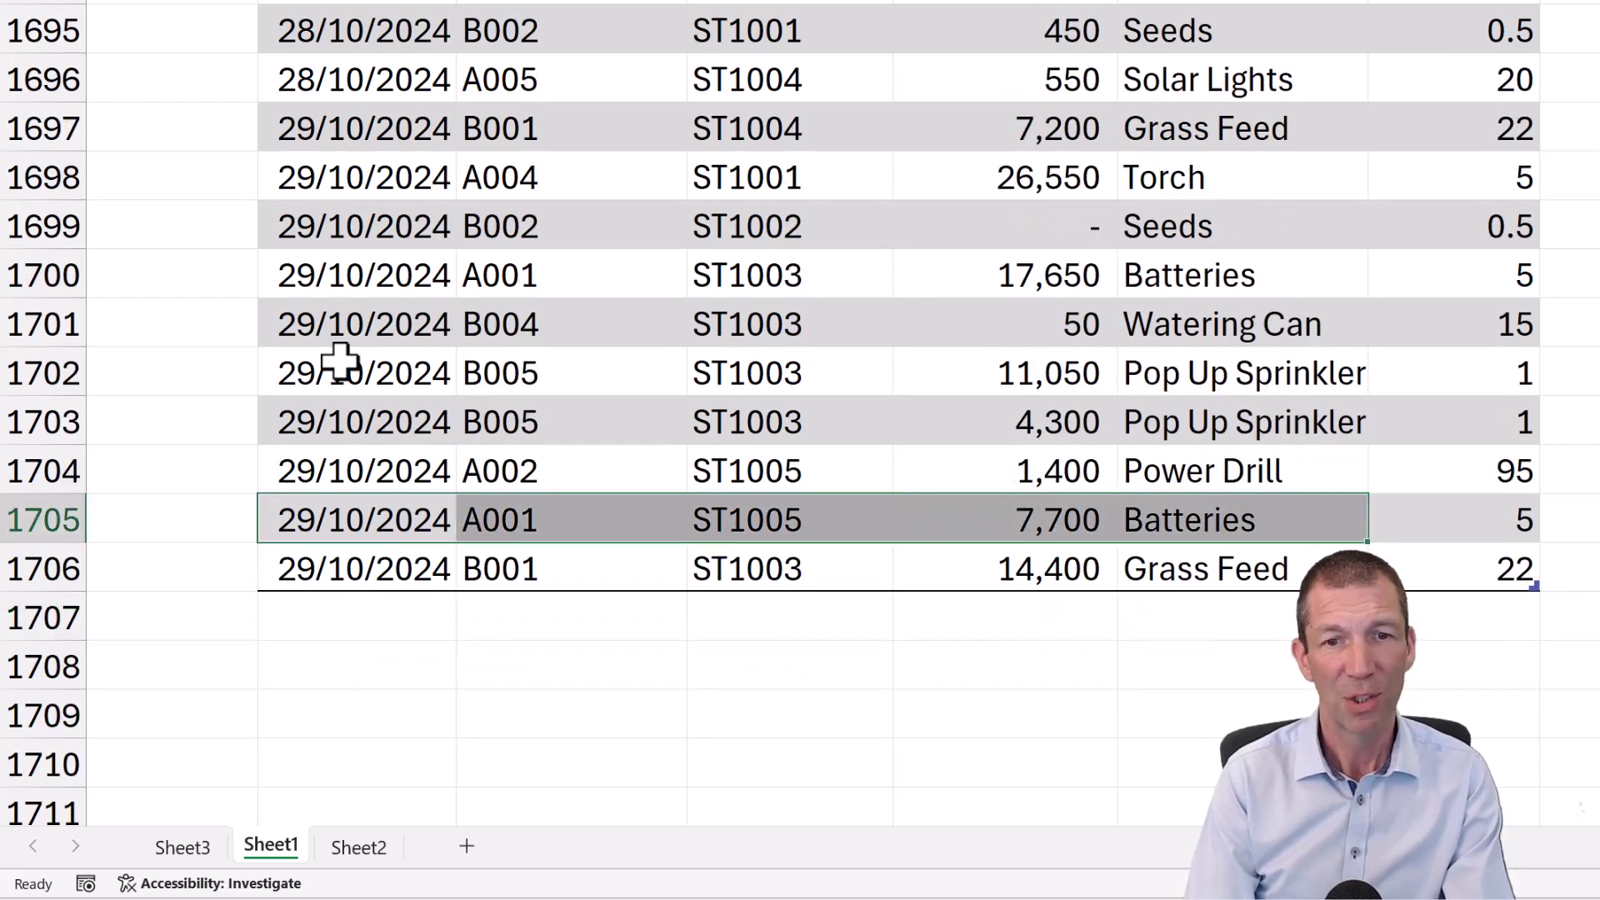
key("shift+Right")
key("ctrl+c")
Step: Paste it into row 1707 and set its Quantity Sold to 10,000,000
key("Down")
key("Down")
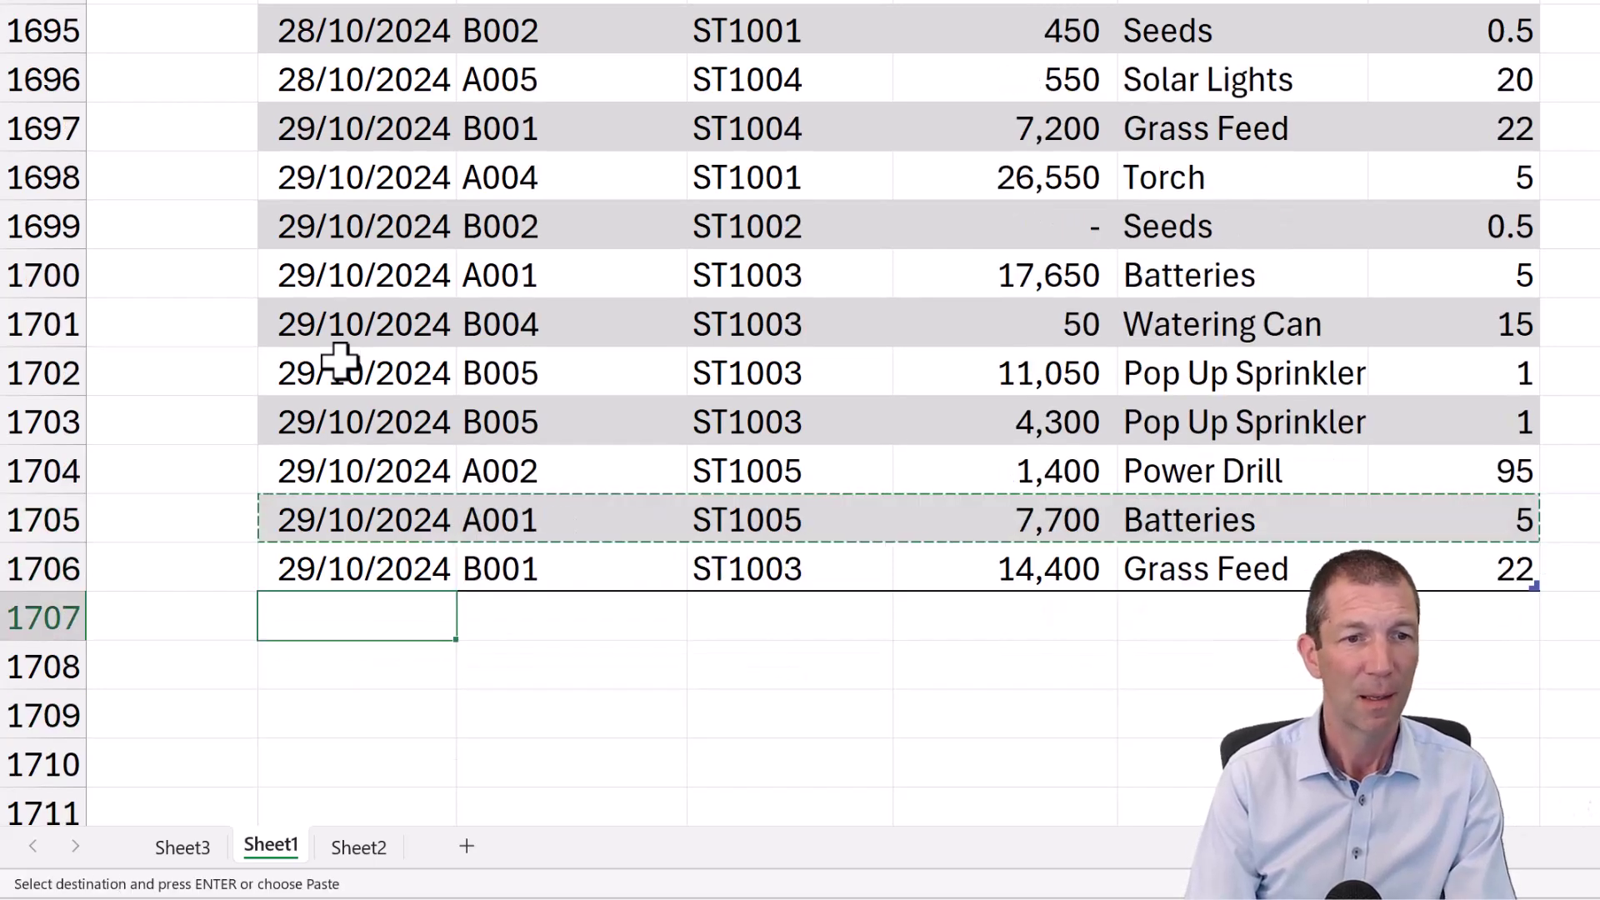
key("ctrl+v")
key("Right")
key("Right")
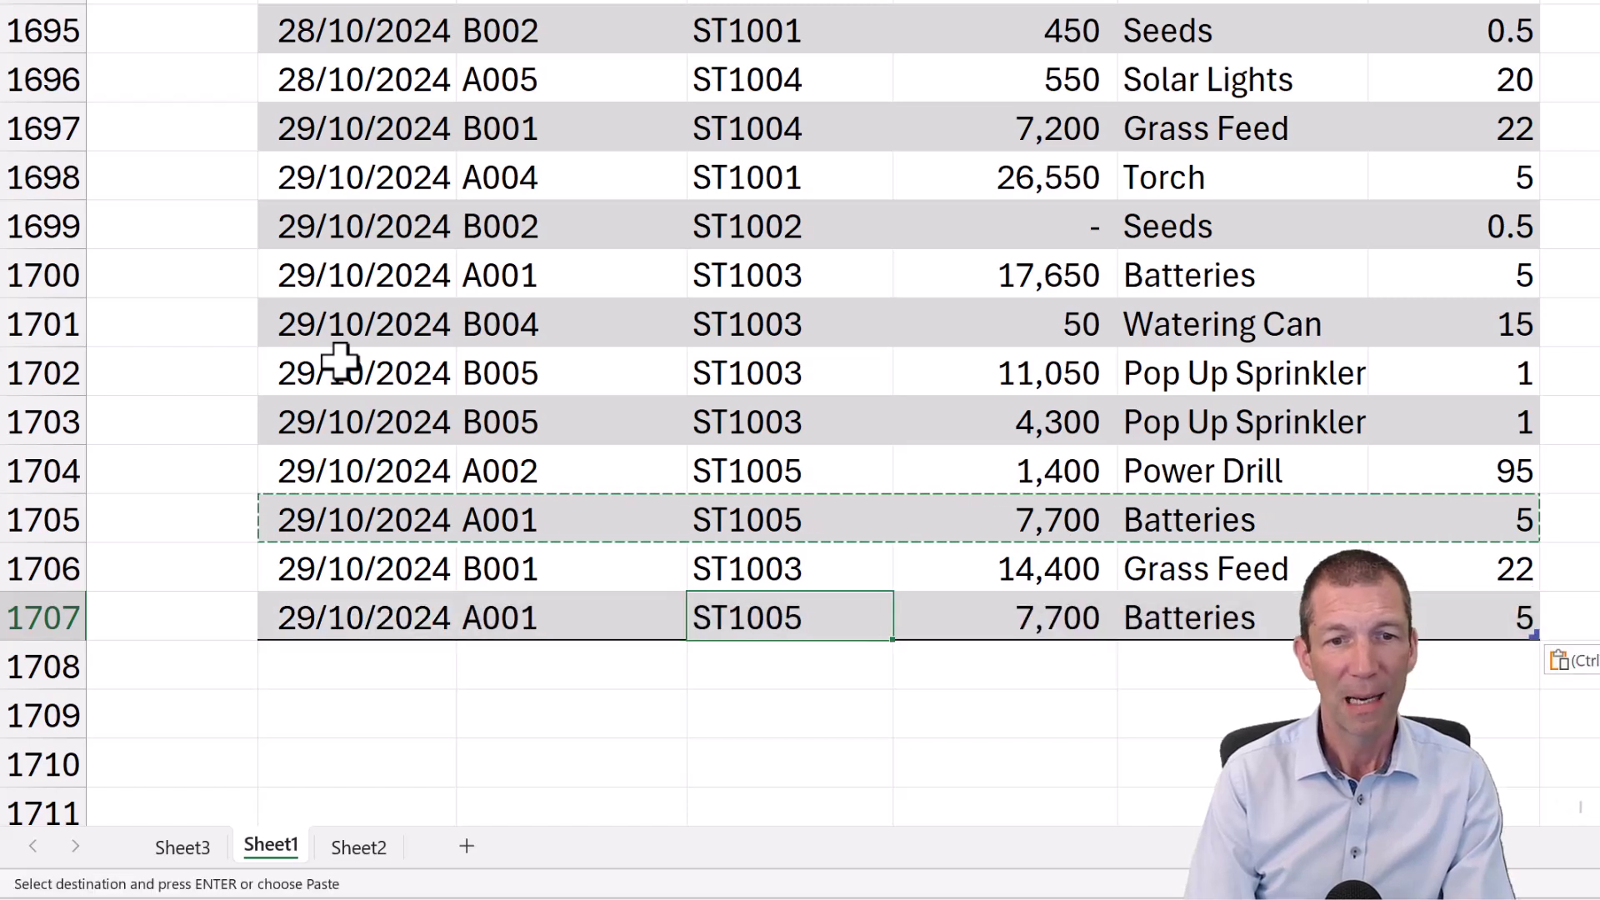
key("Right")
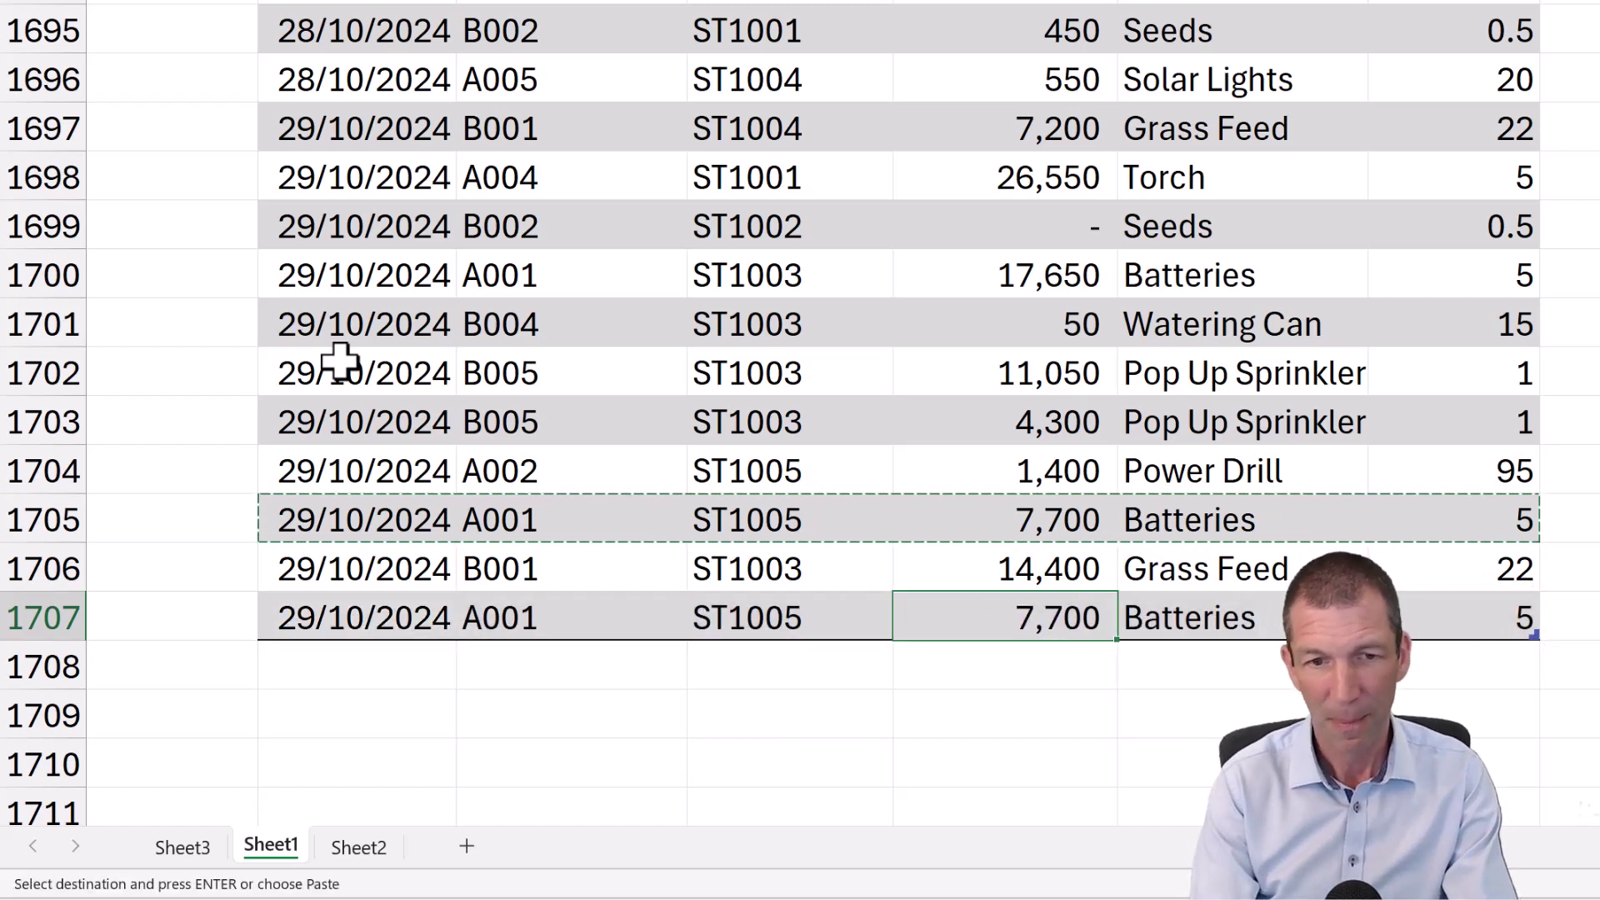
type("10000000")
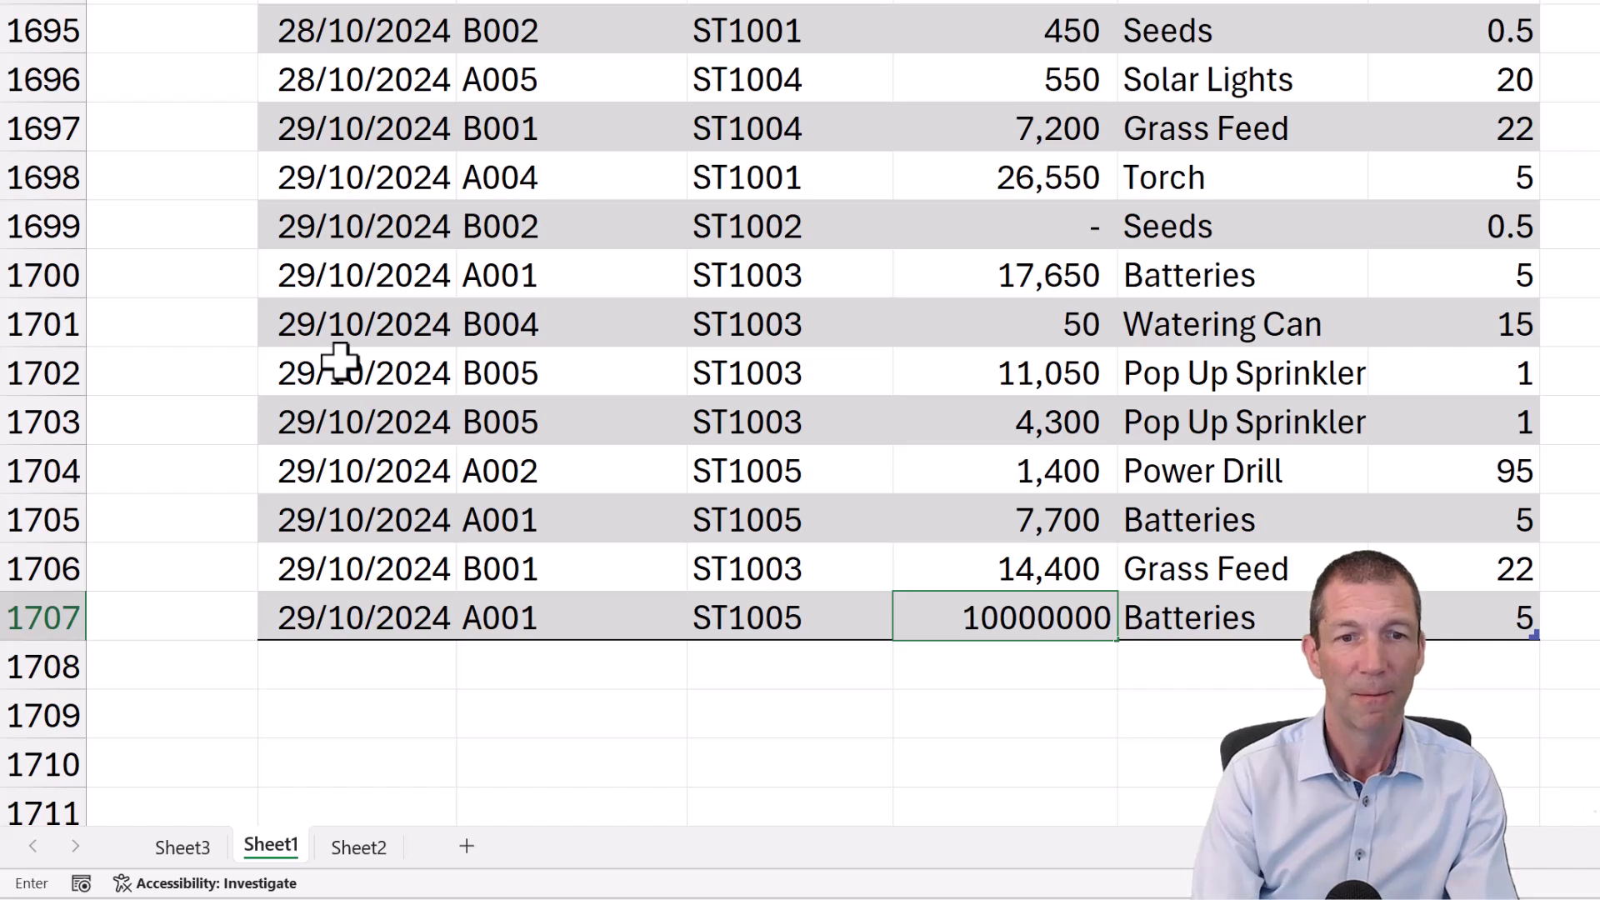
key("Return")
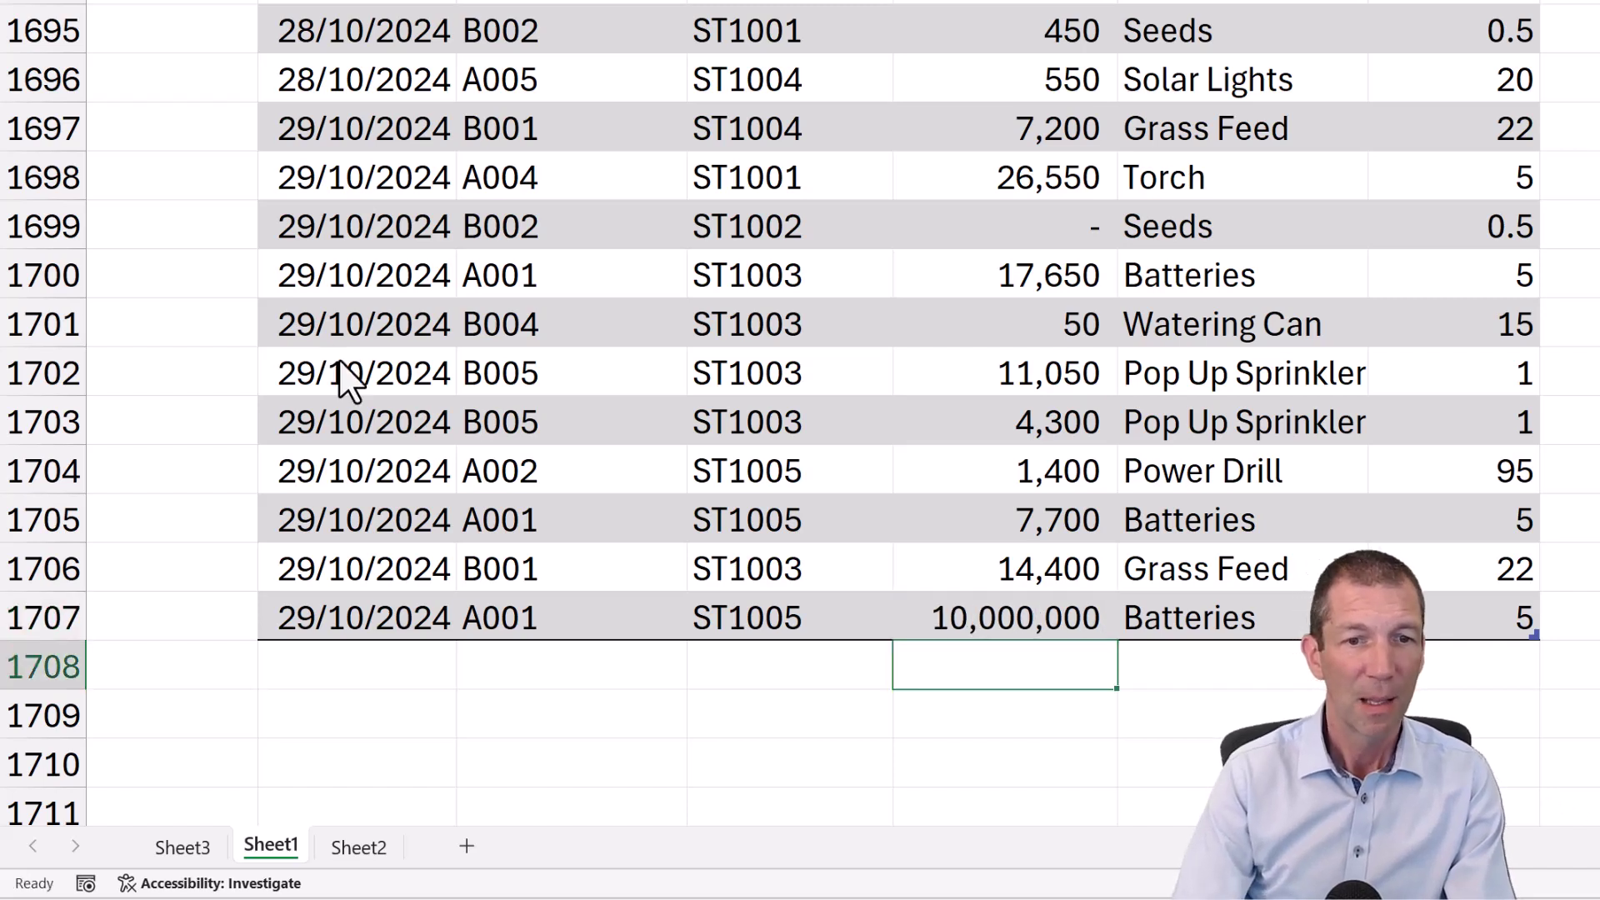
Step: Refresh the PivotTable on Sheet3 so Batteries totals 13903000 and the Grand Total 26331000
left_click(209, 847)
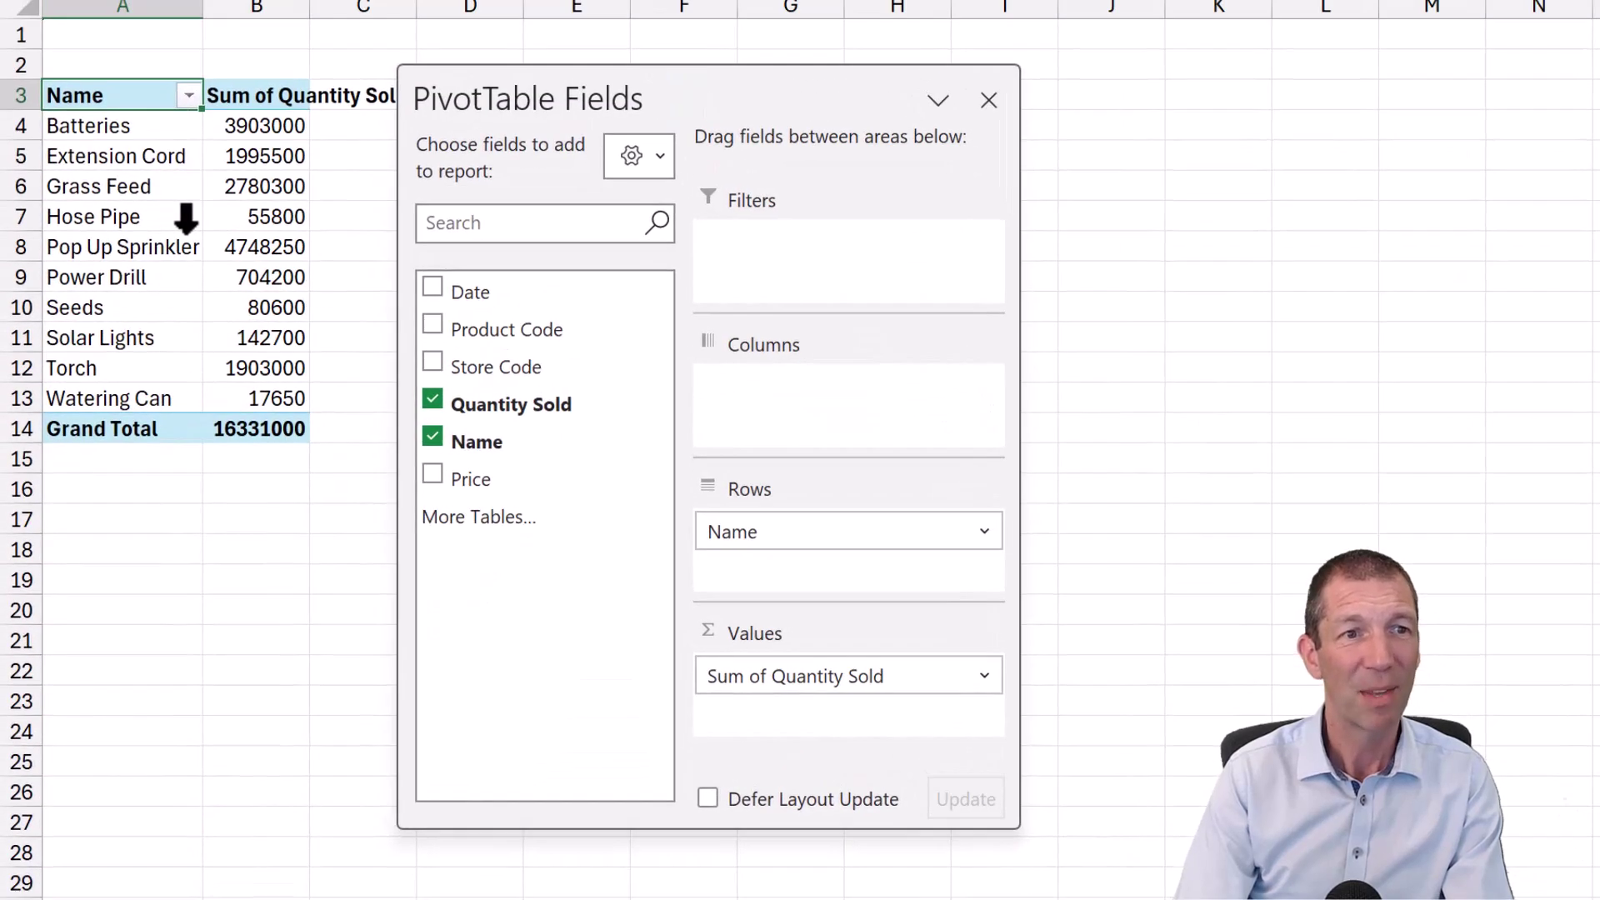
right_click(242, 156)
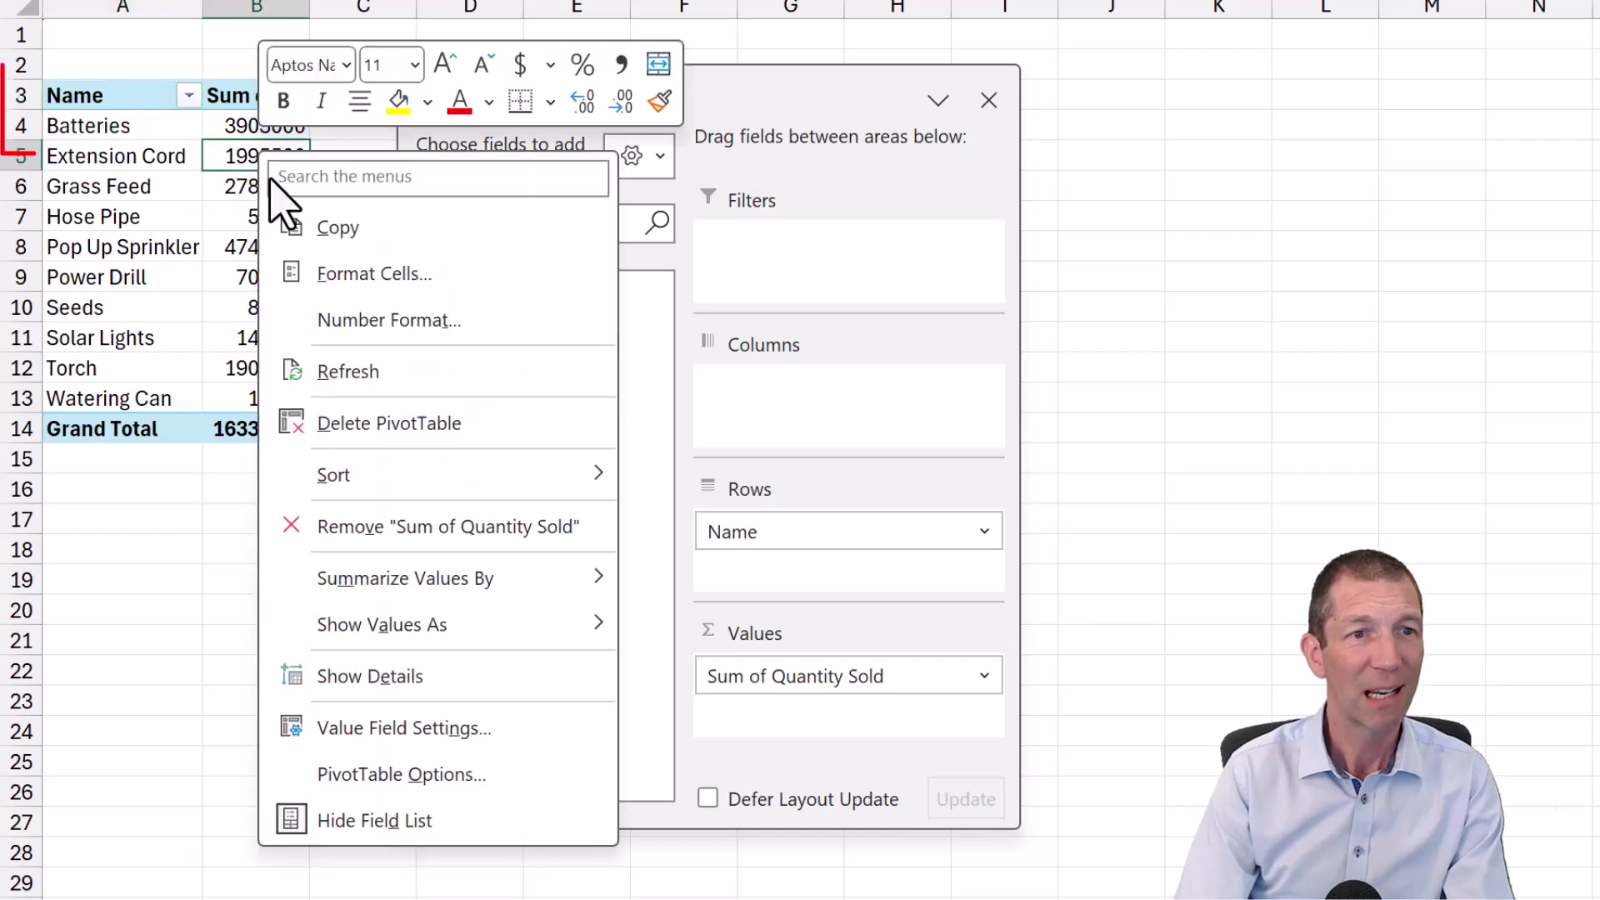
left_click(367, 371)
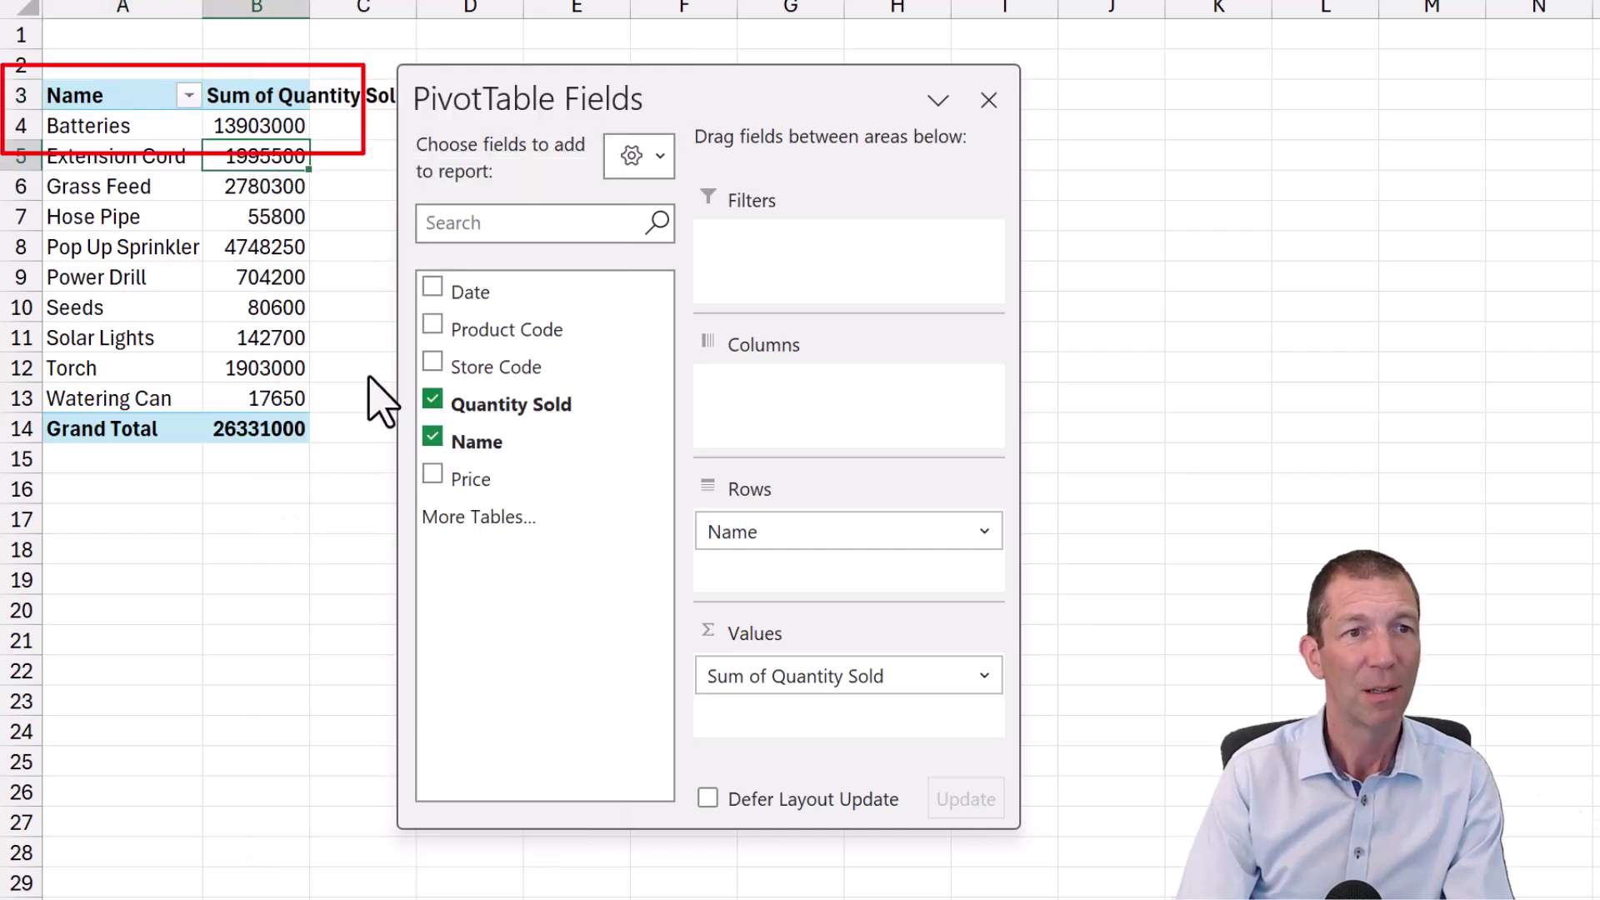
left_click(274, 123)
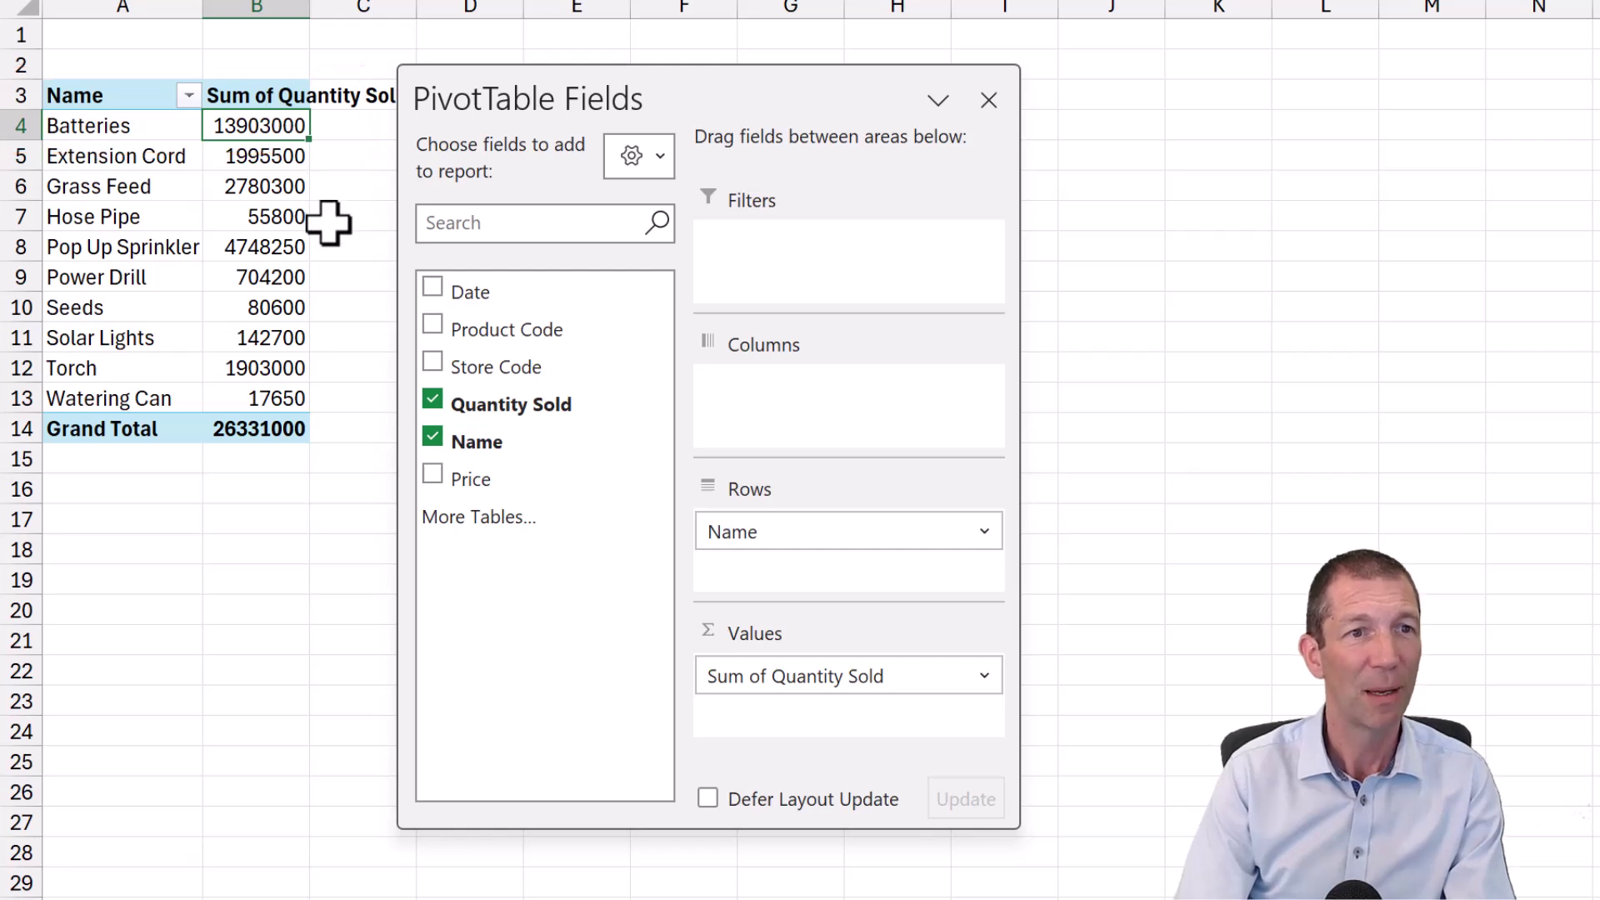
key("ctrl+z")
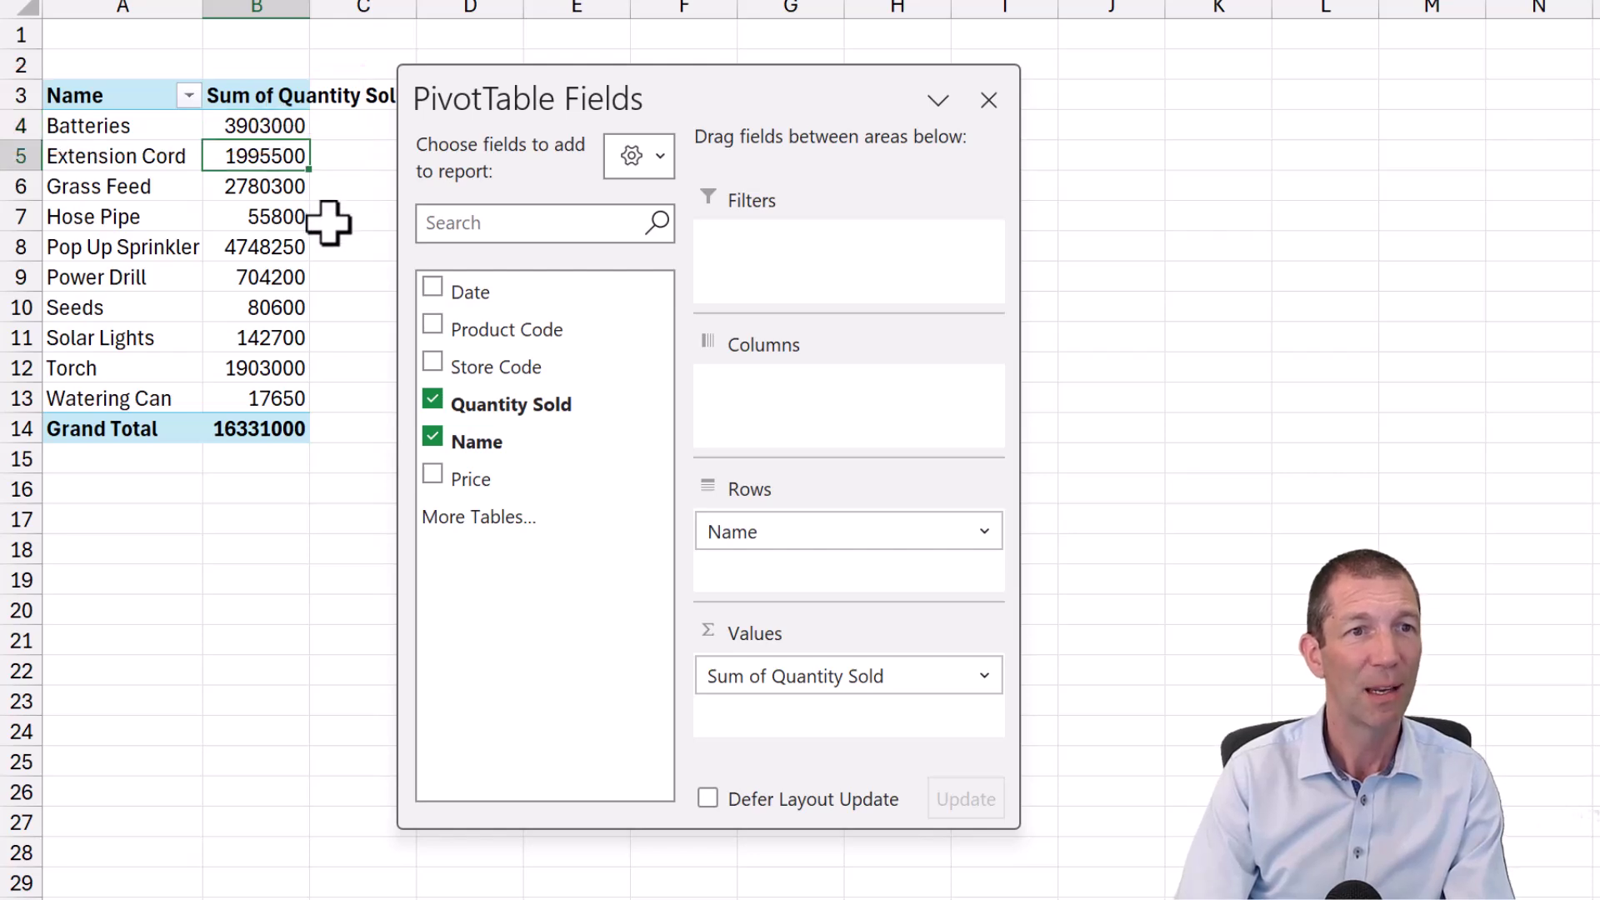
right_click(261, 127)
left_click(388, 350)
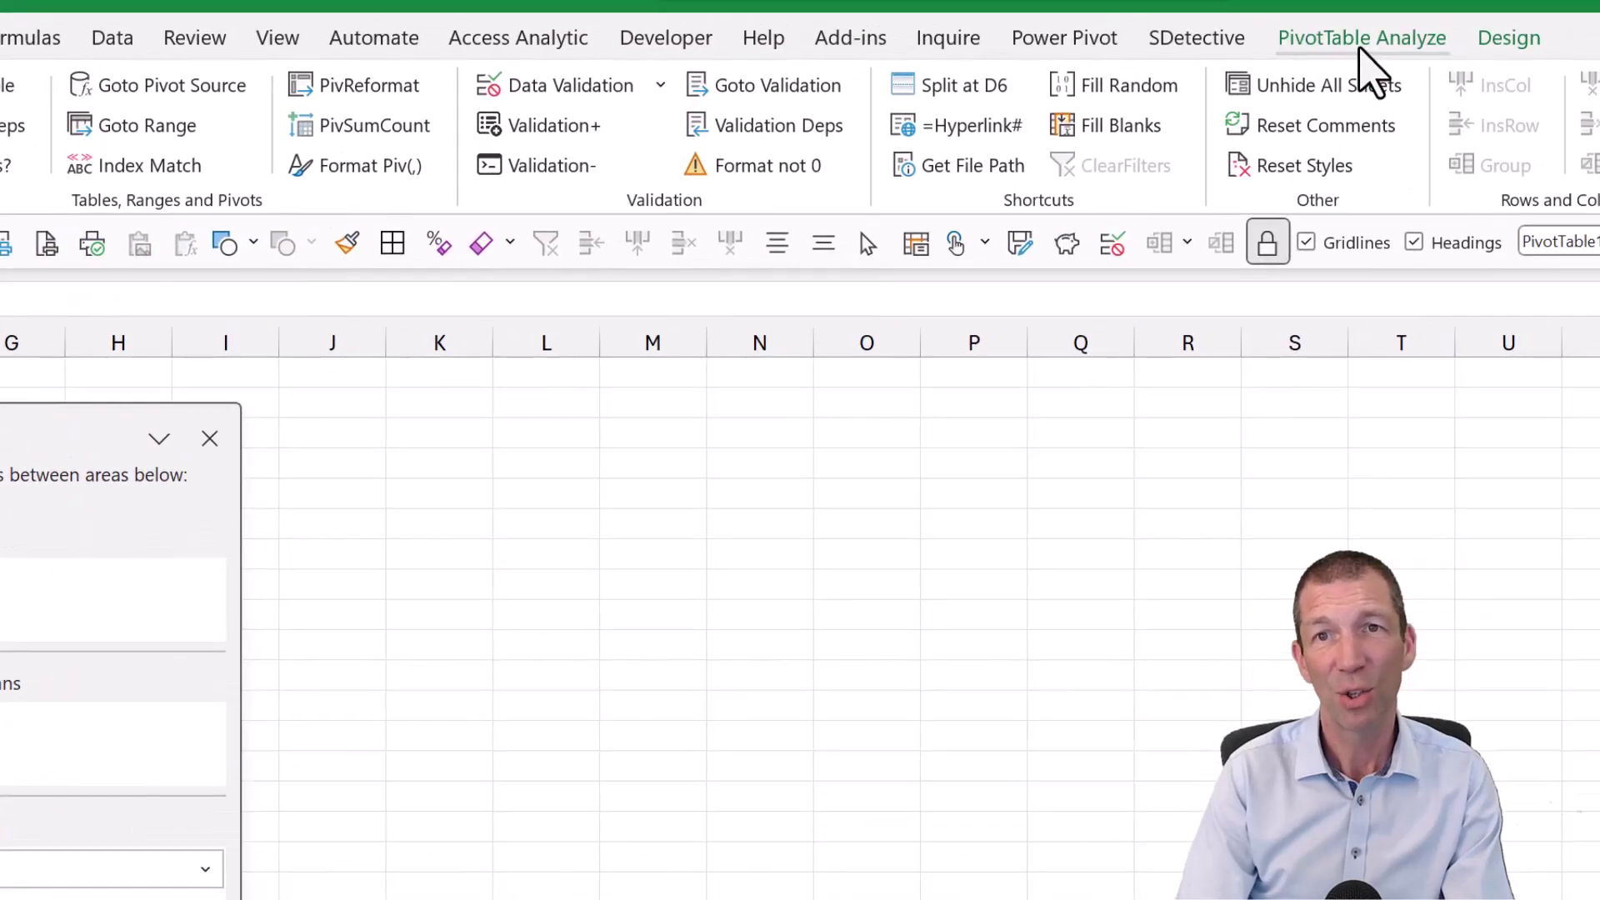
Step: Check the PivotTable's data source without changes and return to the sales sheet
left_click(1361, 40)
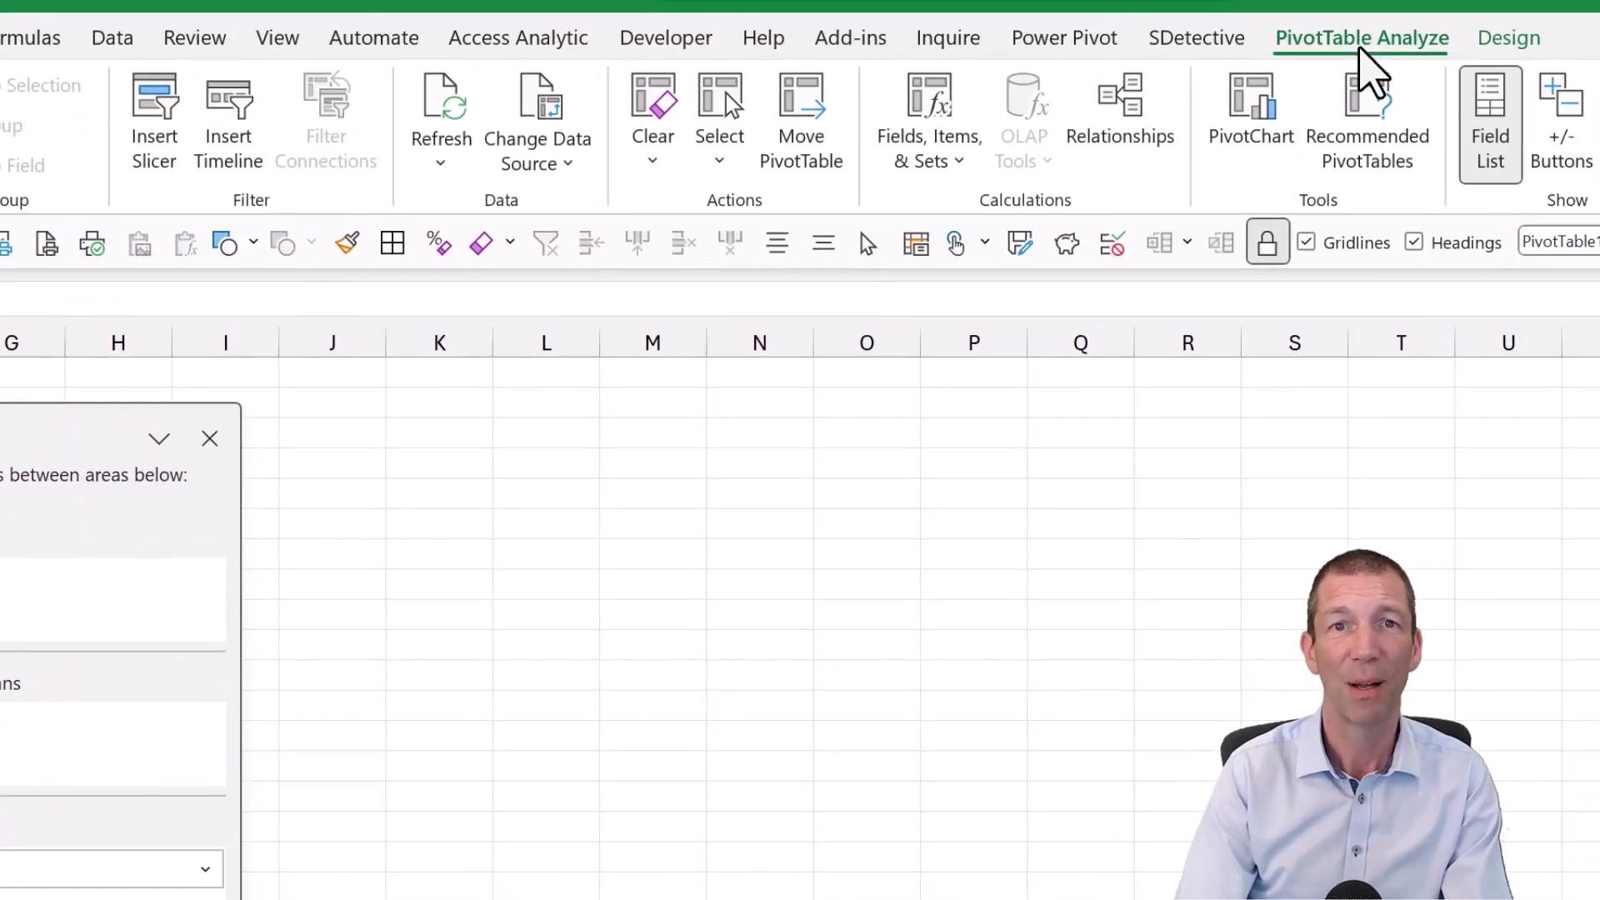
left_click(567, 164)
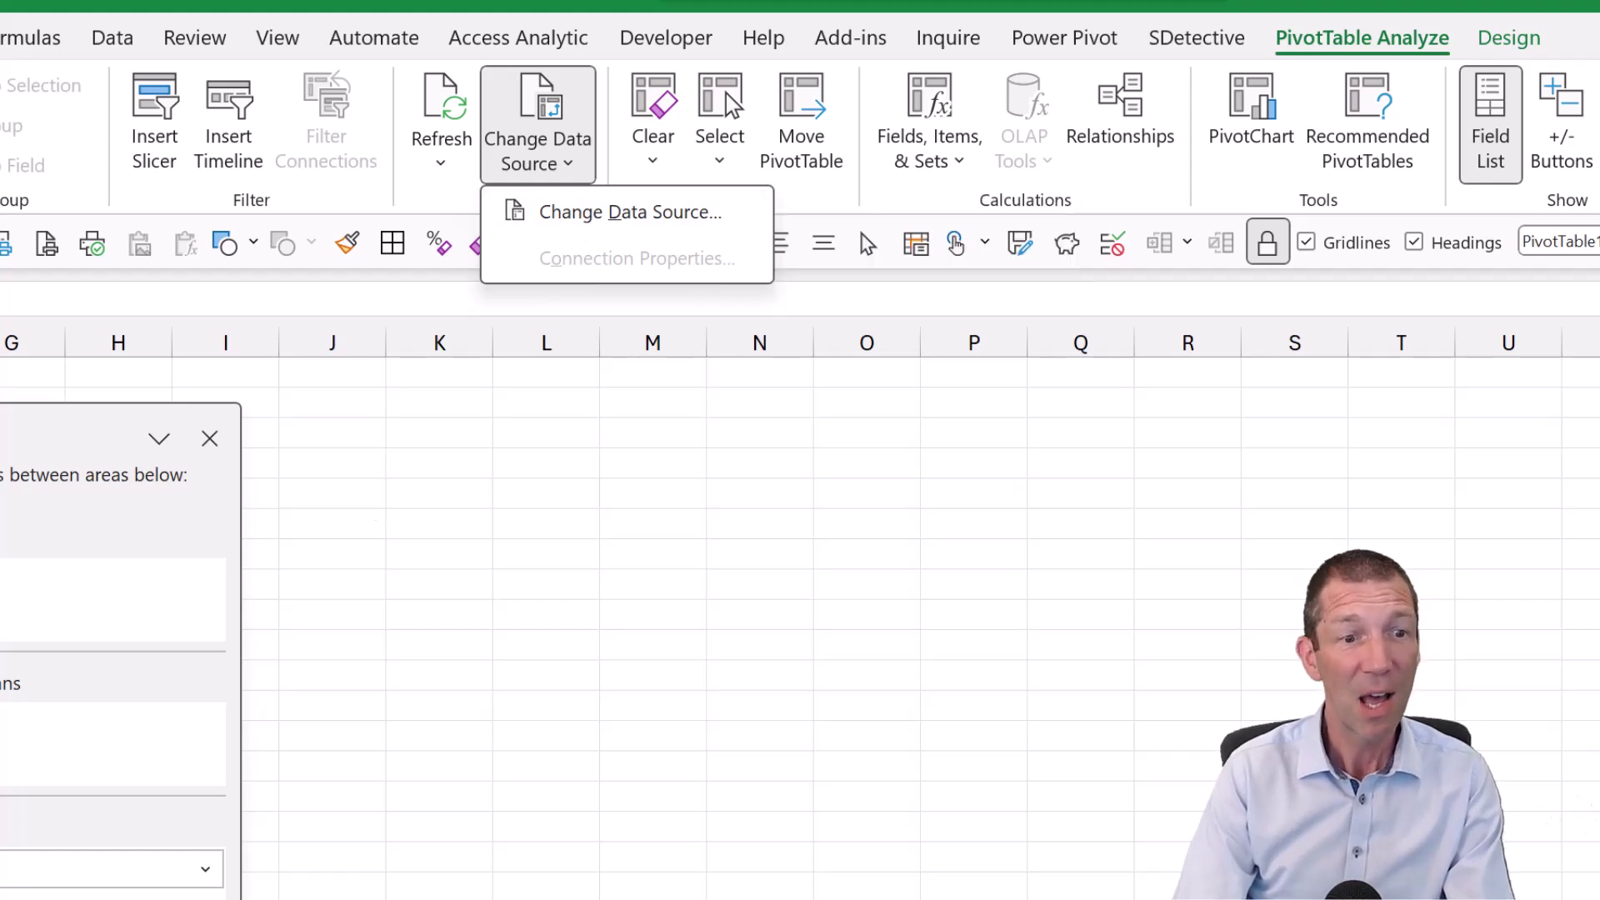
key("Escape")
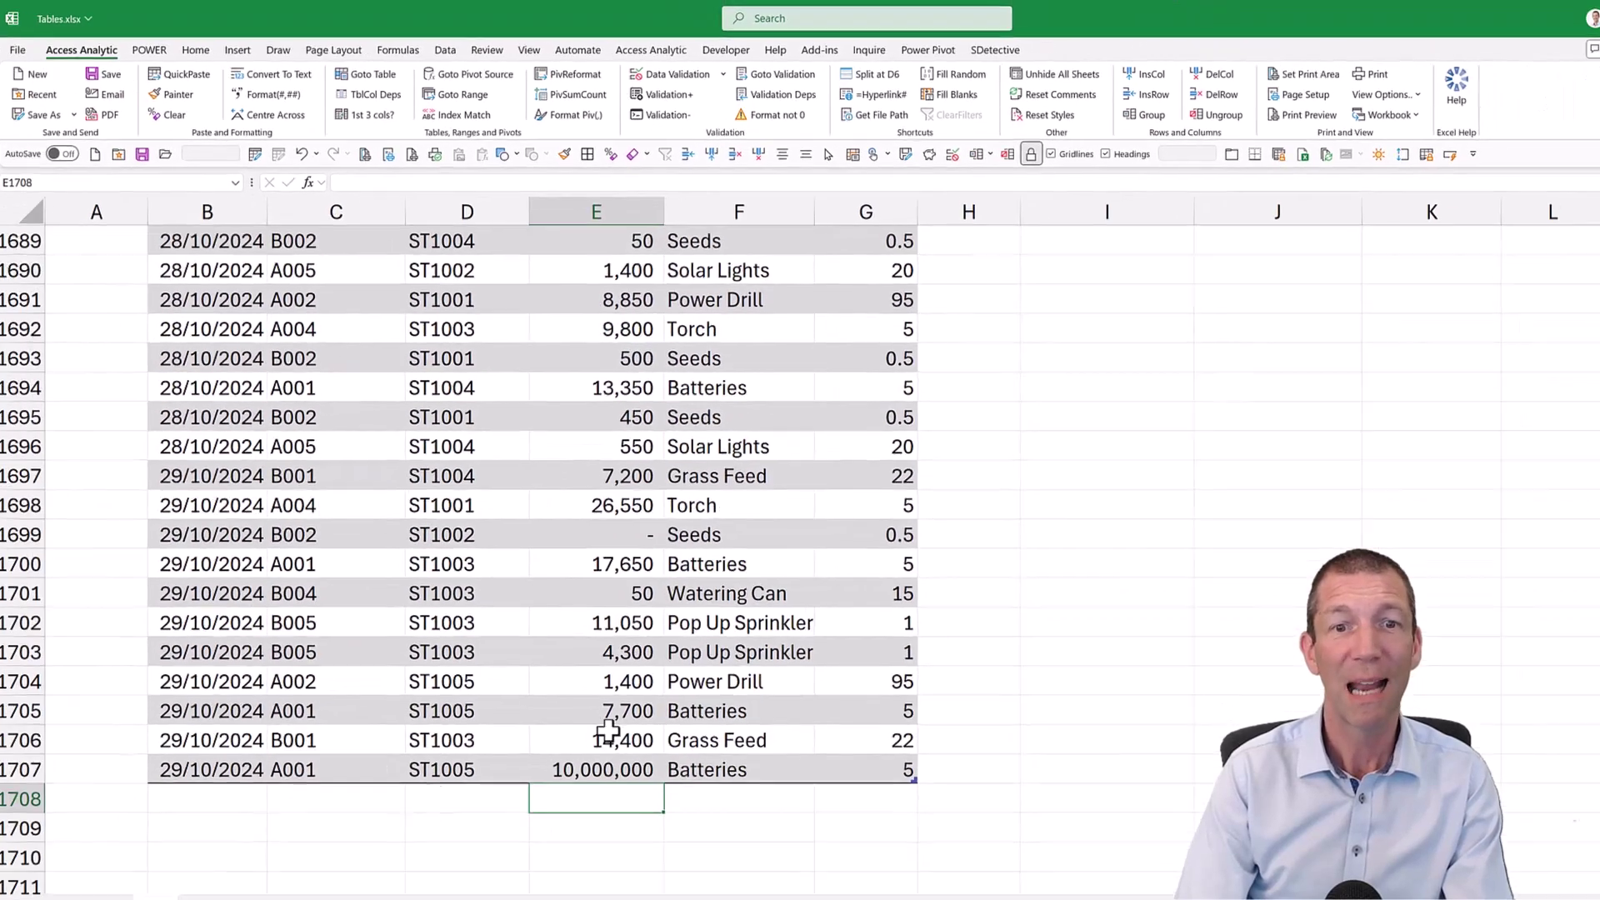
left_click(850, 629)
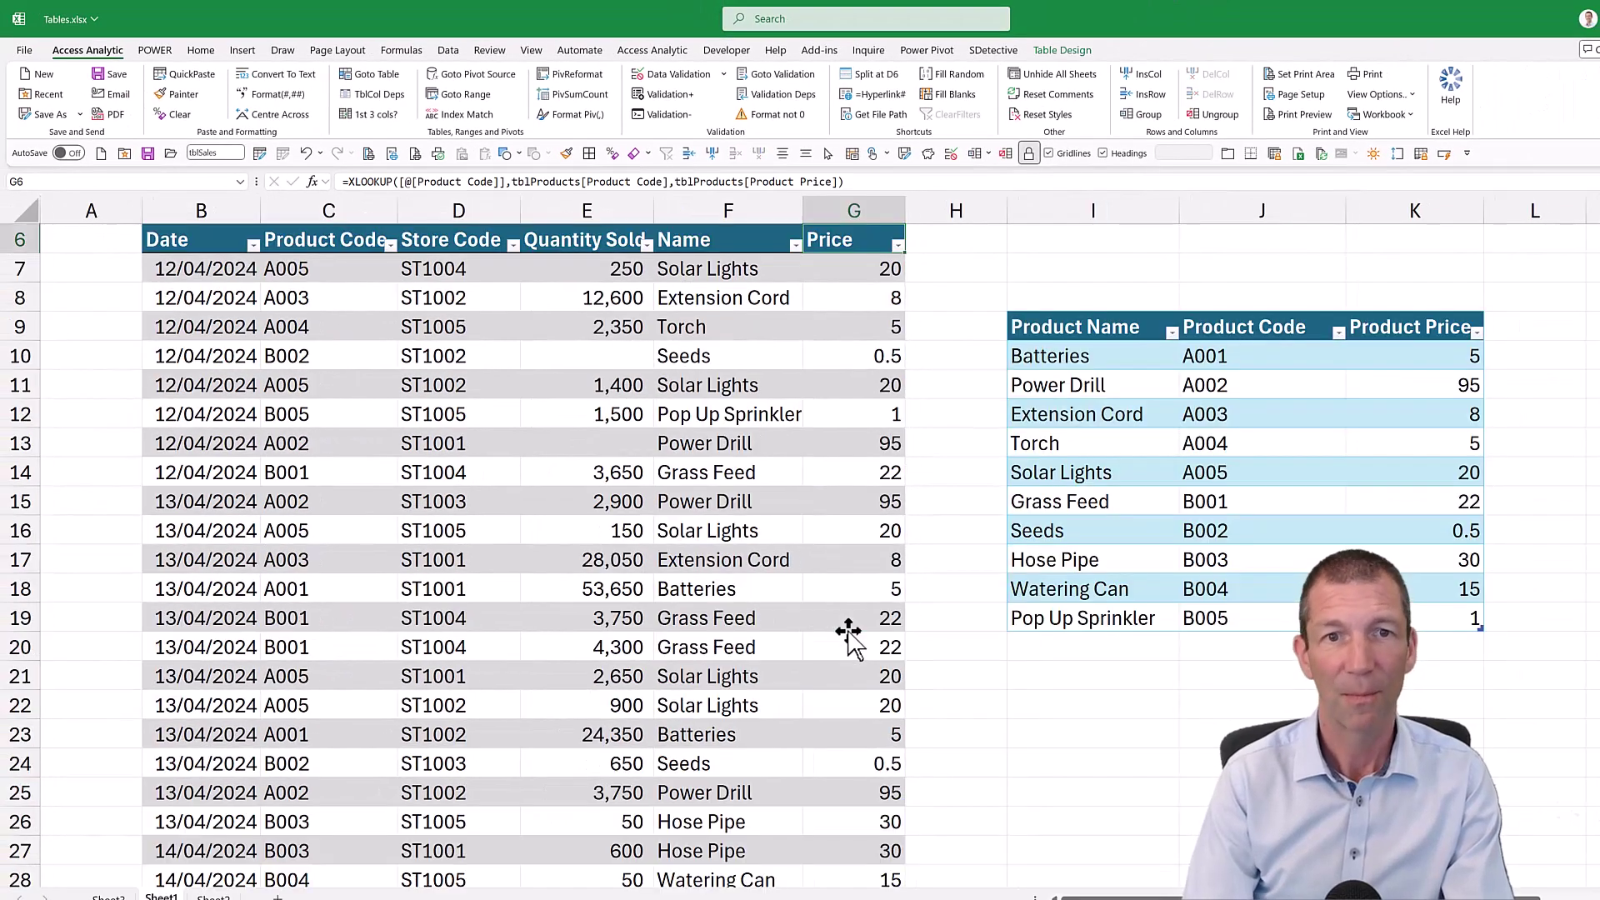
Step: Delete every Product Code in tblSales from C7 down to row 1707
key("ctrl+Up")
key("ctrl+Up")
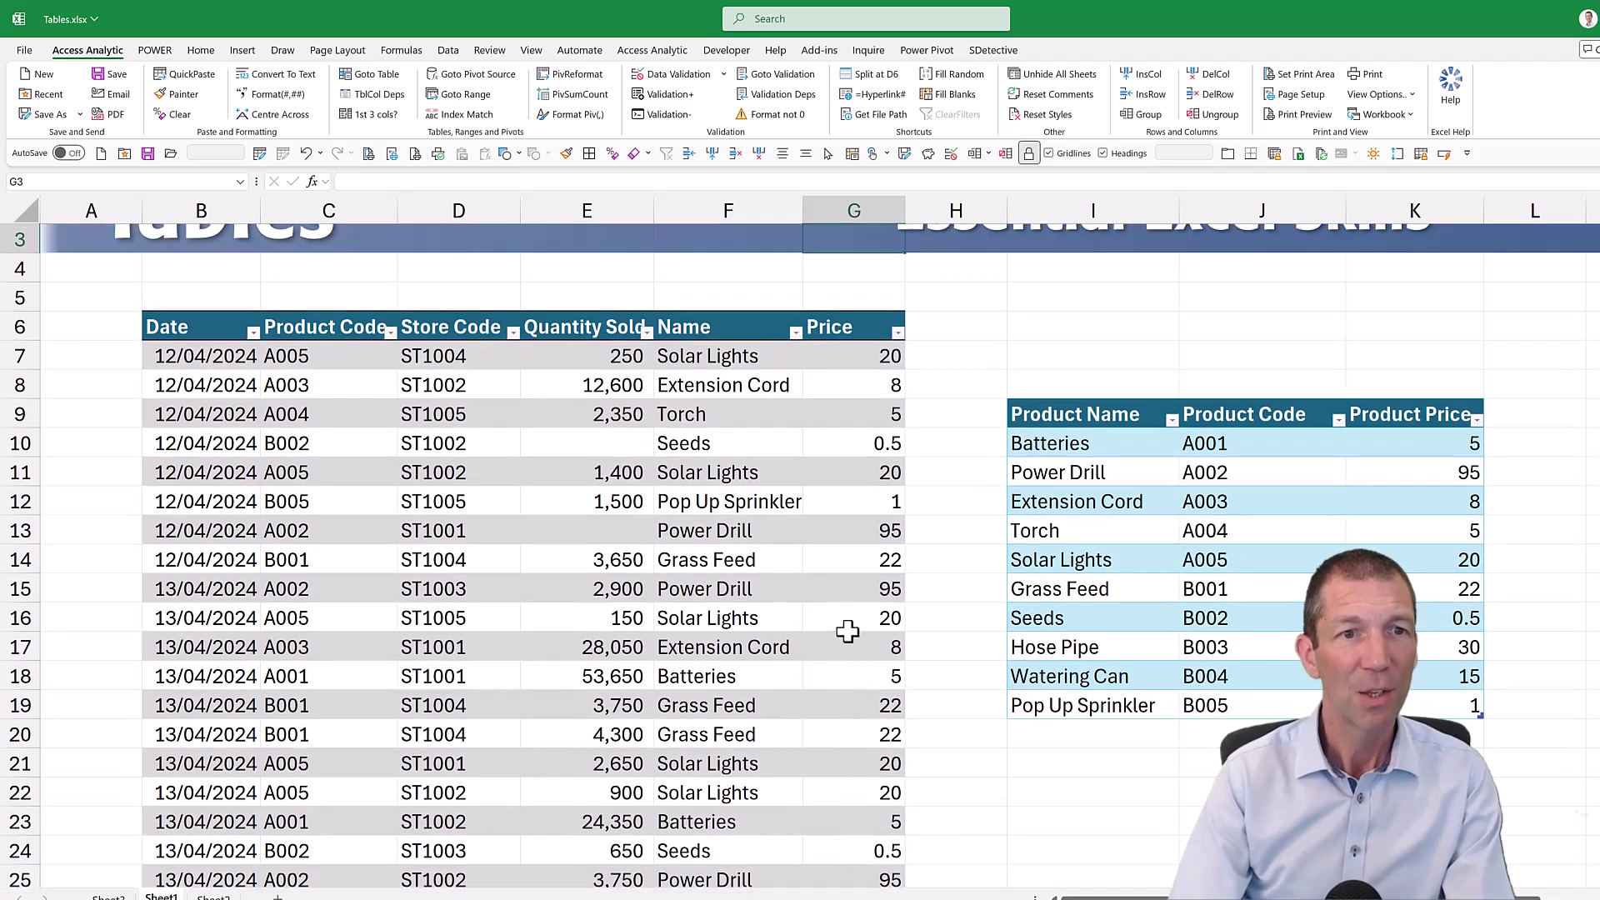
left_click(334, 353)
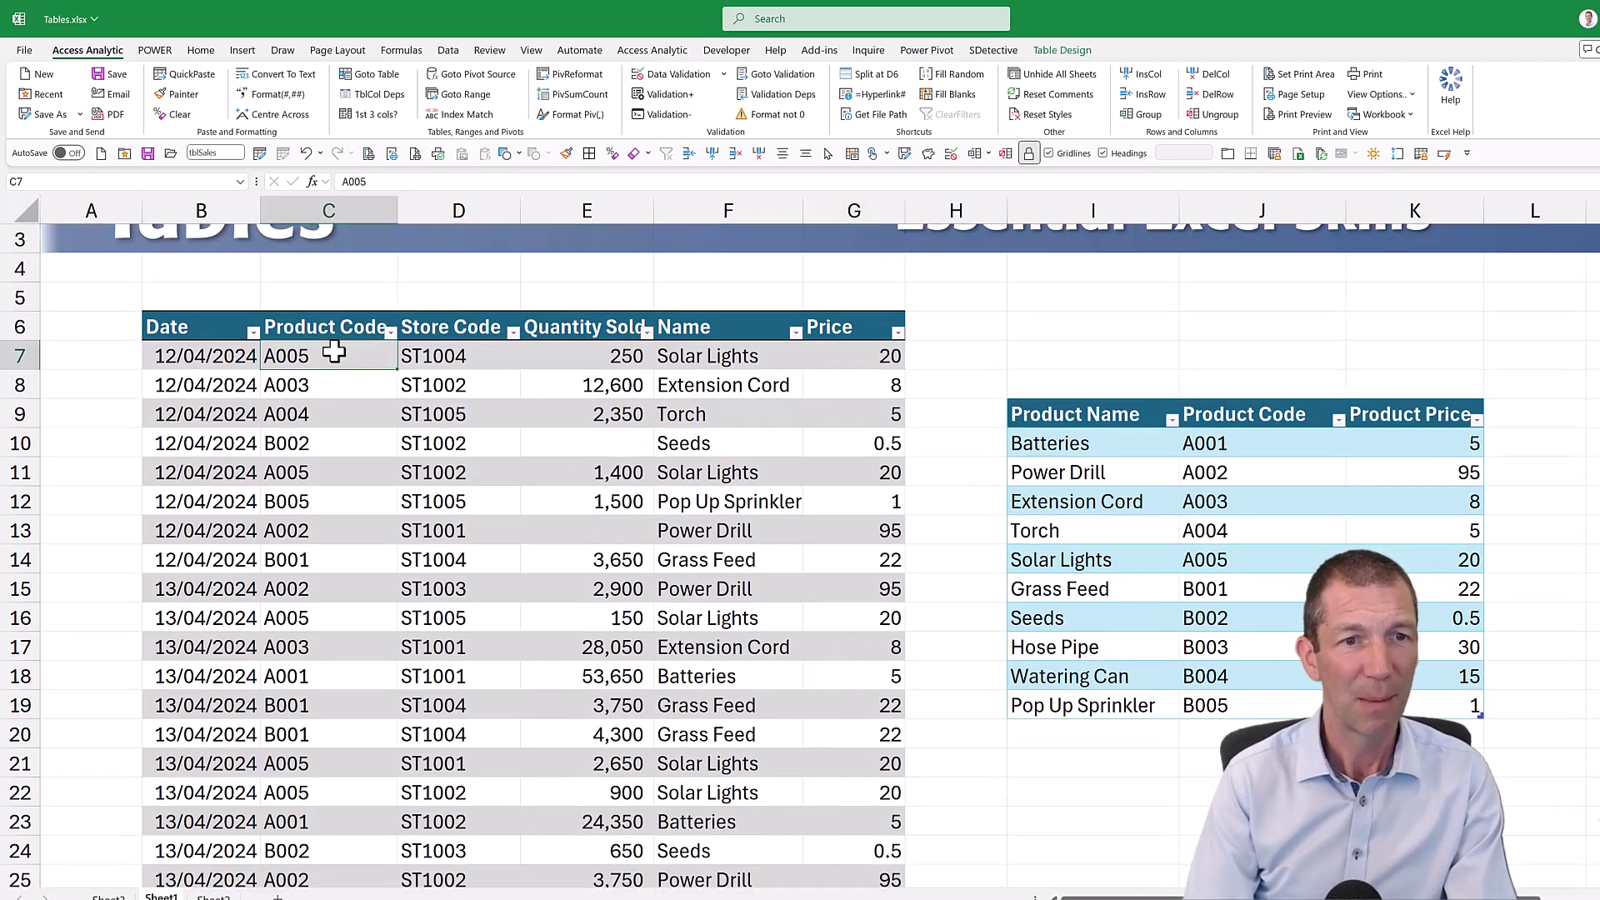
key("ctrl+shift+Down")
key("Delete")
key("ctrl+BackSpace")
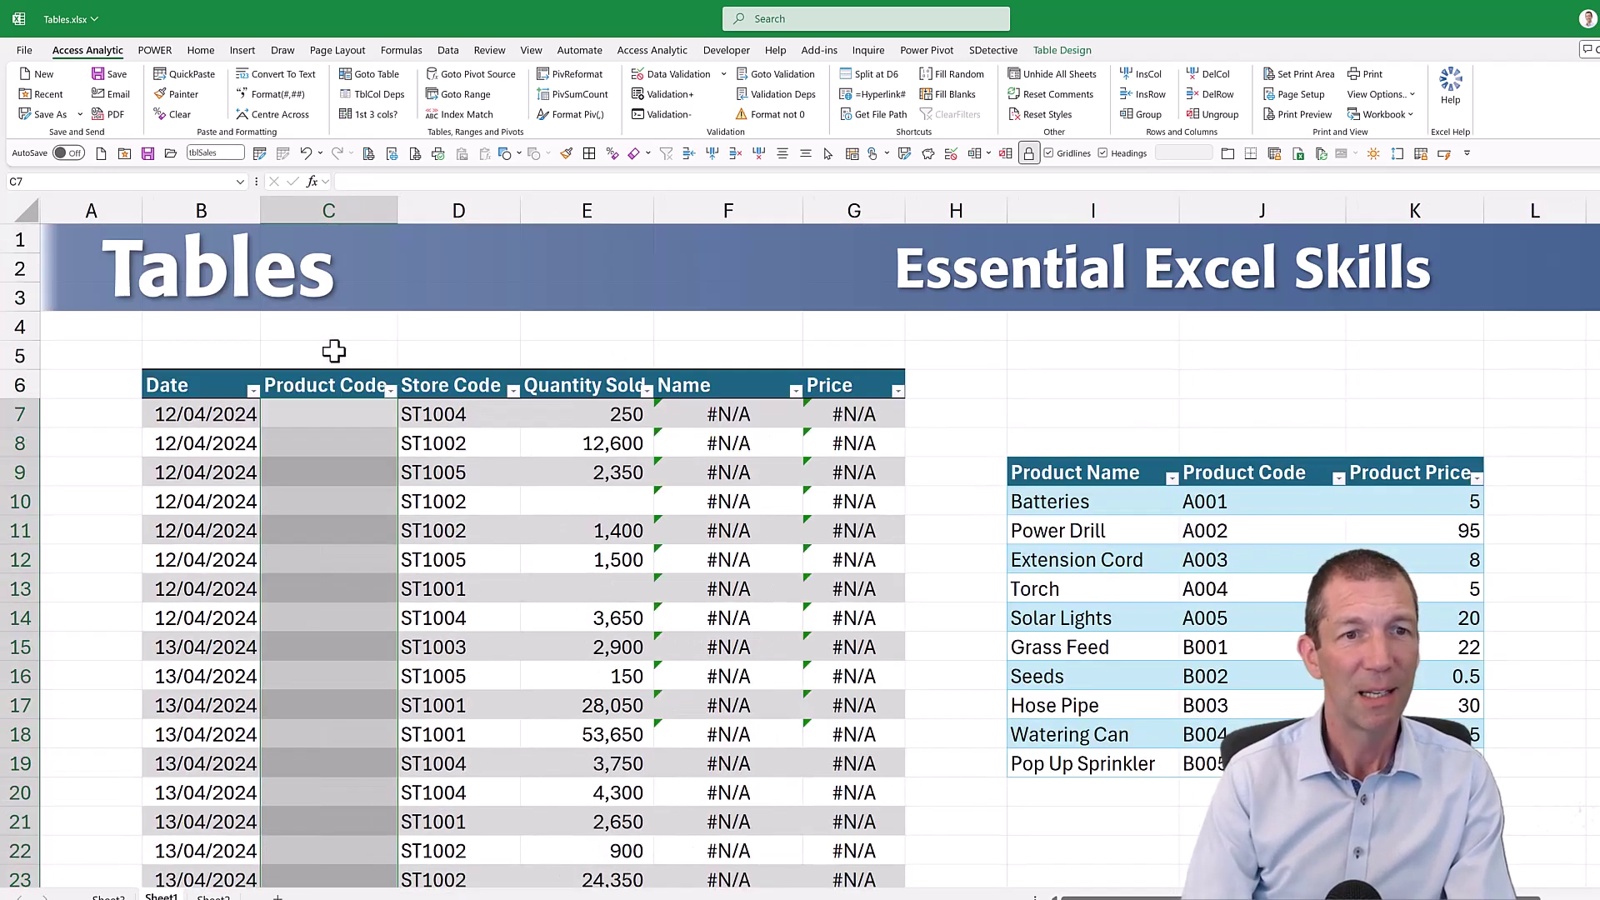
key("shift+BackSpace")
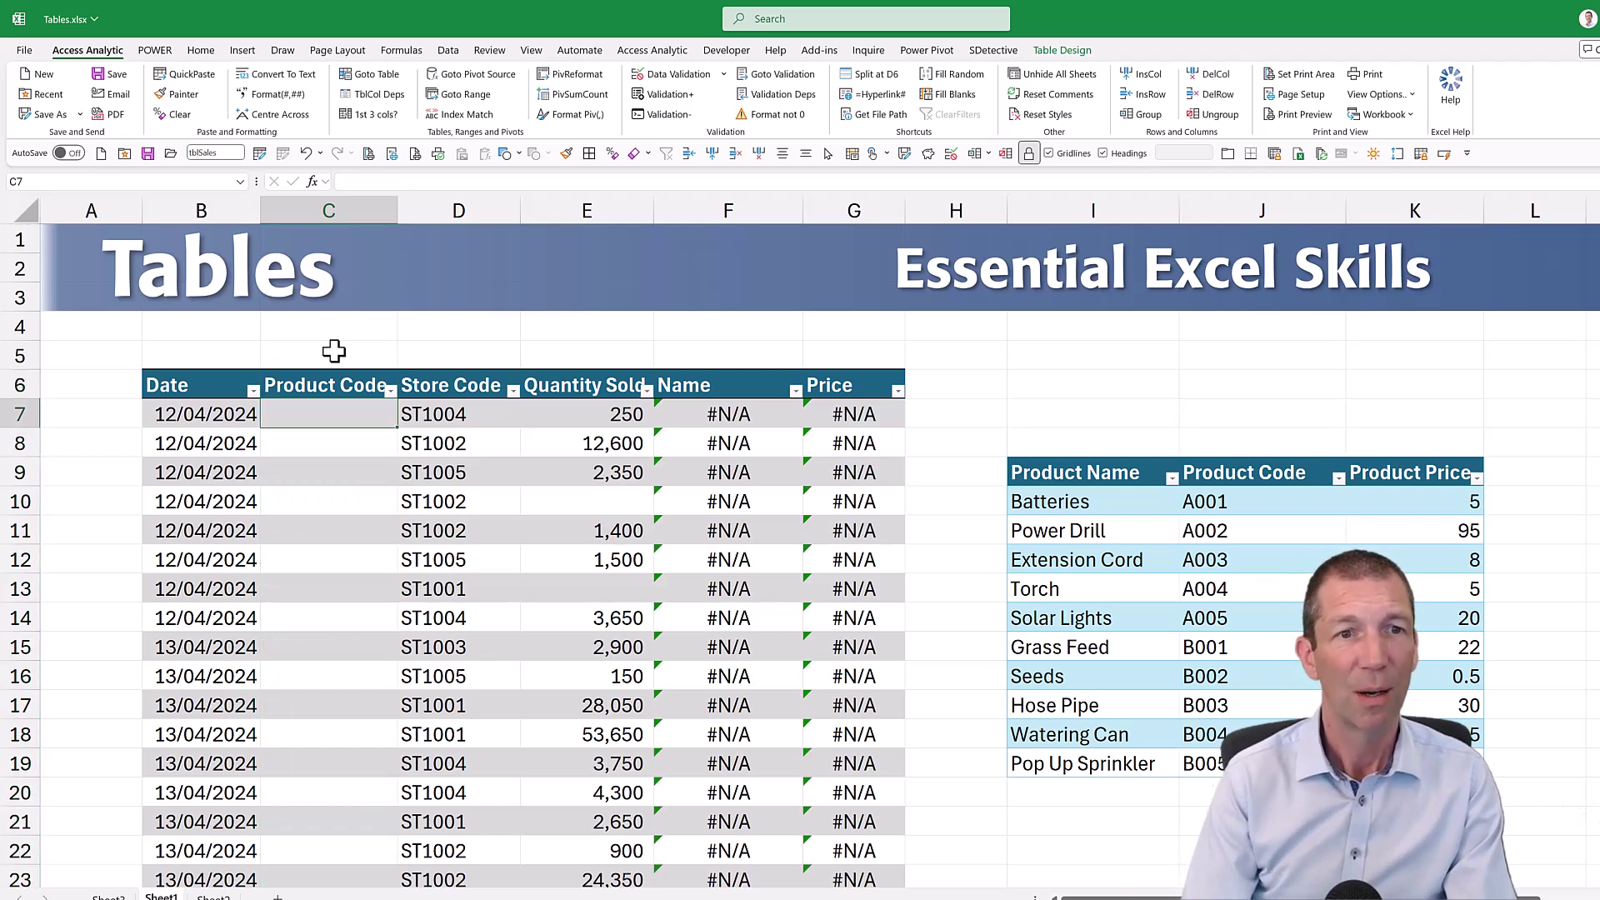
key("ctrl+shift+Down")
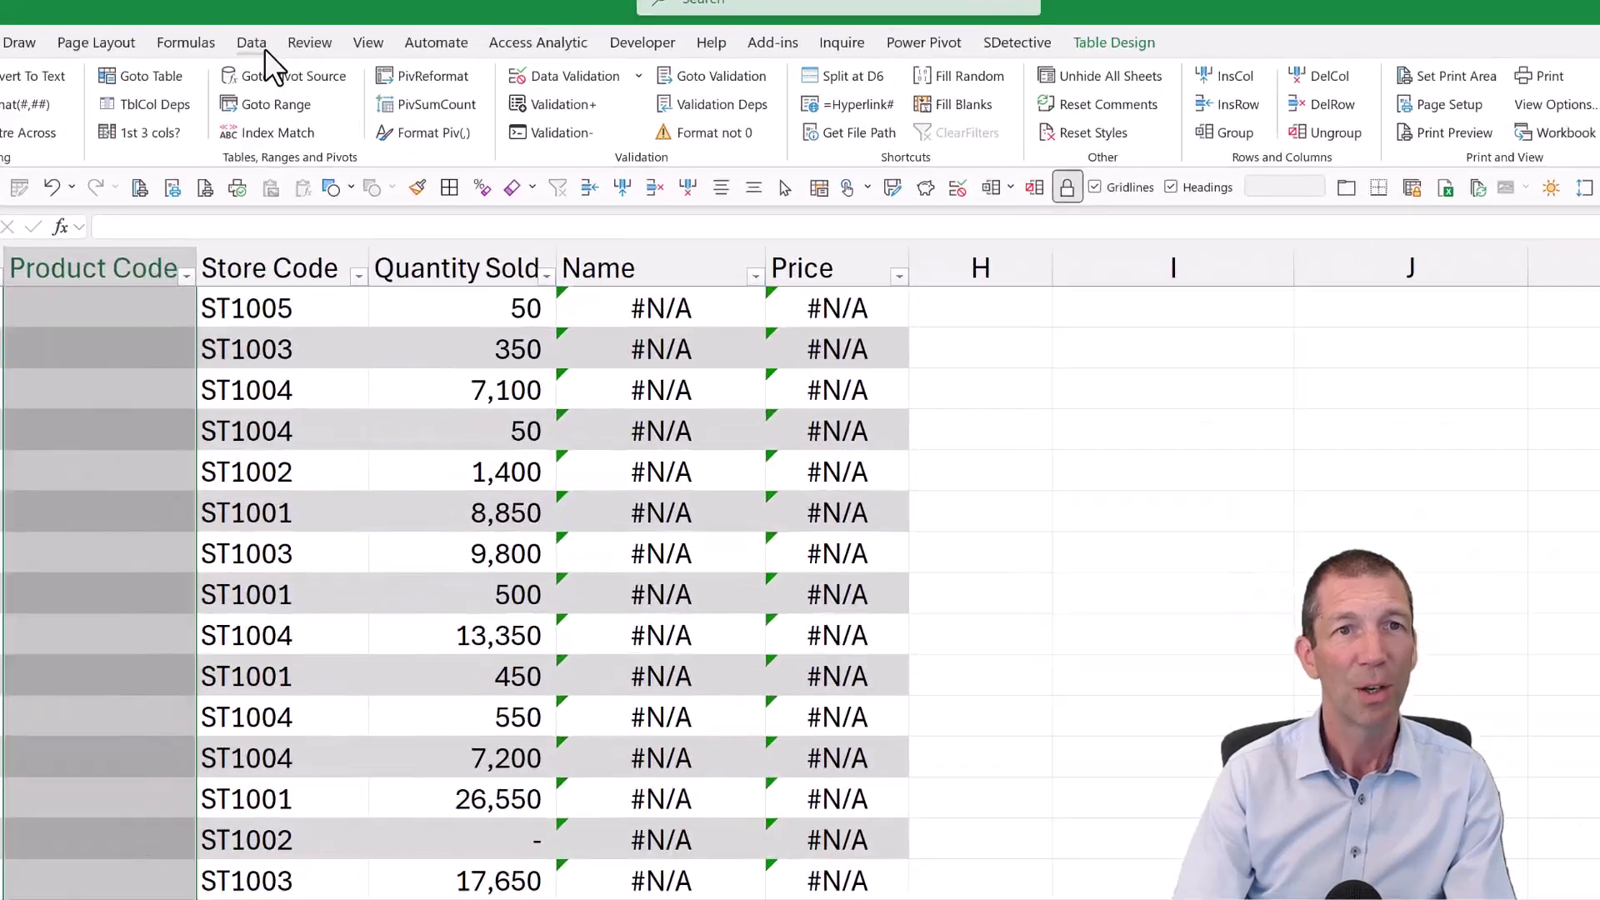
Step: Look at the Data Validation settings, cancel them, and pick tblProducts' Product Code column
left_click(447, 50)
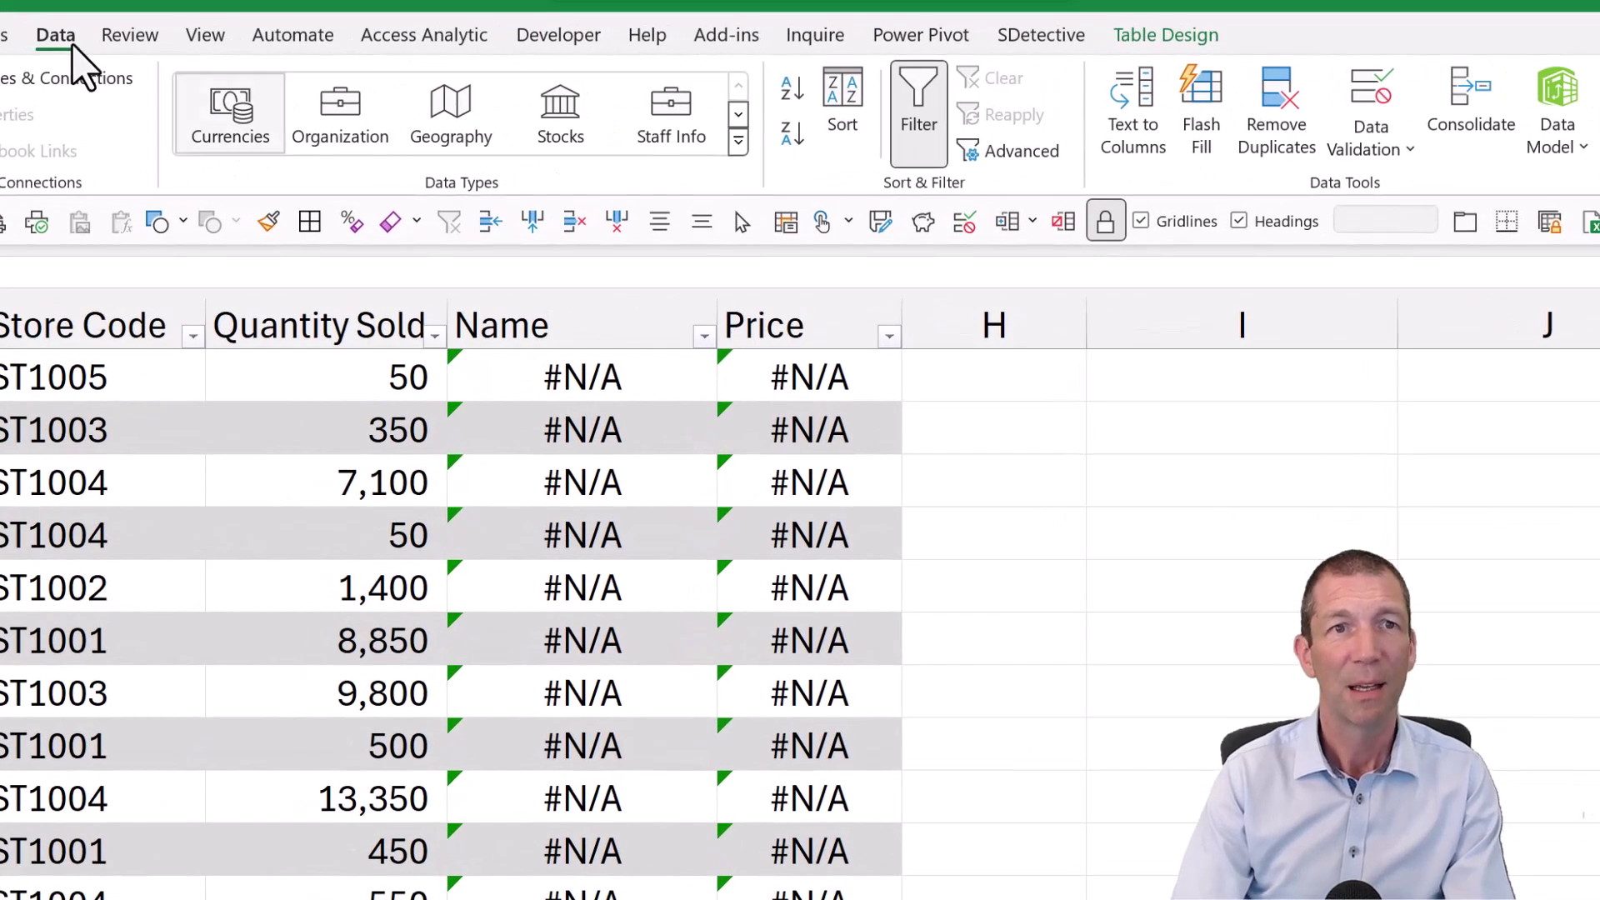
left_click(1370, 155)
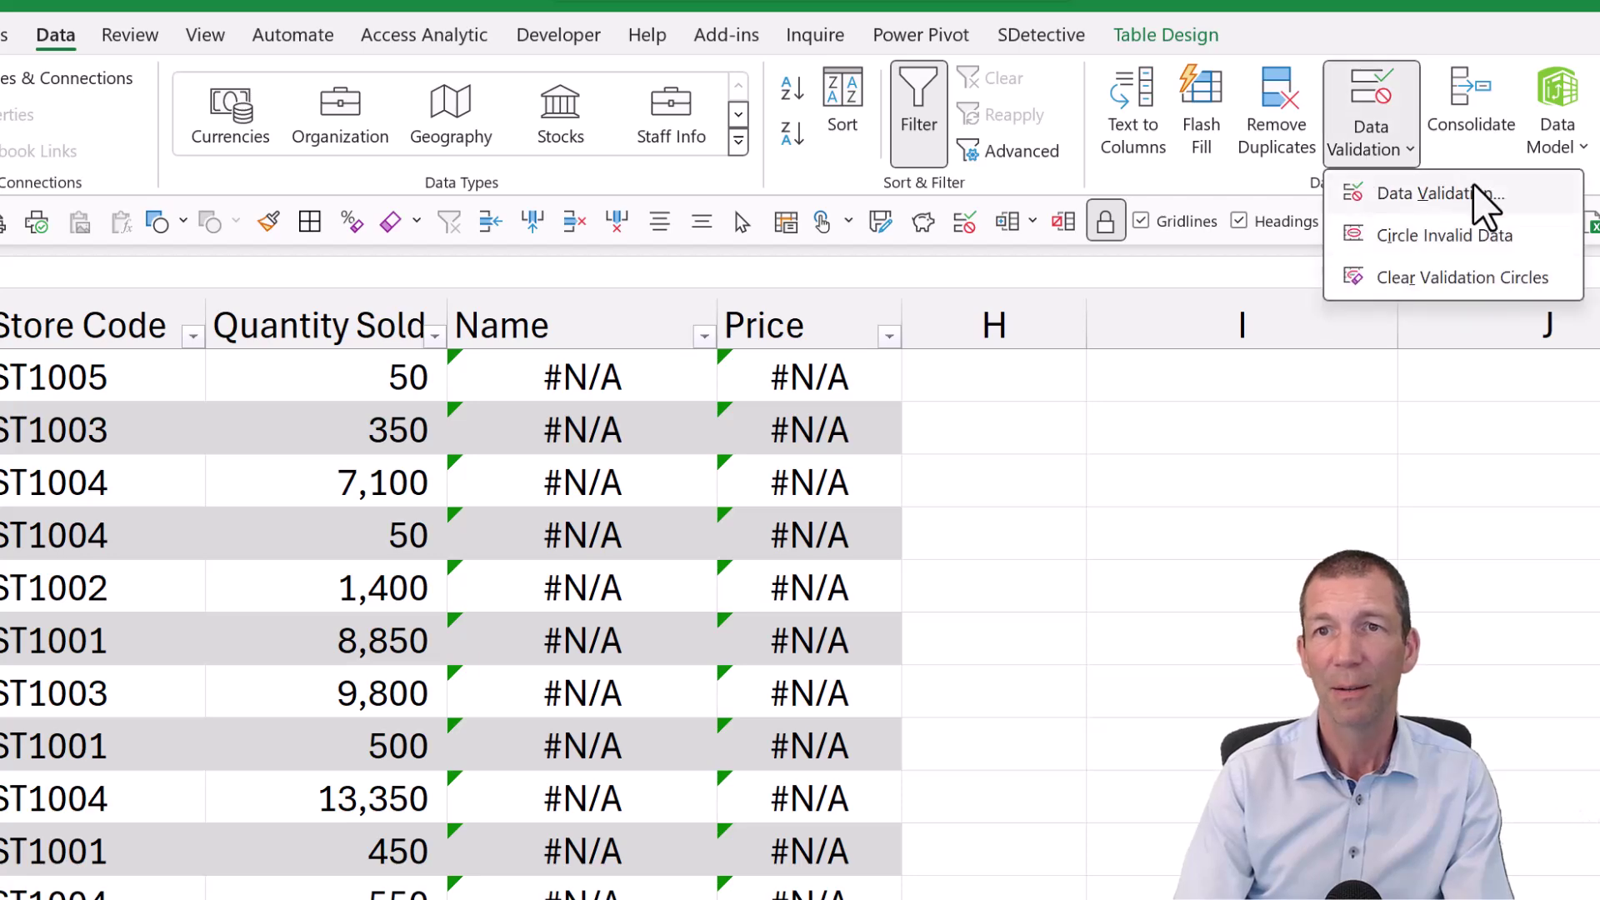
left_click(1475, 191)
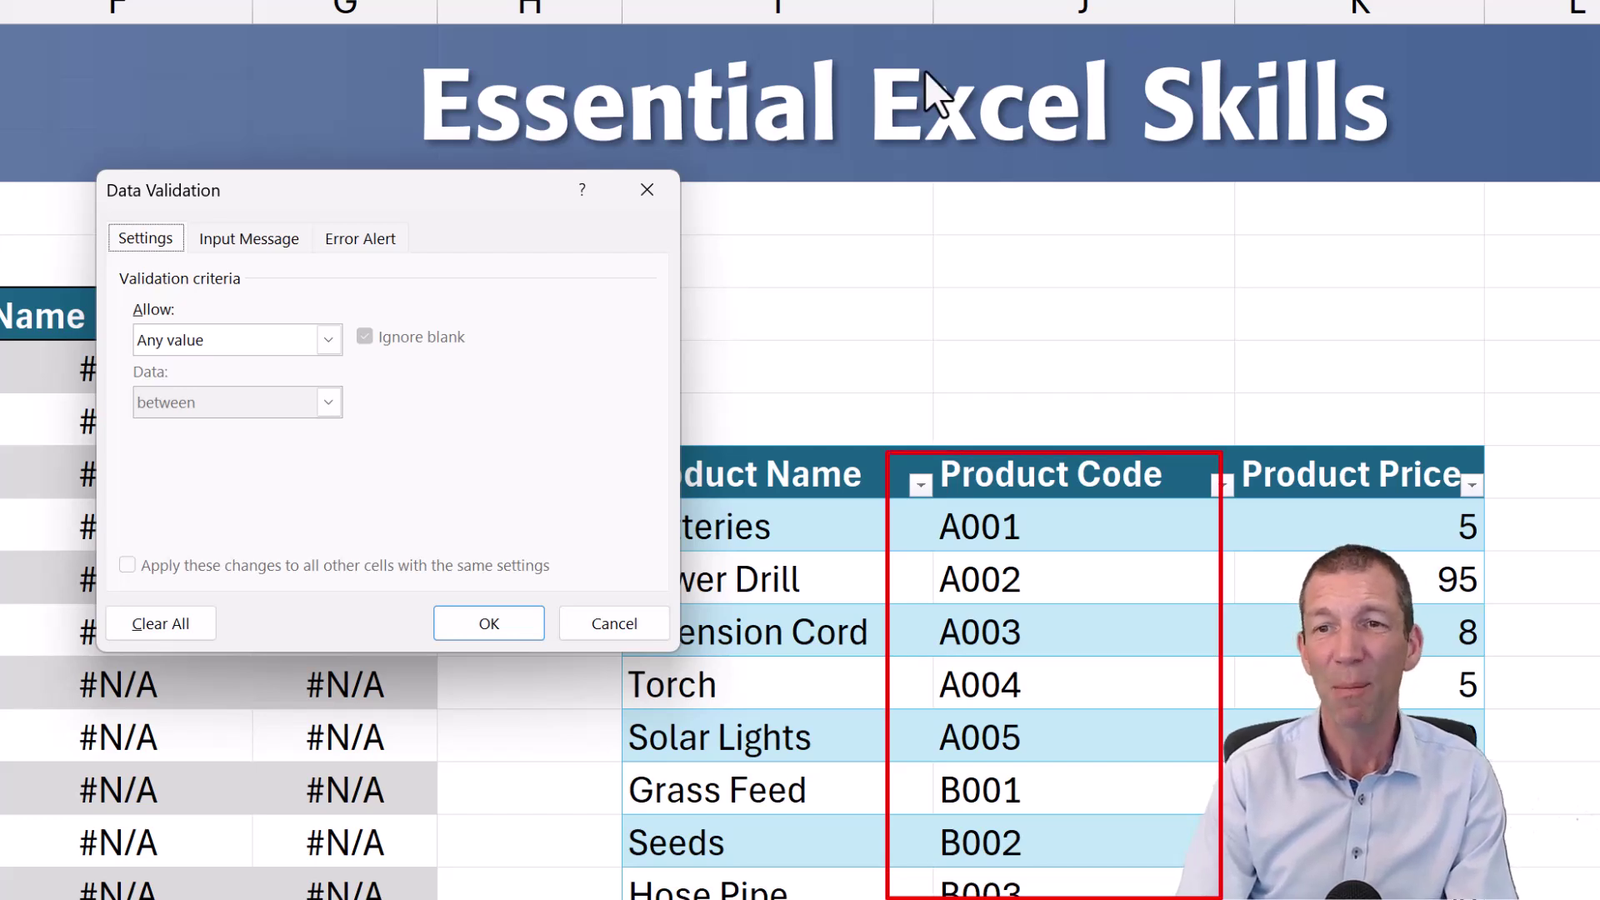
left_click(658, 624)
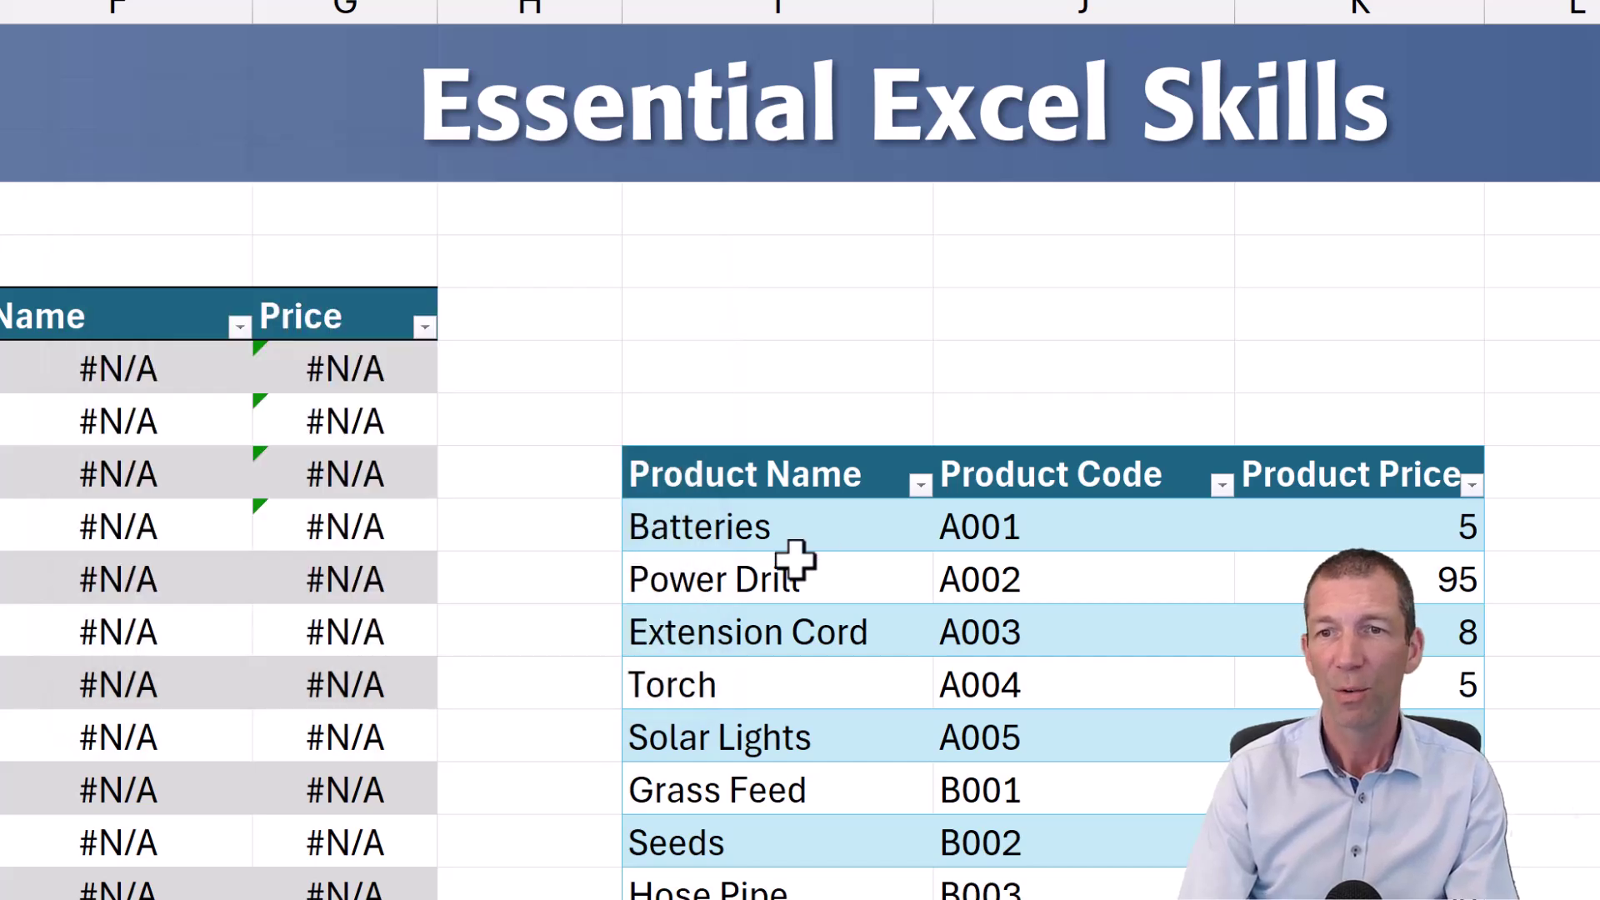
left_click(1029, 460)
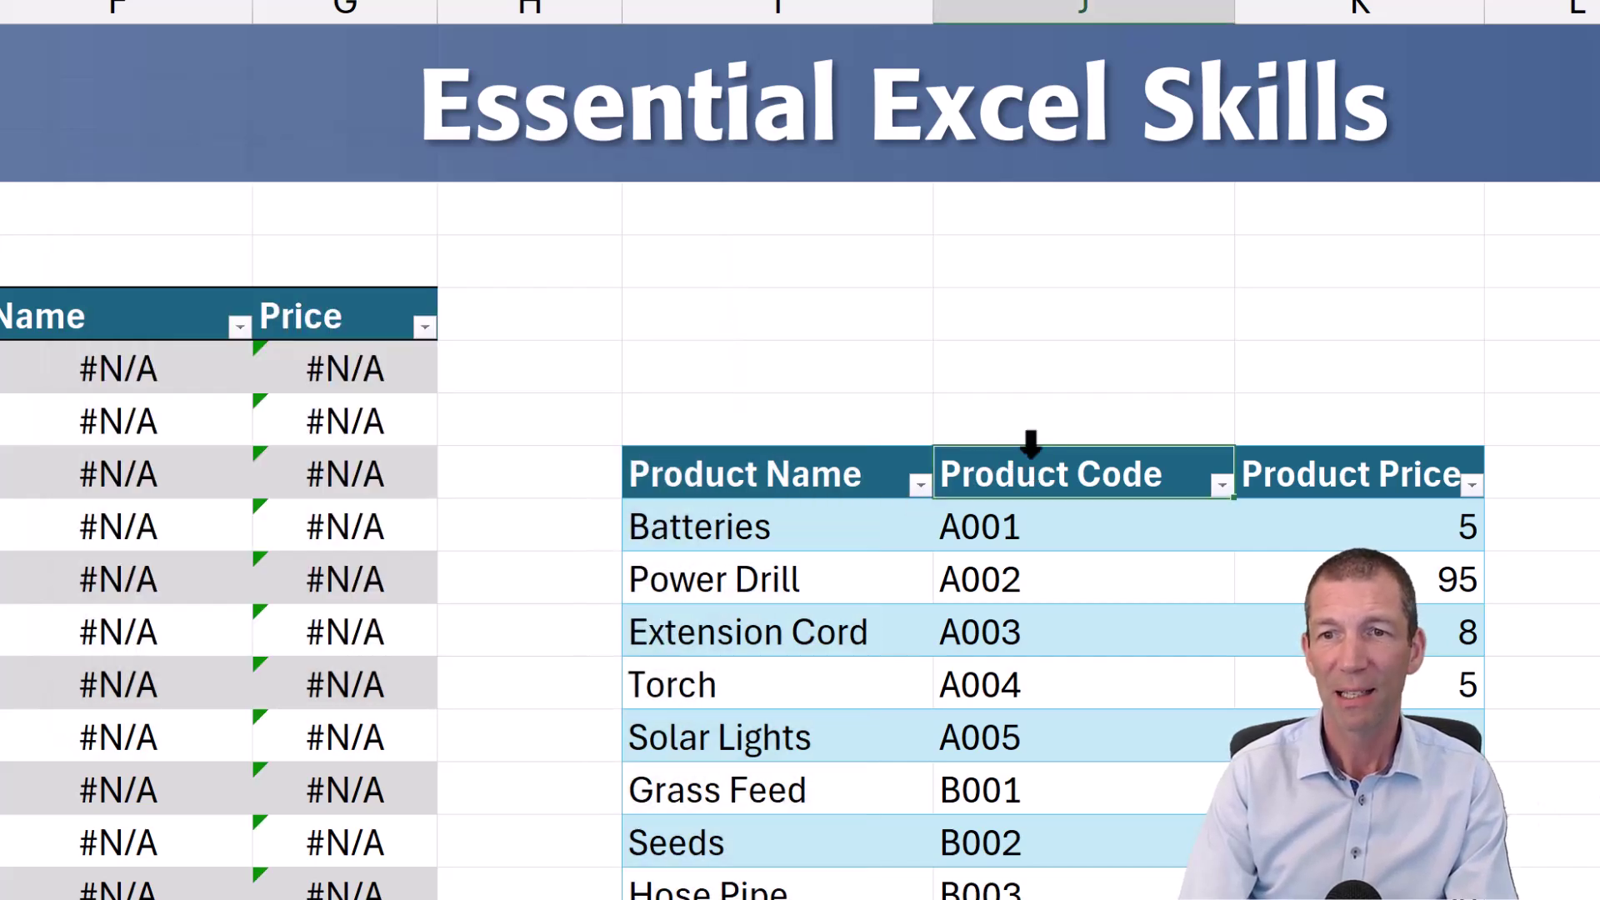
Step: Name tblProducts' product codes ddProductList, then select the sales Product Code column
left_click(1030, 456)
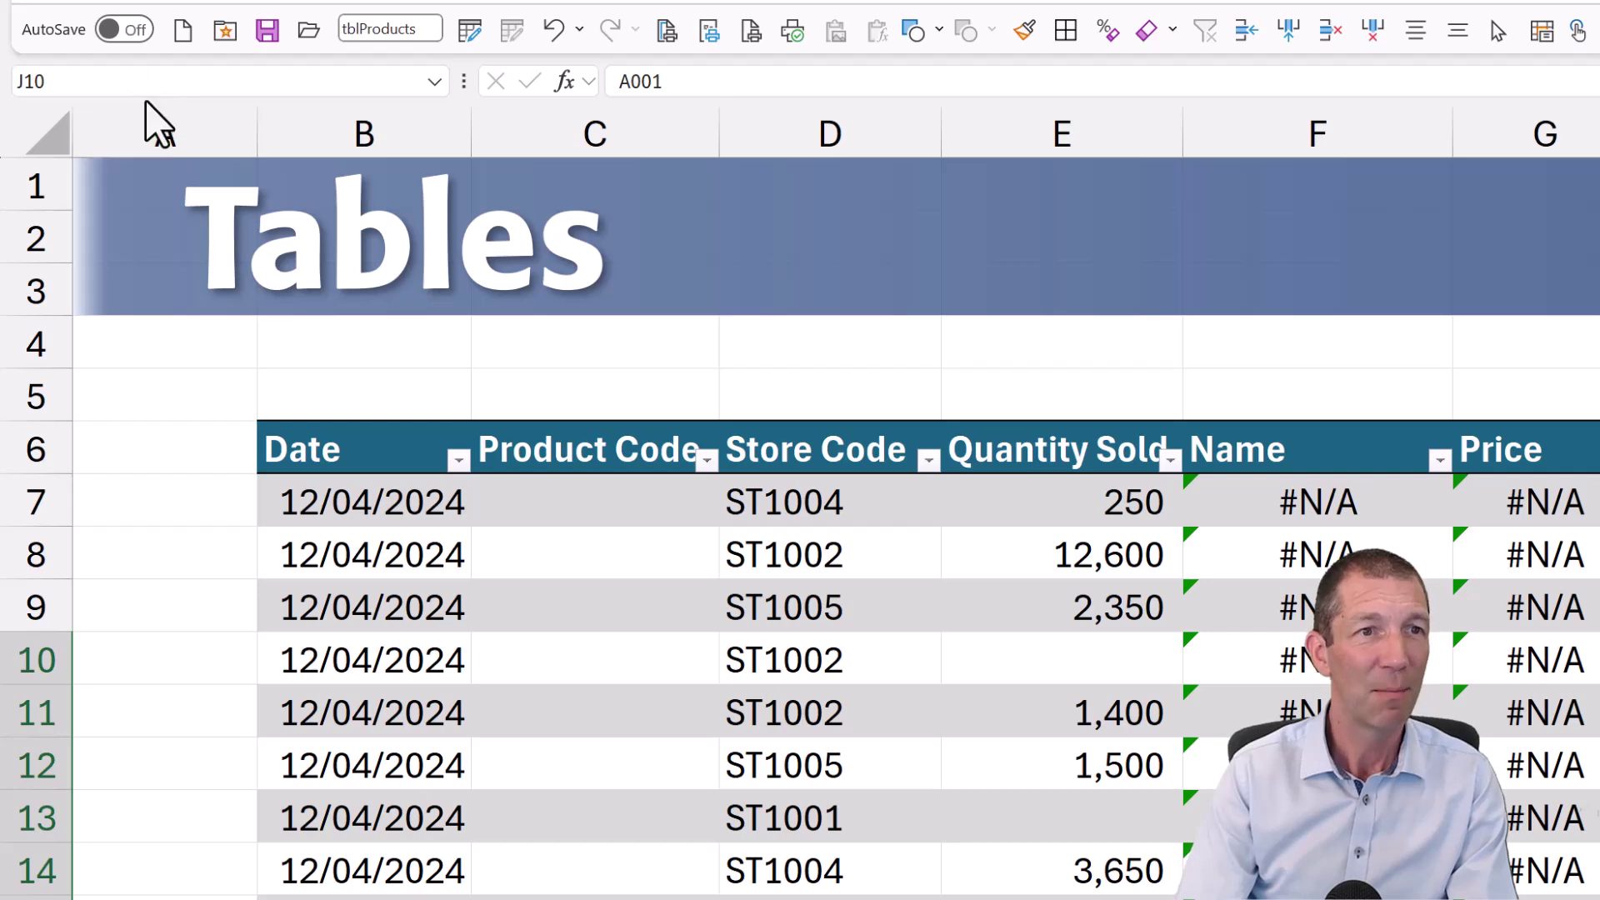
left_click(147, 88)
type("ddProductList")
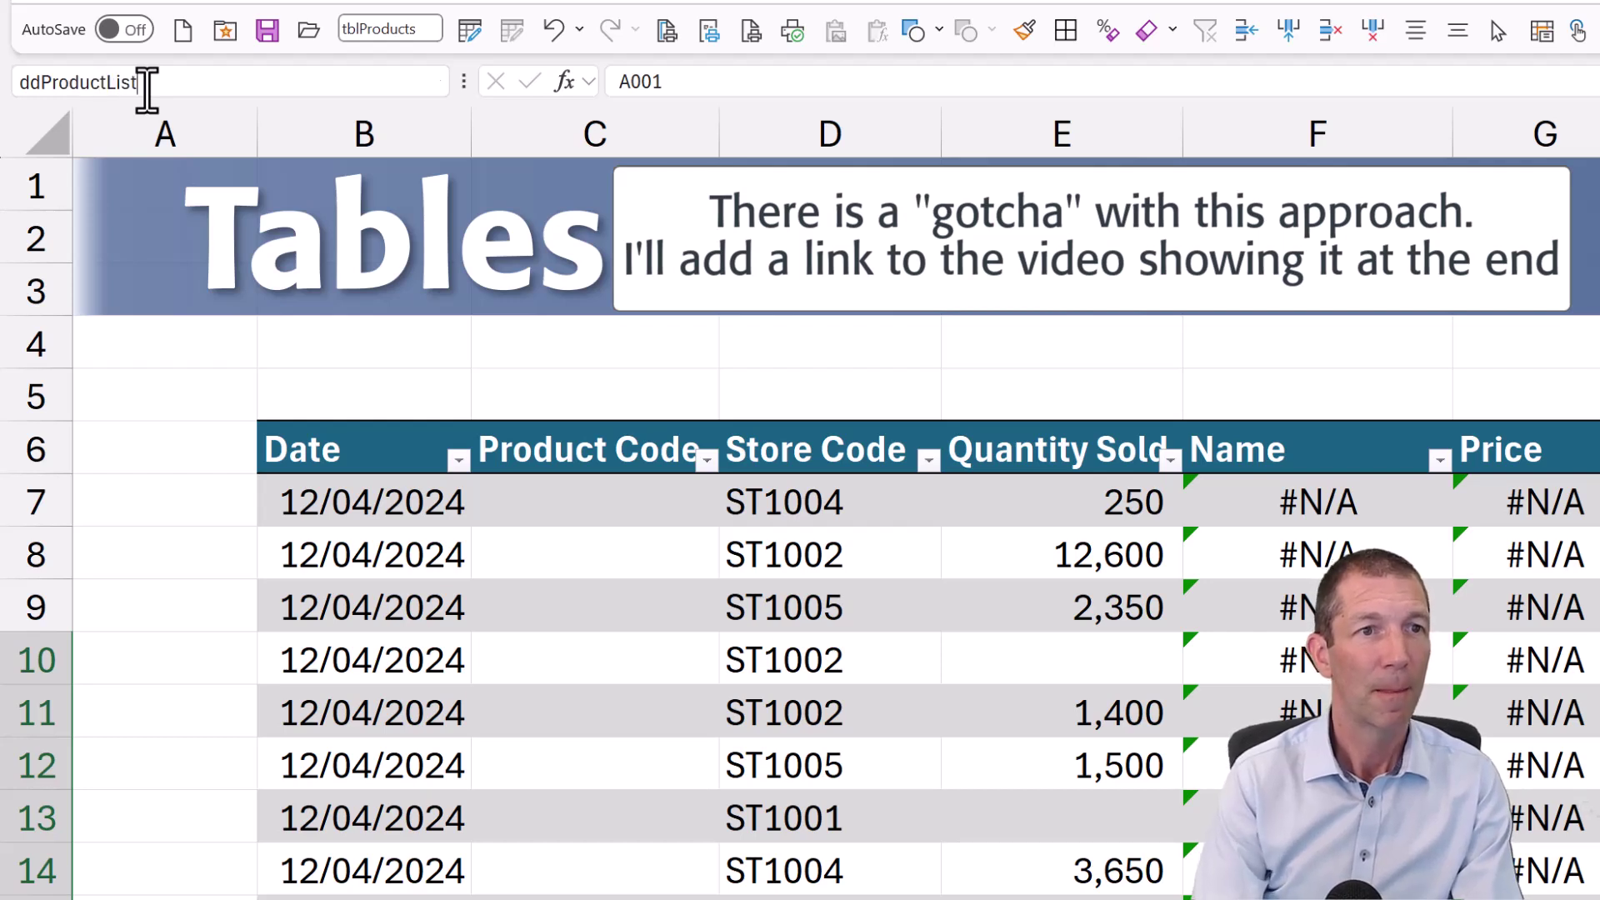
key("Escape")
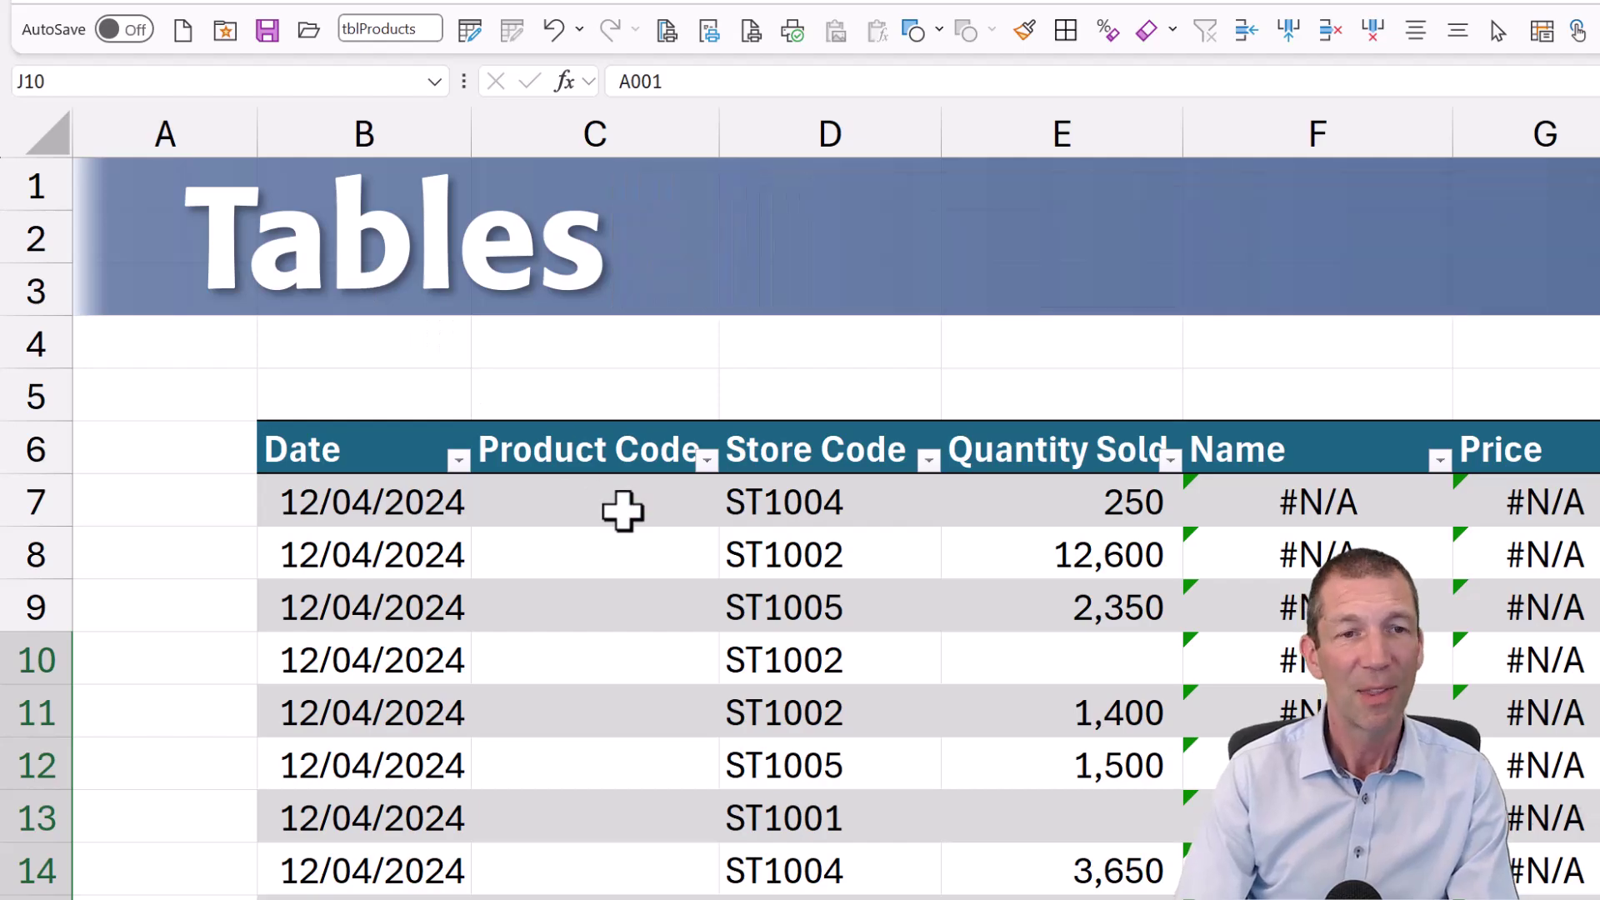
left_click(622, 512)
key("ctrl+shift+Down")
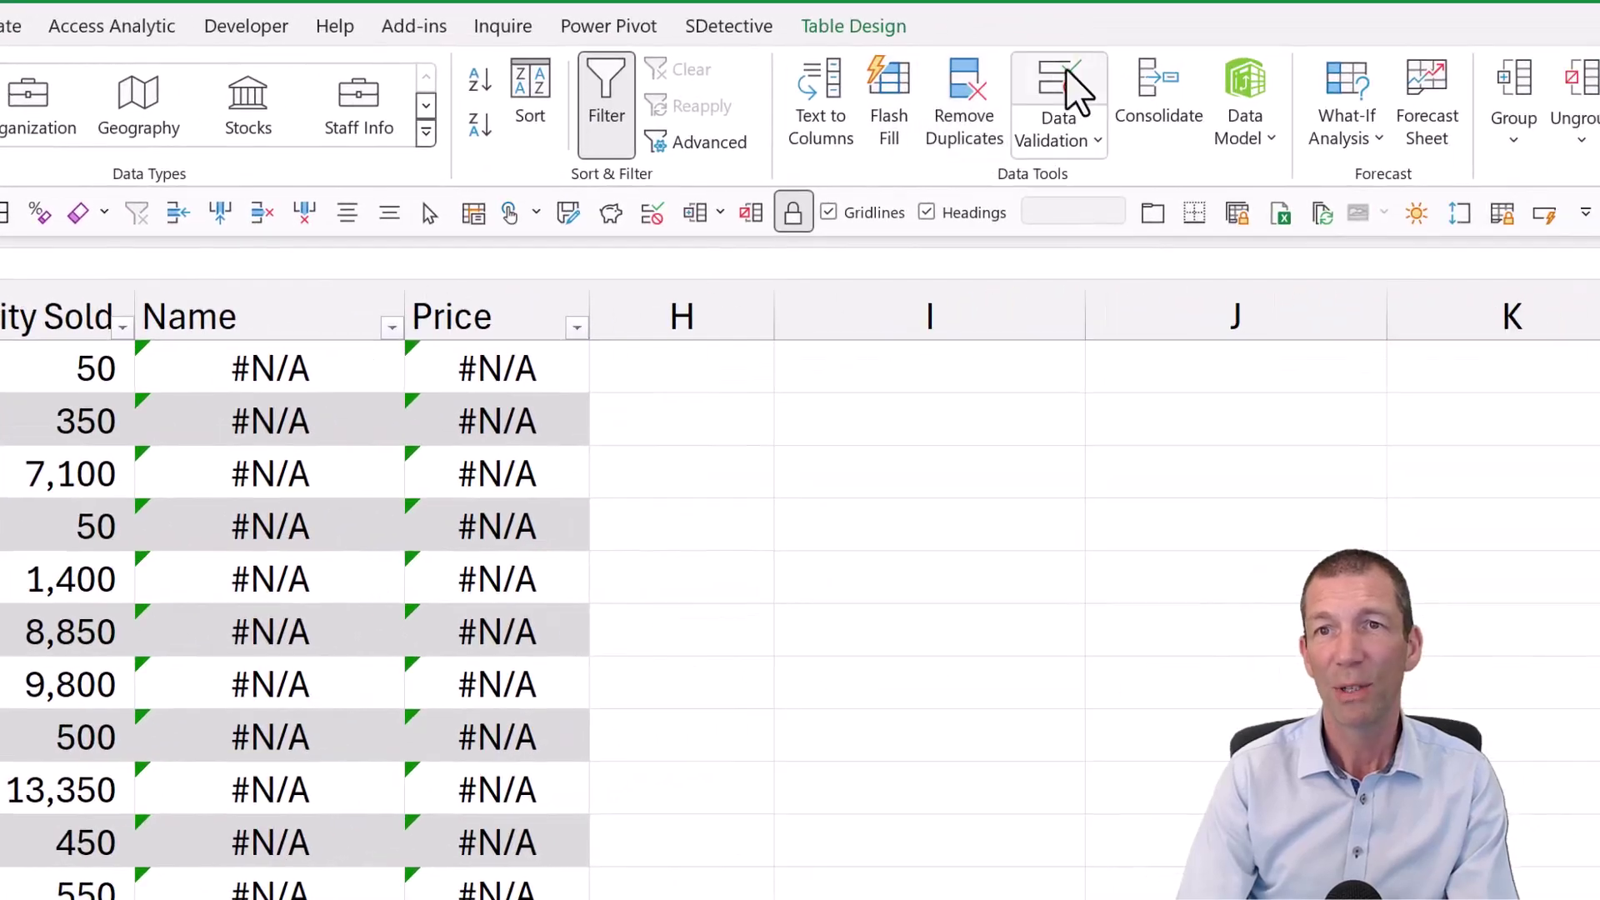
Step: Give the Product Code cells List validation with source =ddProductList
left_click(1066, 86)
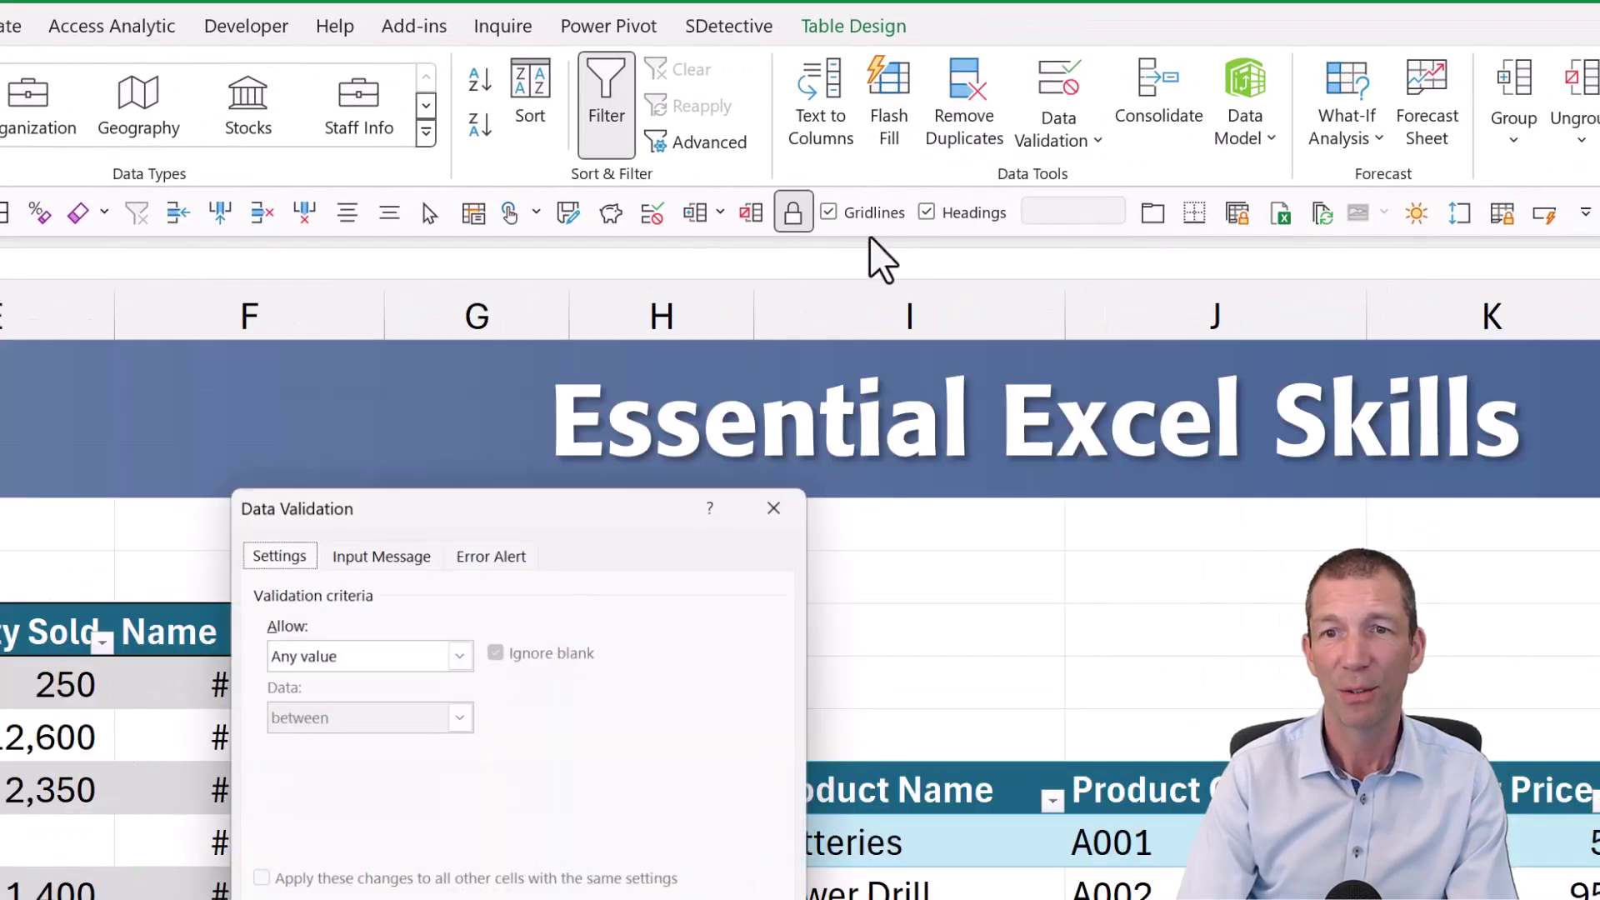
left_click(364, 658)
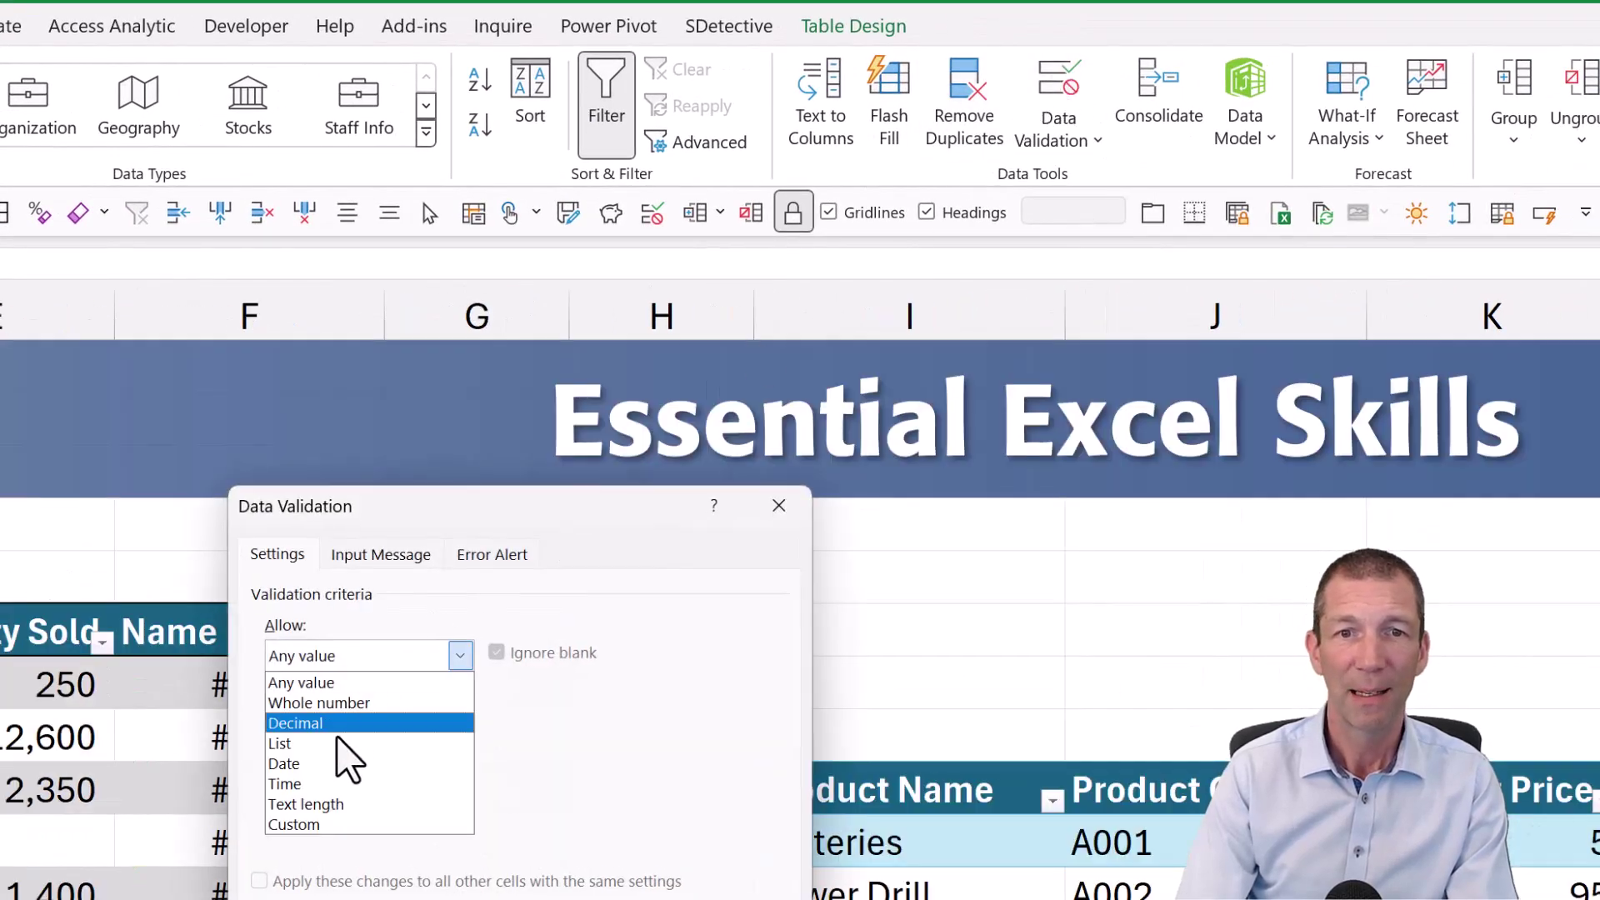
left_click(338, 743)
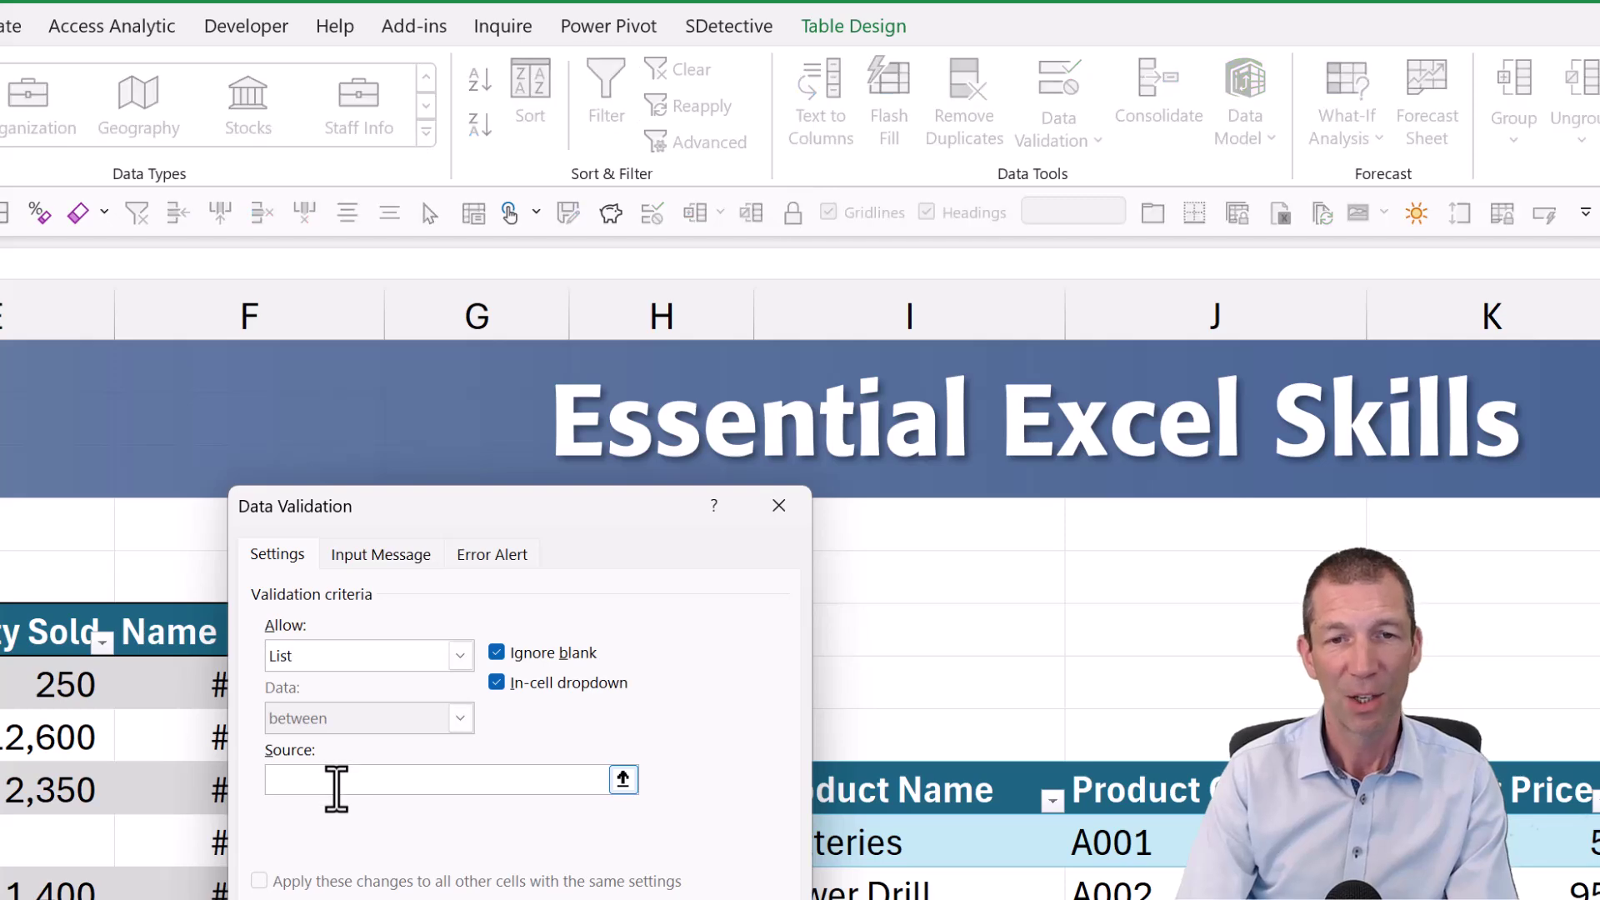
left_click(337, 788)
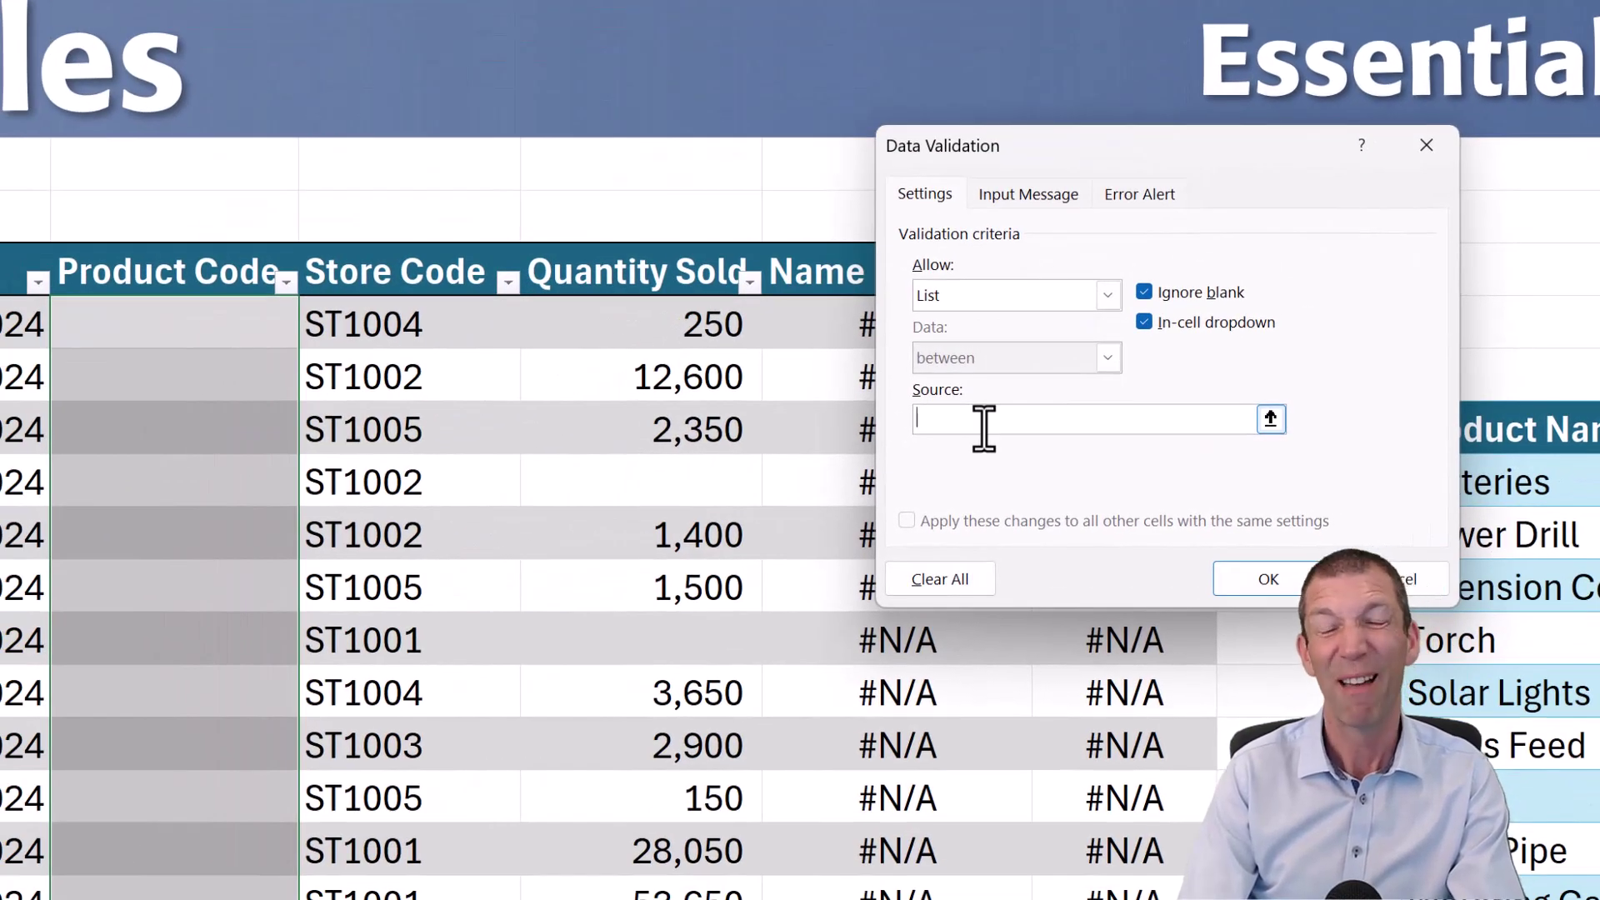
key("F3")
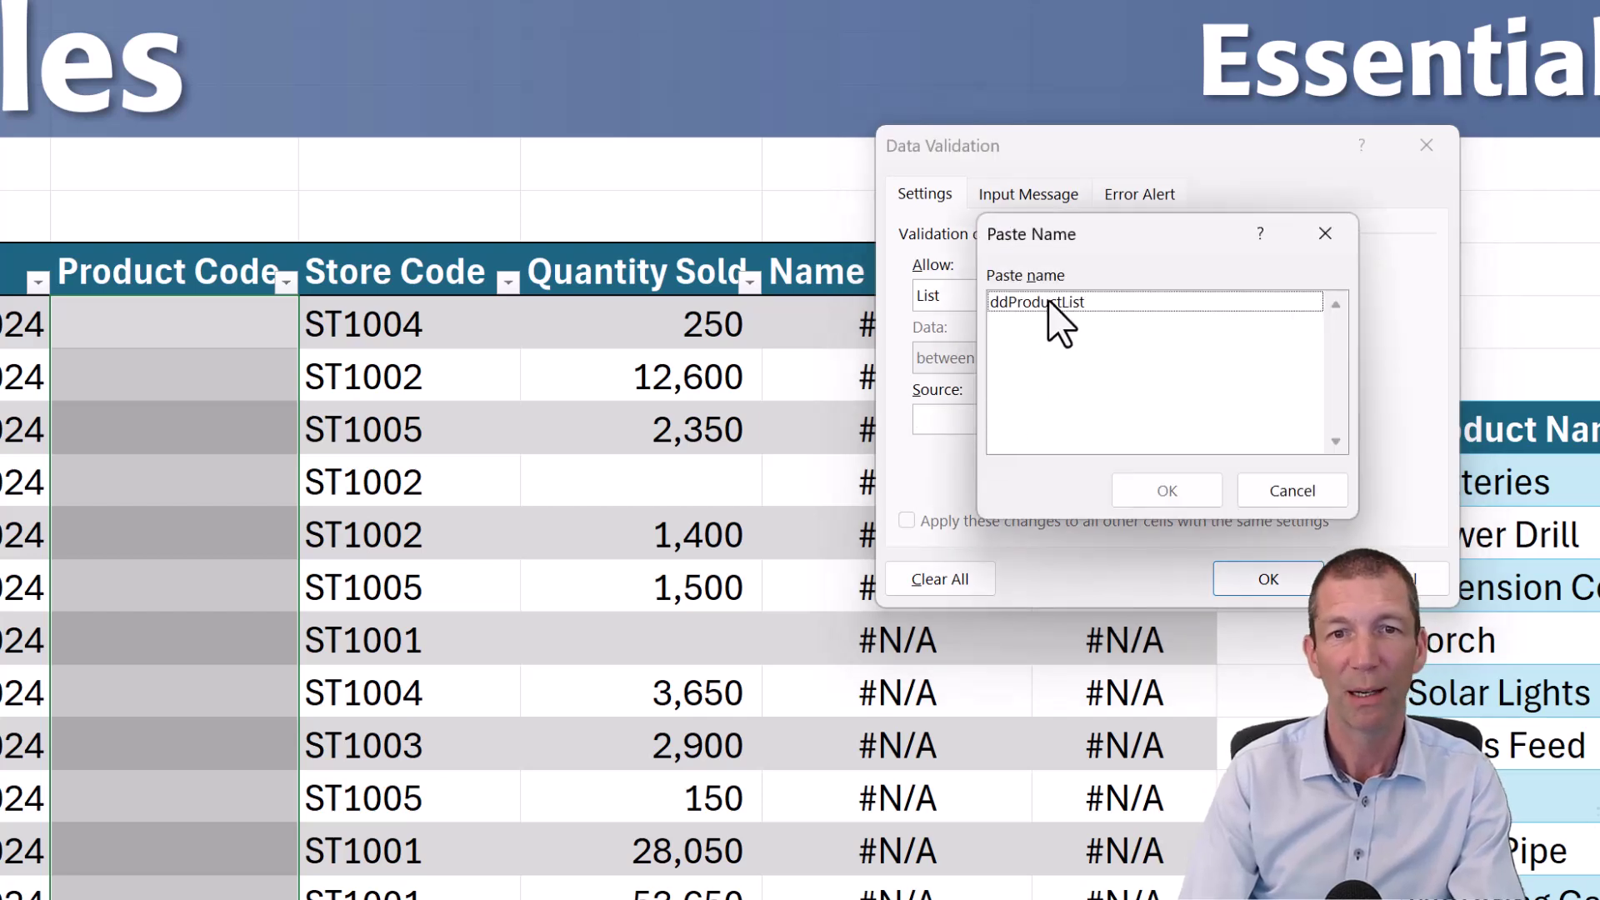
double_click(1048, 302)
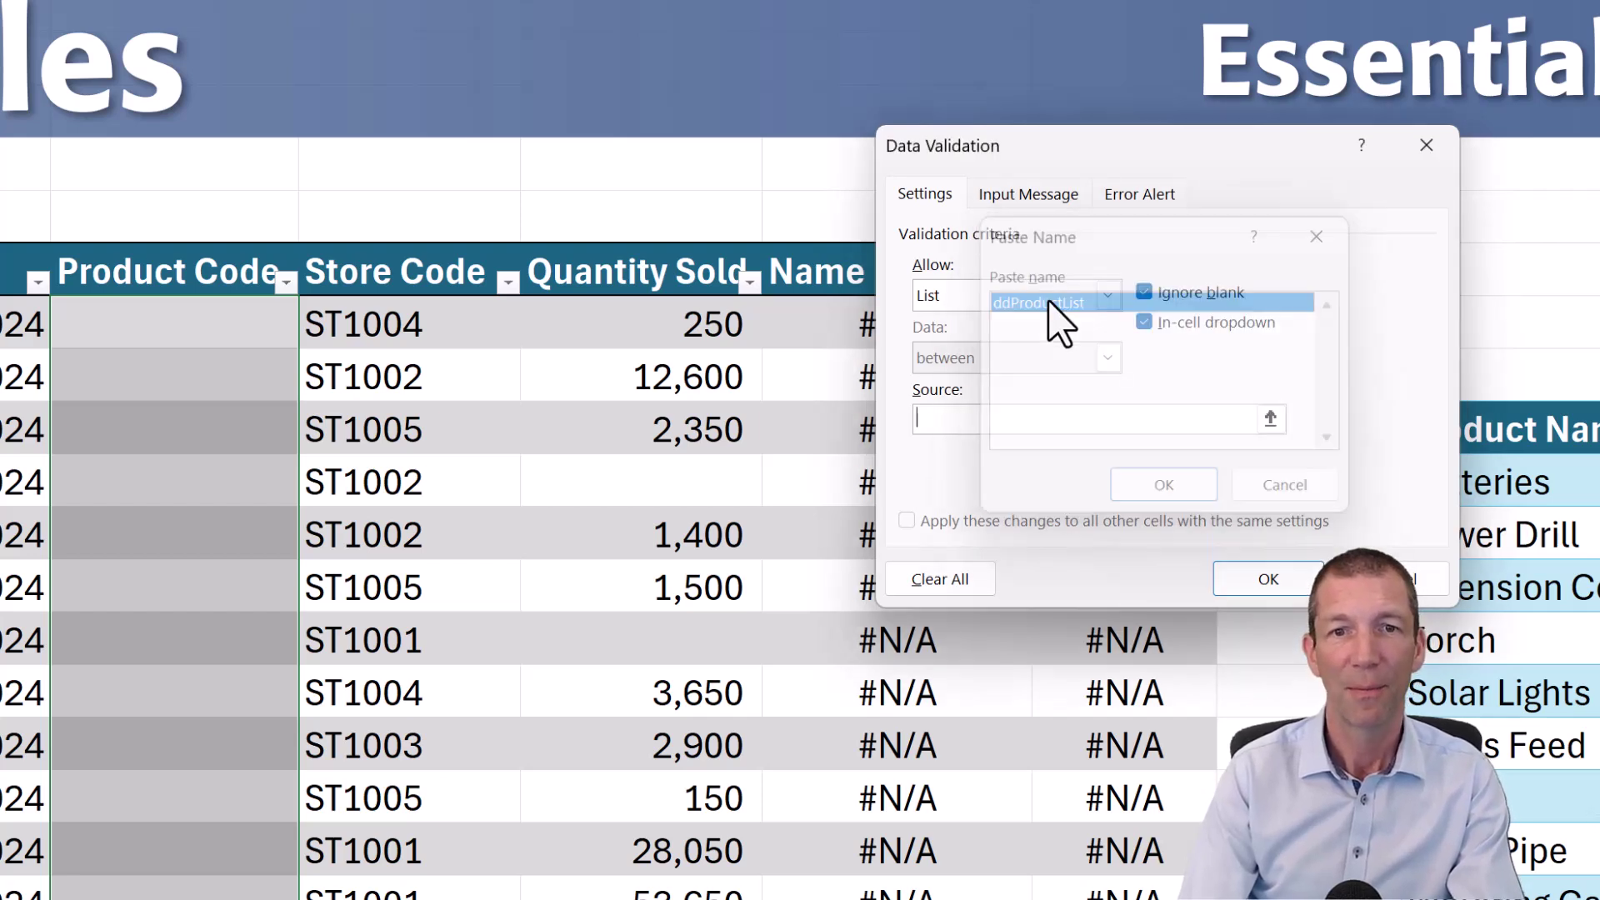
left_click(1268, 583)
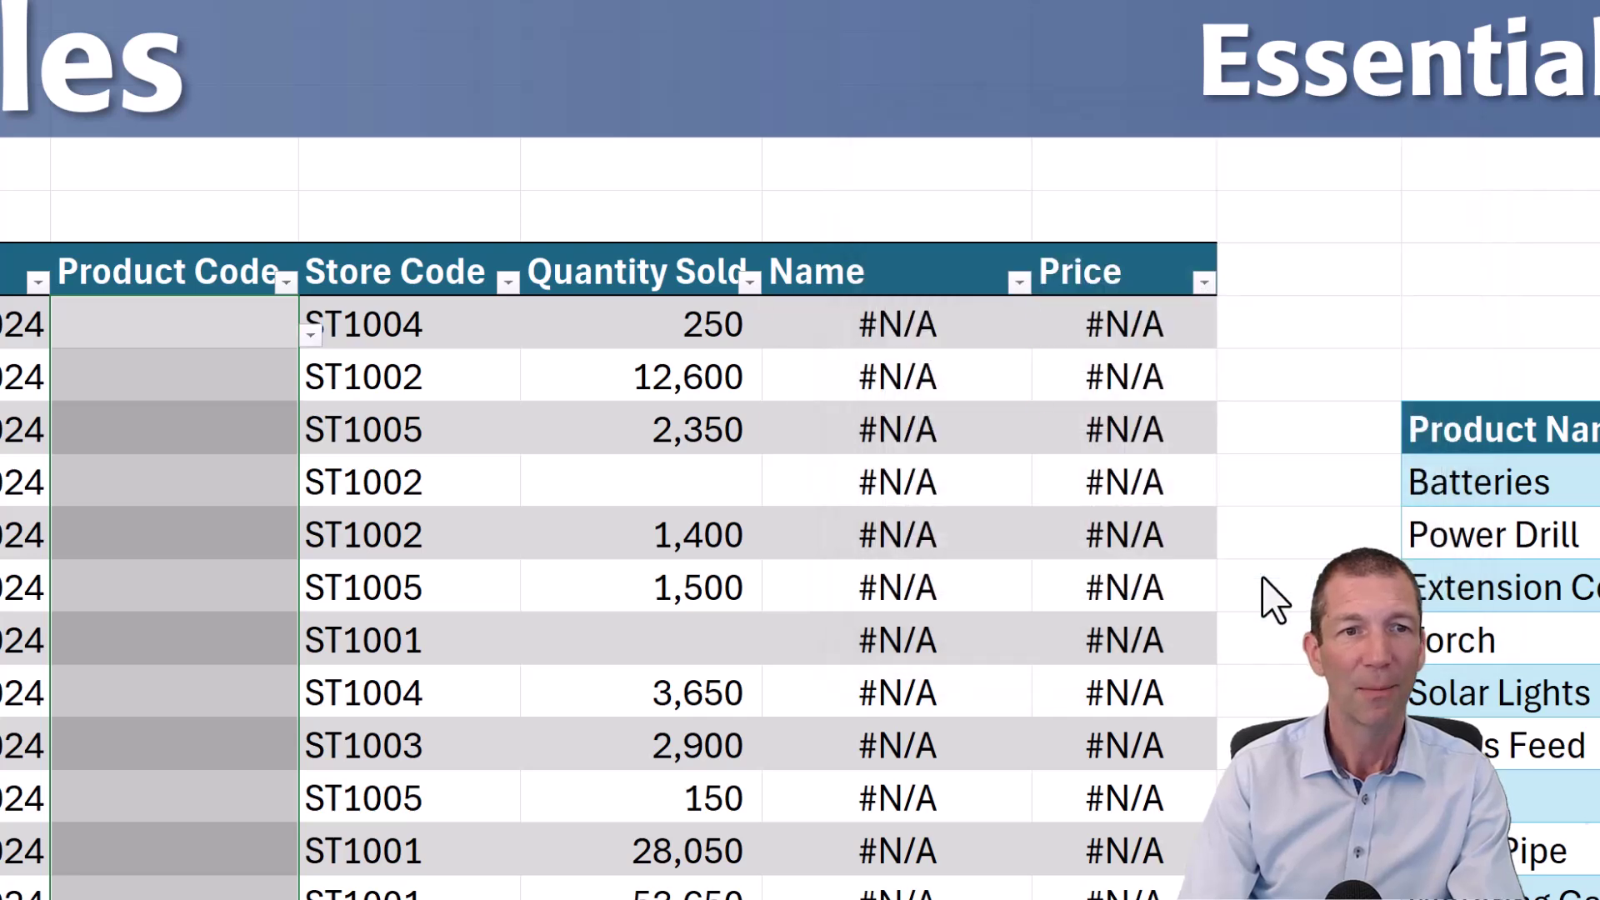
Step: Set the first sale's code to B005, add B006 to the product codes, and confirm the dropdown lists it
left_click(310, 335)
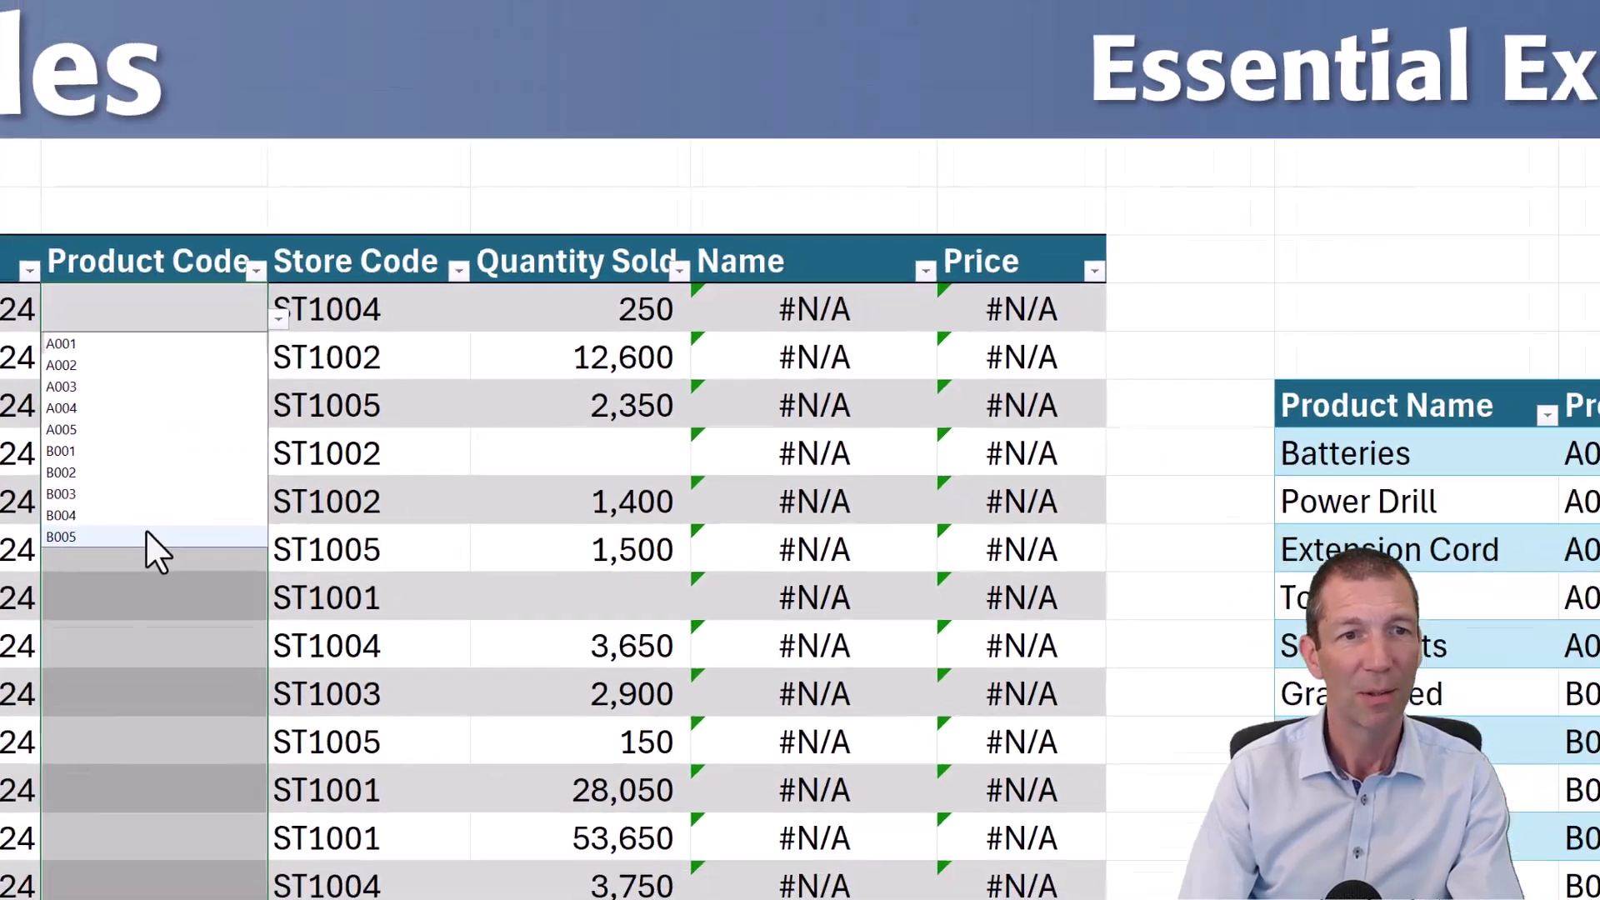
left_click(166, 573)
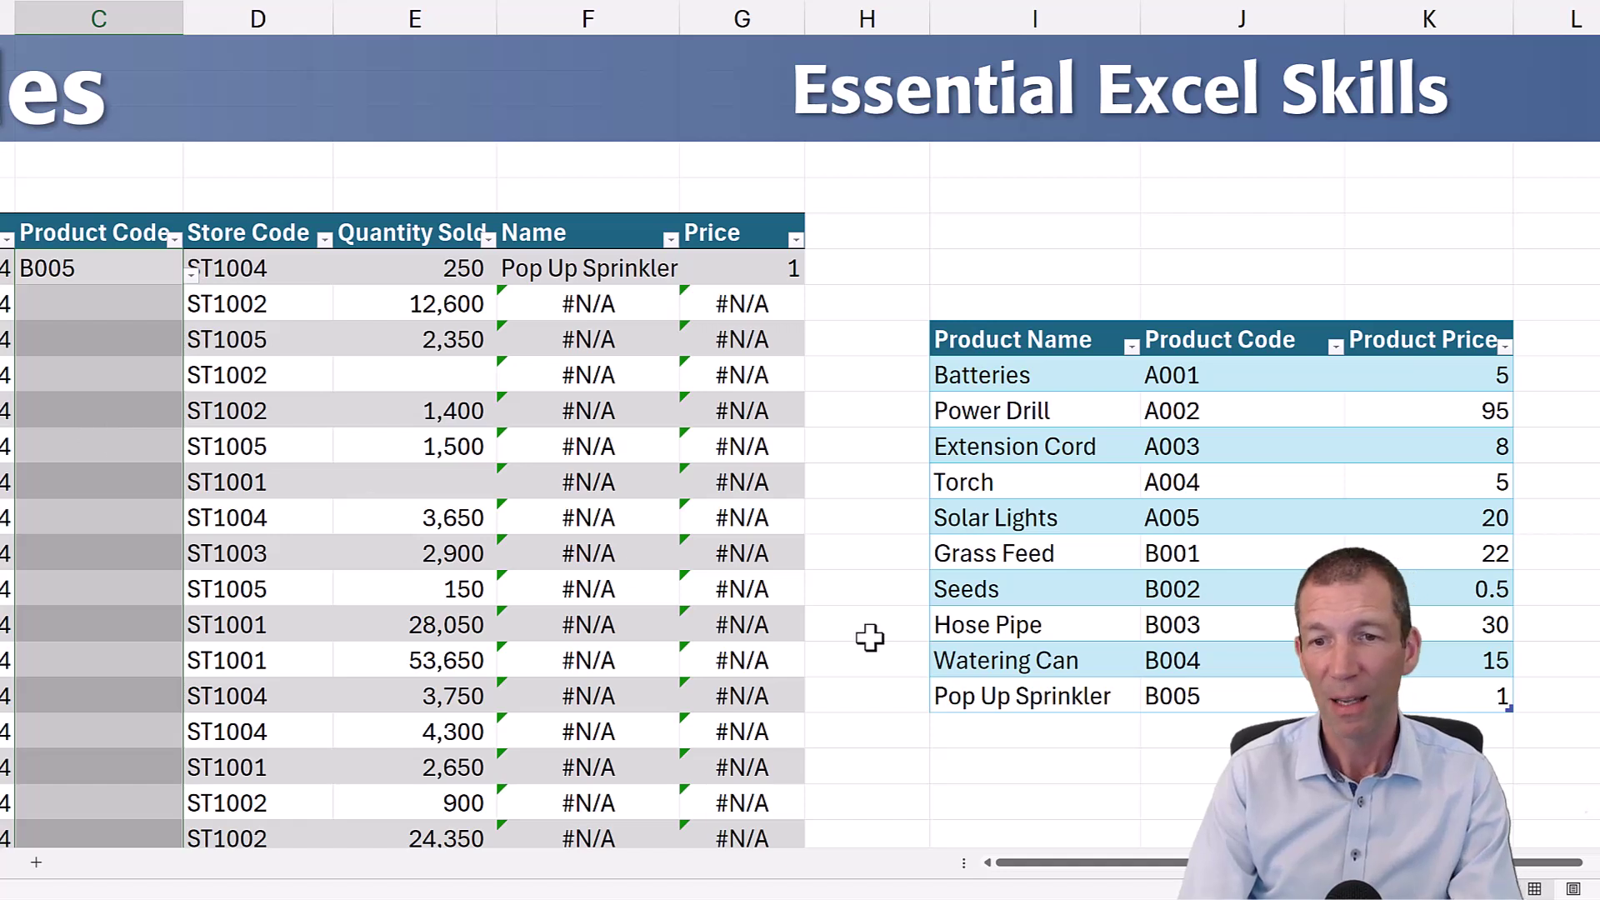
left_click(1149, 723)
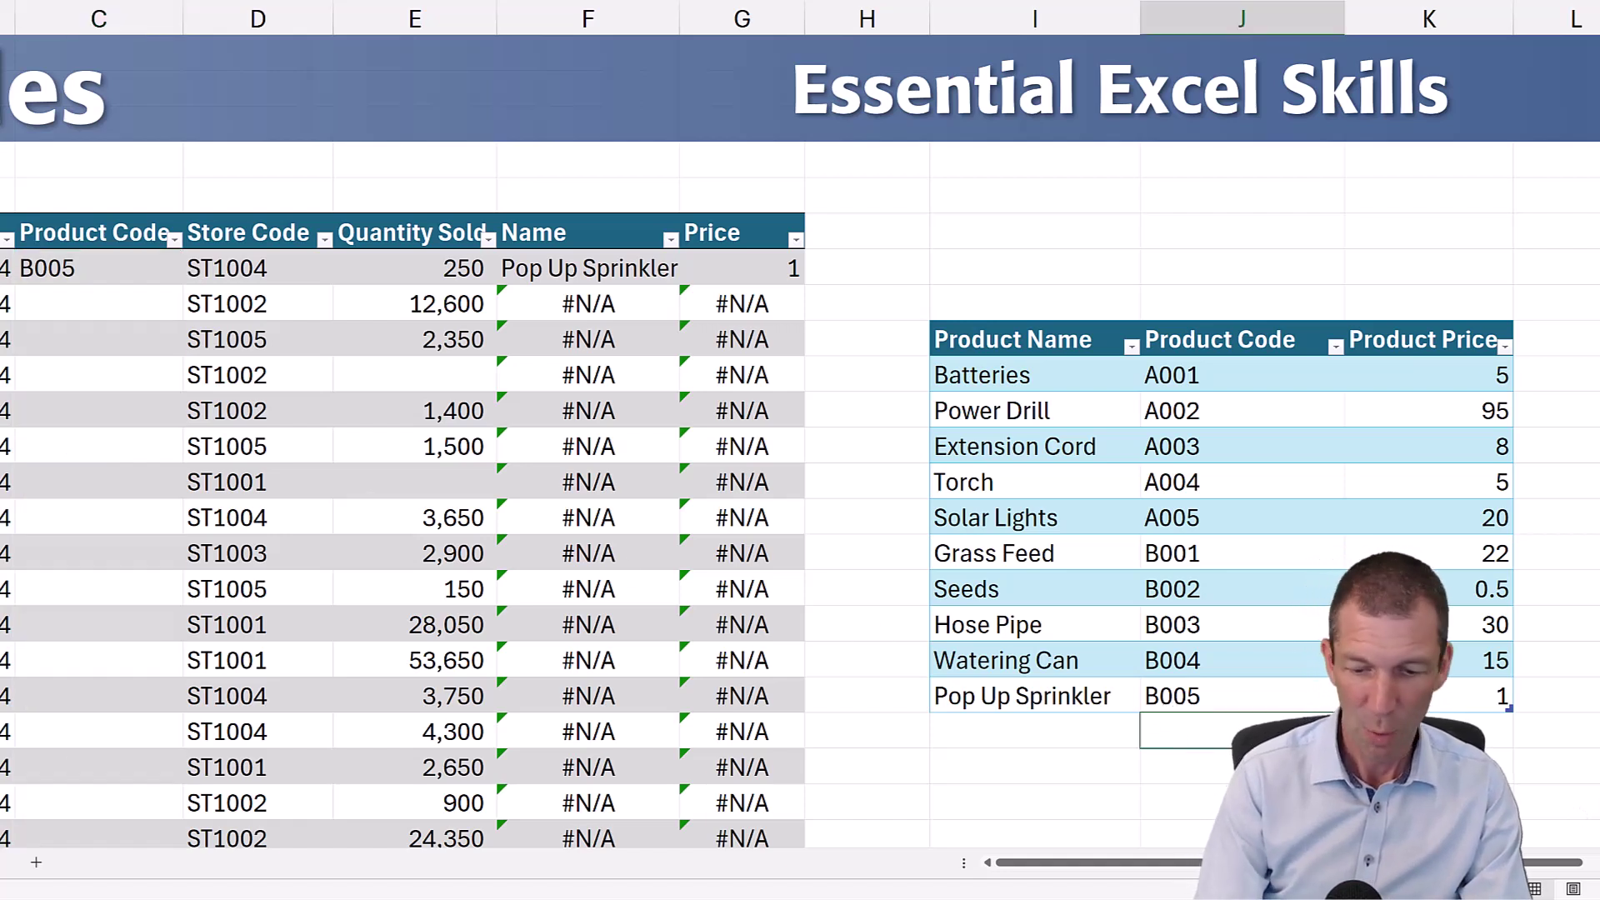
type("B006")
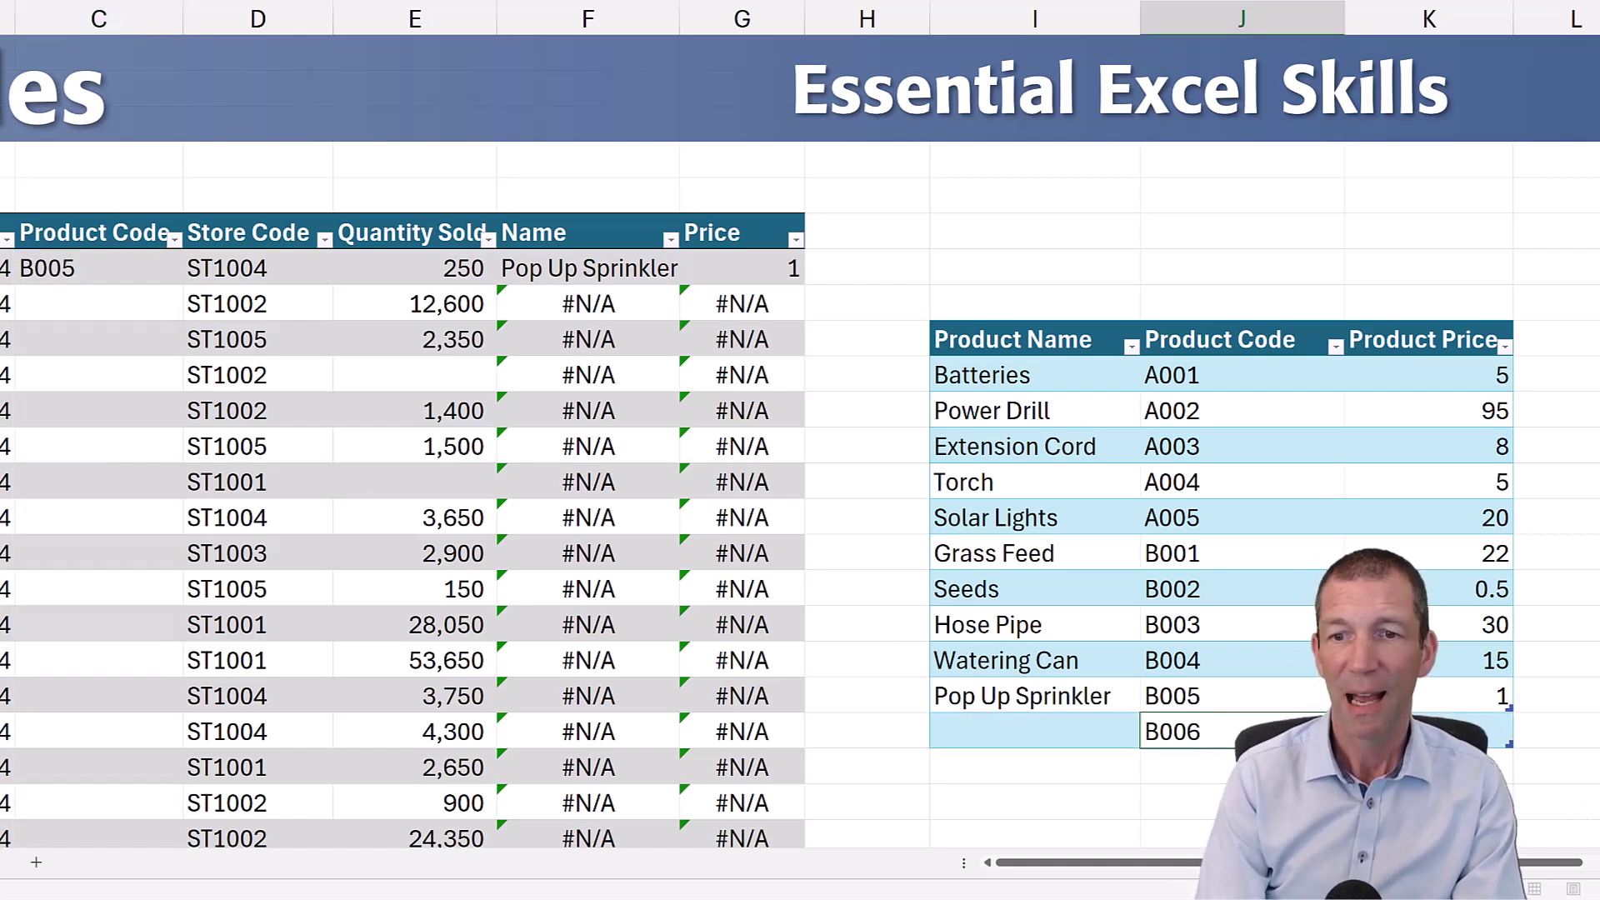
key("Tab")
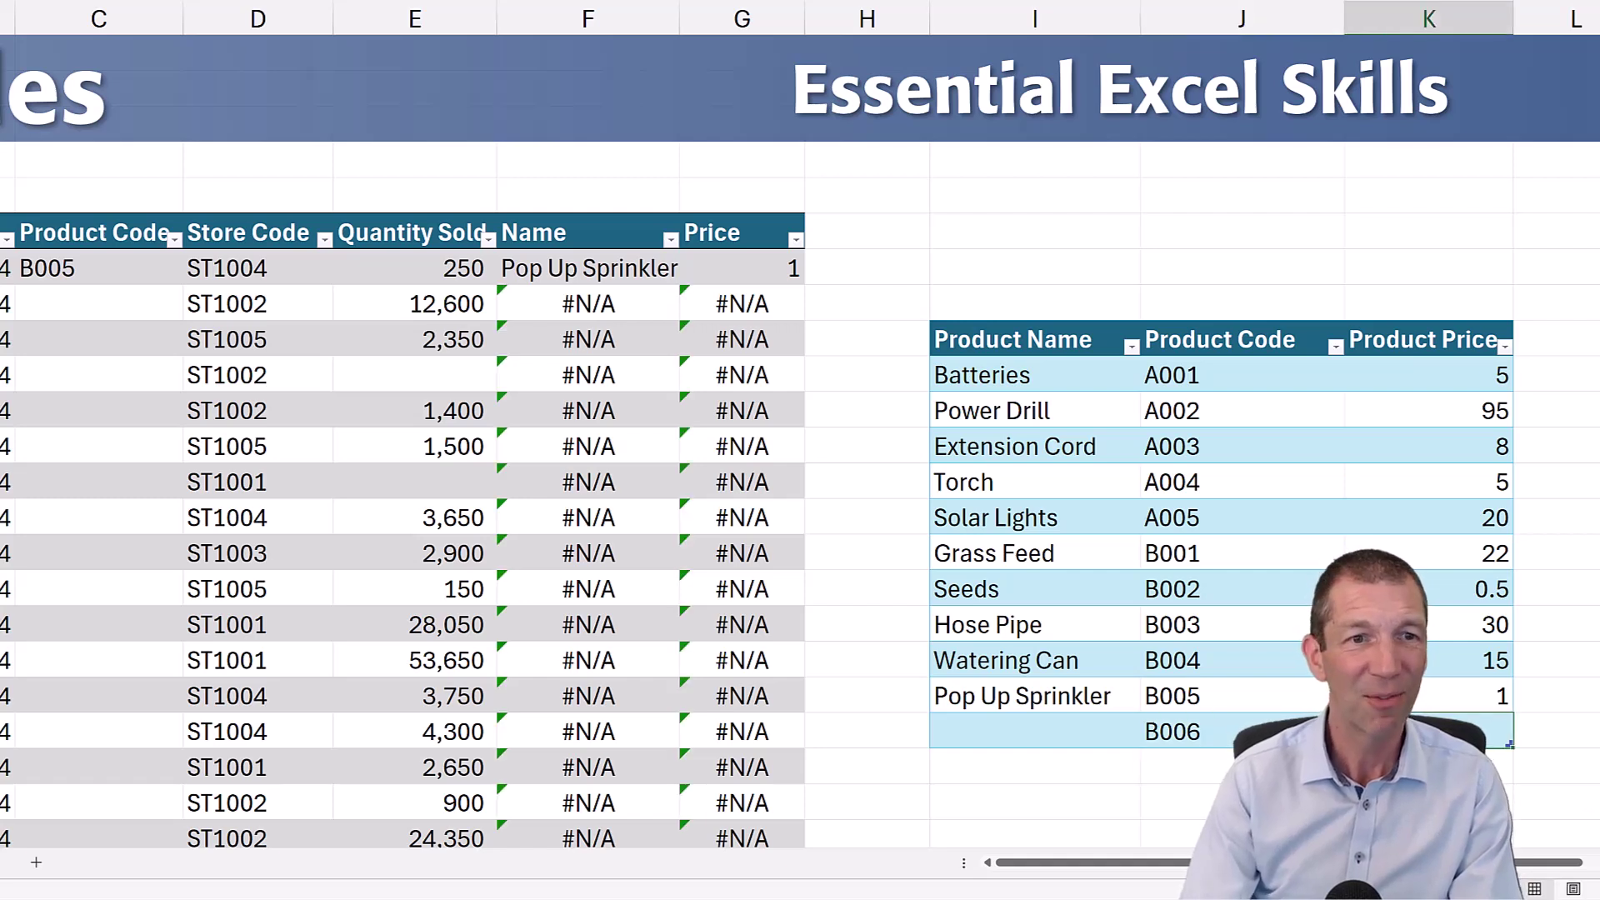
left_click(58, 263)
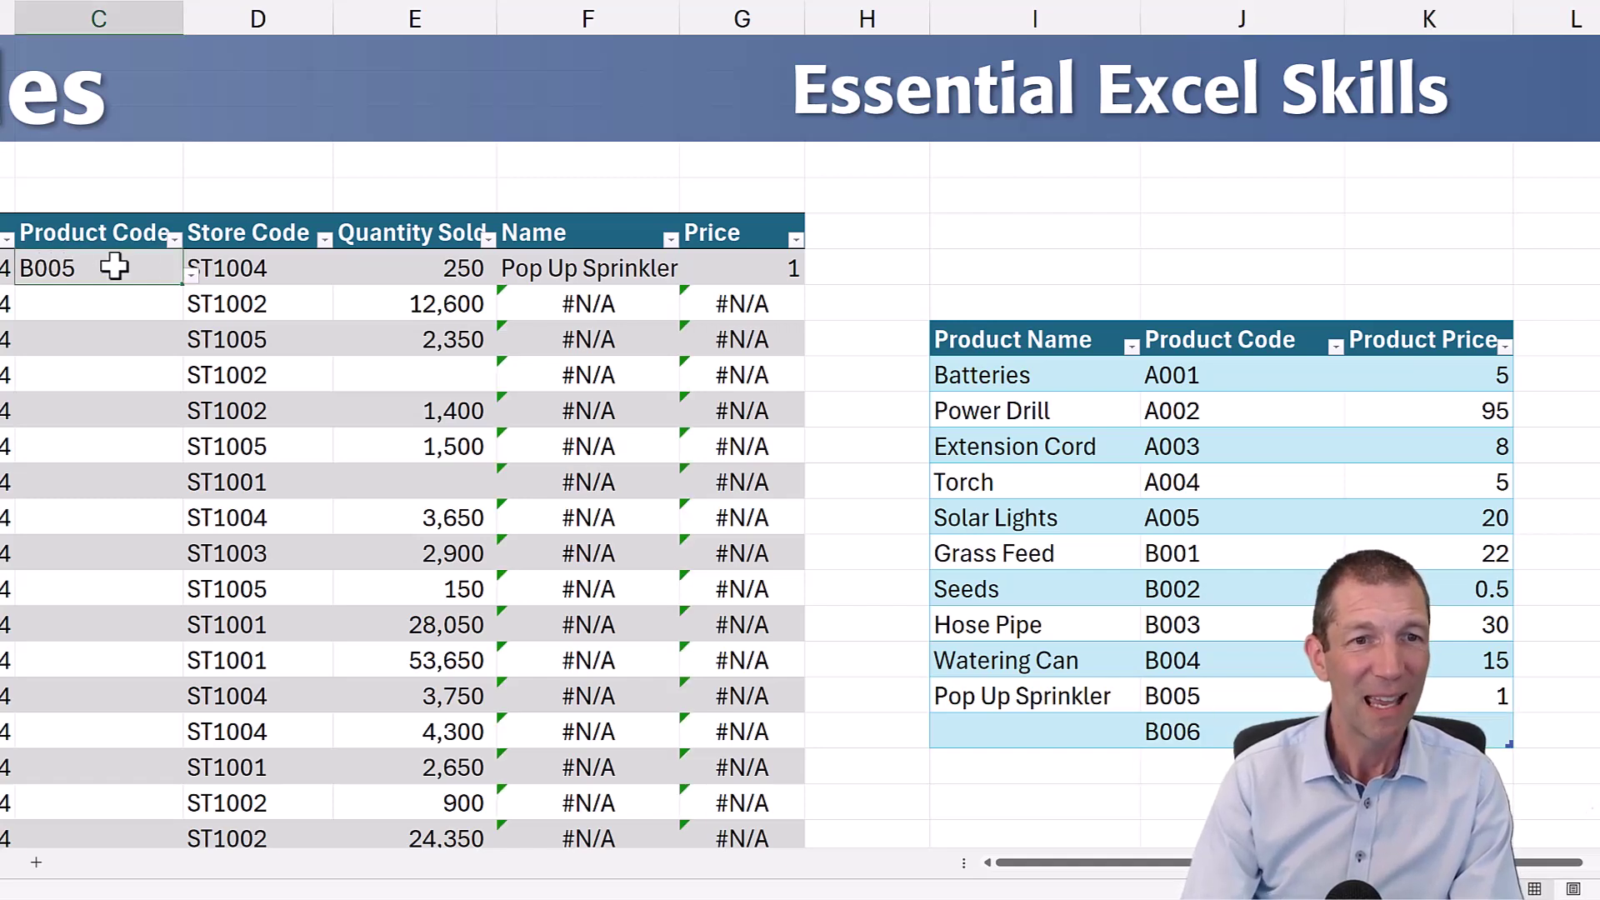
left_click(192, 275)
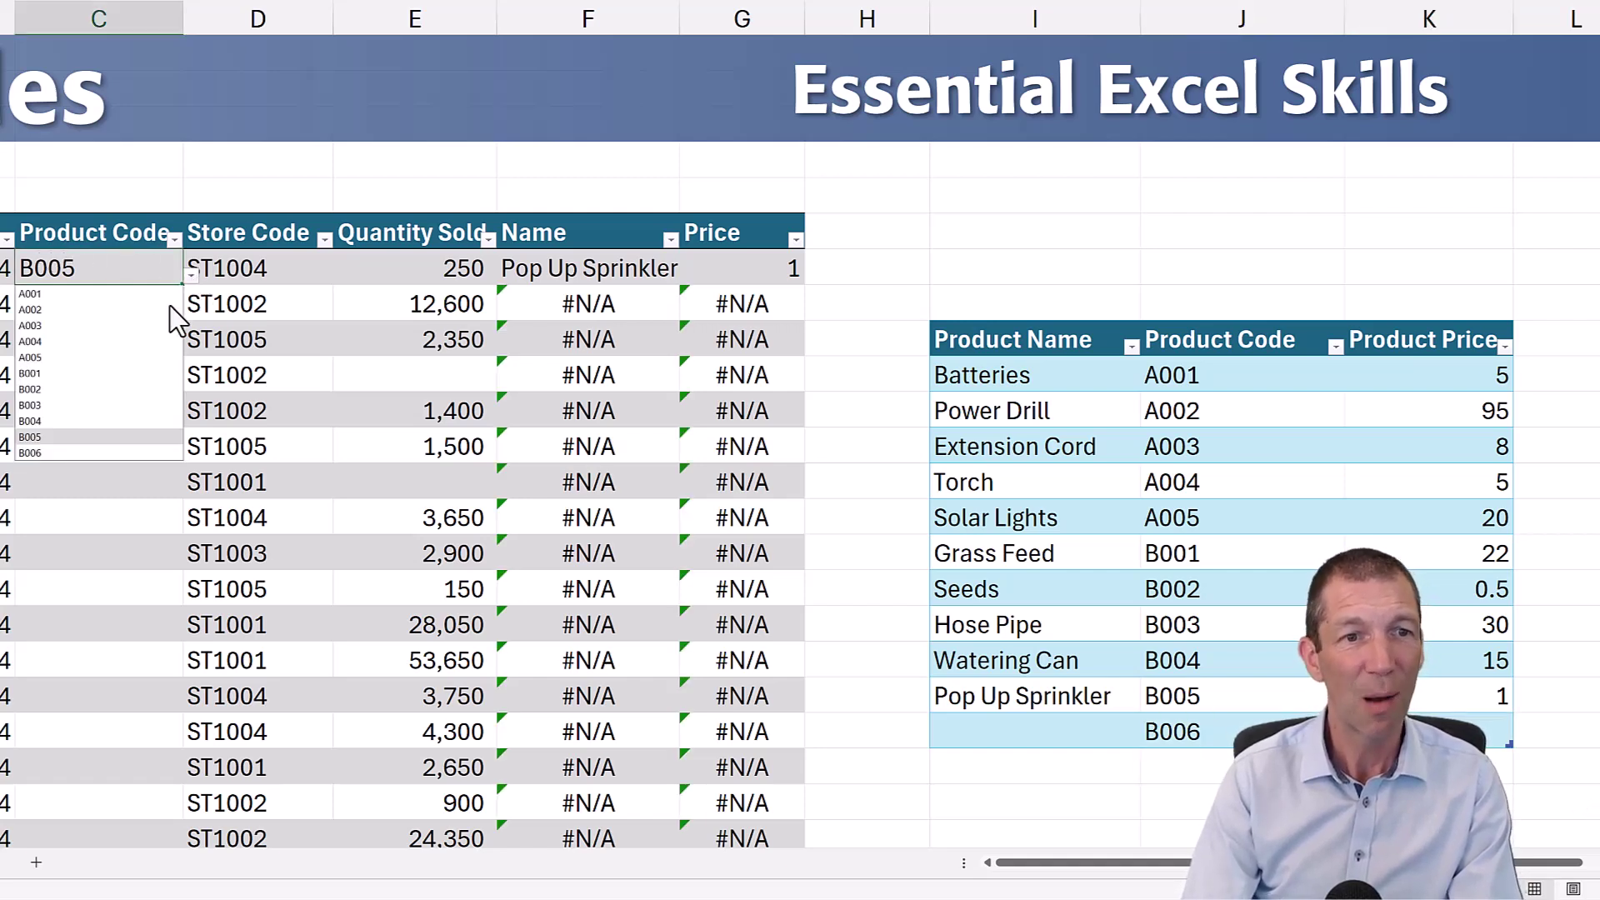
left_click(77, 438)
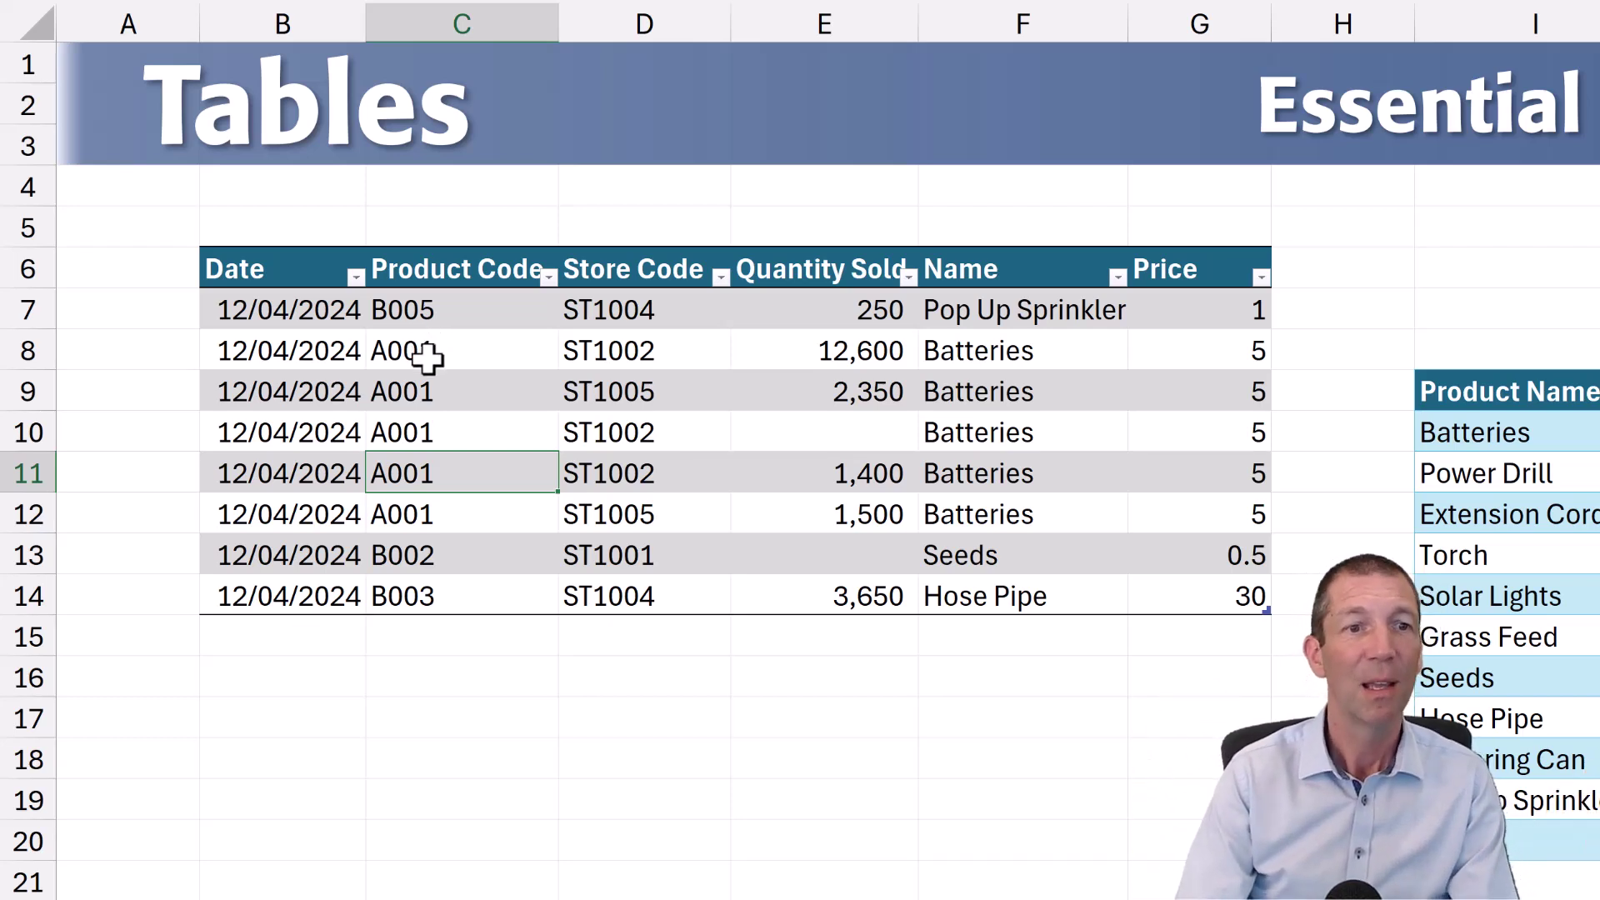
Step: Bring up the shortcut menu on a Product Code cell and dismiss it without choosing anything
right_click(427, 358)
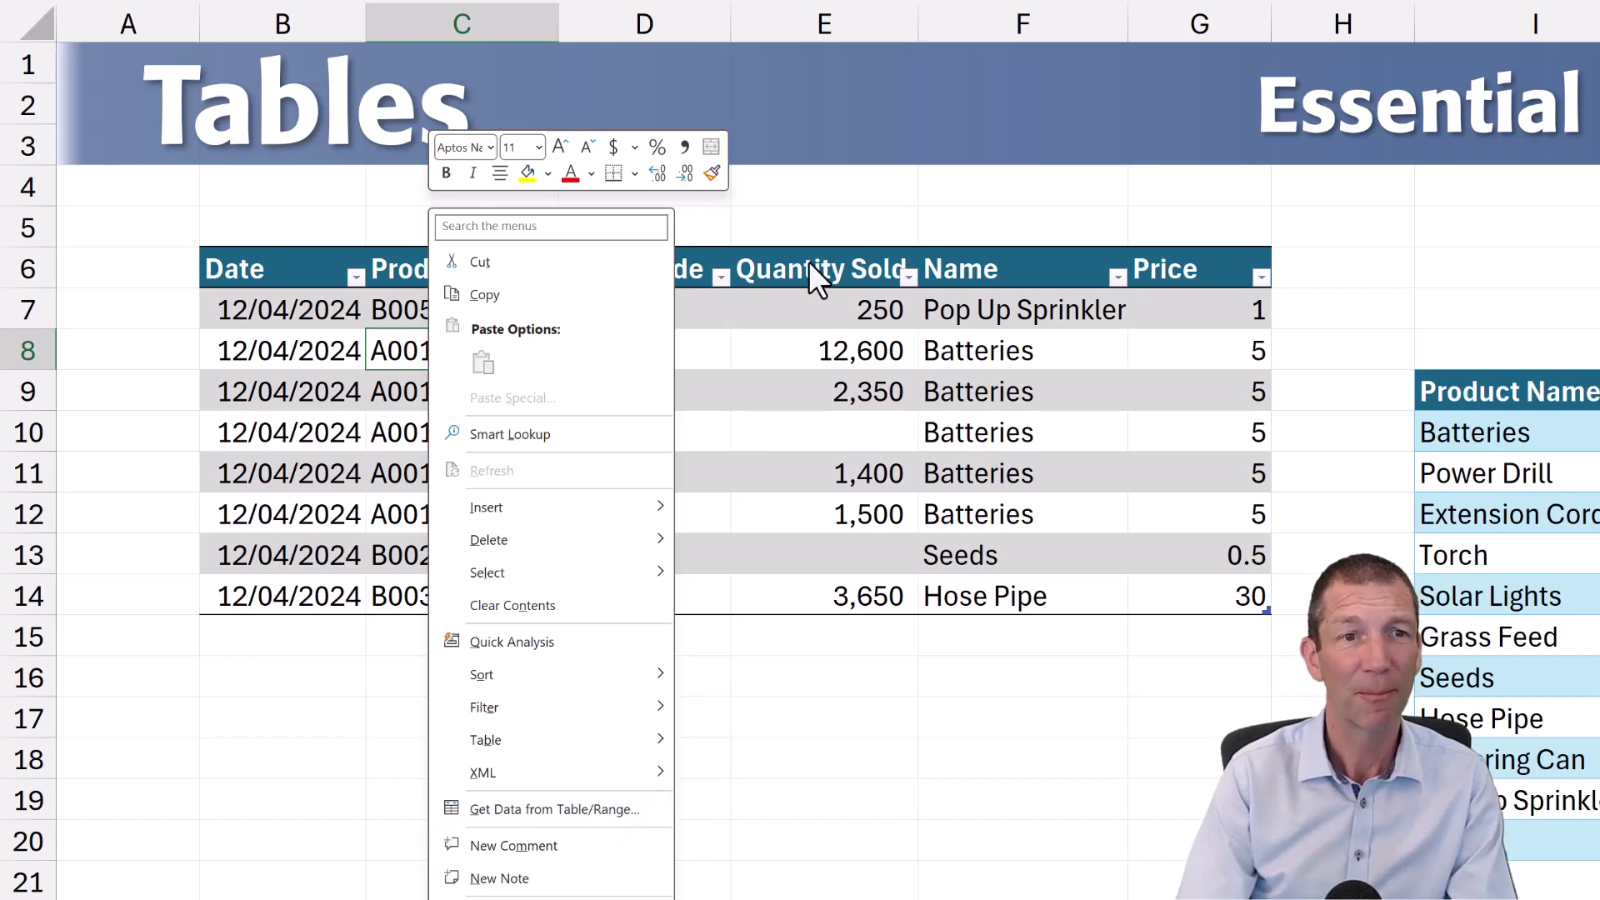
key("Escape")
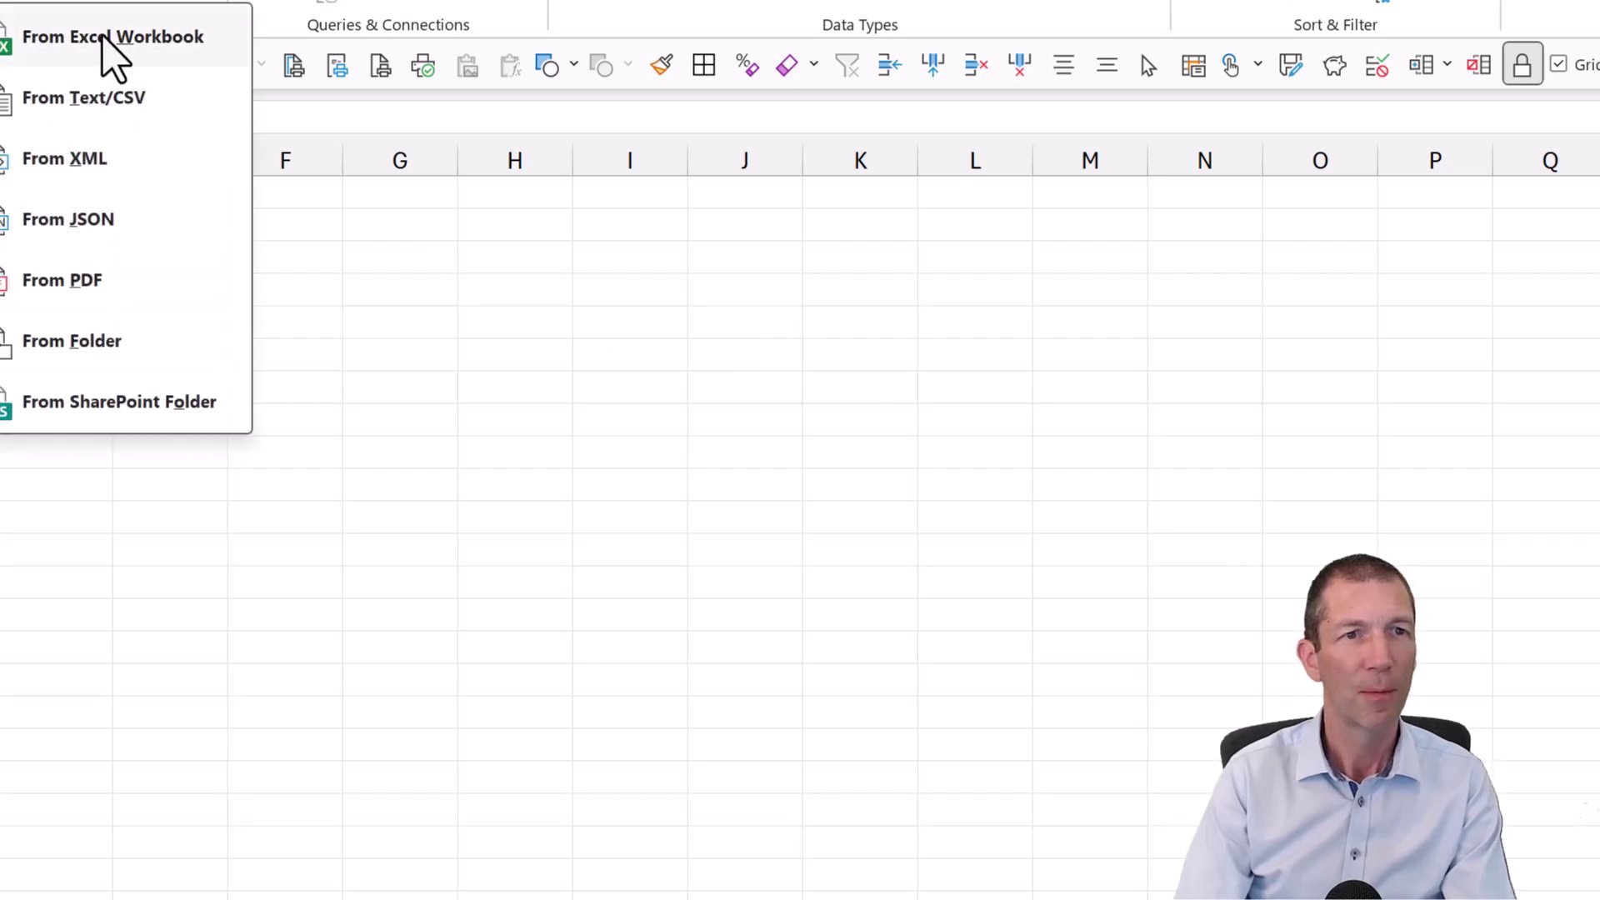
Step: Start a Get Data import from an Excel workbook, then cancel the file picker
left_click(103, 37)
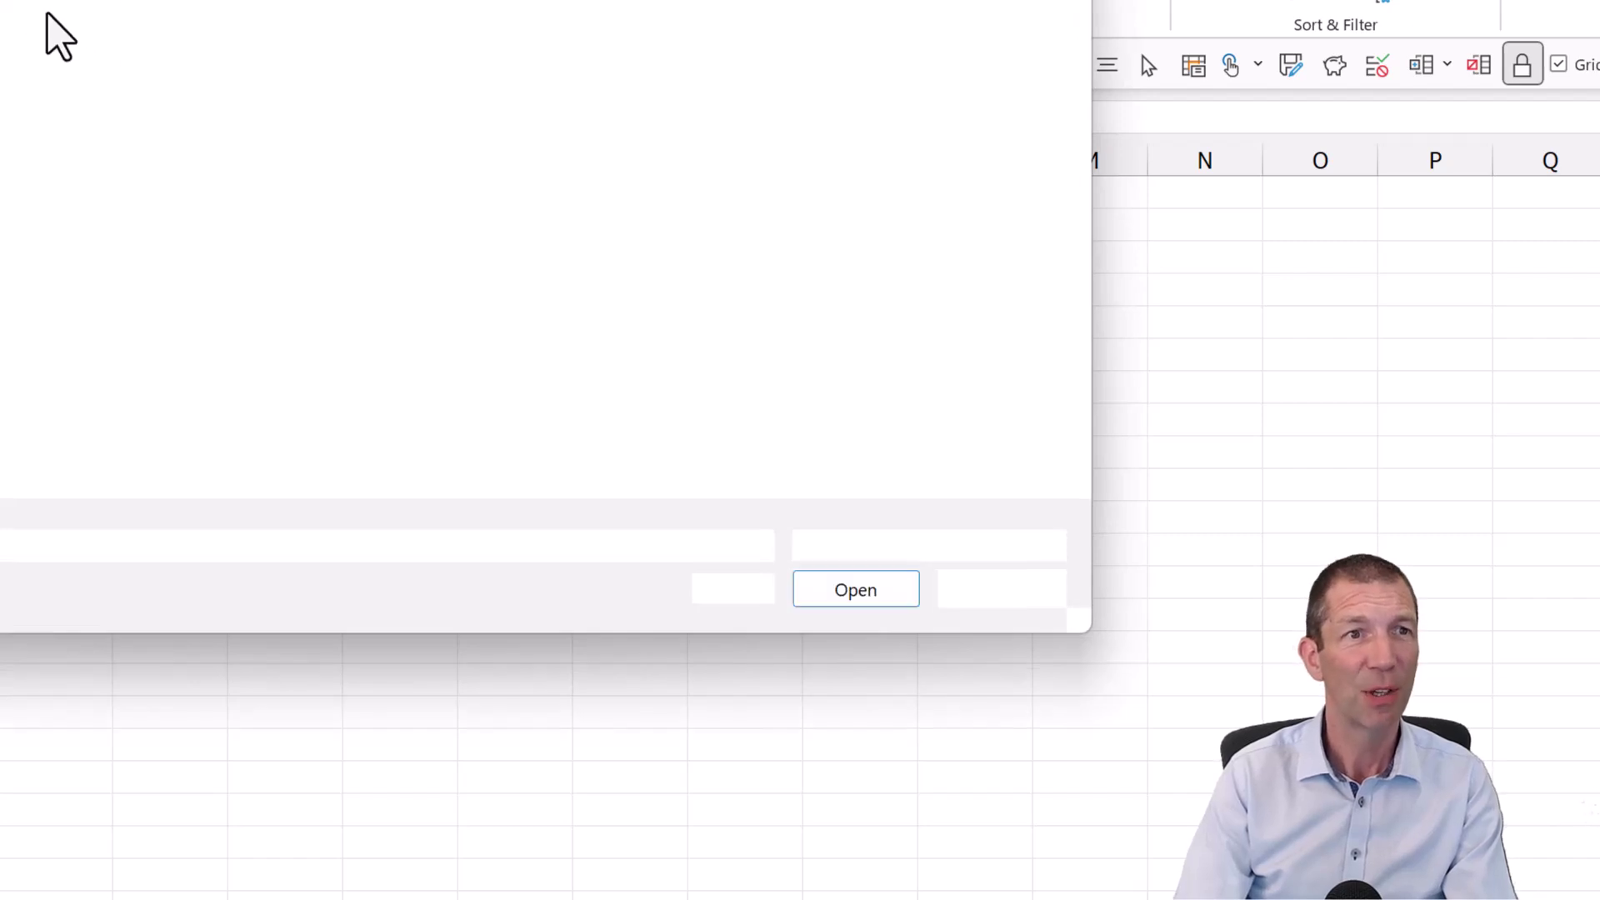
key("Return")
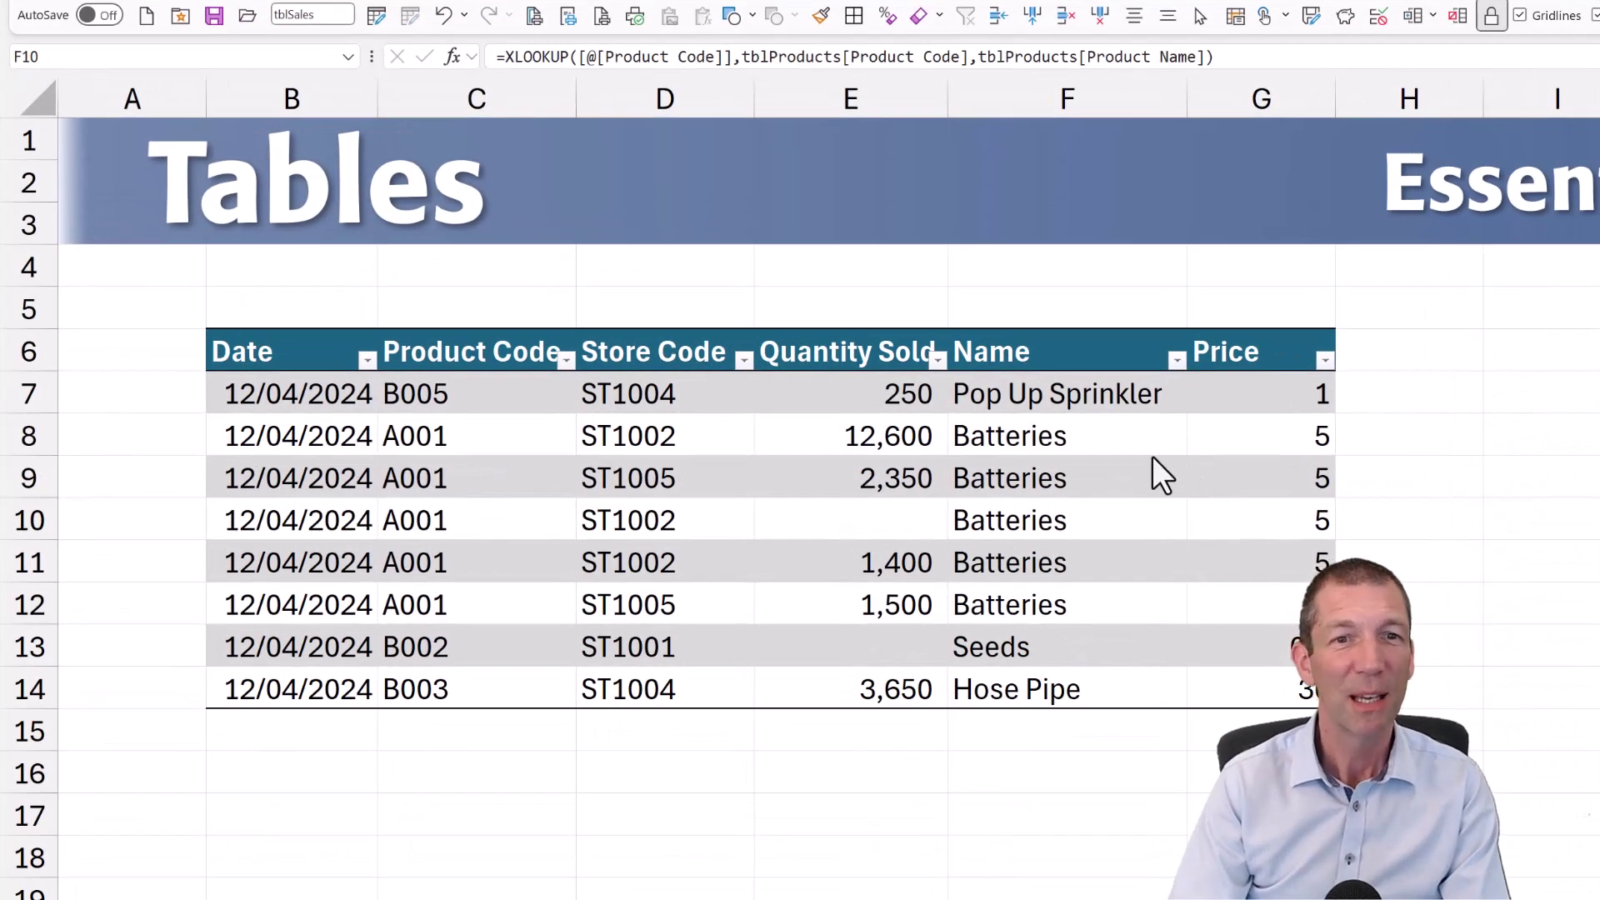
left_click(871, 438)
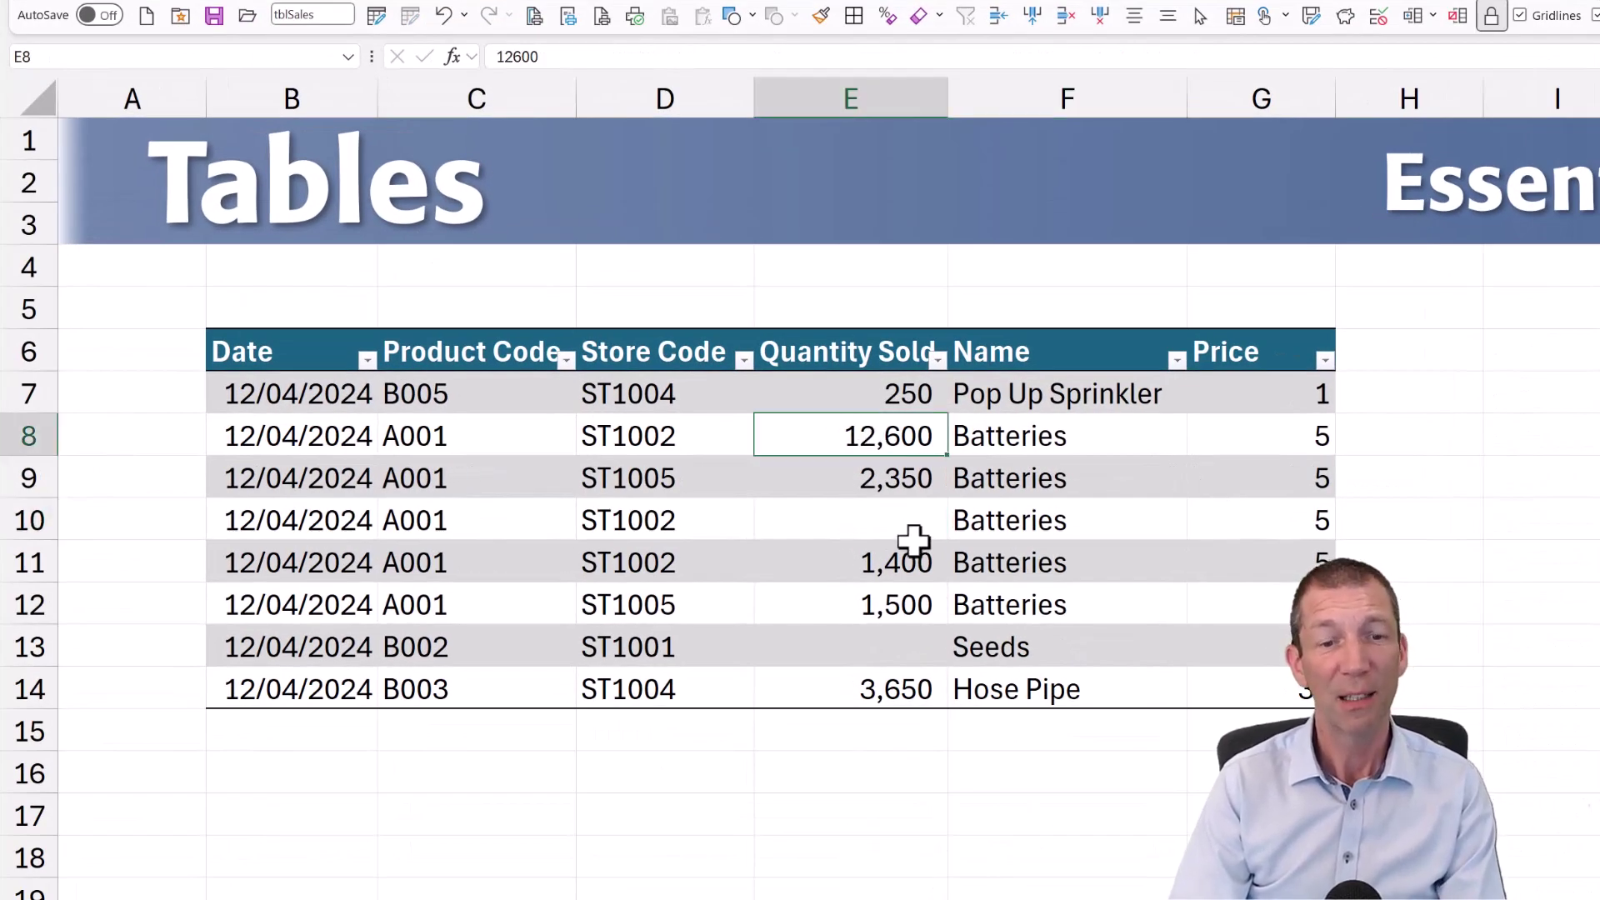
key("ctrl+a")
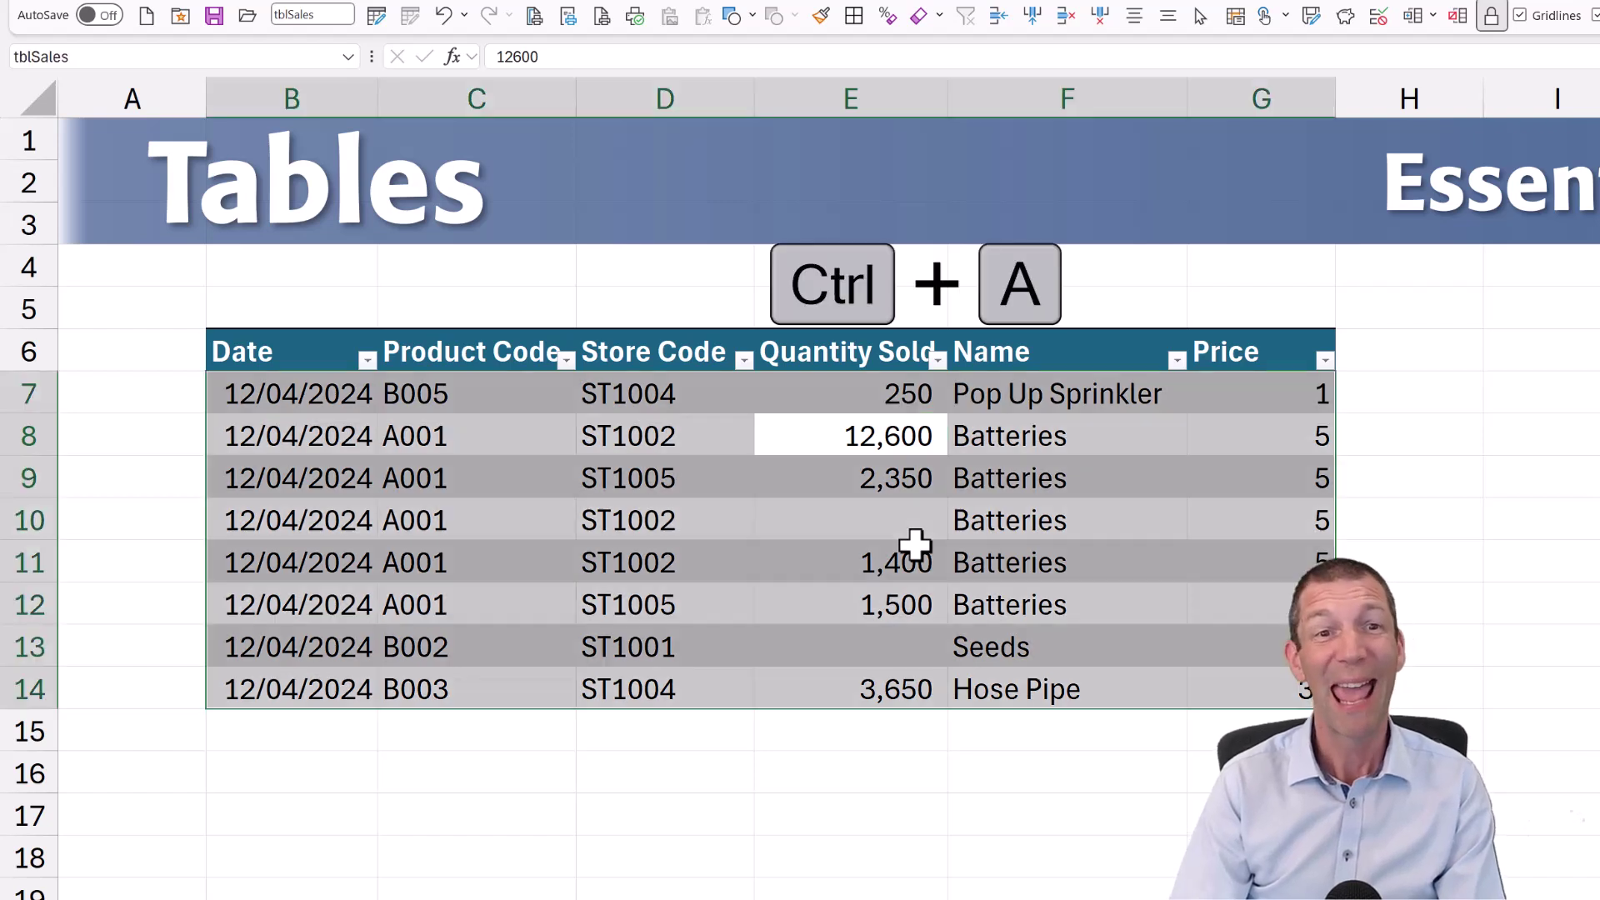
key("ctrl+a")
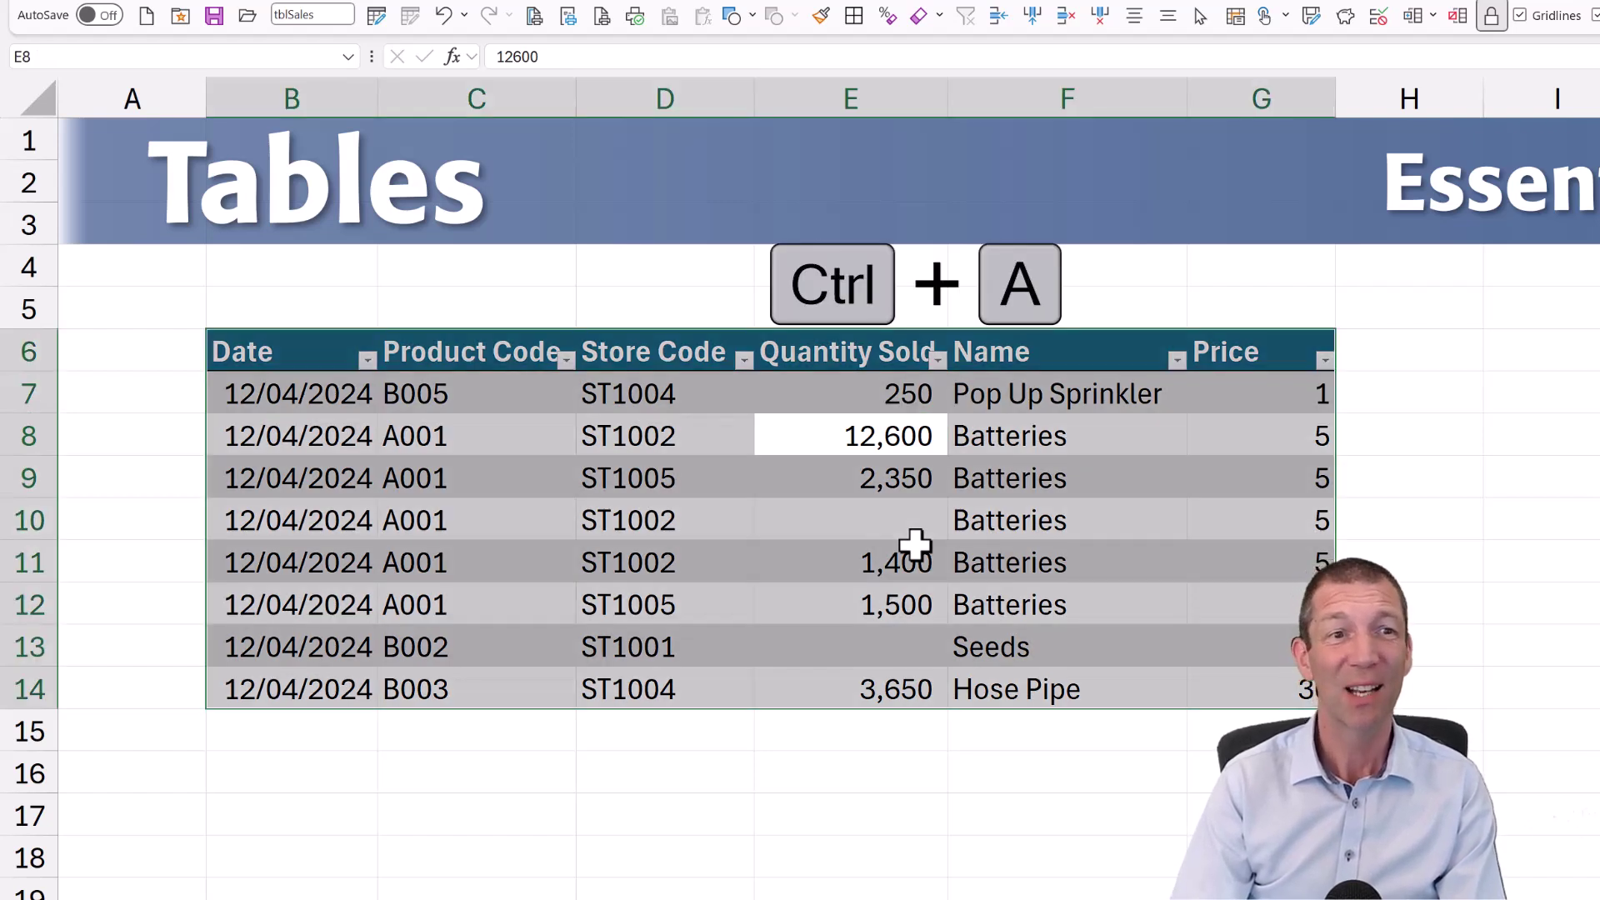
left_click(915, 546)
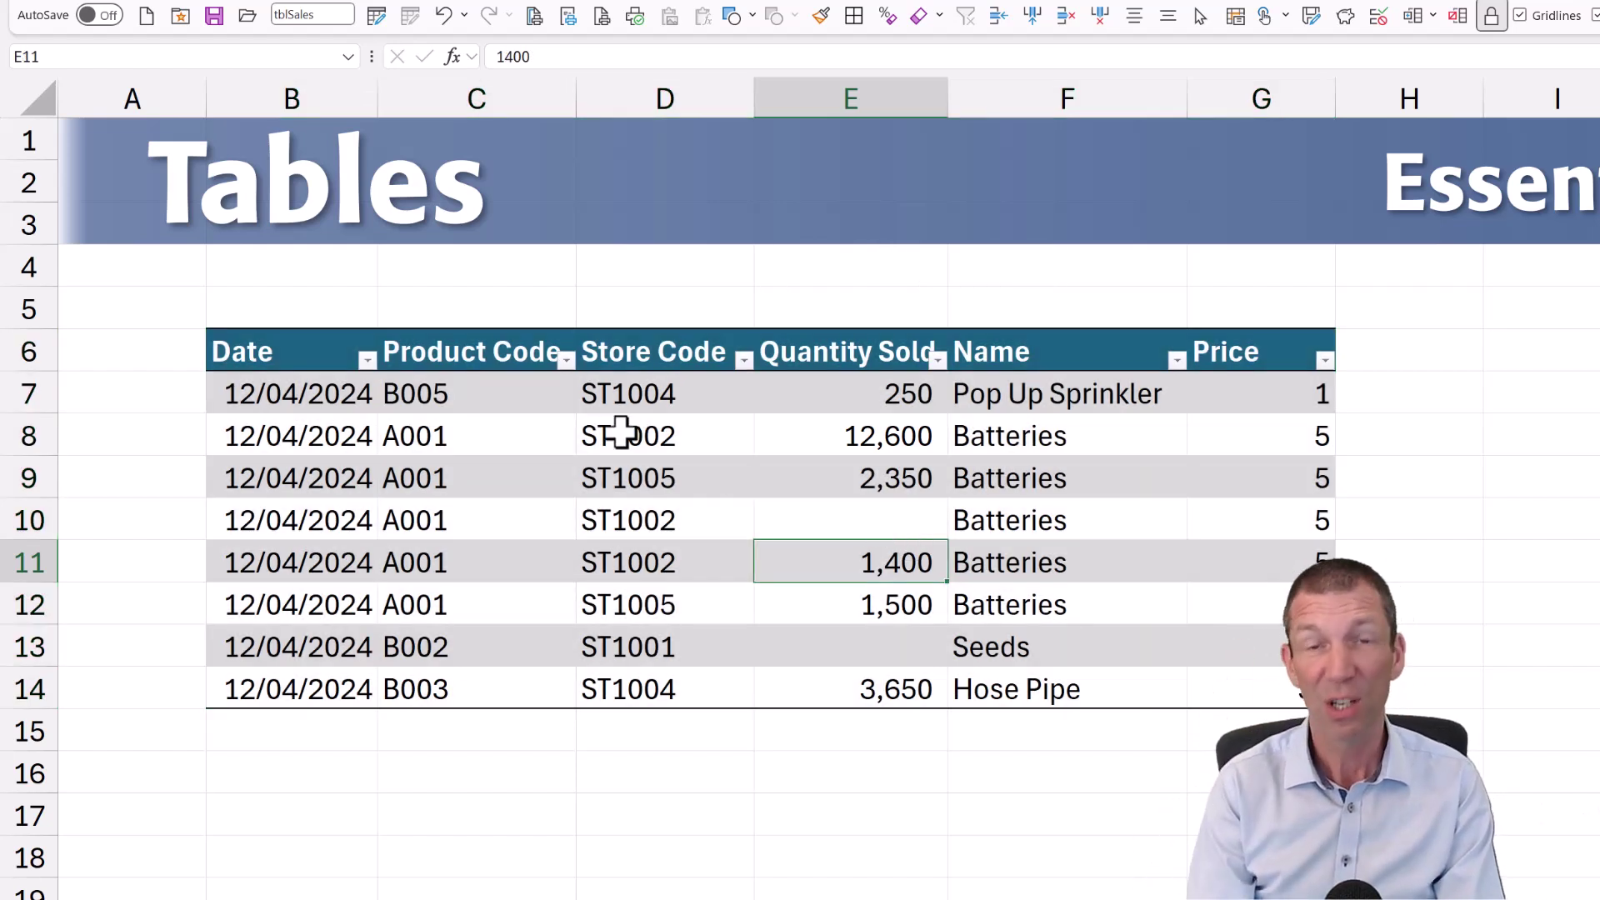
key("ctrl+period")
key("ctrl+period")
key("ctrl+period")
key("ctrl+period")
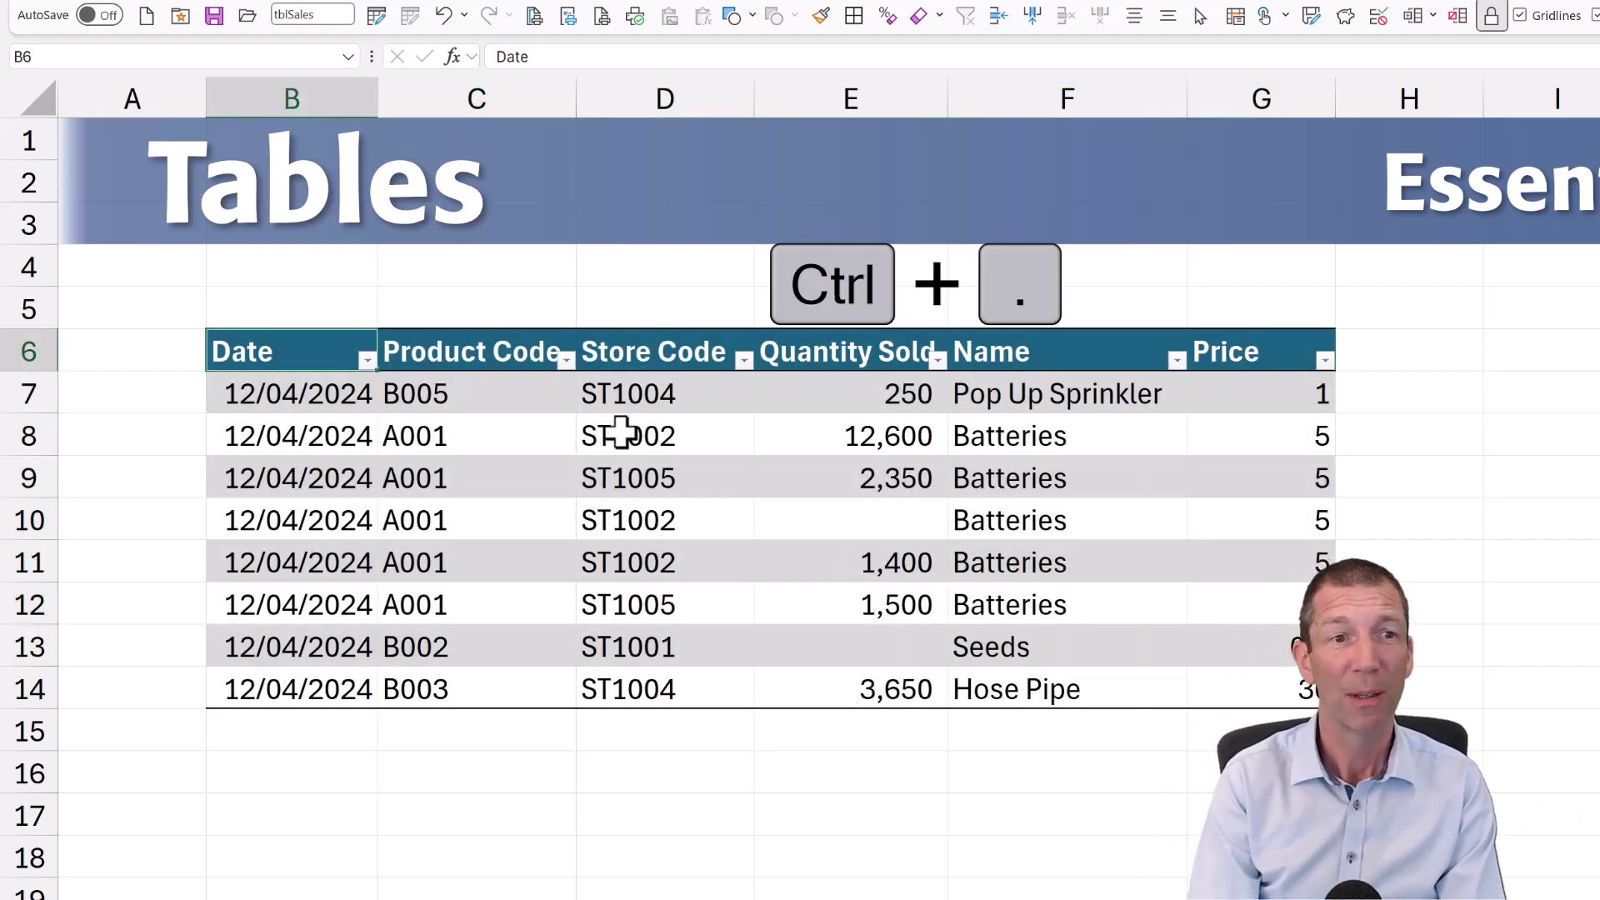
key("ctrl+period")
key("ctrl+period")
key("ctrl+period")
key("ctrl+period")
key("ctrl+period")
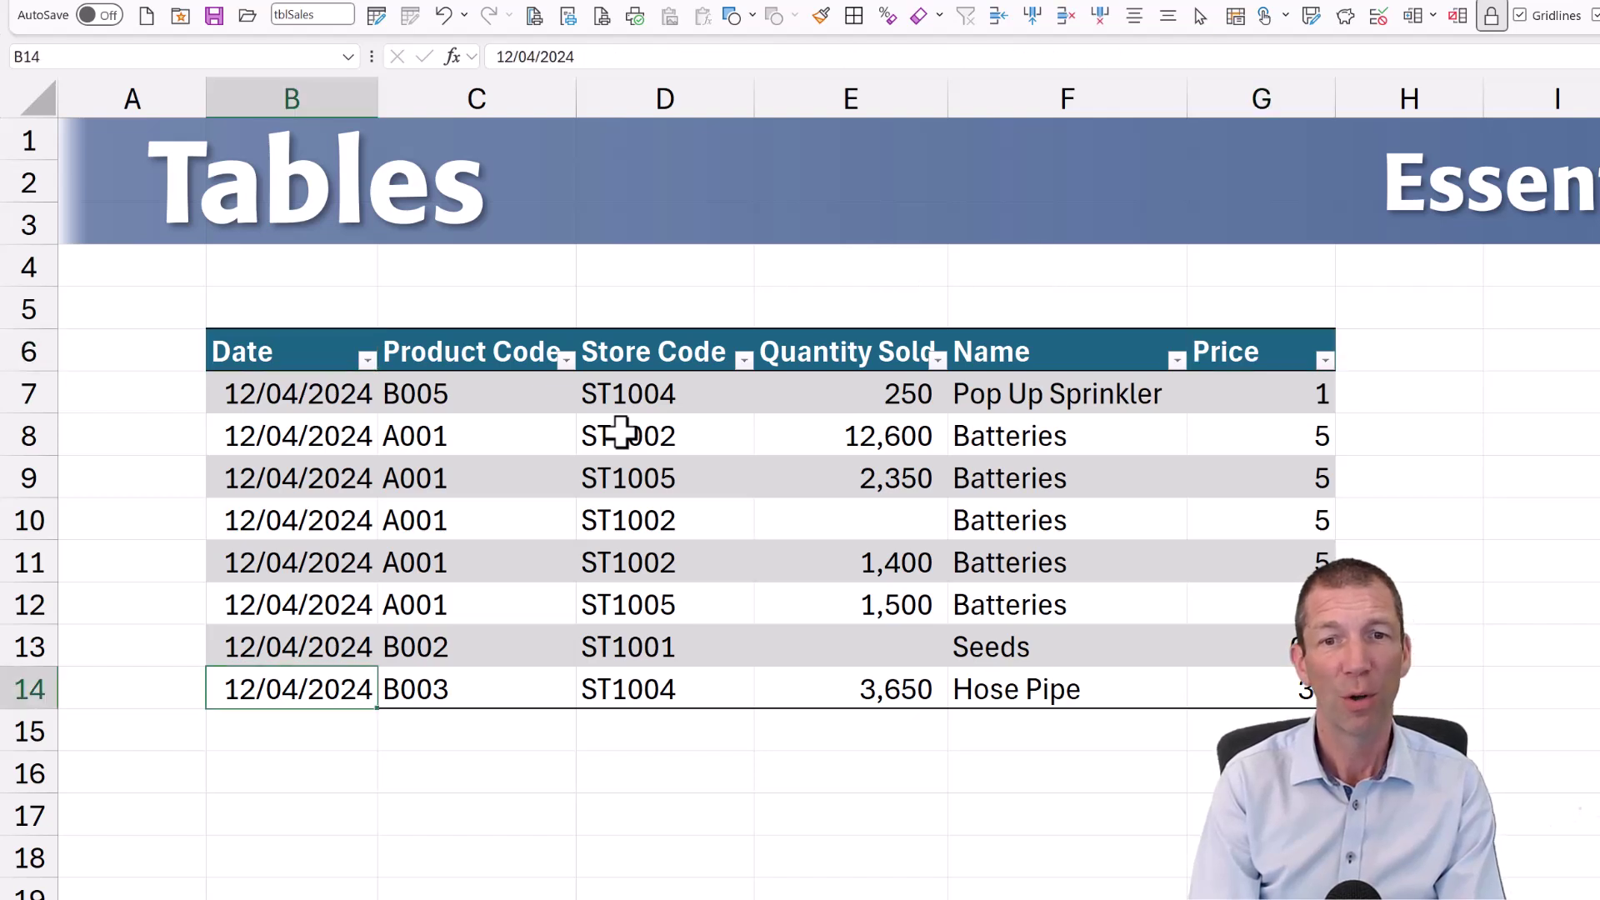
key("ctrl+period")
key("ctrl+period")
key("ctrl+period")
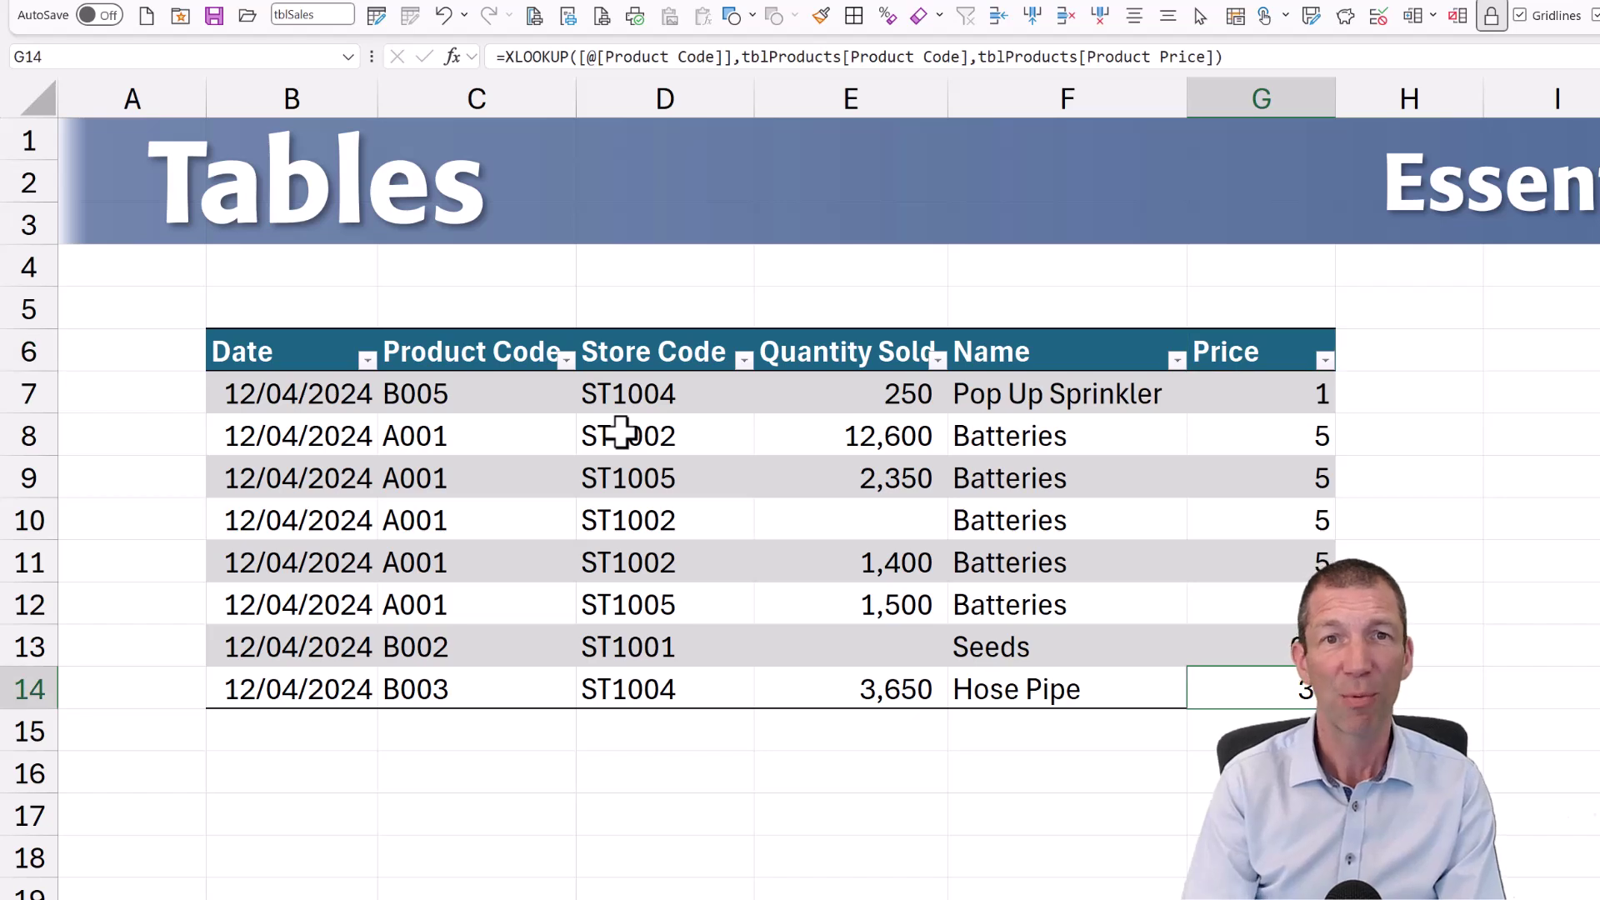
left_click(1033, 592)
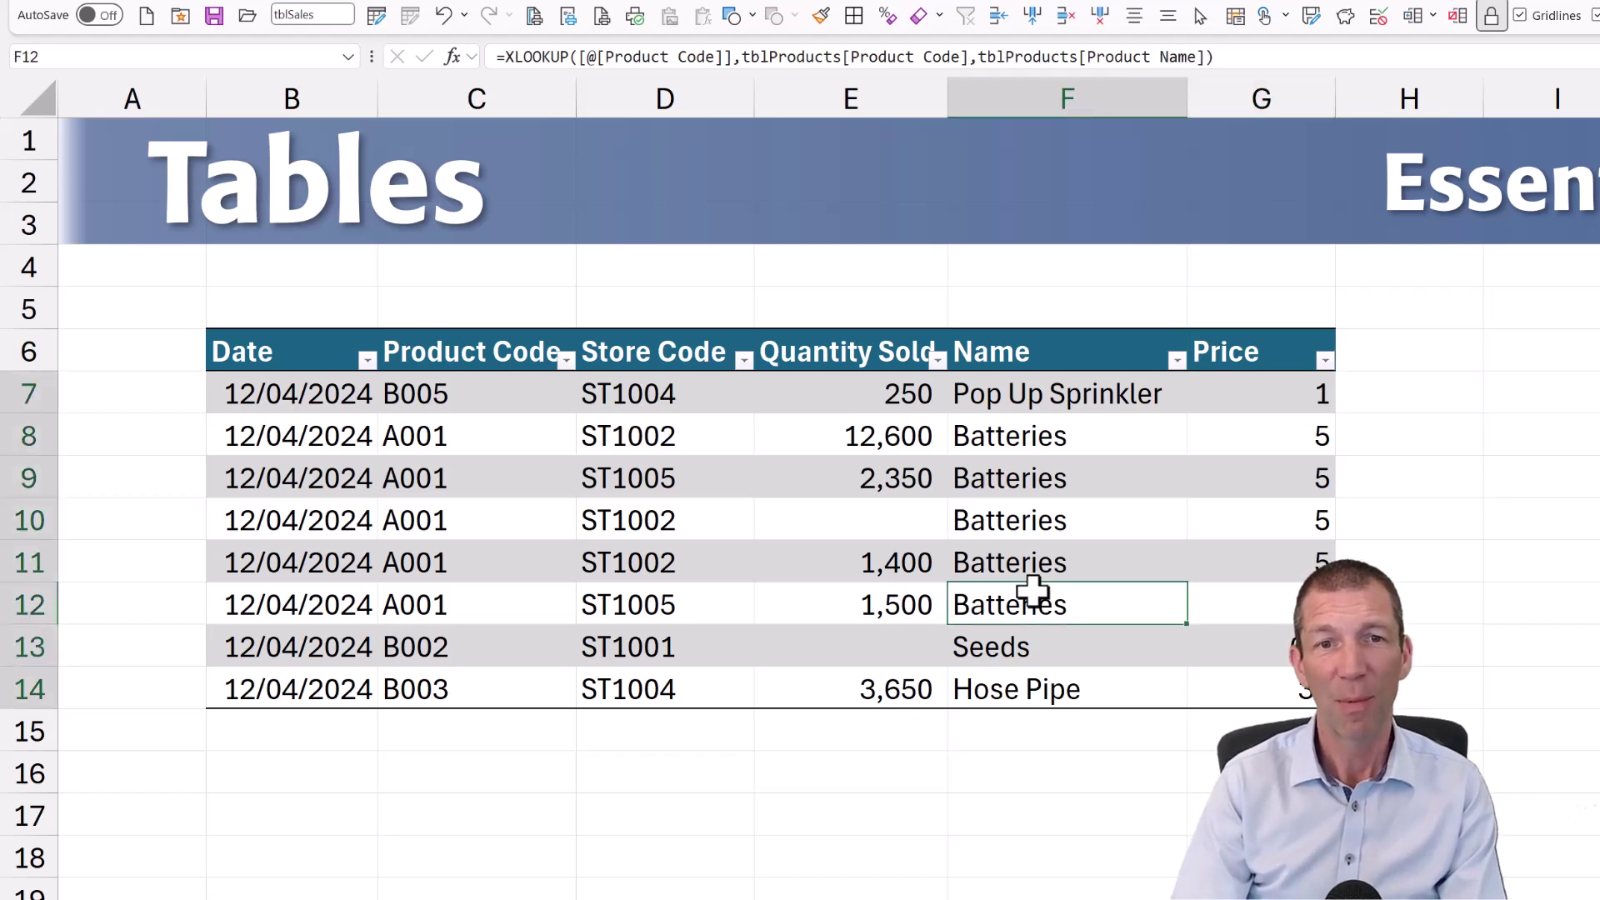
key("ctrl+space")
key("ctrl+period")
key("ctrl+period")
key("ctrl+period")
key("ctrl+period")
key("ctrl+period")
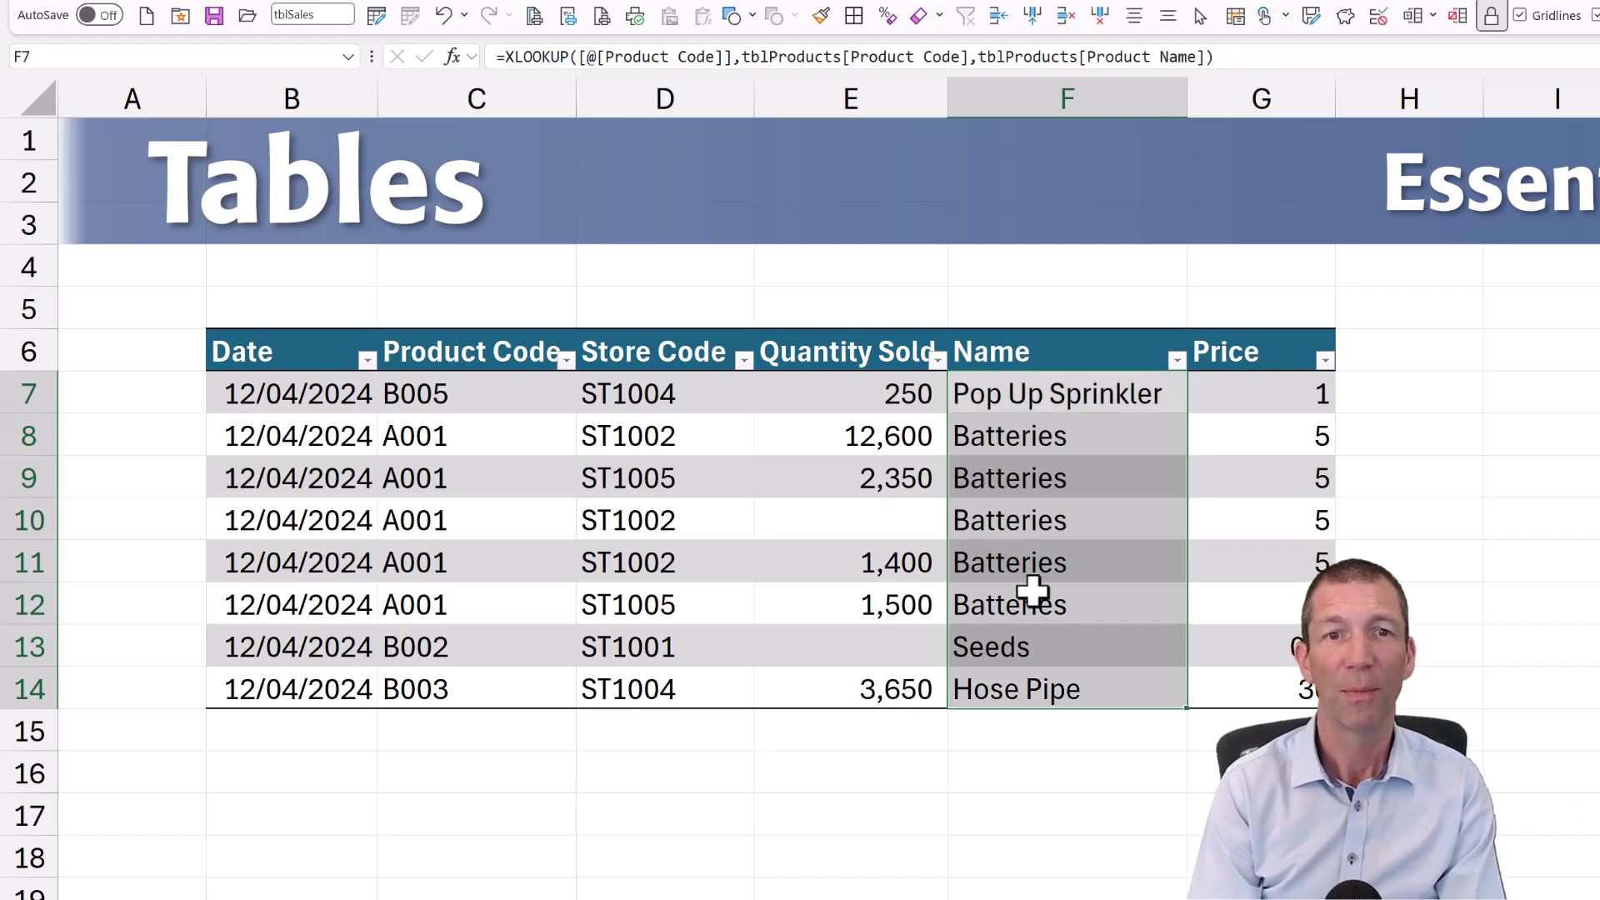
left_click(727, 521)
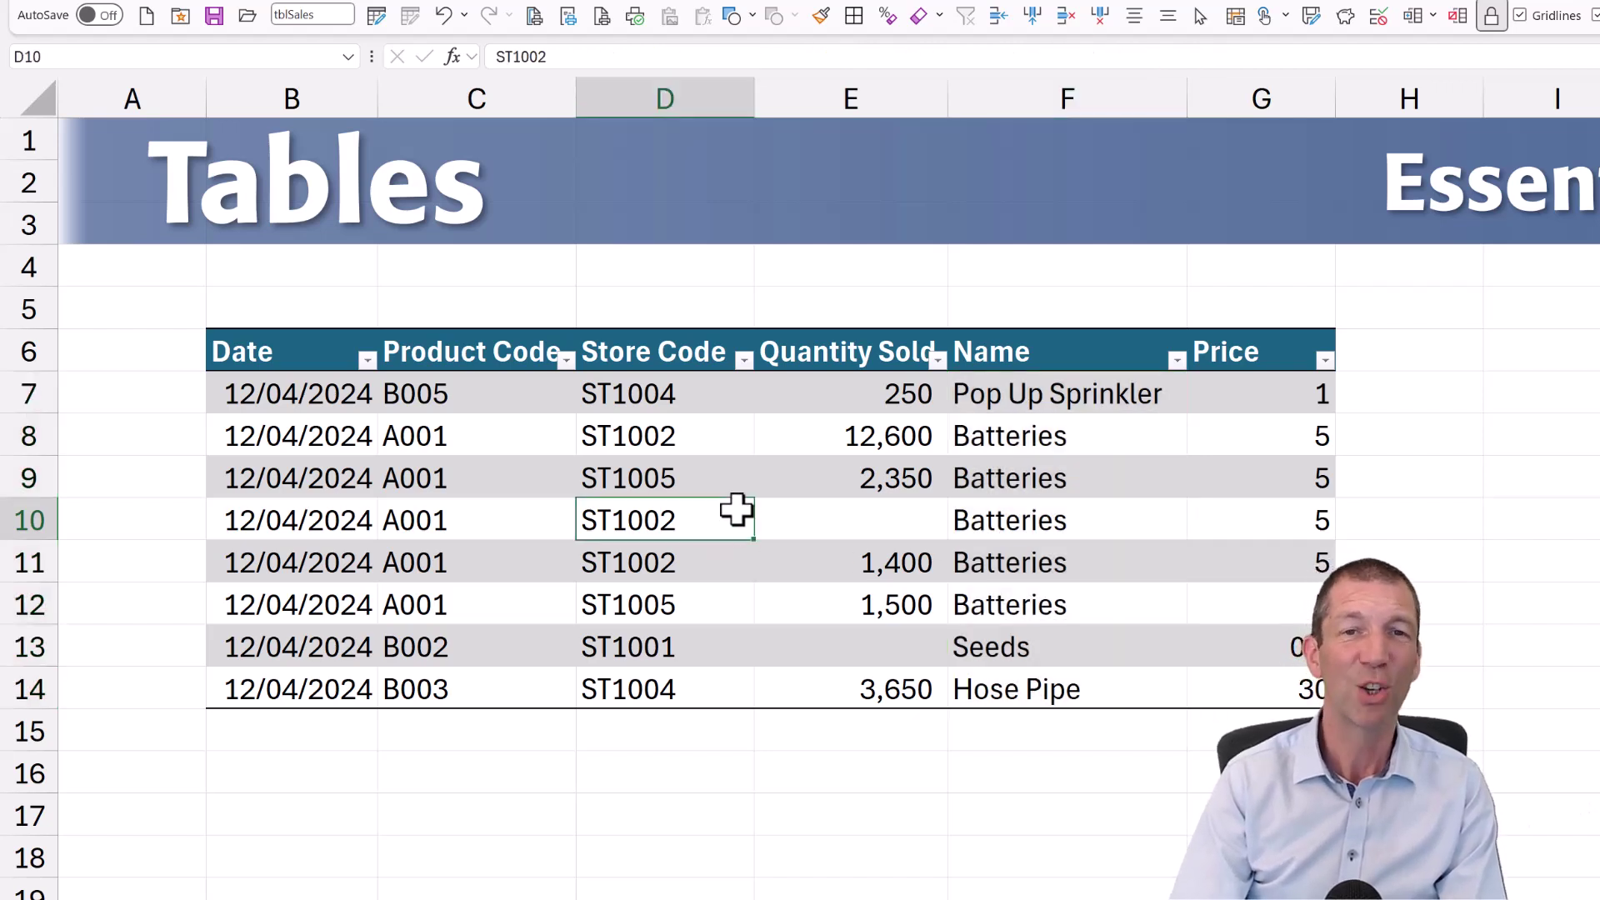
Step: Move the whole Quantity Sold column to sit between Product Code and Store Code
left_click(841, 333)
left_click(842, 333)
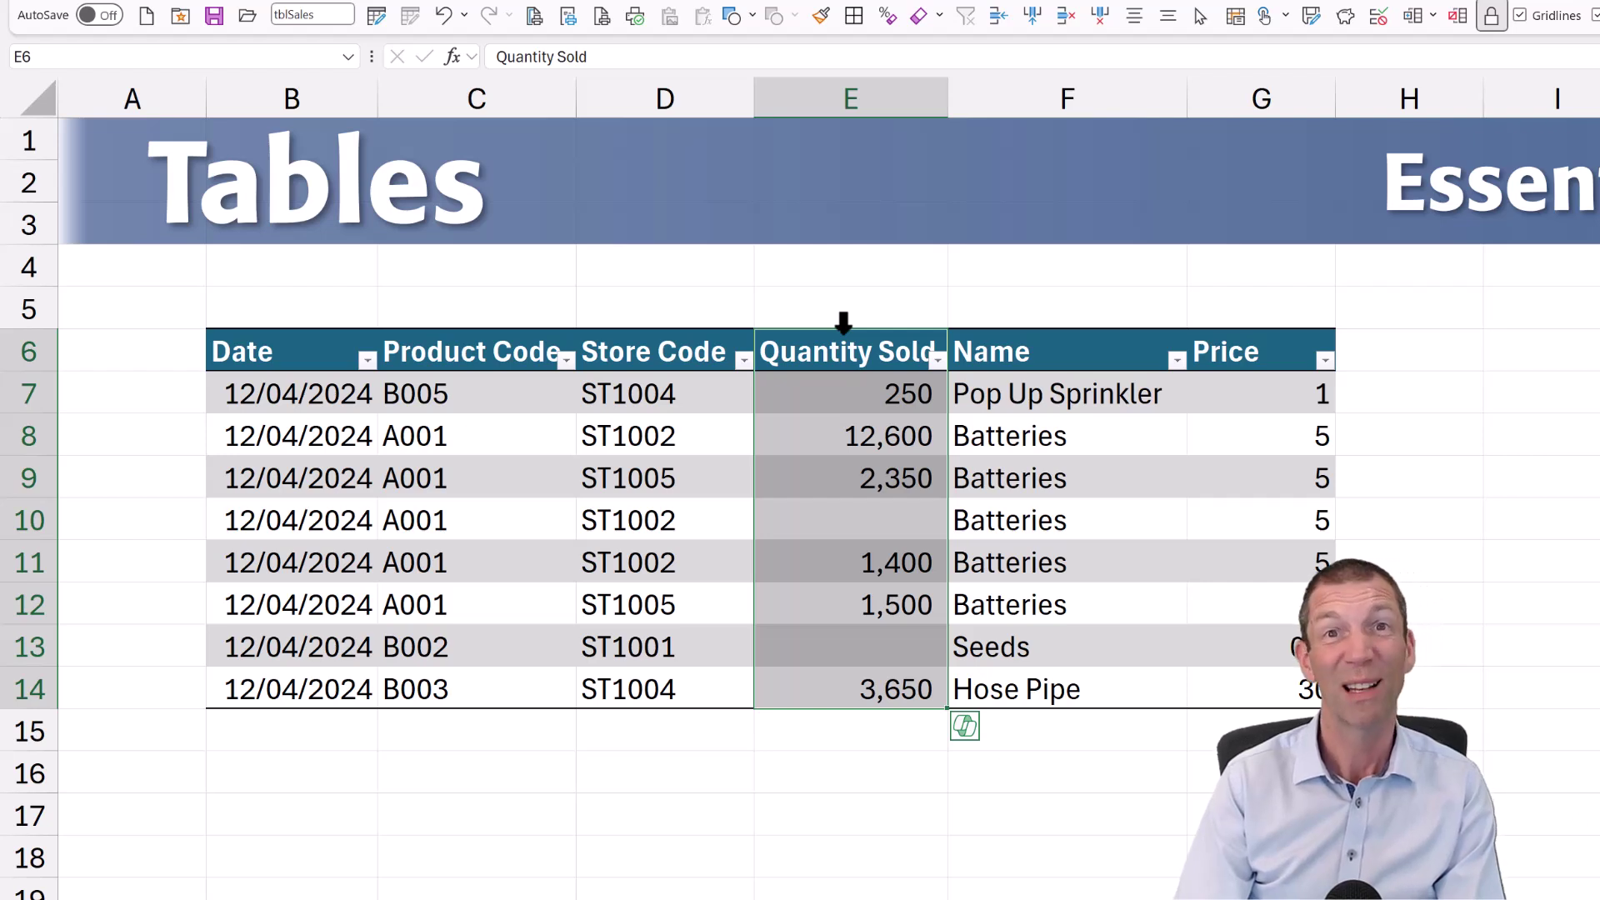
left_click(829, 436)
key("ctrl+space")
key("ctrl+space")
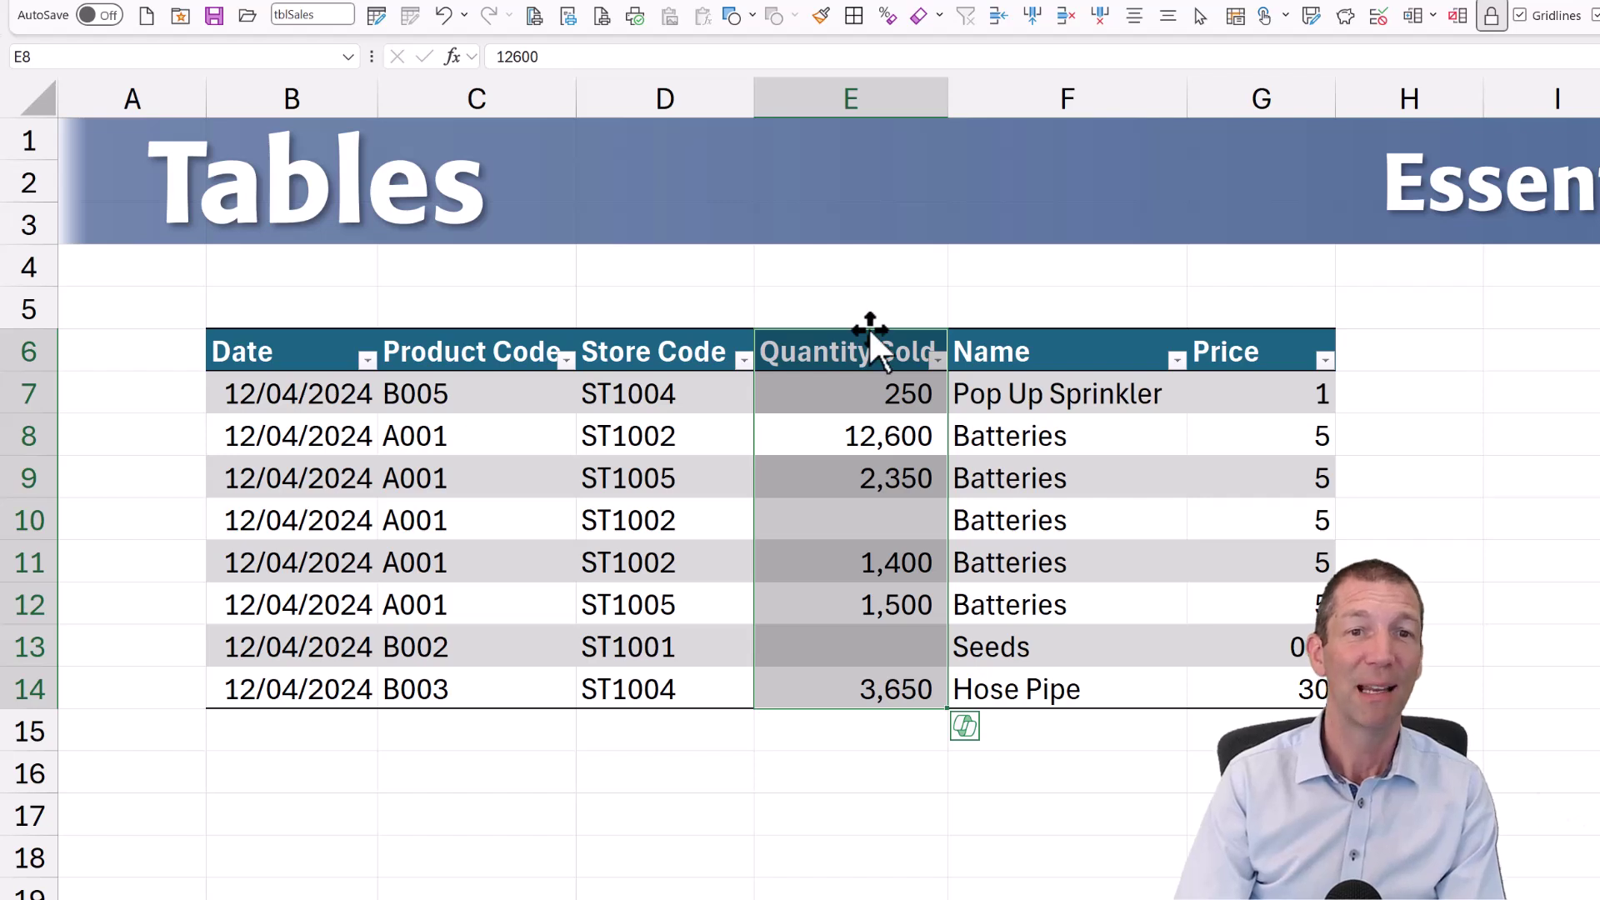
left_click_drag(868, 326, 601, 352)
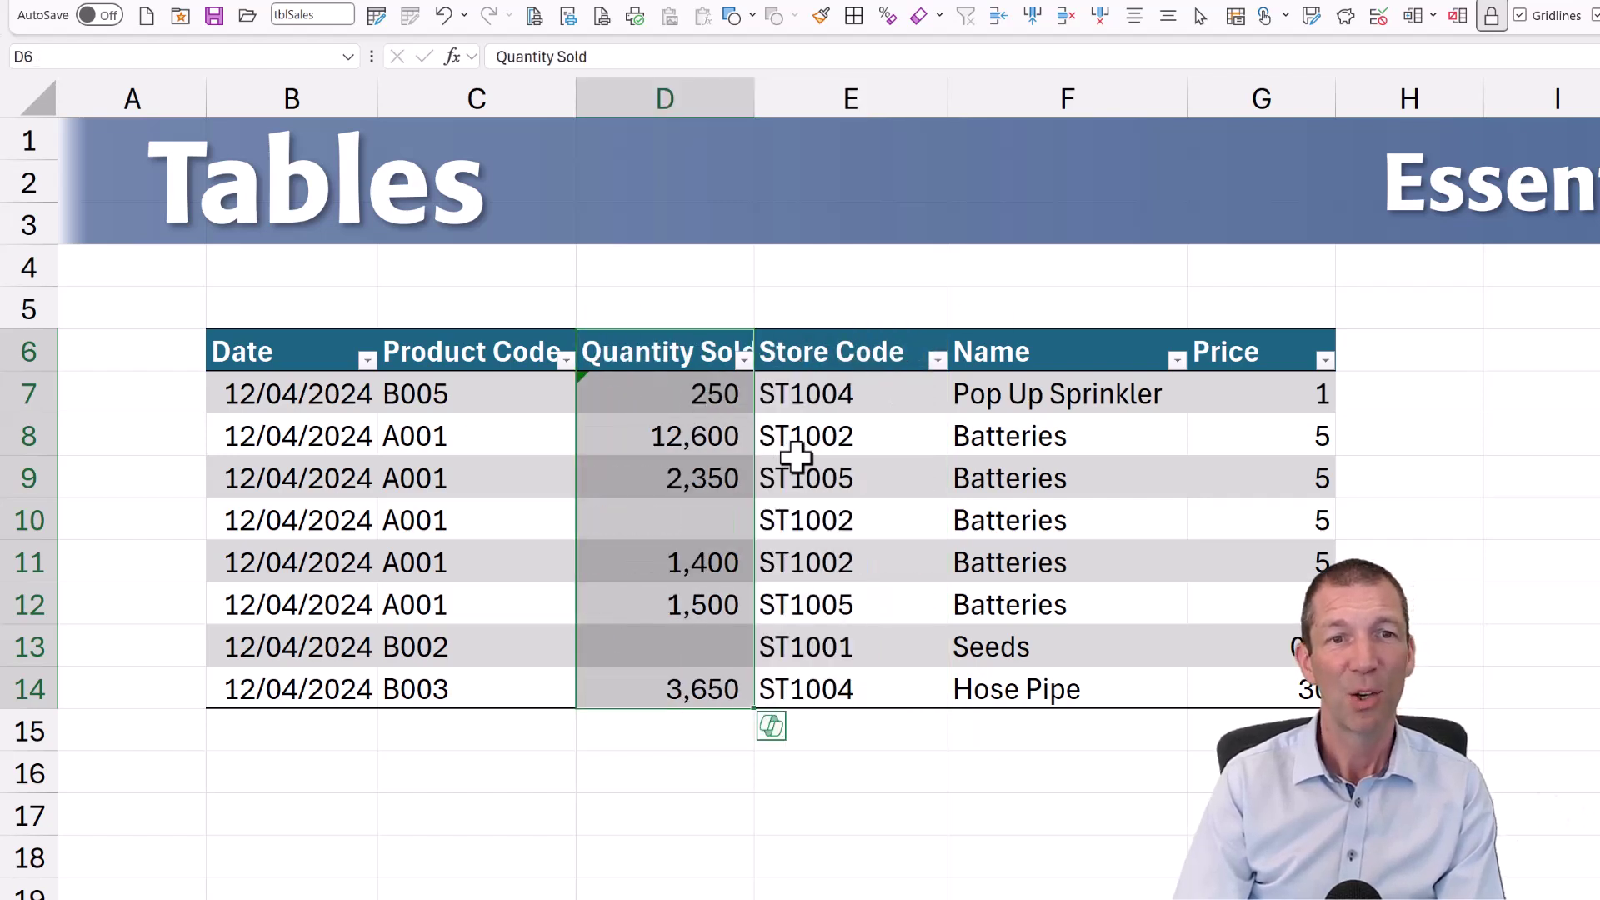
left_click(814, 466)
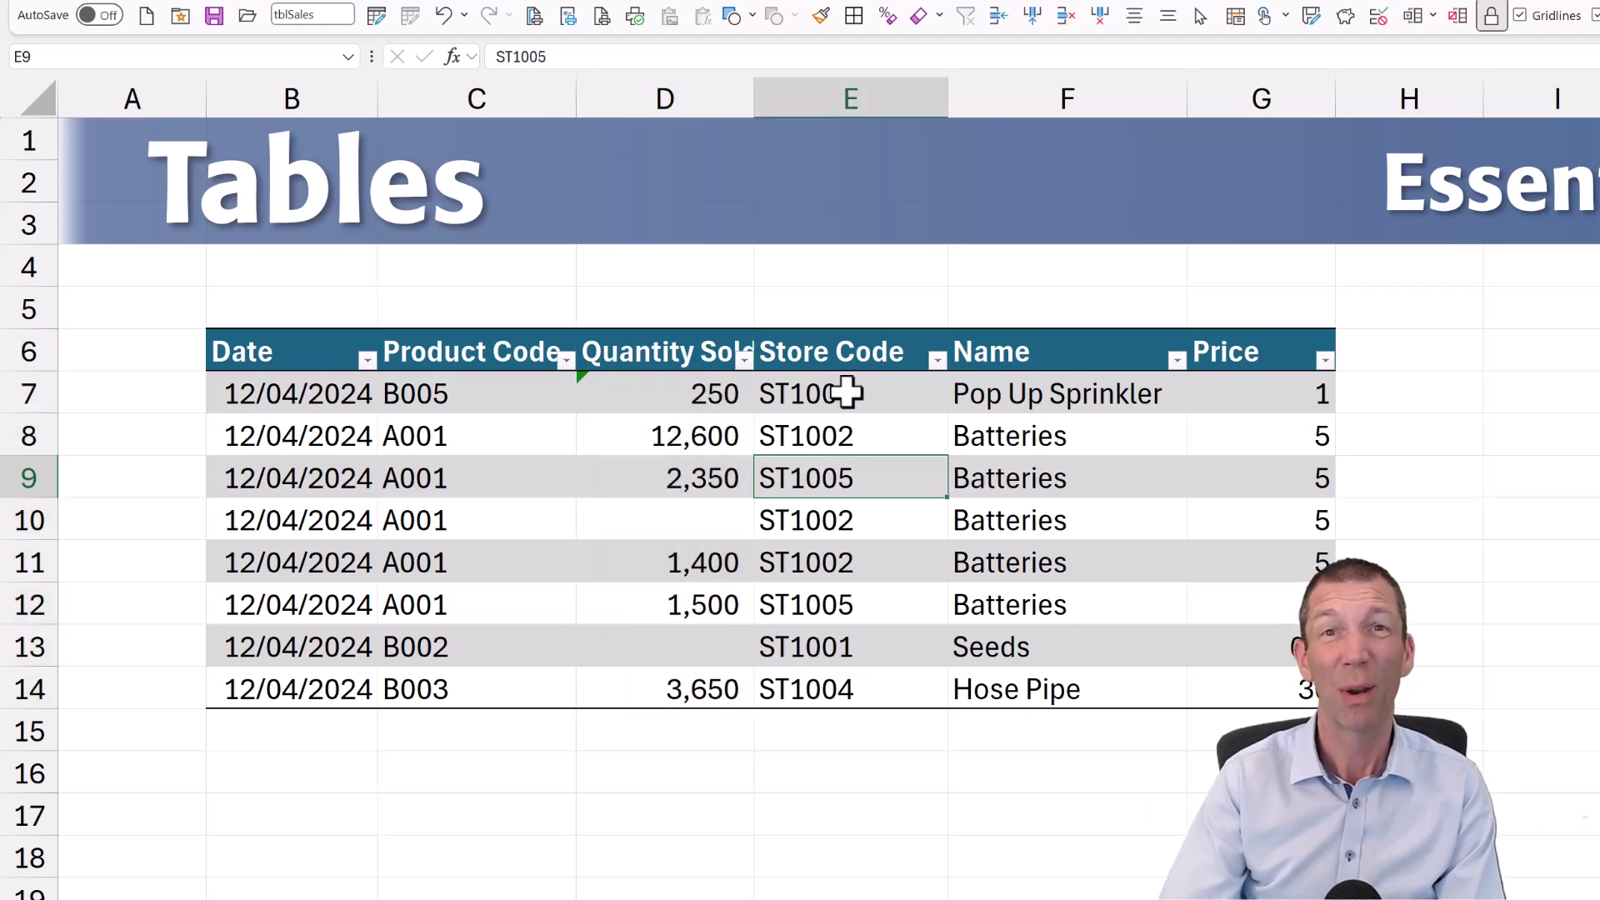